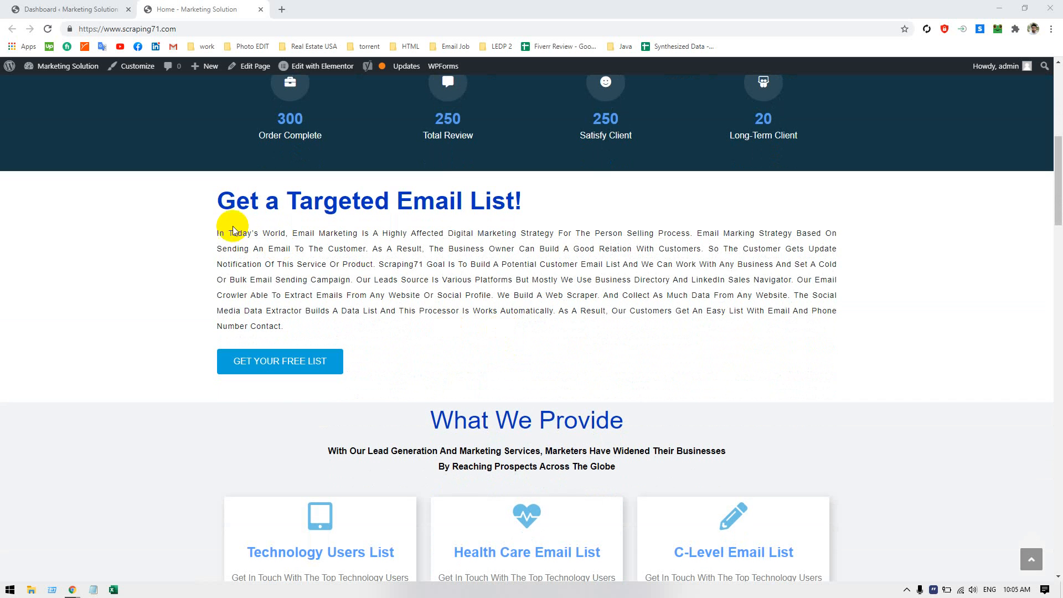
Highlight the full paragraph under the "Get a Targeted Email List!" heading on the home page
{"action": "left_click_drag", "start_coordinate": [218, 230], "coordinate": [224, 232]}
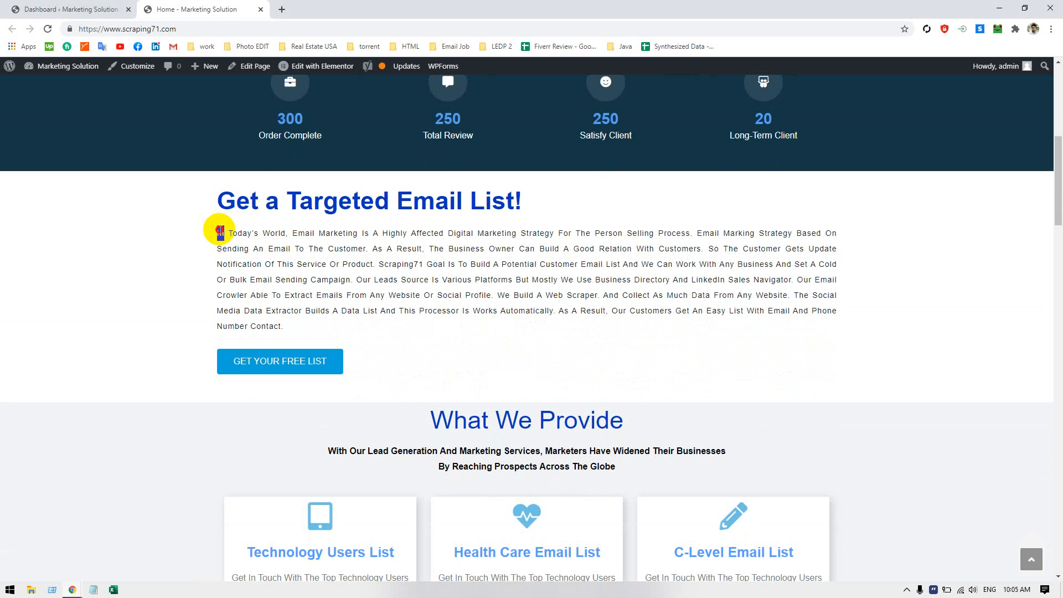
{"action": "left_click", "coordinate": [222, 233]}
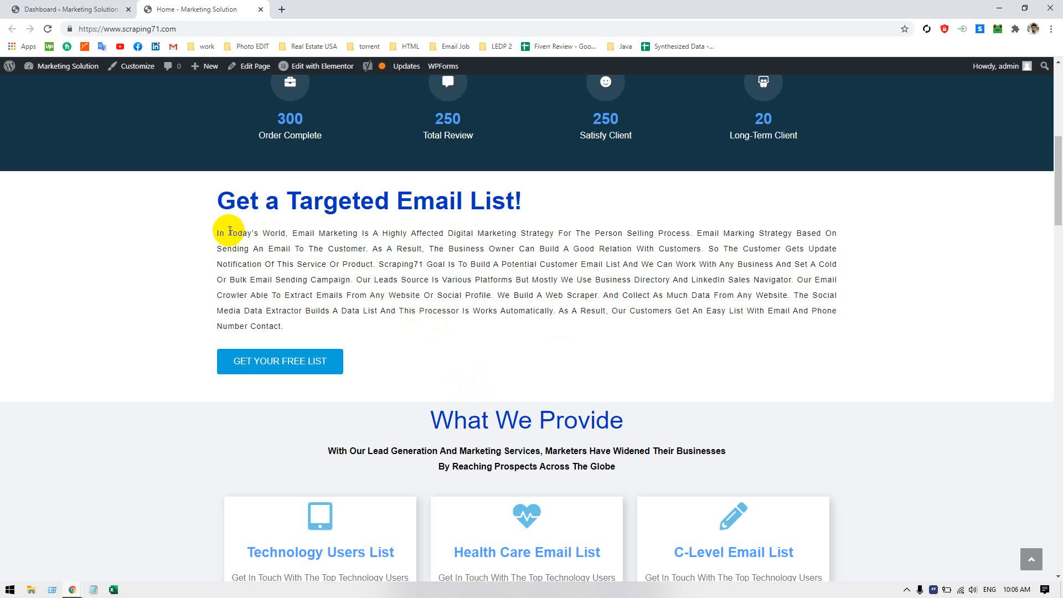
{"action": "left_click_drag", "start_coordinate": [218, 231], "coordinate": [295, 335]}
{"action": "left_click_drag", "start_coordinate": [217, 232], "coordinate": [287, 328]}
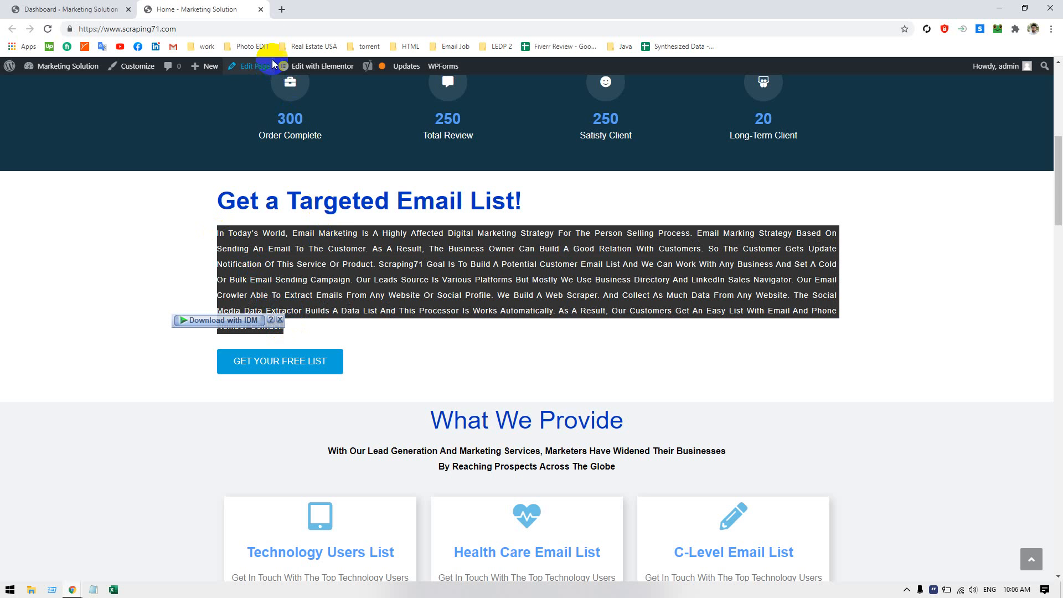
Open smallseotools.com in a new browser tab
{"action": "left_click", "coordinate": [282, 9]}
{"action": "type", "text": "smallseotools.com"}
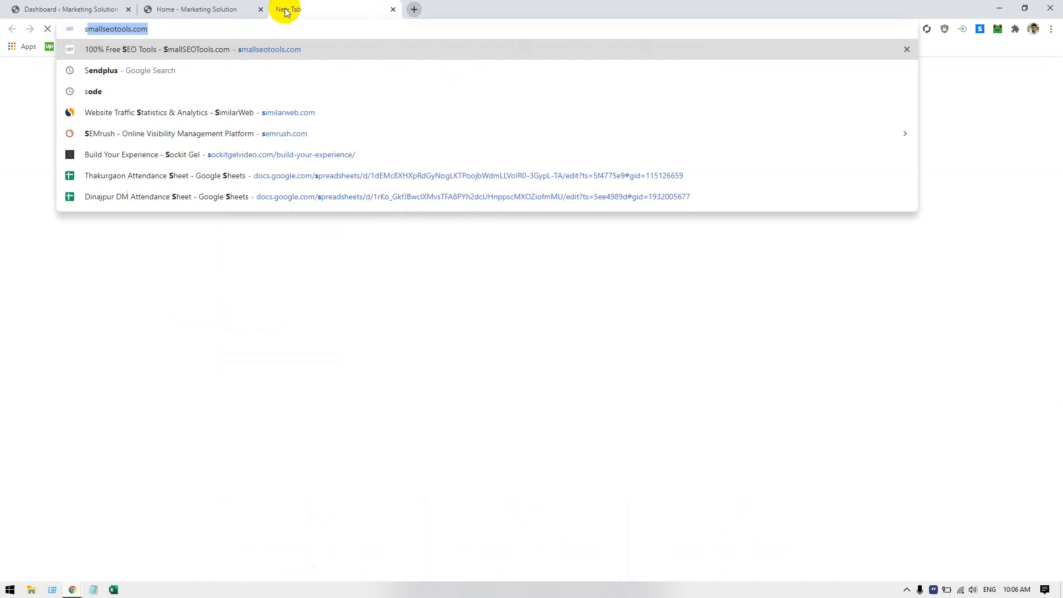
{"action": "key", "text": "Return"}
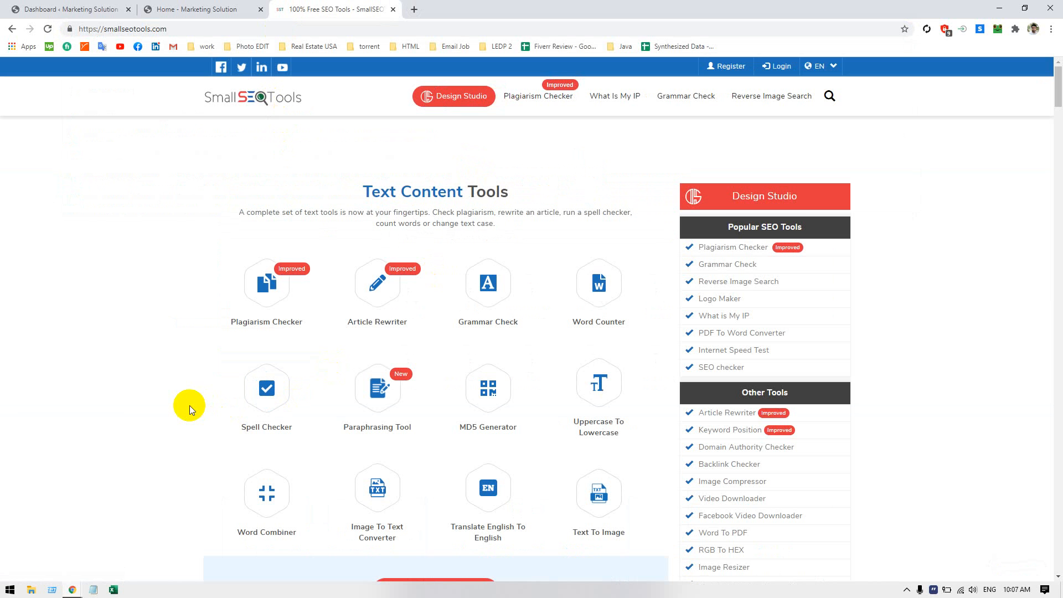
Examine the tool categories on the SmallSEOTools home page, from Text Content Tools through Keywords Tools
{"action": "scroll", "coordinate": [186, 405], "scroll_direction": "down", "scroll_amount": 3}
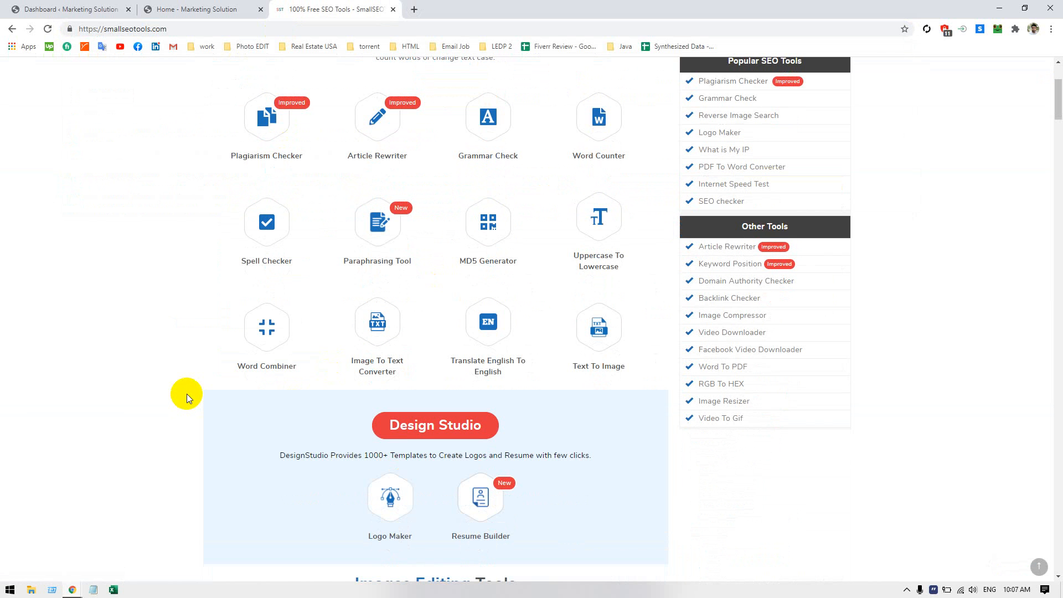
{"action": "scroll", "coordinate": [187, 393], "scroll_direction": "down", "scroll_amount": 3}
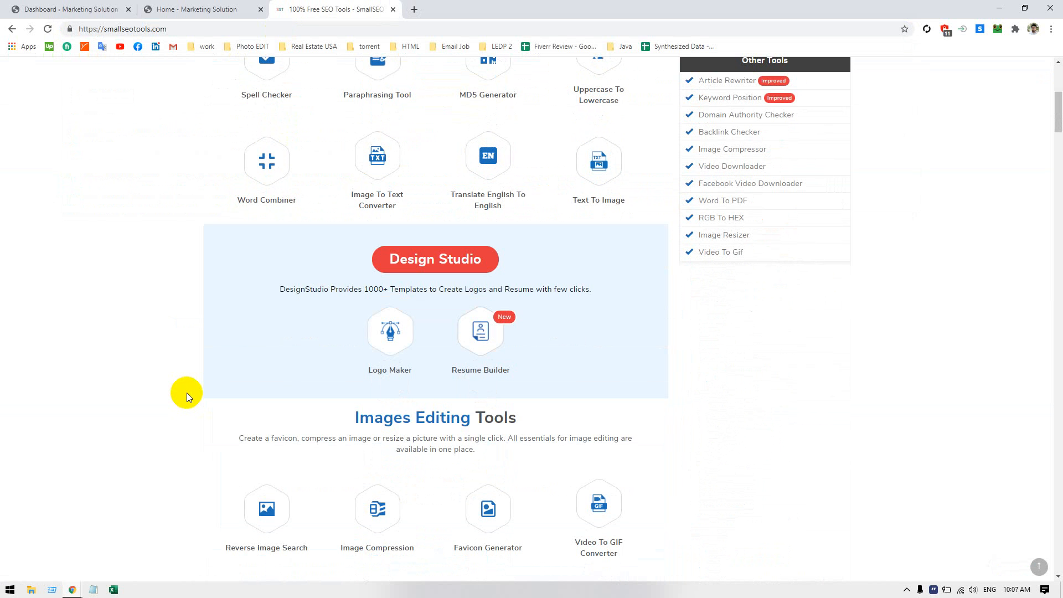
{"action": "scroll", "coordinate": [187, 394], "scroll_direction": "down", "scroll_amount": 2}
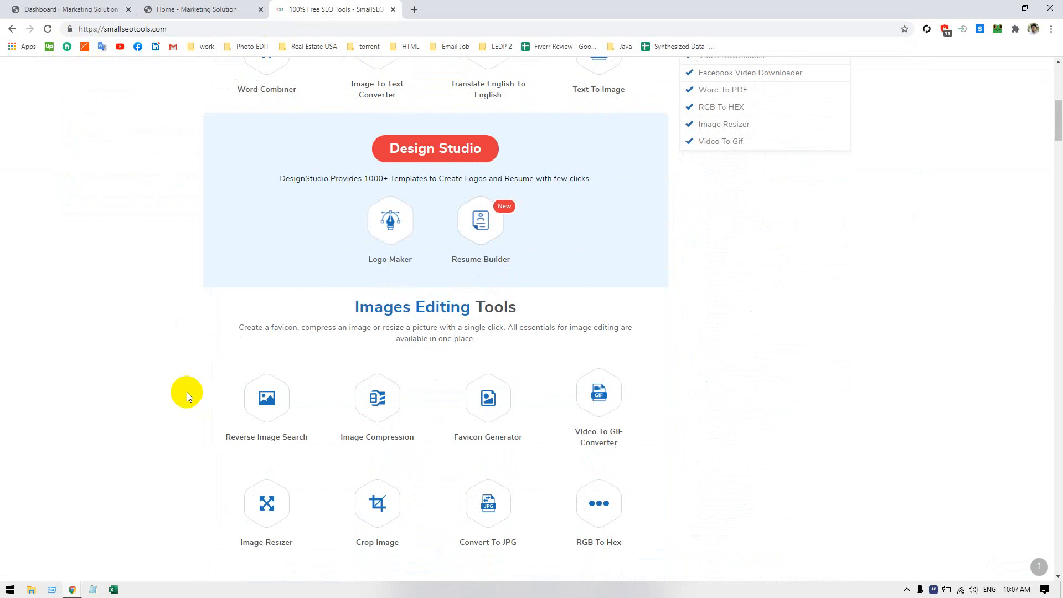
{"action": "scroll", "coordinate": [187, 392], "scroll_direction": "up", "scroll_amount": 7}
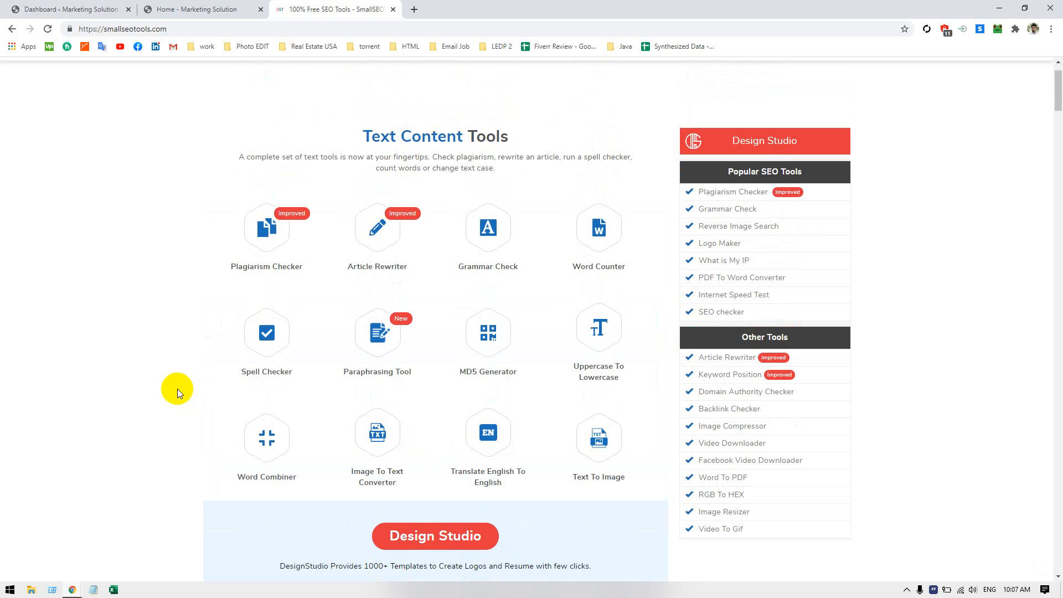
{"action": "scroll", "coordinate": [174, 386], "scroll_direction": "down", "scroll_amount": 10}
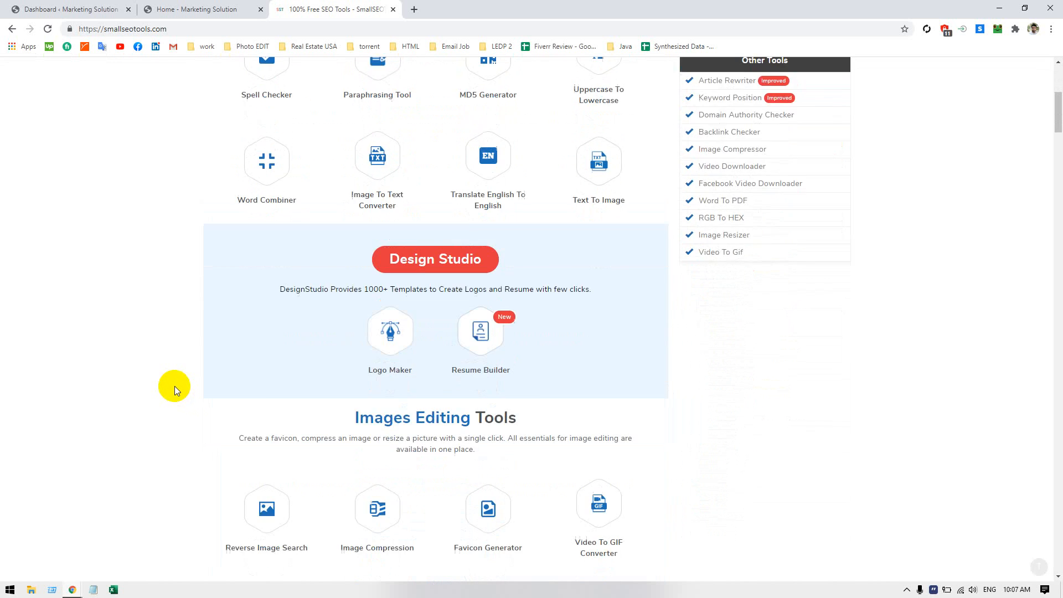
{"action": "scroll", "coordinate": [175, 389], "scroll_direction": "down", "scroll_amount": 3}
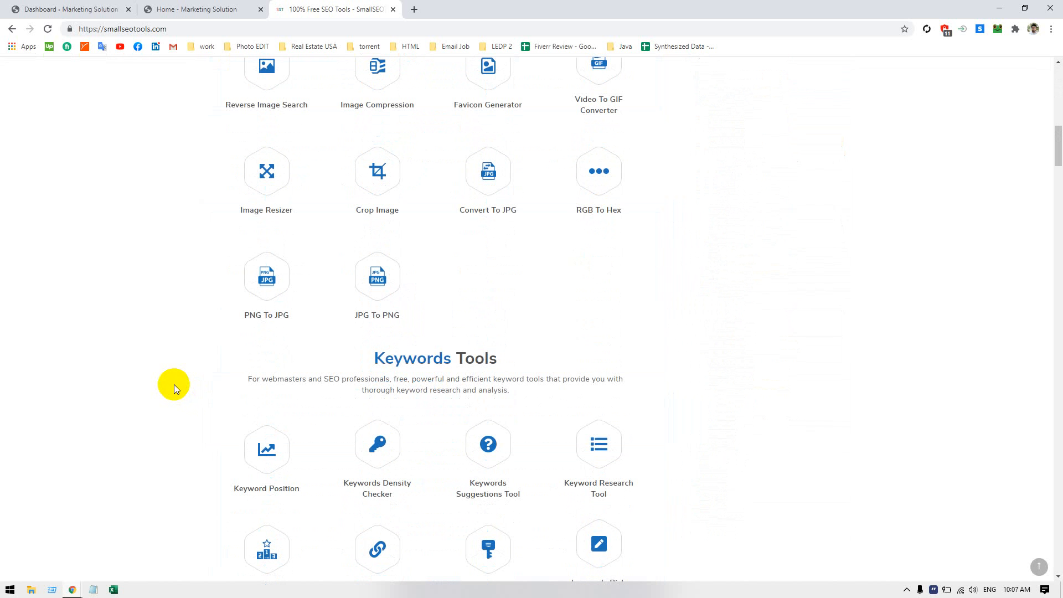
{"action": "scroll", "coordinate": [174, 387], "scroll_direction": "down", "scroll_amount": 2}
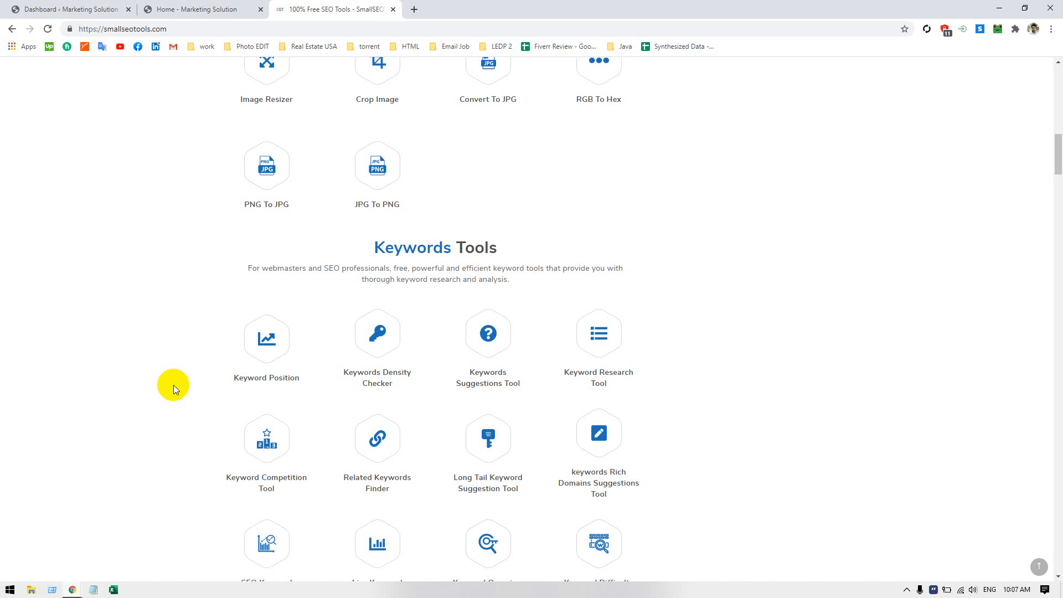
{"action": "scroll", "coordinate": [174, 385], "scroll_direction": "up", "scroll_amount": 5}
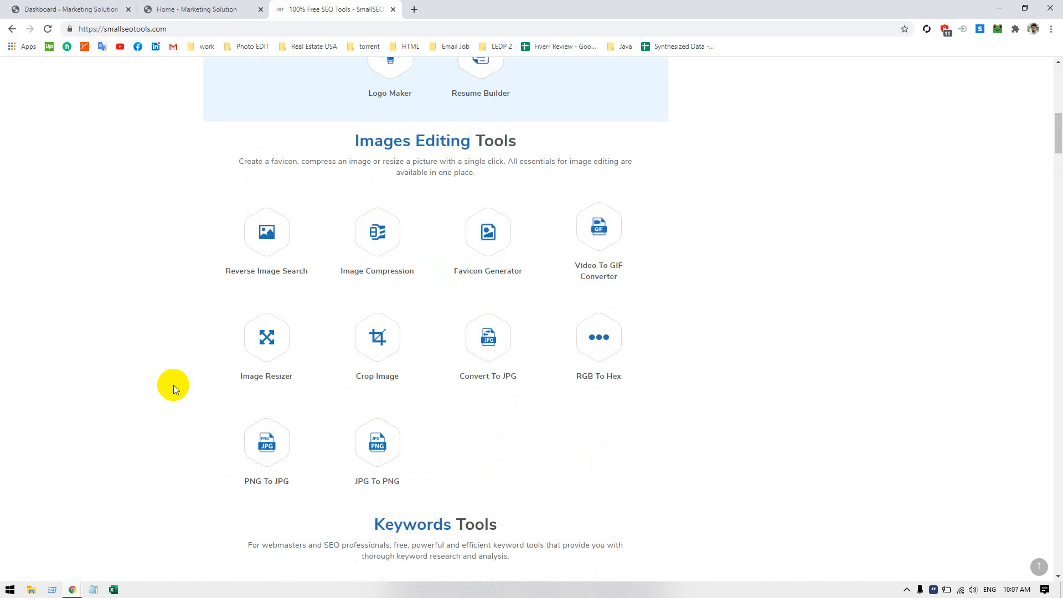
{"action": "scroll", "coordinate": [174, 384], "scroll_direction": "up", "scroll_amount": 4}
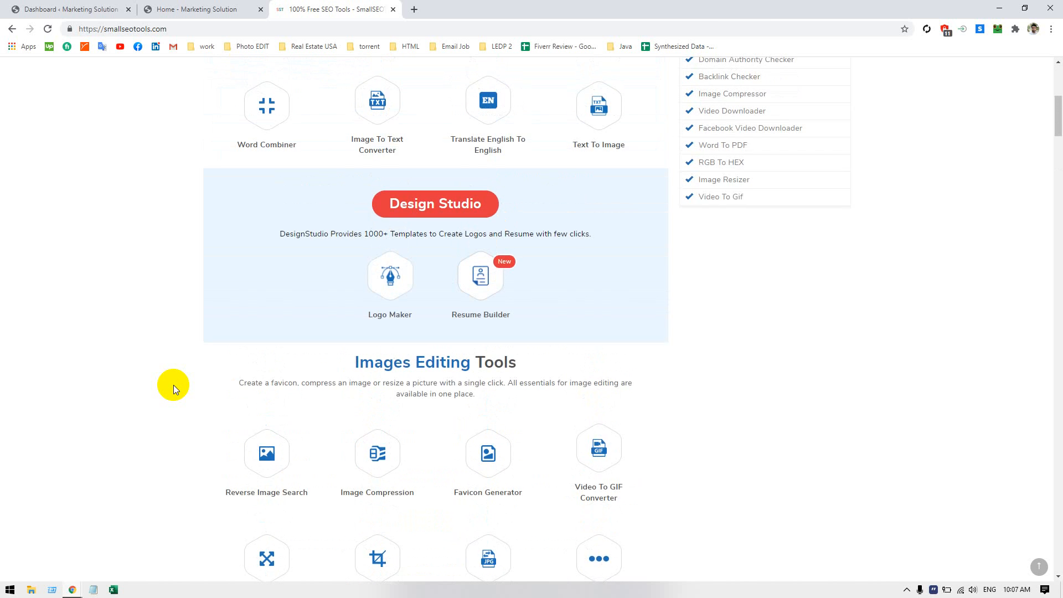
{"action": "scroll", "coordinate": [174, 384], "scroll_direction": "up", "scroll_amount": 4}
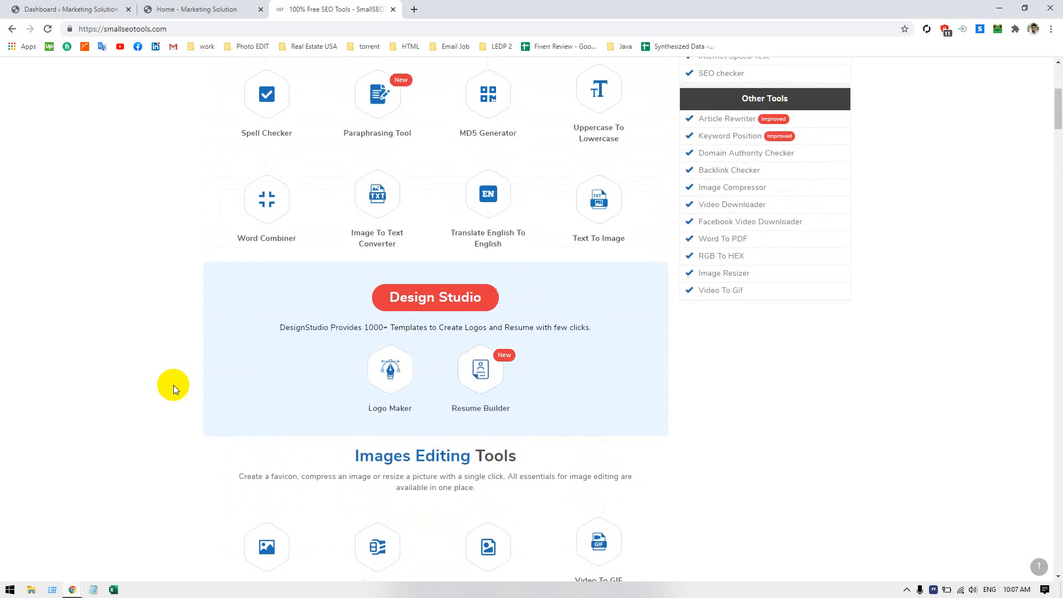
{"action": "scroll", "coordinate": [174, 384], "scroll_direction": "up", "scroll_amount": 3}
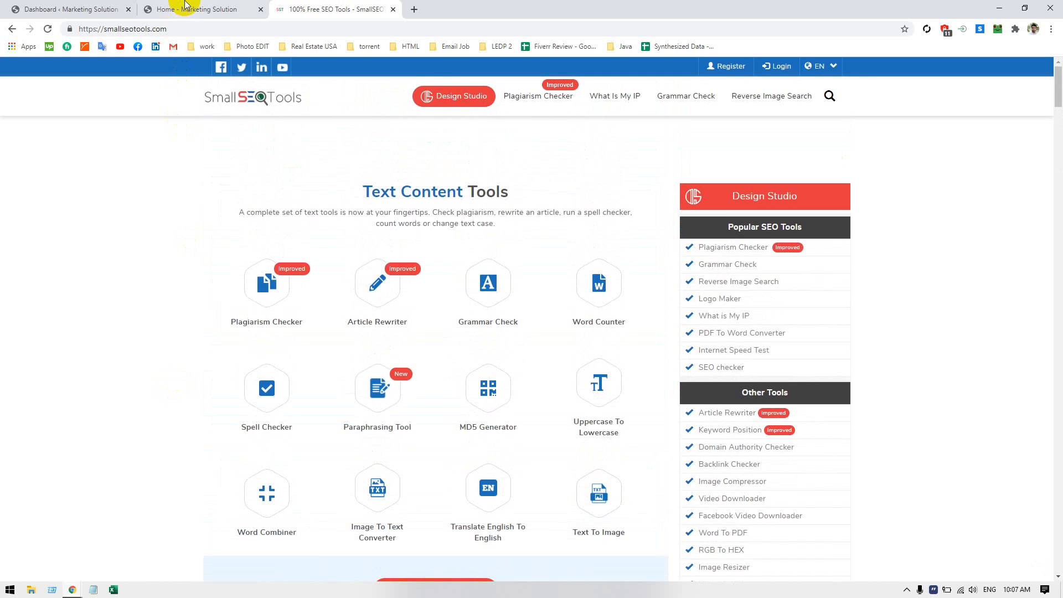
Return to the Marketing Solution home page and review the "Get a Targeted Email List!" heading and the surrounding sections
{"action": "left_click", "coordinate": [186, 11]}
{"action": "left_click", "coordinate": [309, 284]}
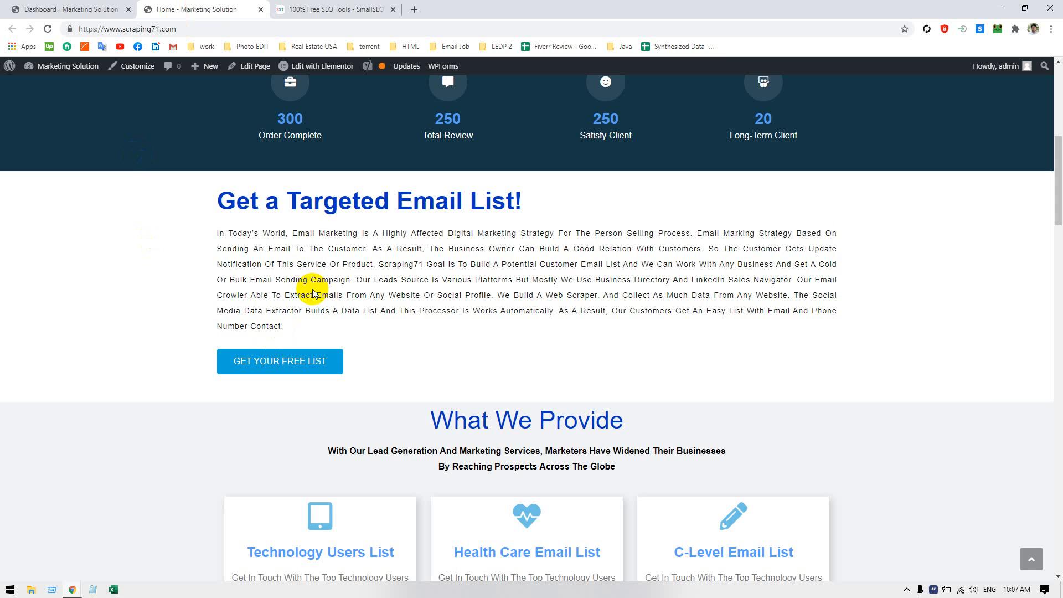
{"action": "double_click", "coordinate": [239, 197]}
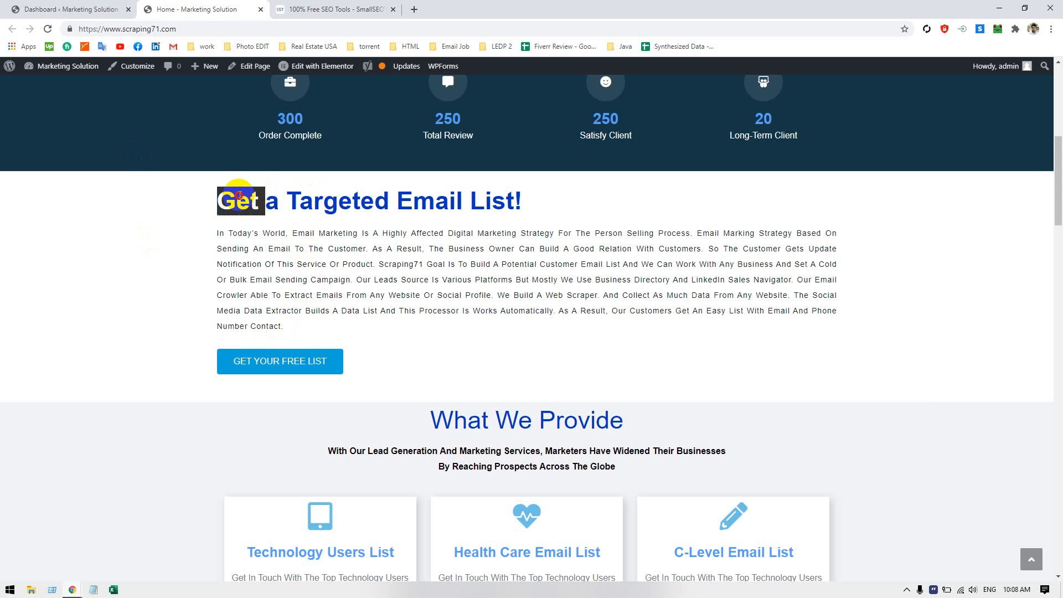
{"action": "left_click_drag", "start_coordinate": [239, 197], "coordinate": [521, 211]}
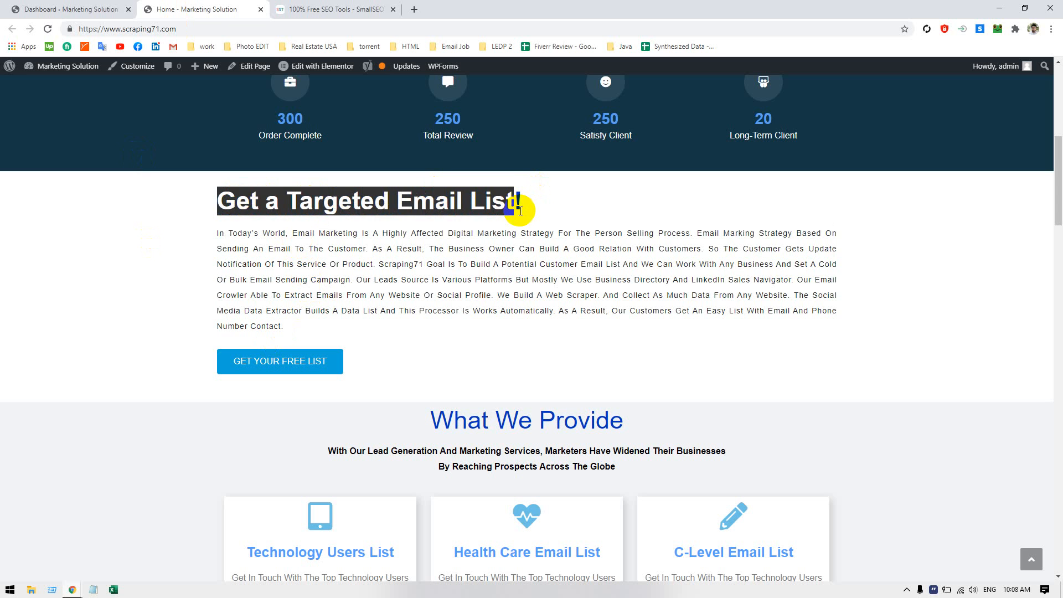
{"action": "left_click", "coordinate": [518, 210]}
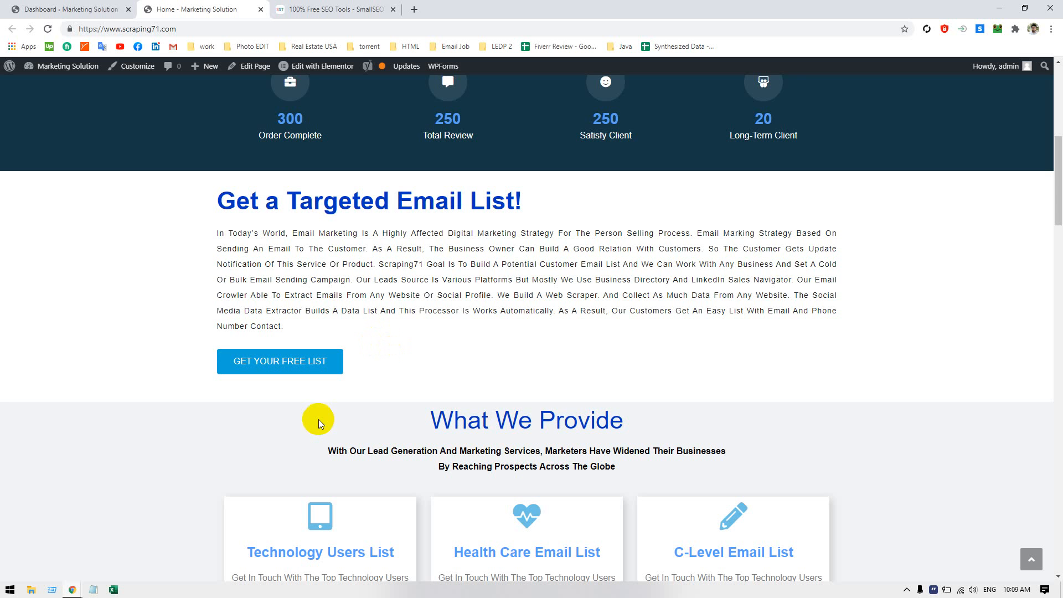
{"action": "scroll", "coordinate": [325, 387], "scroll_direction": "down", "scroll_amount": 10}
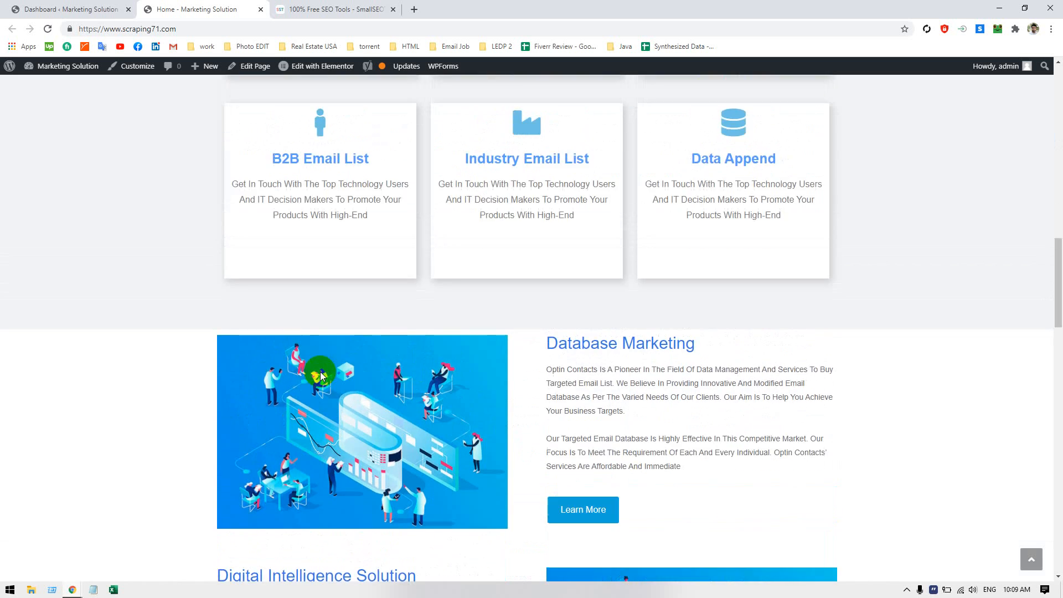
{"action": "scroll", "coordinate": [321, 368], "scroll_direction": "up", "scroll_amount": 10}
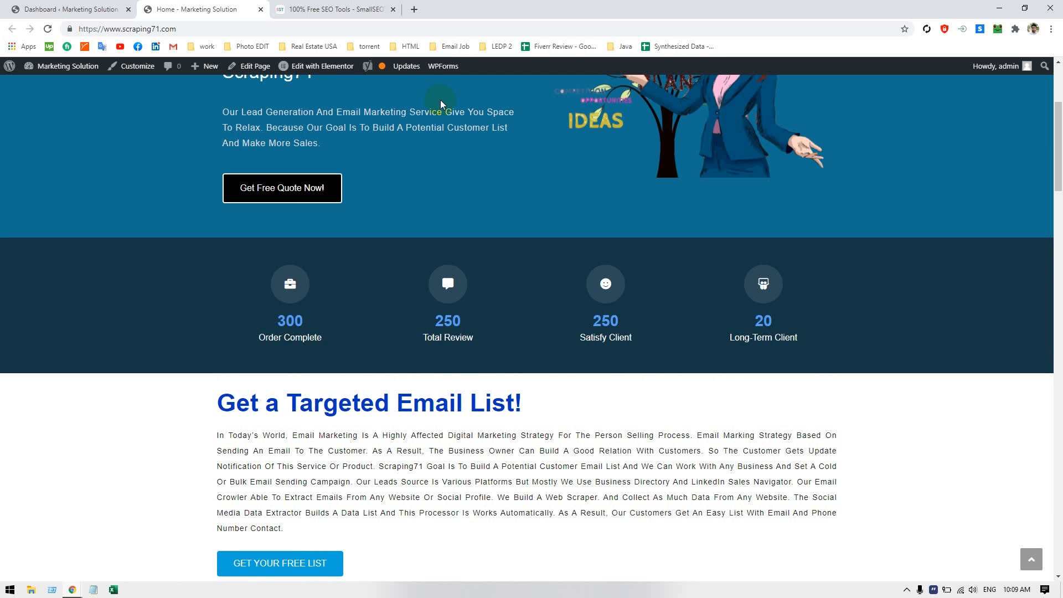
{"action": "left_click", "coordinate": [419, 262]}
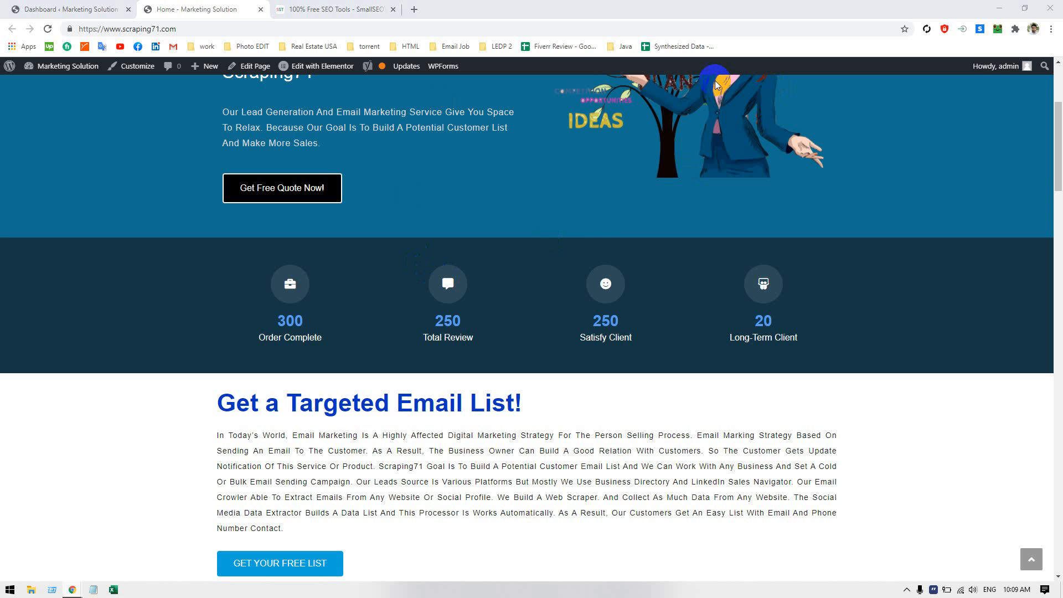
{"action": "left_click", "coordinate": [416, 11]}
{"action": "right_click", "coordinate": [416, 31]}
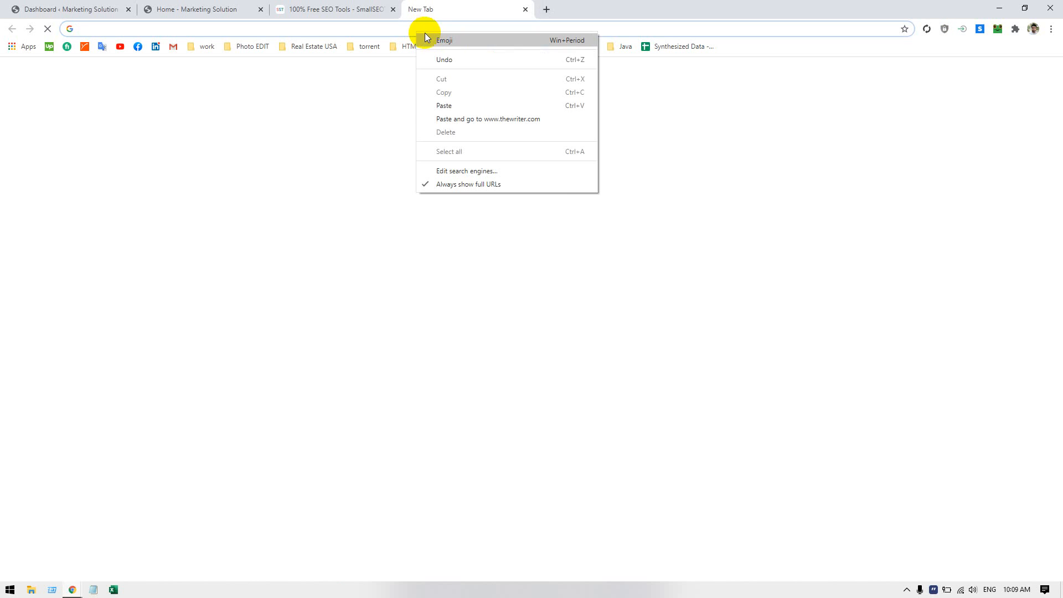
{"action": "left_click", "coordinate": [458, 119]}
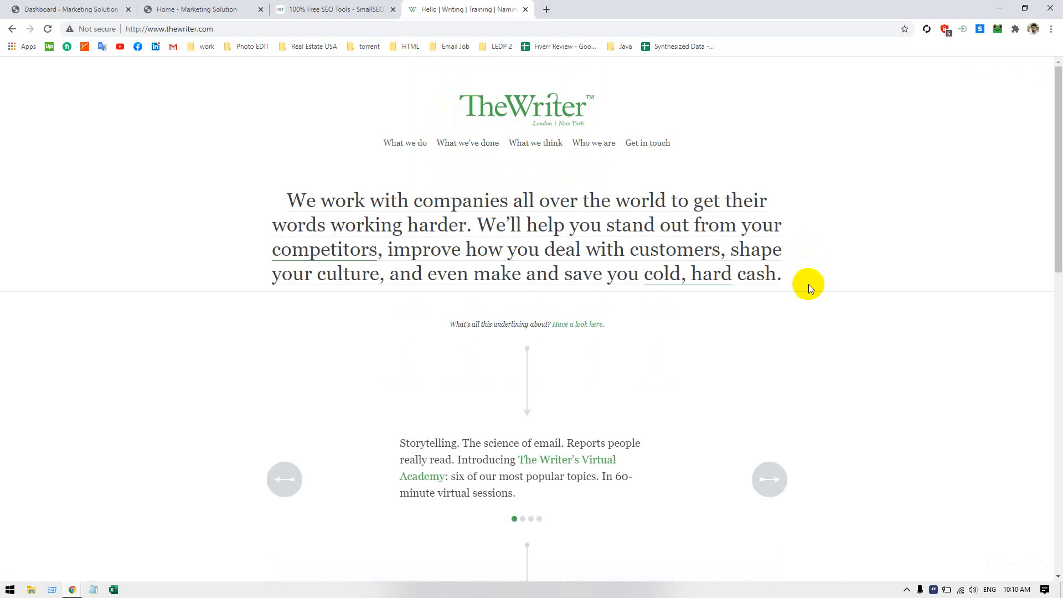
Examine The Writer's home page from the introduction to the footer, noting how its headings and short text blocks are written
{"action": "scroll", "coordinate": [809, 290], "scroll_direction": "down", "scroll_amount": 13}
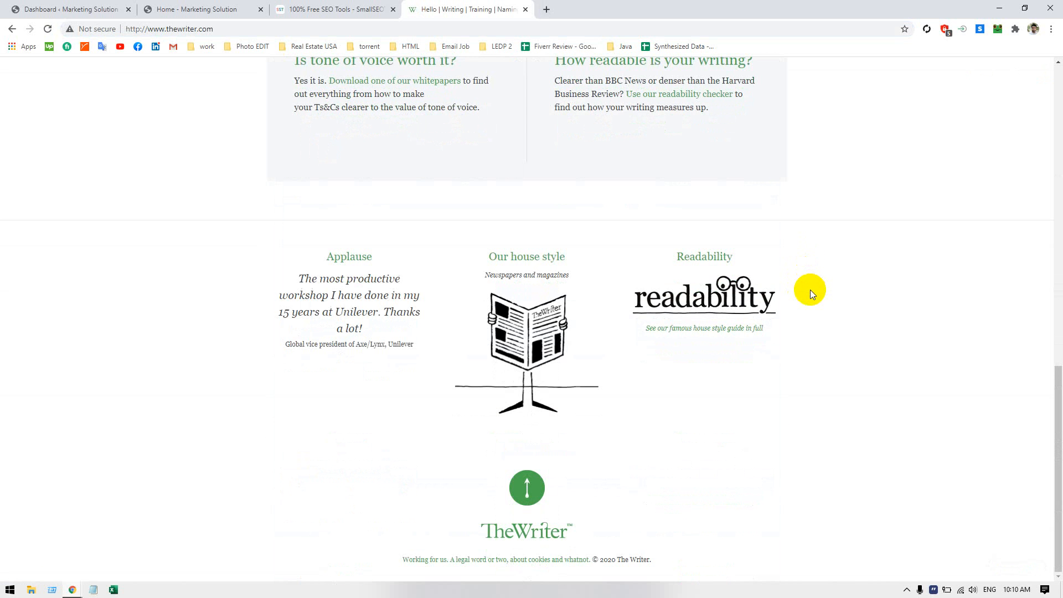
{"action": "scroll", "coordinate": [809, 290], "scroll_direction": "up", "scroll_amount": 10}
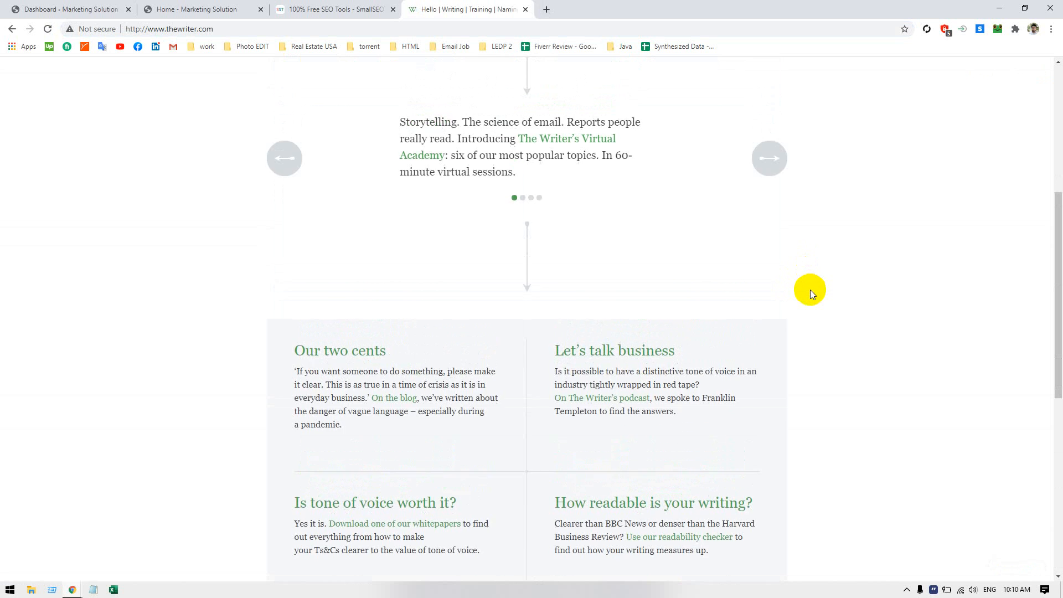
{"action": "scroll", "coordinate": [788, 289], "scroll_direction": "up", "scroll_amount": 3}
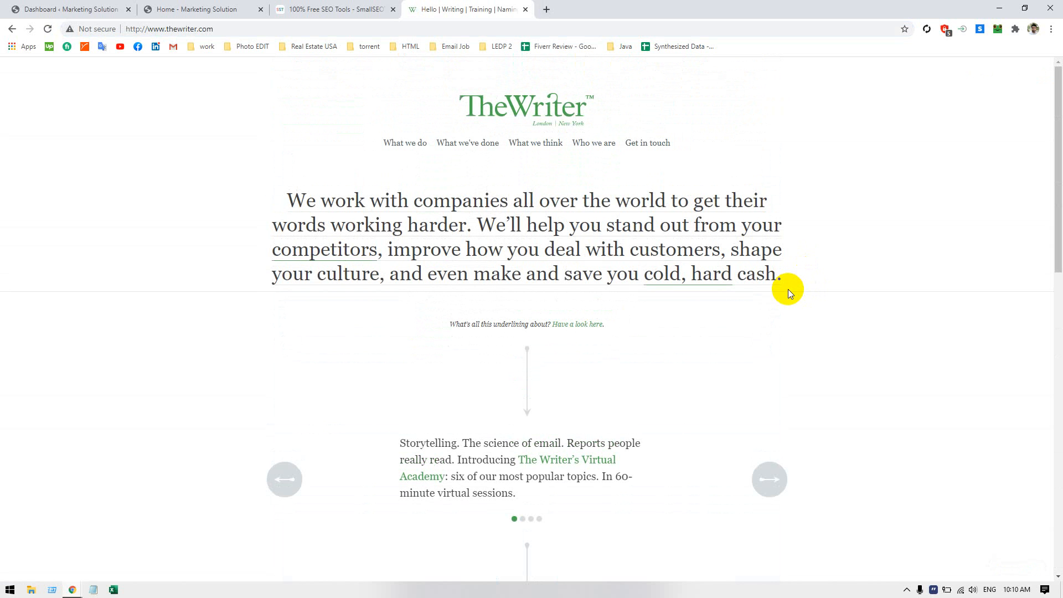
{"action": "scroll", "coordinate": [790, 289], "scroll_direction": "down", "scroll_amount": 2}
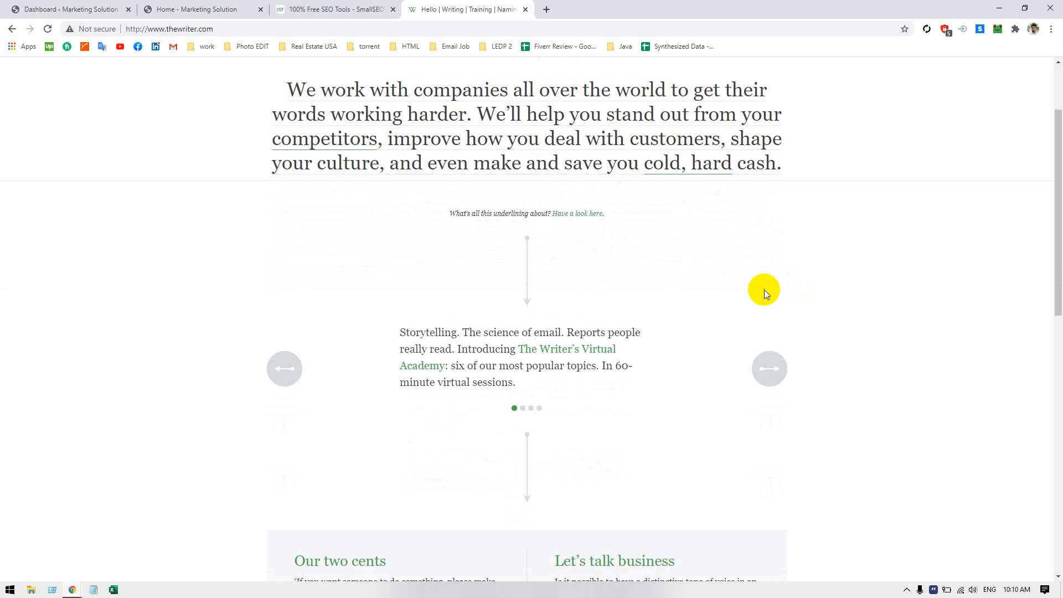
{"action": "scroll", "coordinate": [731, 288], "scroll_direction": "down", "scroll_amount": 7}
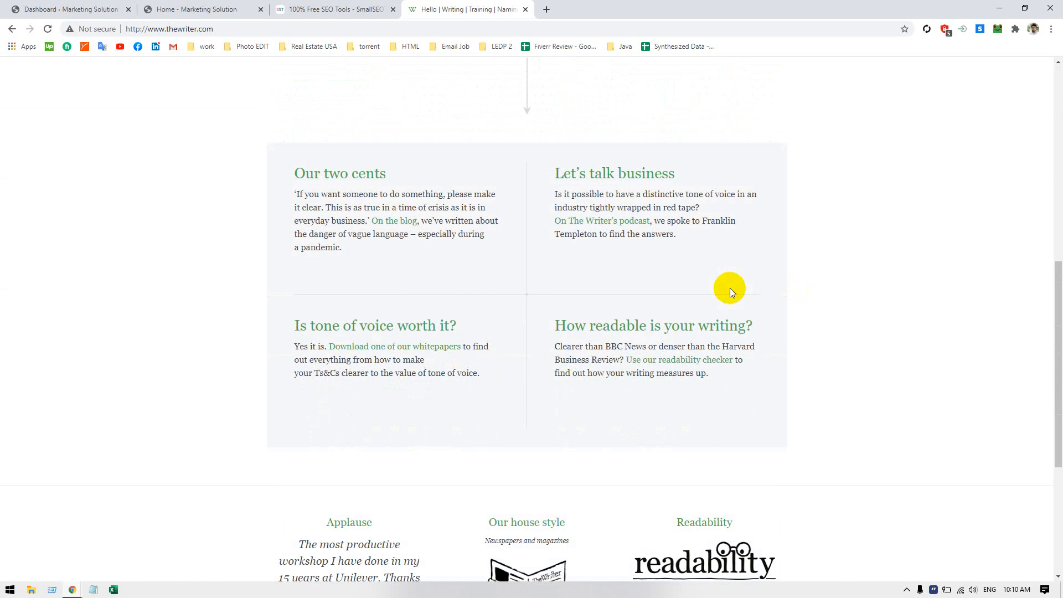
{"action": "scroll", "coordinate": [730, 287], "scroll_direction": "down", "scroll_amount": 5}
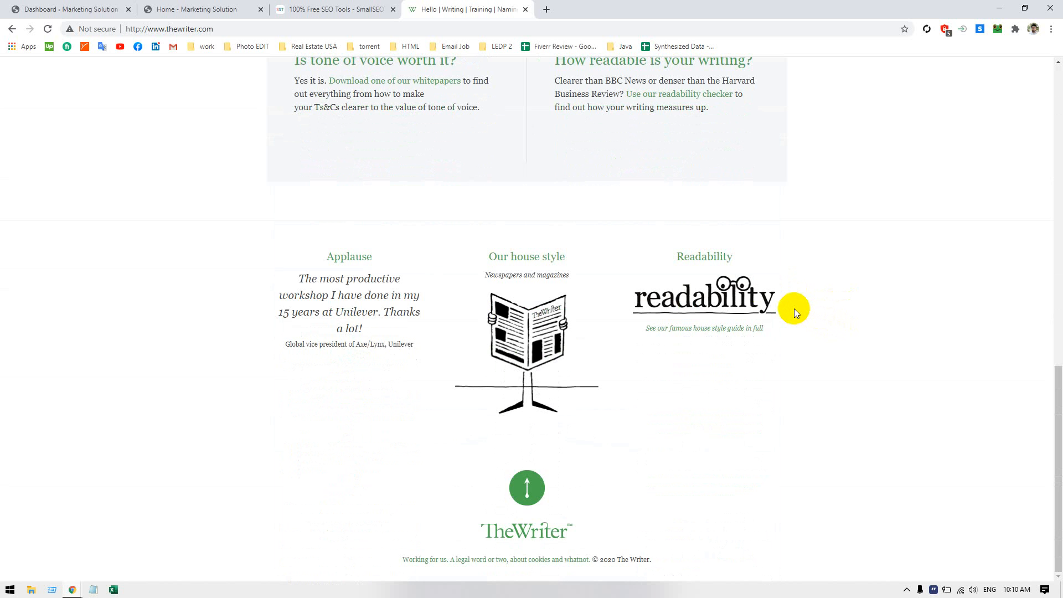
{"action": "scroll", "coordinate": [794, 309], "scroll_direction": "up", "scroll_amount": 15}
{"action": "scroll", "coordinate": [794, 307], "scroll_direction": "up", "scroll_amount": 3}
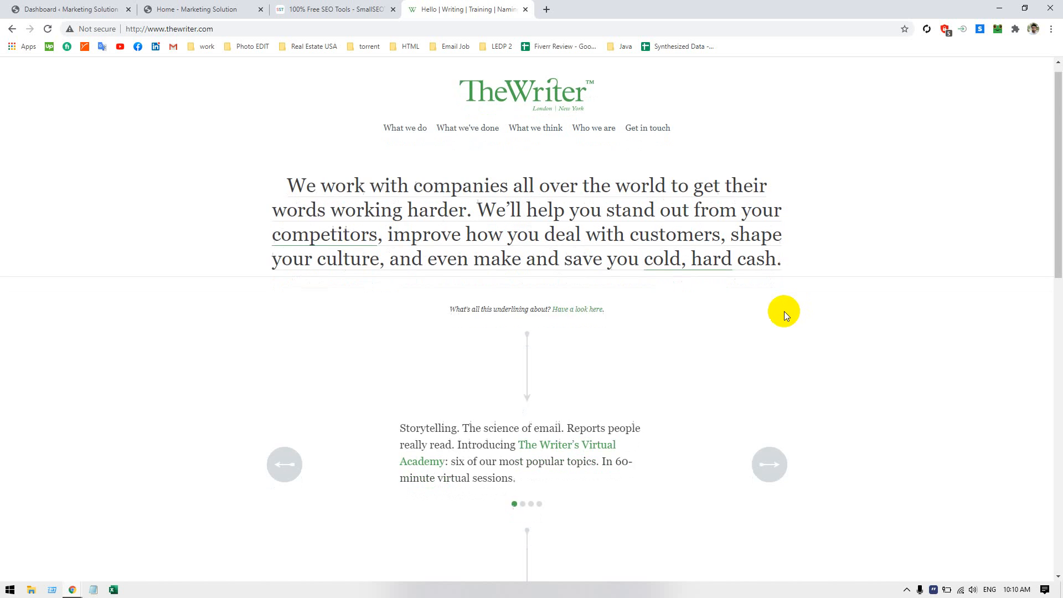
{"action": "scroll", "coordinate": [784, 312], "scroll_direction": "down", "scroll_amount": 7}
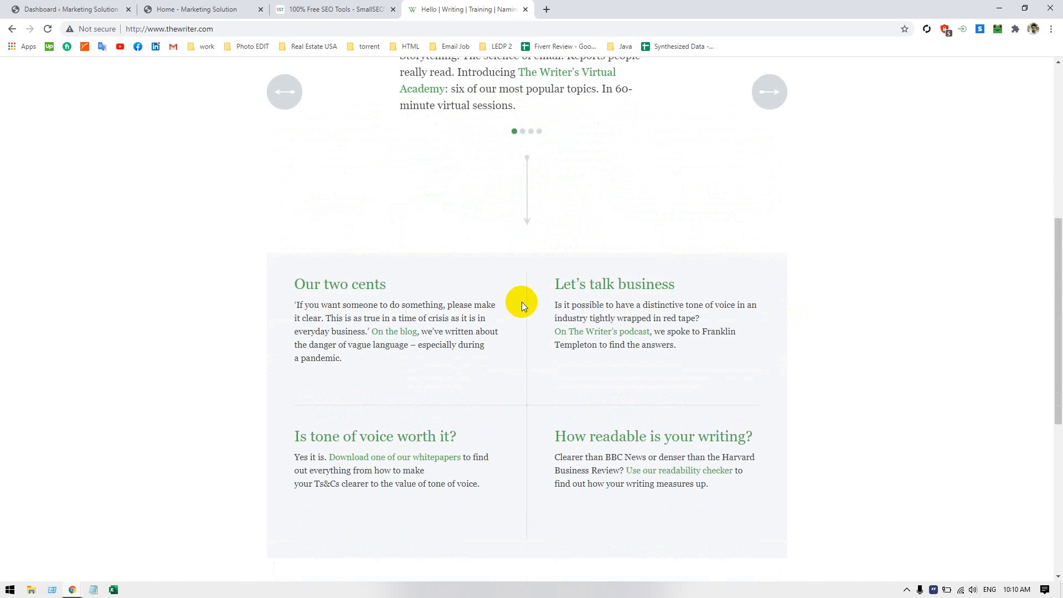
{"action": "scroll", "coordinate": [522, 301], "scroll_direction": "down", "scroll_amount": 1}
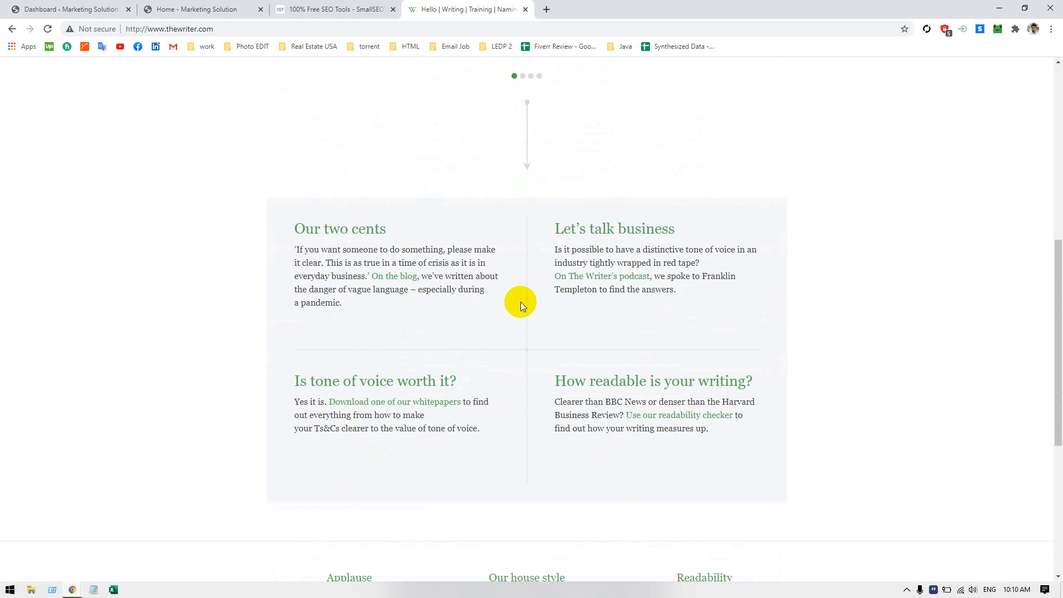
{"action": "scroll", "coordinate": [520, 301], "scroll_direction": "down", "scroll_amount": 2}
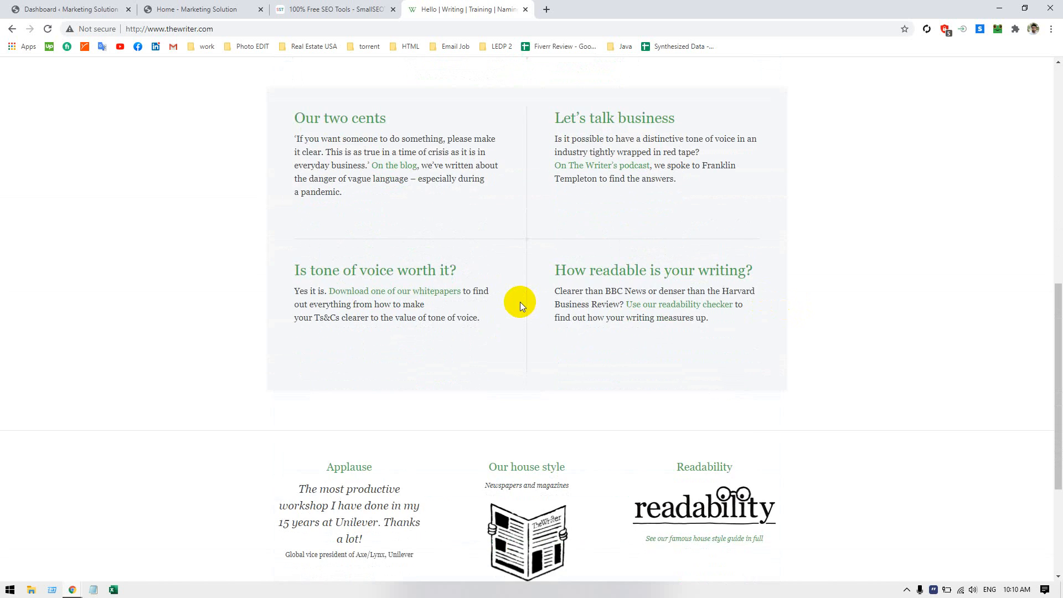
Browse the home page's slide carousel from The Writer's Virtual Academy through to the reBoot slide
{"action": "scroll", "coordinate": [520, 301], "scroll_direction": "up", "scroll_amount": 3}
{"action": "scroll", "coordinate": [519, 301], "scroll_direction": "up", "scroll_amount": 2}
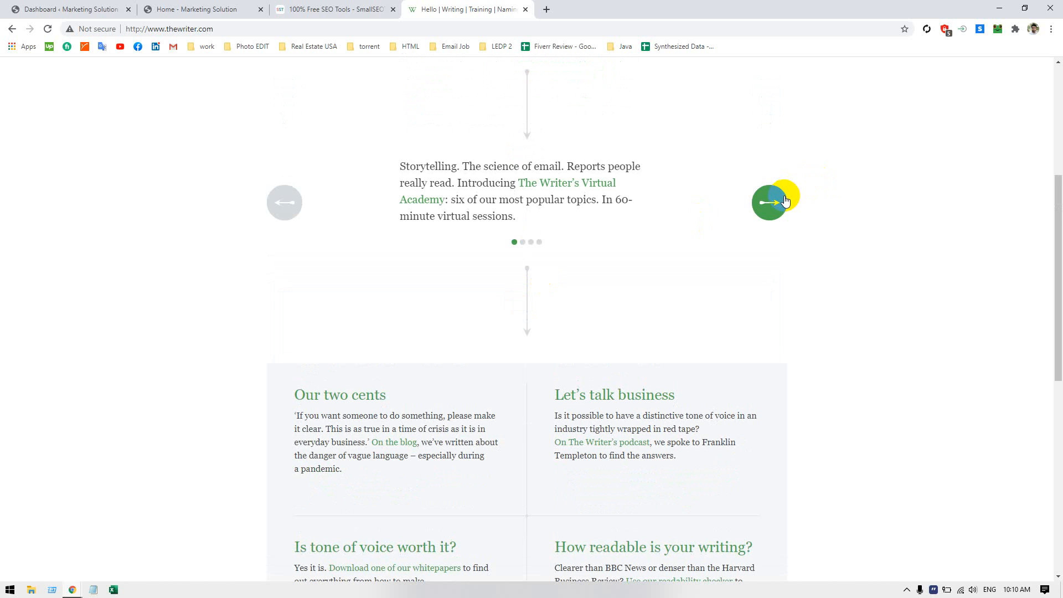
{"action": "left_click", "coordinate": [776, 203]}
{"action": "left_click", "coordinate": [778, 203]}
{"action": "left_click", "coordinate": [776, 202]}
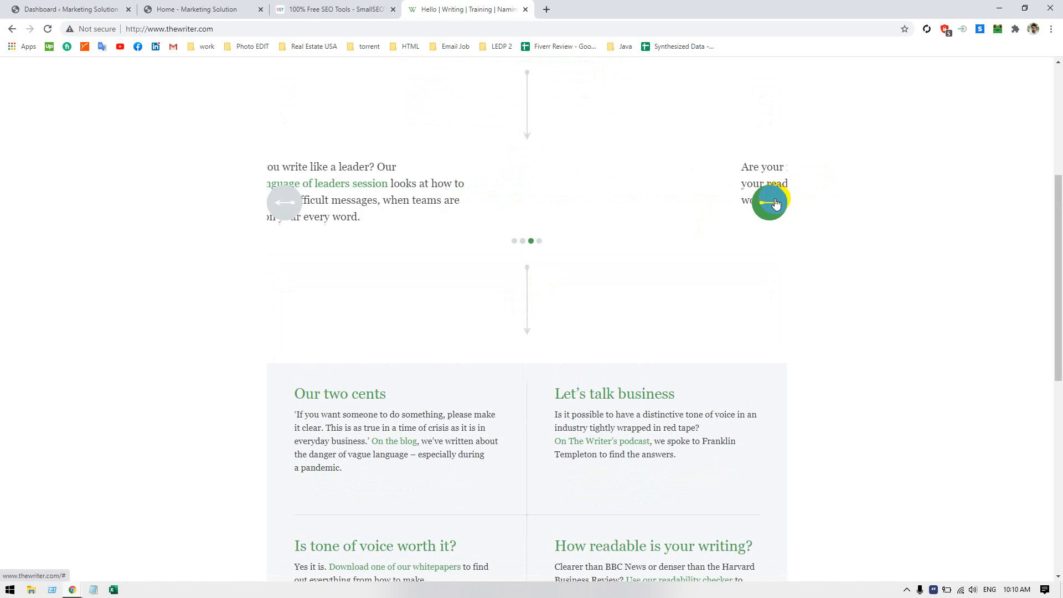
{"action": "left_click", "coordinate": [775, 203]}
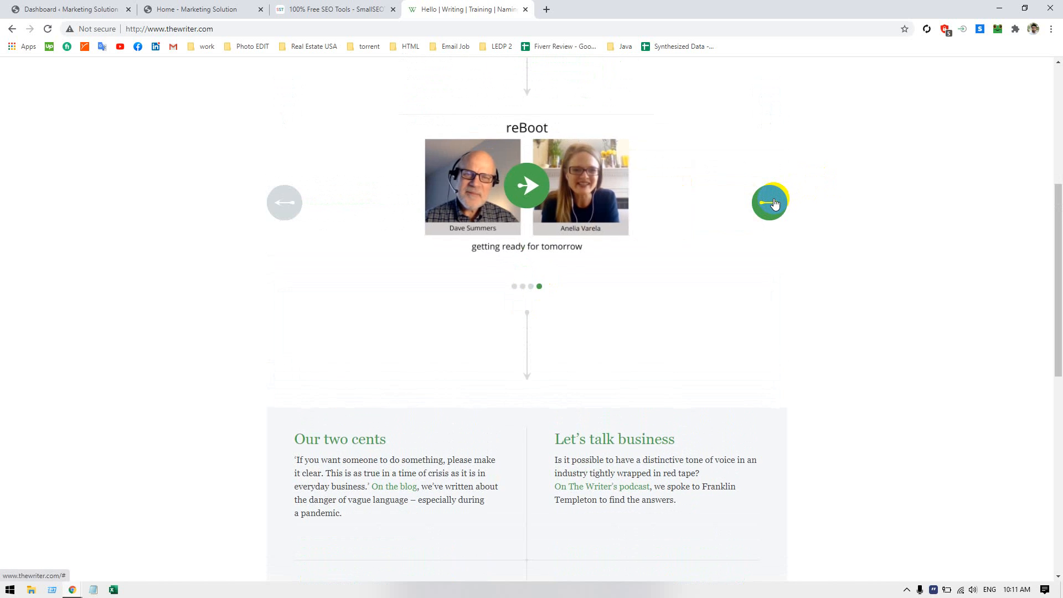
Open the Readability page from the What we think section of The Writer's website
{"action": "scroll", "coordinate": [680, 267], "scroll_direction": "up", "scroll_amount": 3}
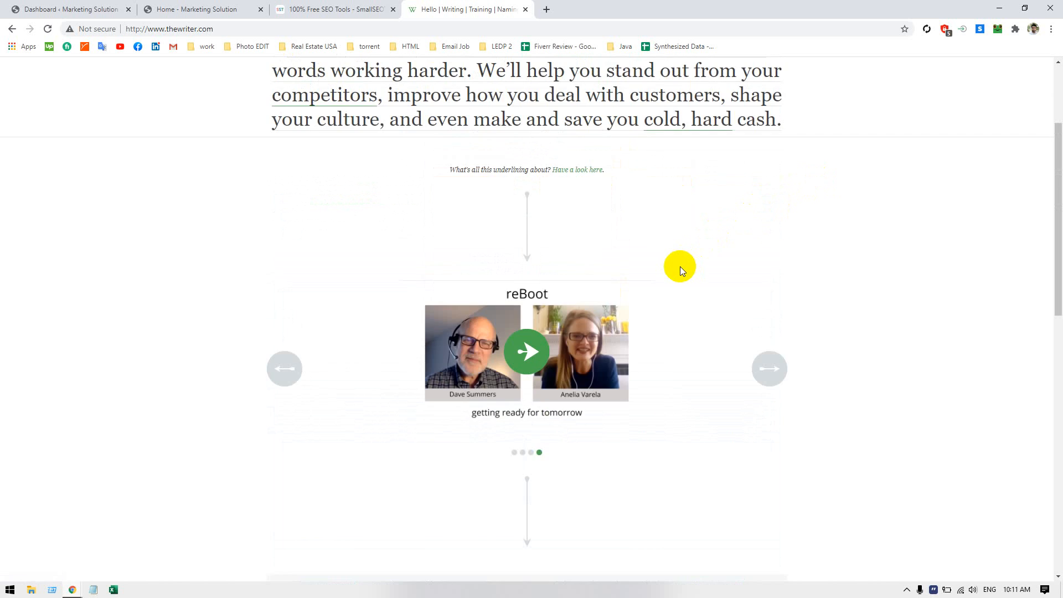
{"action": "scroll", "coordinate": [680, 267], "scroll_direction": "up", "scroll_amount": 3}
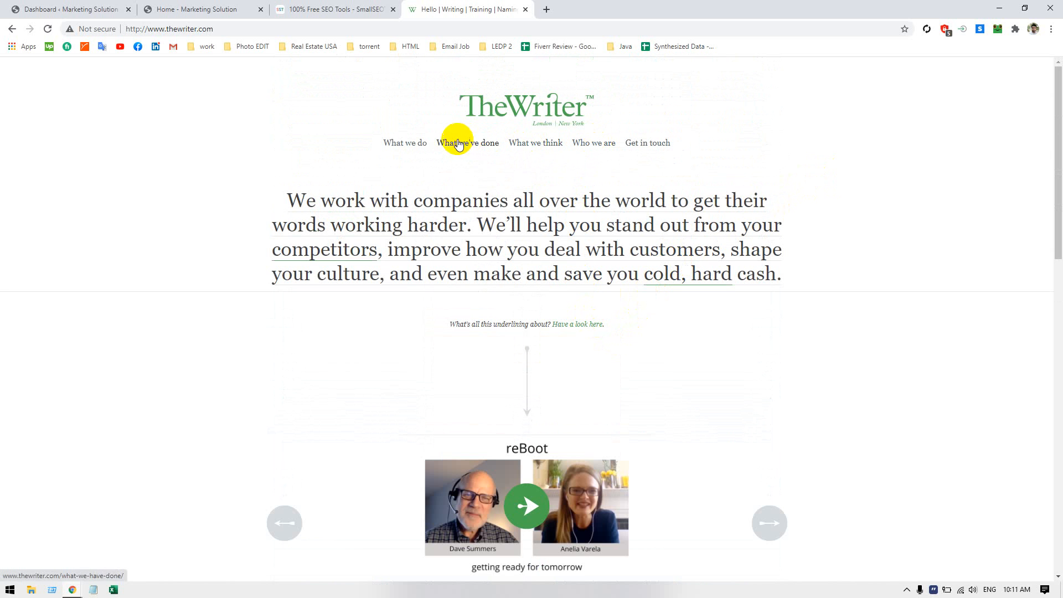
{"action": "mouse_move", "coordinate": [397, 149]}
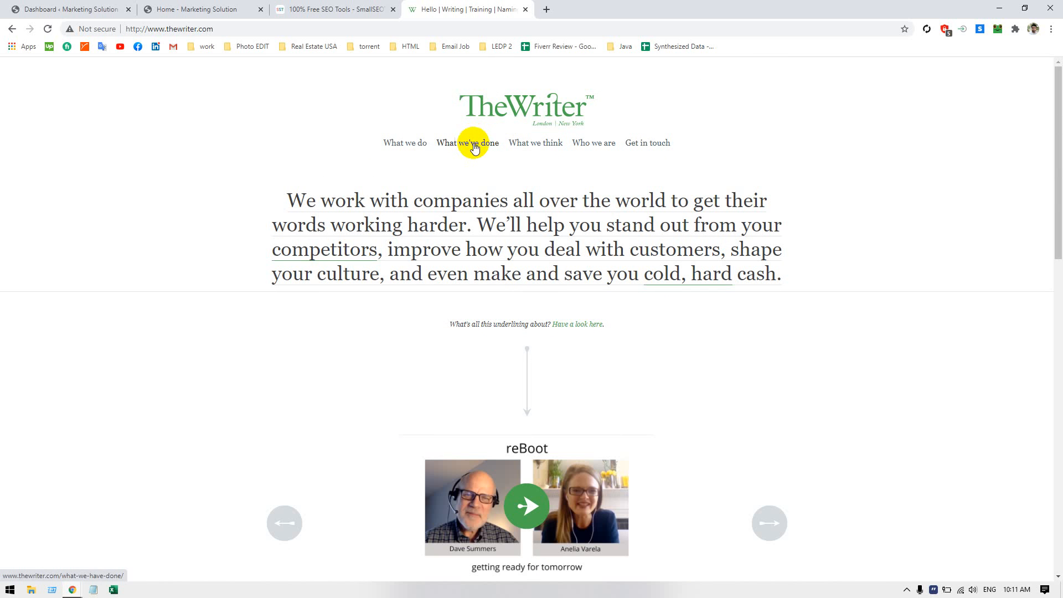
{"action": "mouse_move", "coordinate": [534, 146]}
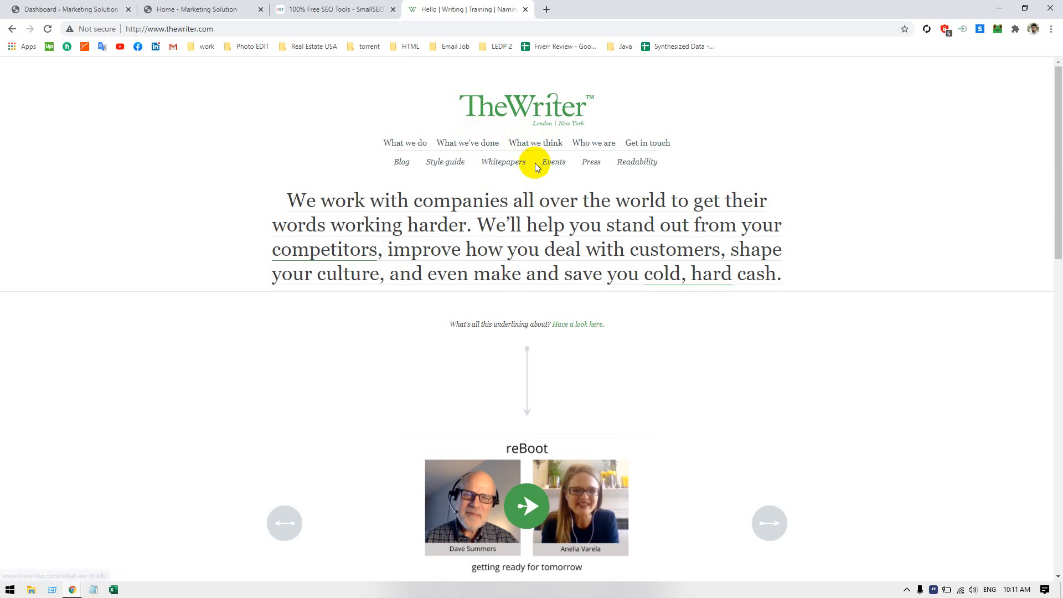
{"action": "left_click", "coordinate": [630, 163]}
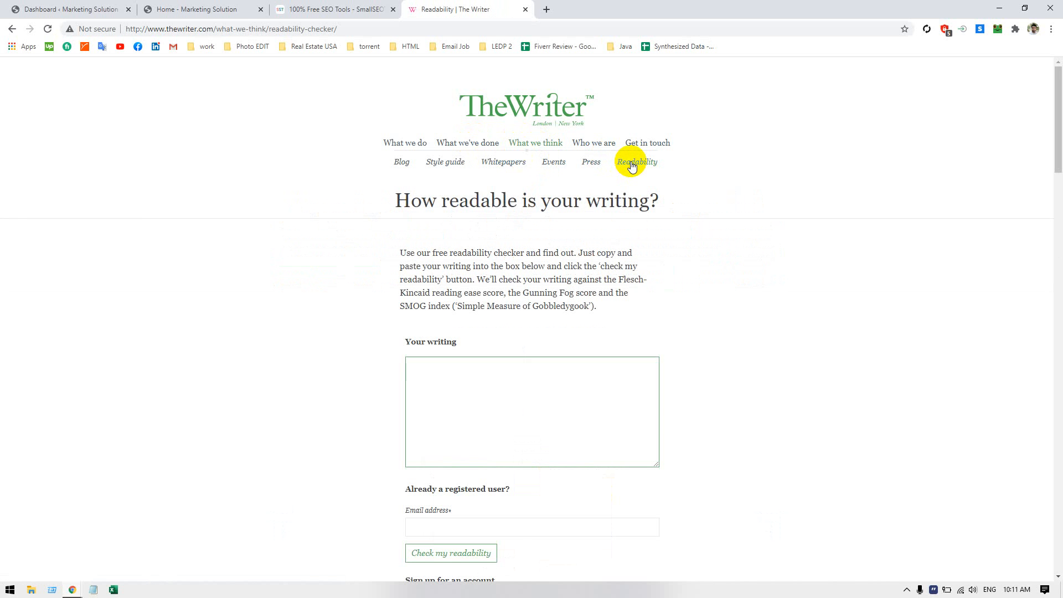
Paste the clipboard-history entry beginning "In Today's World, Email Marketing Is A High" as the writing for the readability checker
{"action": "left_click", "coordinate": [558, 411]}
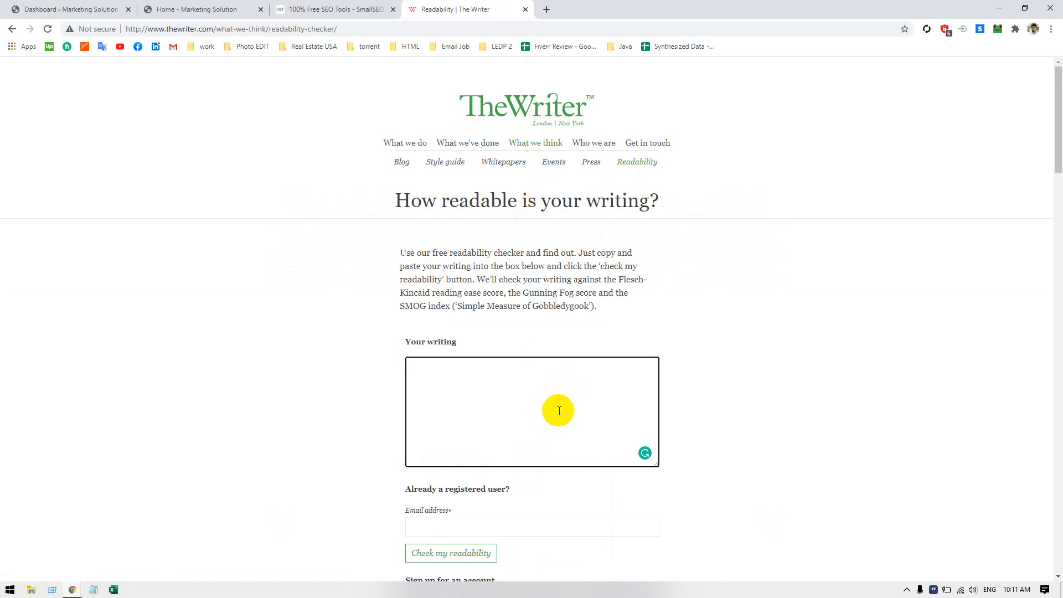
{"action": "type", "text": "http://www.thewriter.com/"}
{"action": "key", "text": "ctrl+z"}
{"action": "key", "text": "ctrl+grave"}
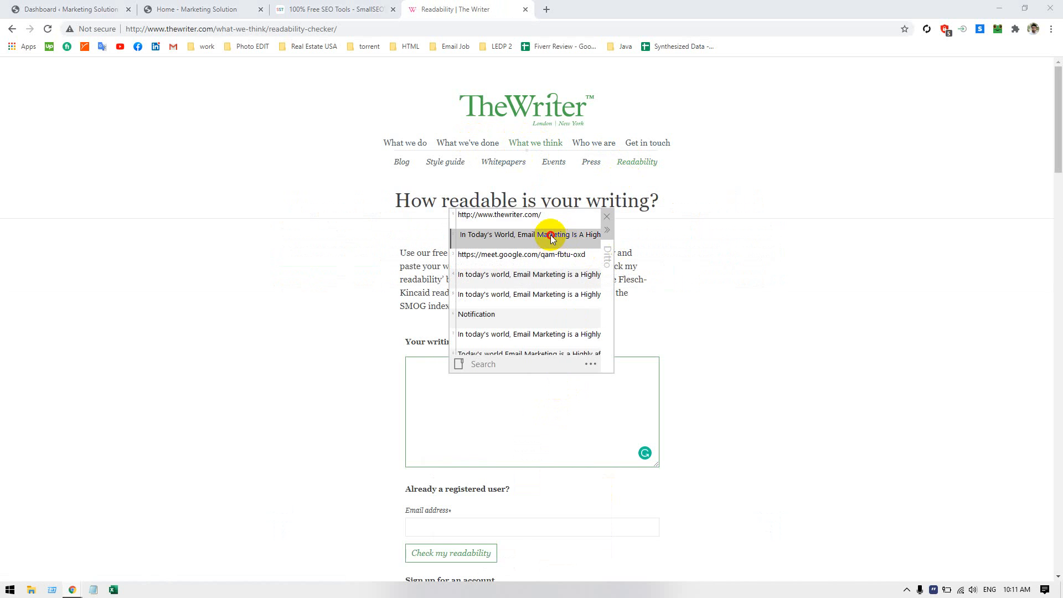
{"action": "double_click", "coordinate": [558, 249]}
Try to run the readability check as a registered user with a personal e-mail address
{"action": "scroll", "coordinate": [776, 411], "scroll_direction": "down", "scroll_amount": 3}
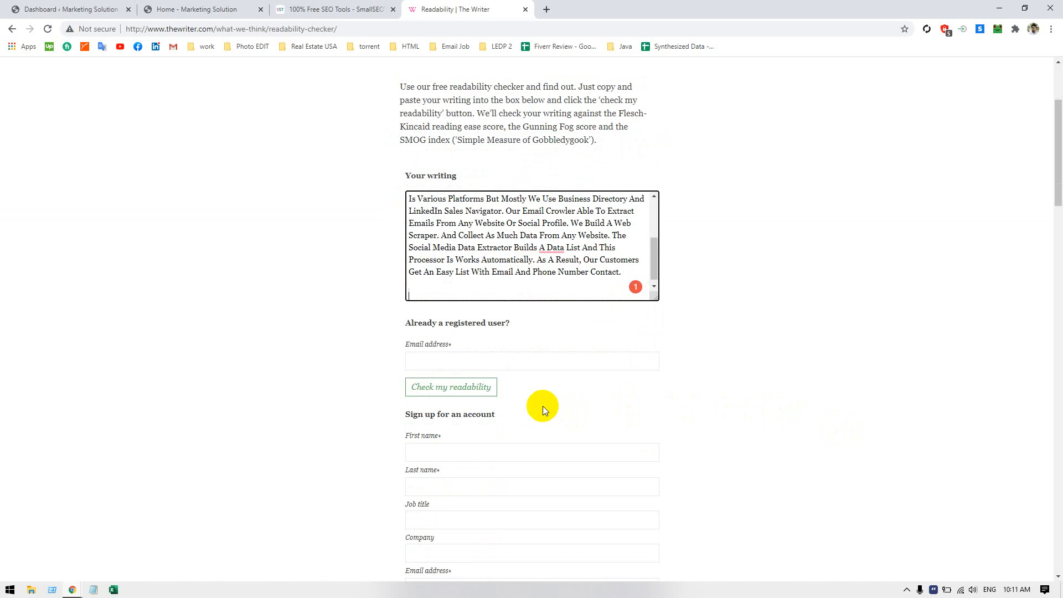
{"action": "left_click", "coordinate": [475, 352]}
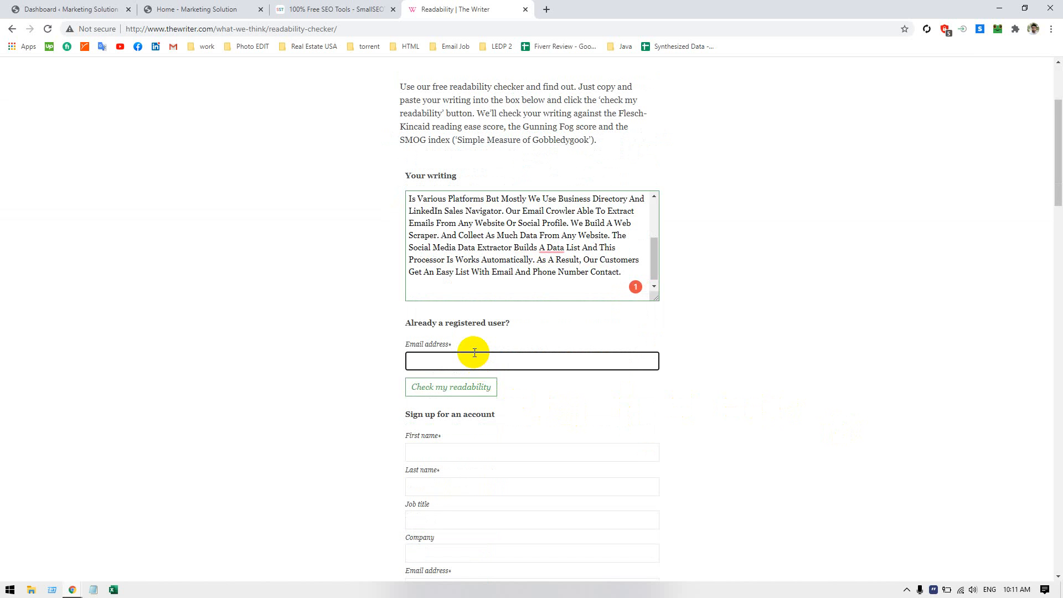
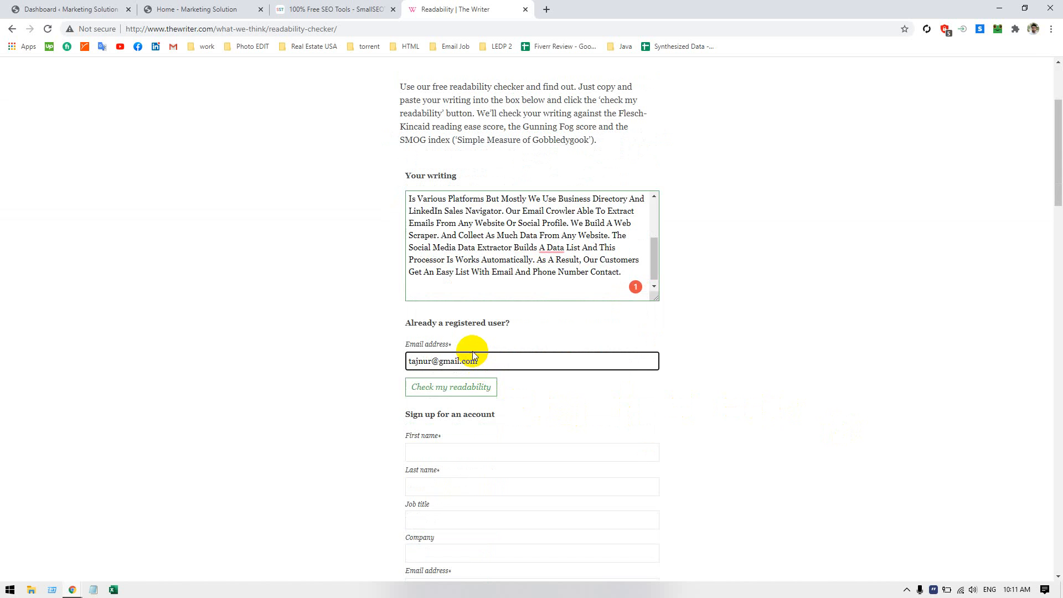
{"action": "left_click", "coordinate": [474, 387]}
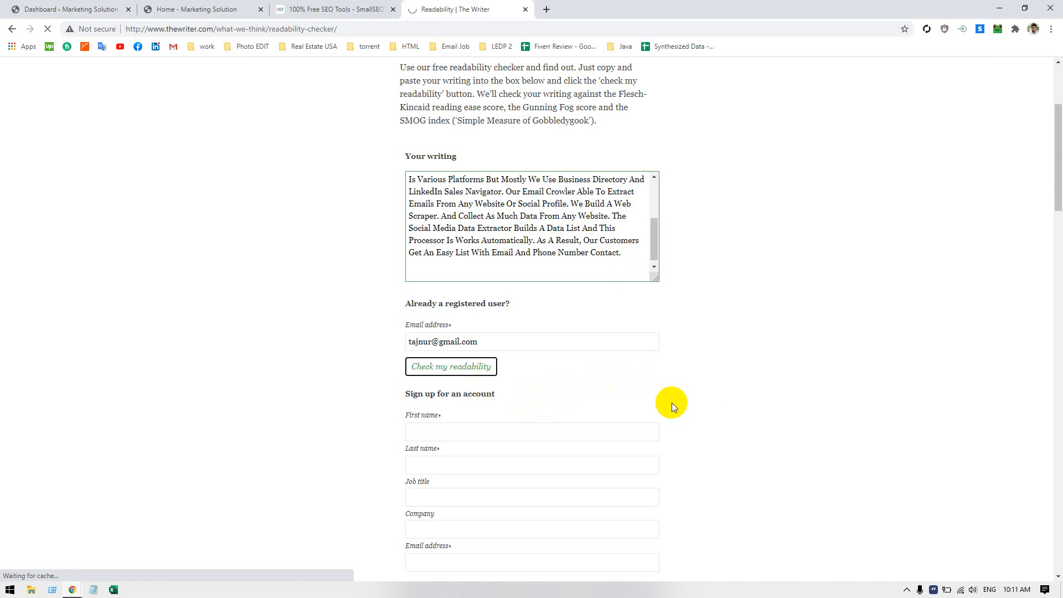
{"action": "scroll", "coordinate": [695, 410], "scroll_direction": "down", "scroll_amount": 5}
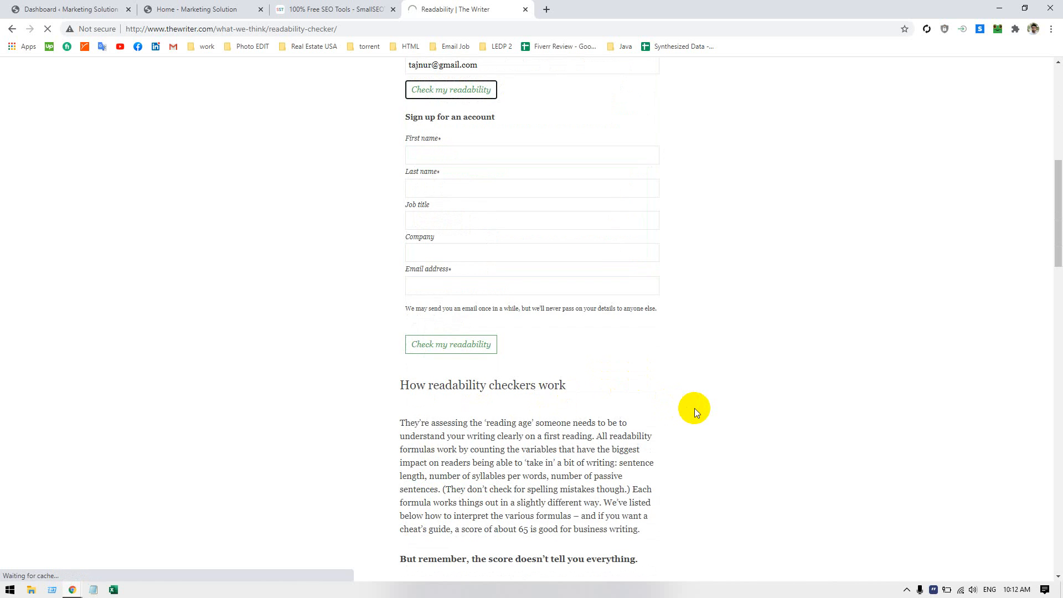
{"action": "scroll", "coordinate": [694, 407], "scroll_direction": "up", "scroll_amount": 2}
{"action": "scroll", "coordinate": [694, 407], "scroll_direction": "up", "scroll_amount": 6}
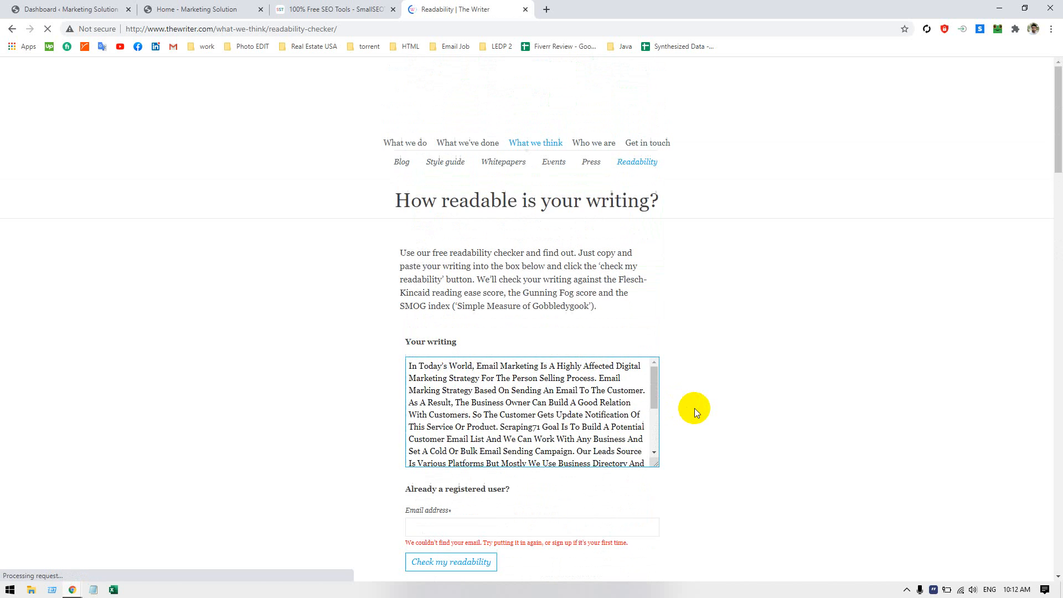
{"action": "scroll", "coordinate": [694, 407], "scroll_direction": "down", "scroll_amount": 3}
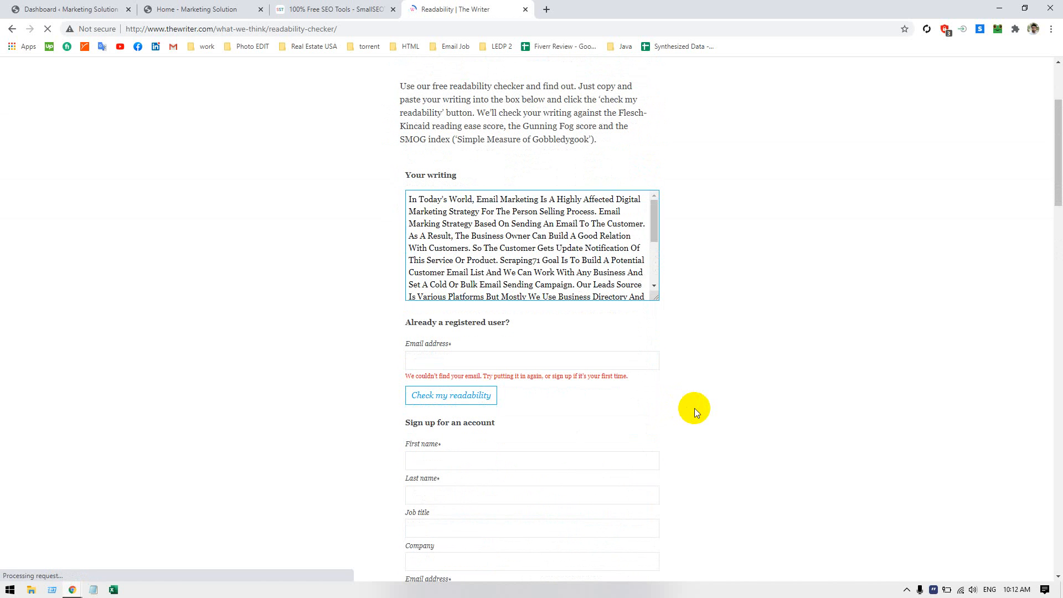
{"action": "left_click", "coordinate": [540, 357]}
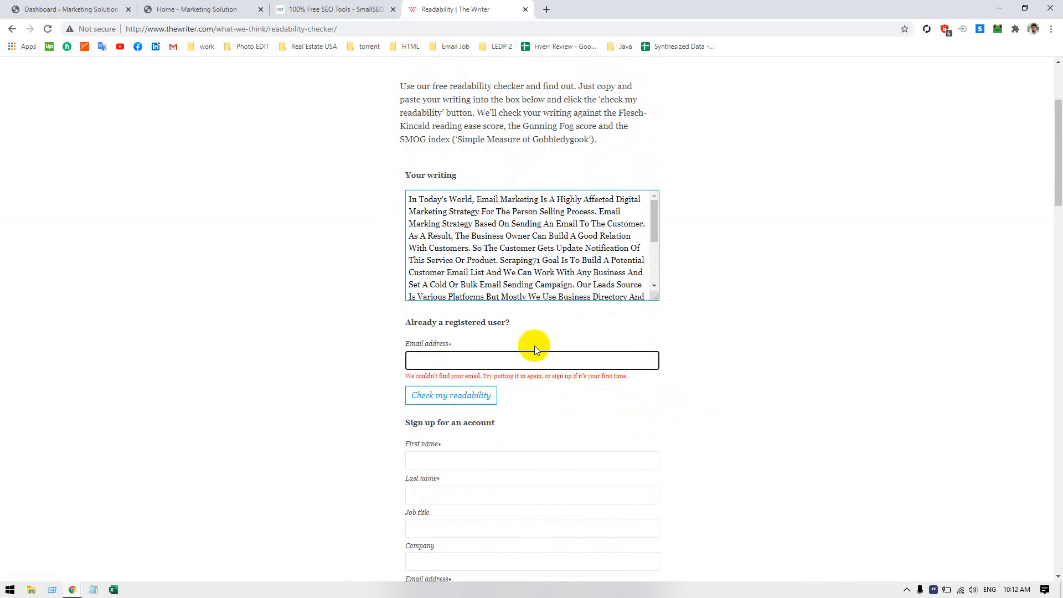
Open temp-mail.org in a new browser tab and copy the temporary e-mail address
{"action": "left_click", "coordinate": [547, 7]}
{"action": "type", "text": "tm"}
{"action": "key", "text": "BackSpace"}
{"action": "key", "text": "BackSpace"}
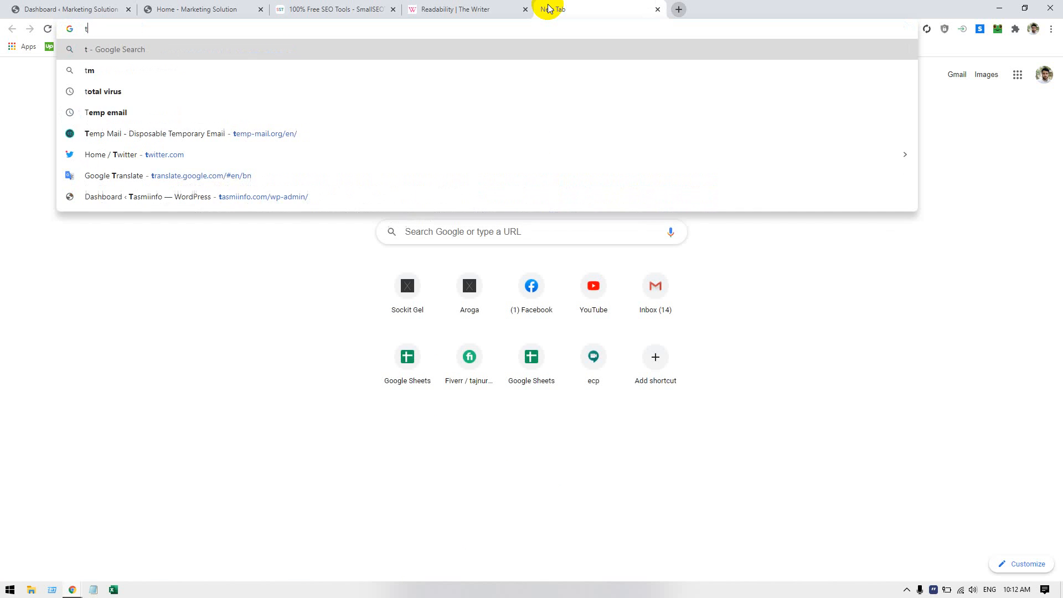
{"action": "type", "text": "temp-mail.org/en/"}
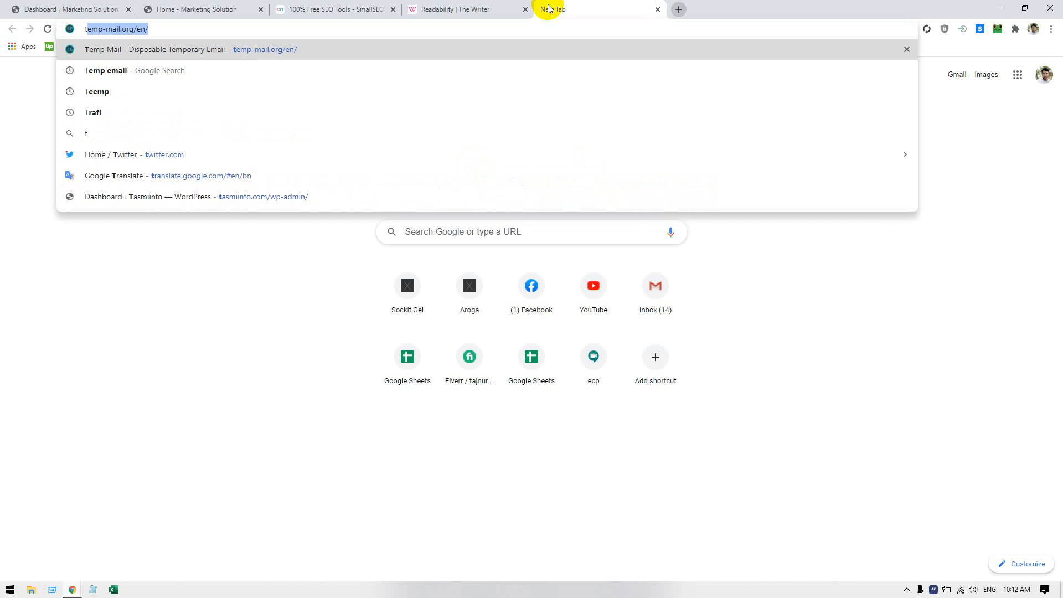
{"action": "key", "text": "Return"}
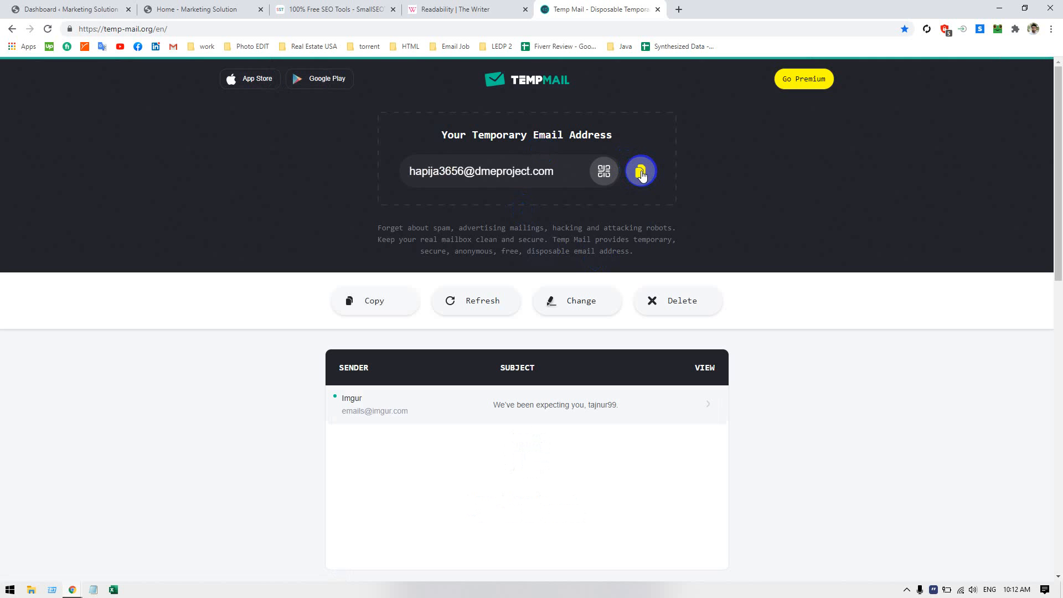
{"action": "left_click", "coordinate": [641, 172]}
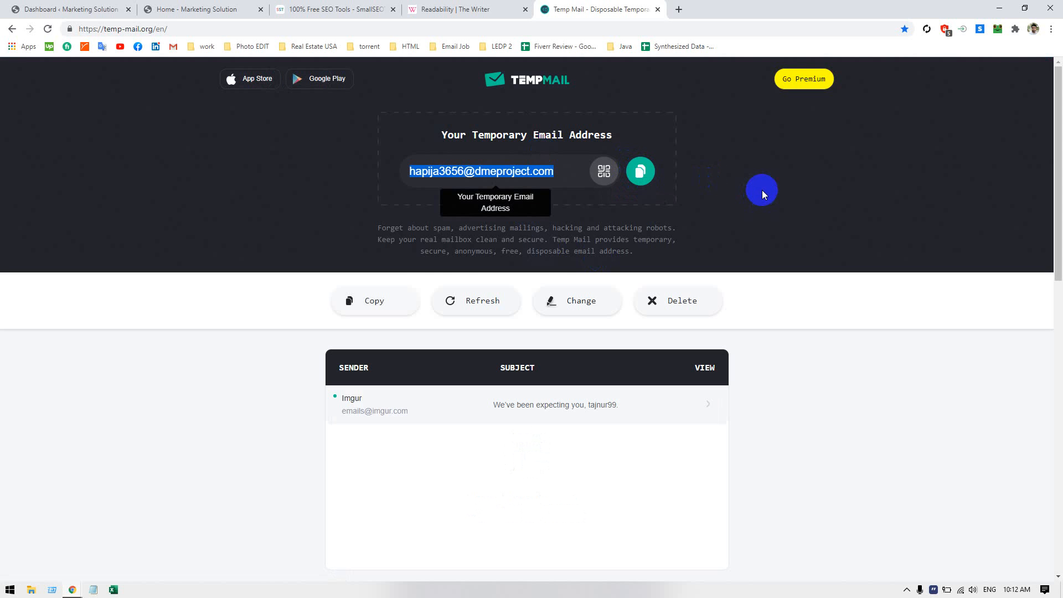
Return to the readability checker and try to run it as a registered user with the copied temporary e-mail address
{"action": "left_click", "coordinate": [455, 9]}
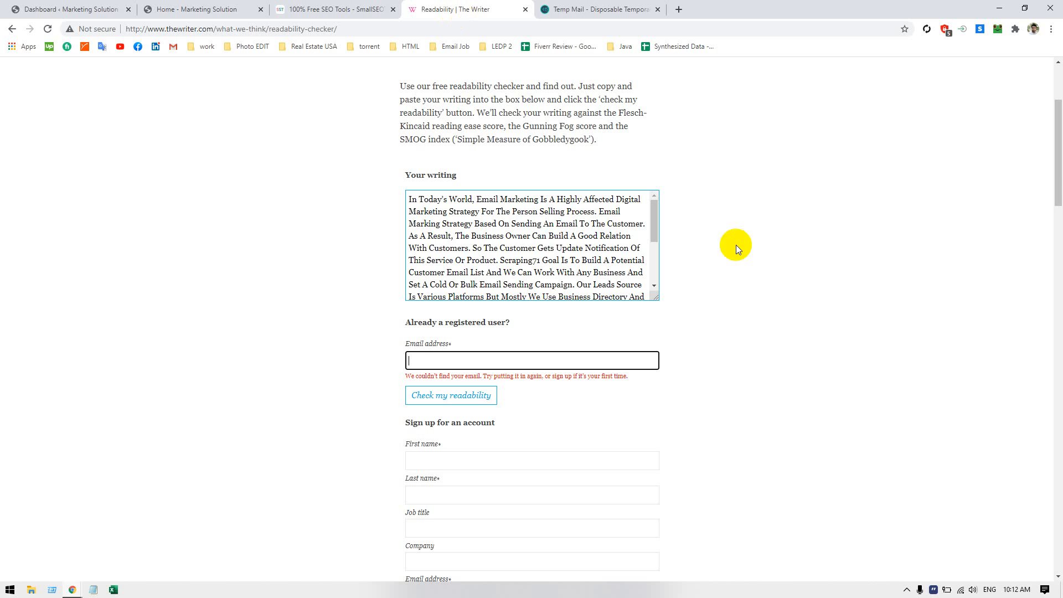
{"action": "right_click", "coordinate": [593, 356]}
{"action": "left_click", "coordinate": [592, 357]}
{"action": "key", "text": "ctrl+v"}
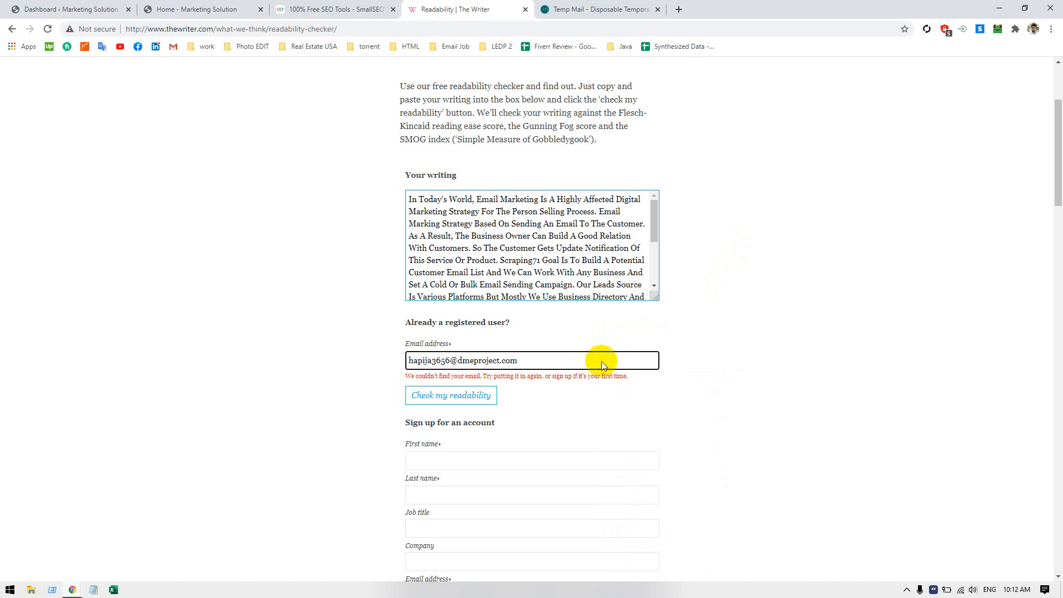
{"action": "left_click", "coordinate": [439, 408]}
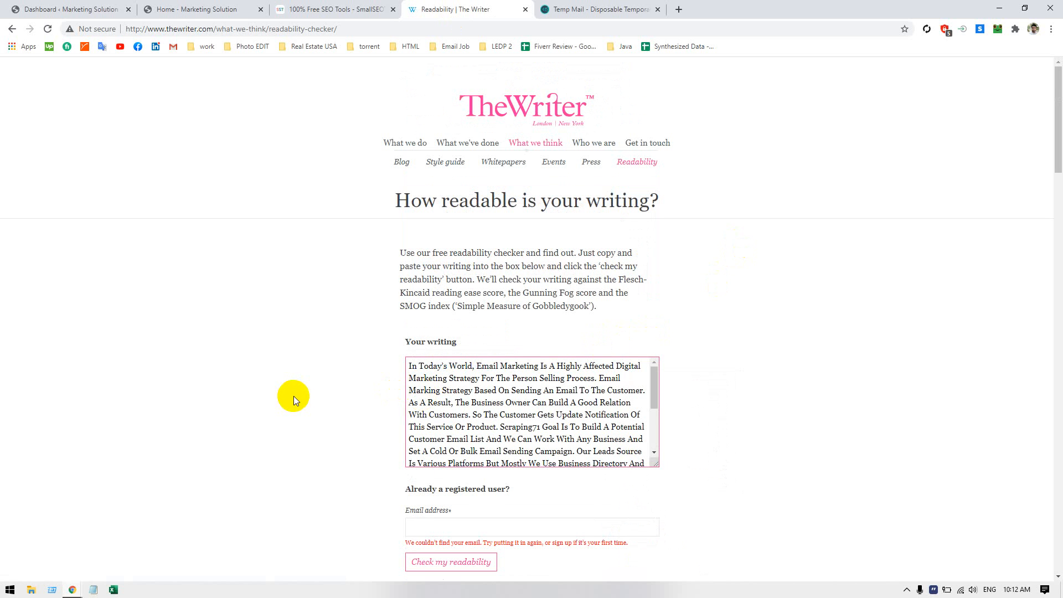
Try to run the readability check with the registered user's e-mail address left empty
{"action": "scroll", "coordinate": [293, 396], "scroll_direction": "down", "scroll_amount": 4}
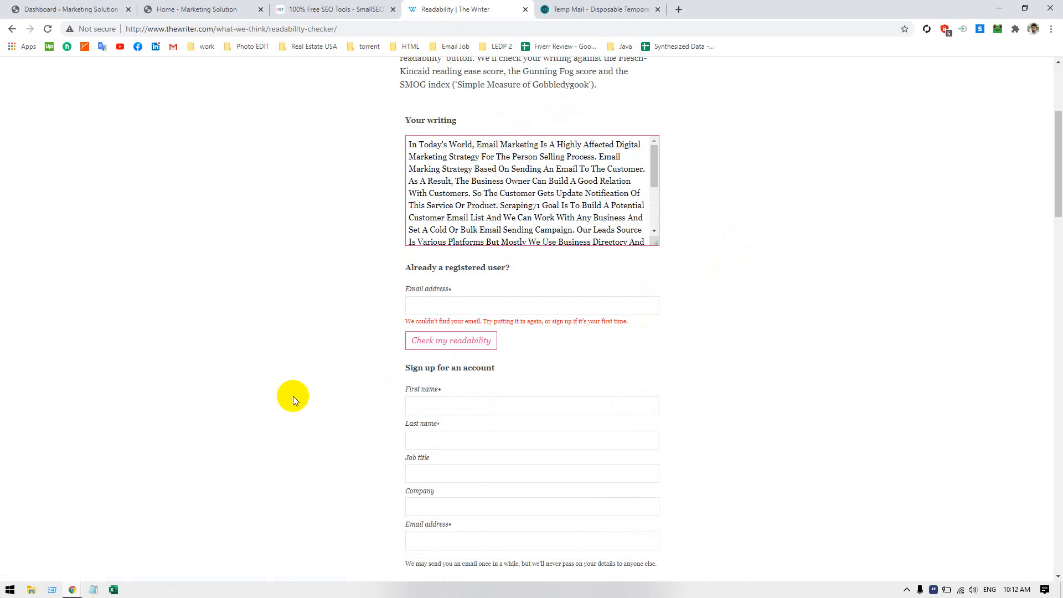
{"action": "left_click", "coordinate": [550, 306]}
{"action": "left_click", "coordinate": [525, 270]}
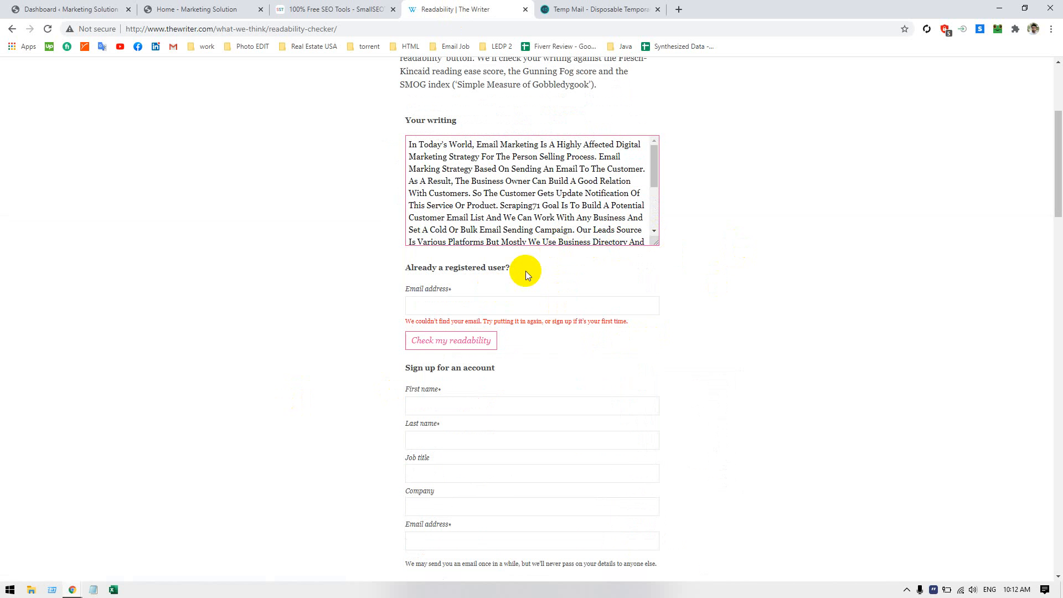
{"action": "left_click", "coordinate": [484, 341]}
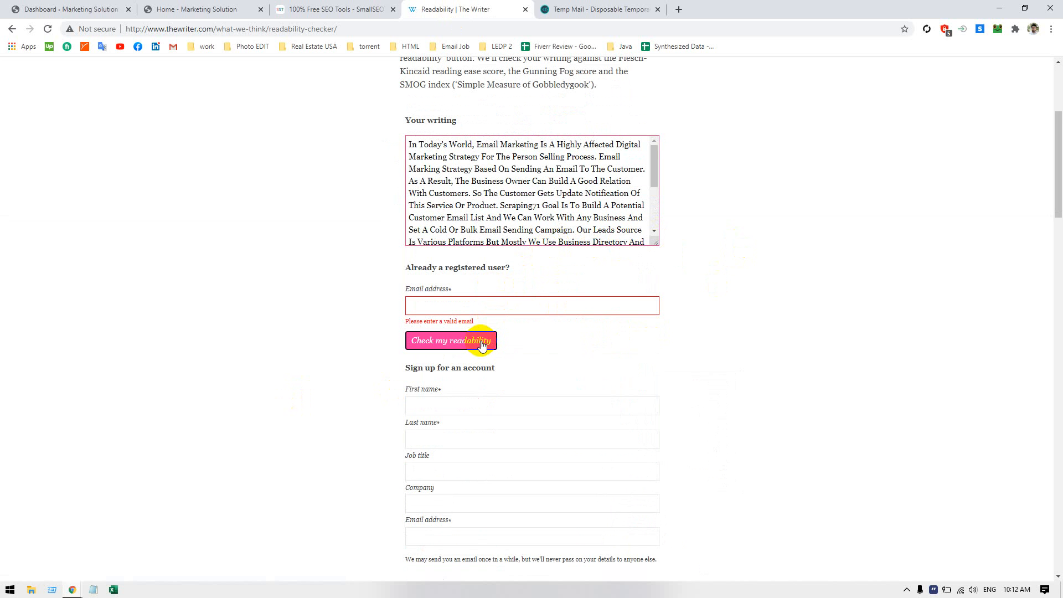
Examine the readability page's sign-up form and its explanations of the Flesch-Kincaid and Gunning Fog formulas
{"action": "scroll", "coordinate": [490, 317], "scroll_direction": "up", "scroll_amount": 4}
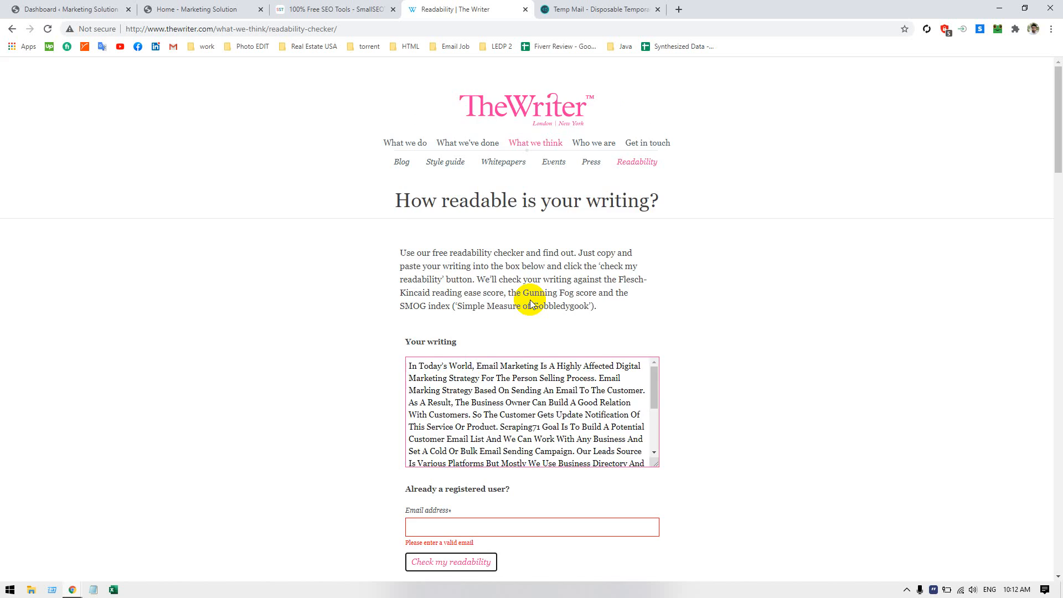
{"action": "scroll", "coordinate": [530, 301], "scroll_direction": "down", "scroll_amount": 8}
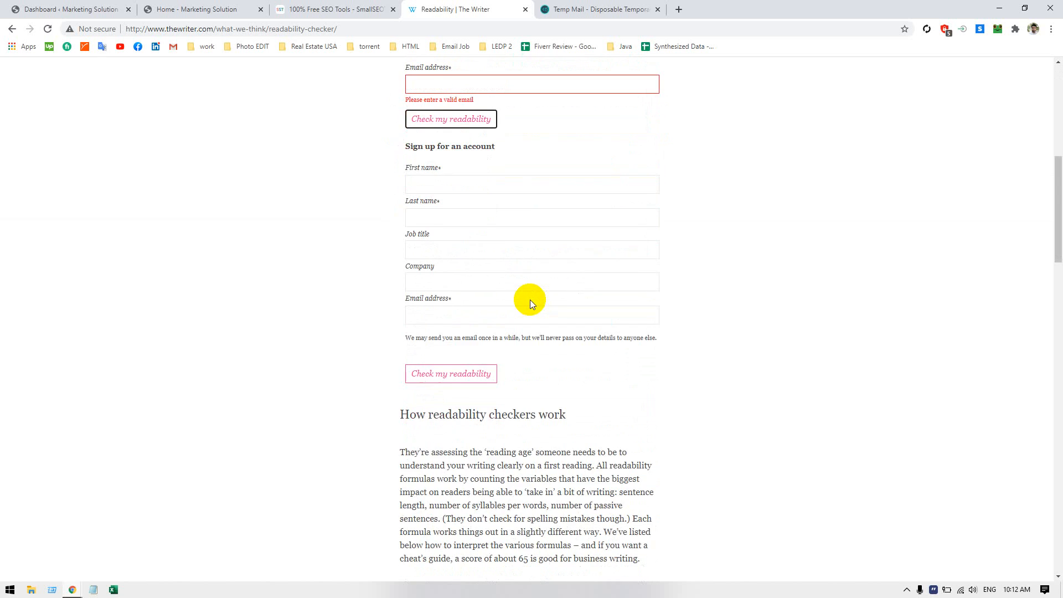
{"action": "scroll", "coordinate": [530, 300], "scroll_direction": "down", "scroll_amount": 16}
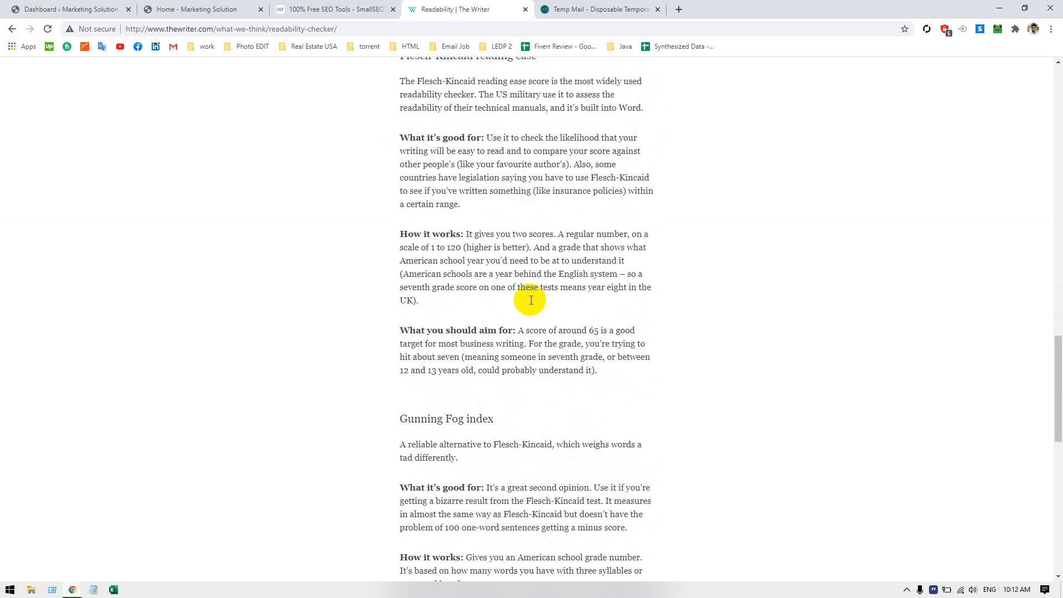
{"action": "scroll", "coordinate": [530, 300], "scroll_direction": "down", "scroll_amount": 5}
{"action": "scroll", "coordinate": [529, 300], "scroll_direction": "up", "scroll_amount": 7}
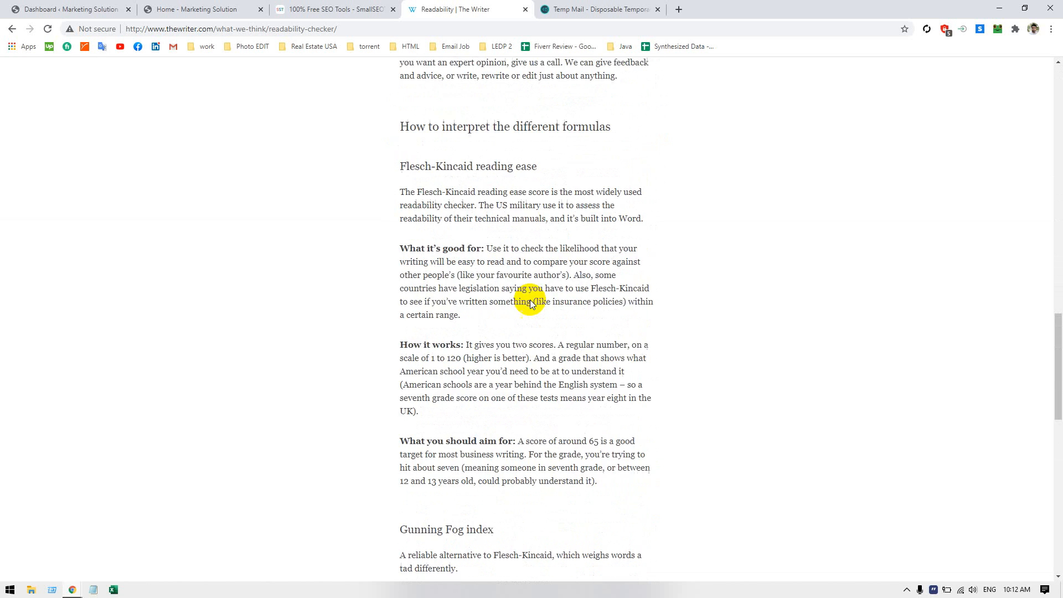
{"action": "scroll", "coordinate": [530, 303], "scroll_direction": "up", "scroll_amount": 19}
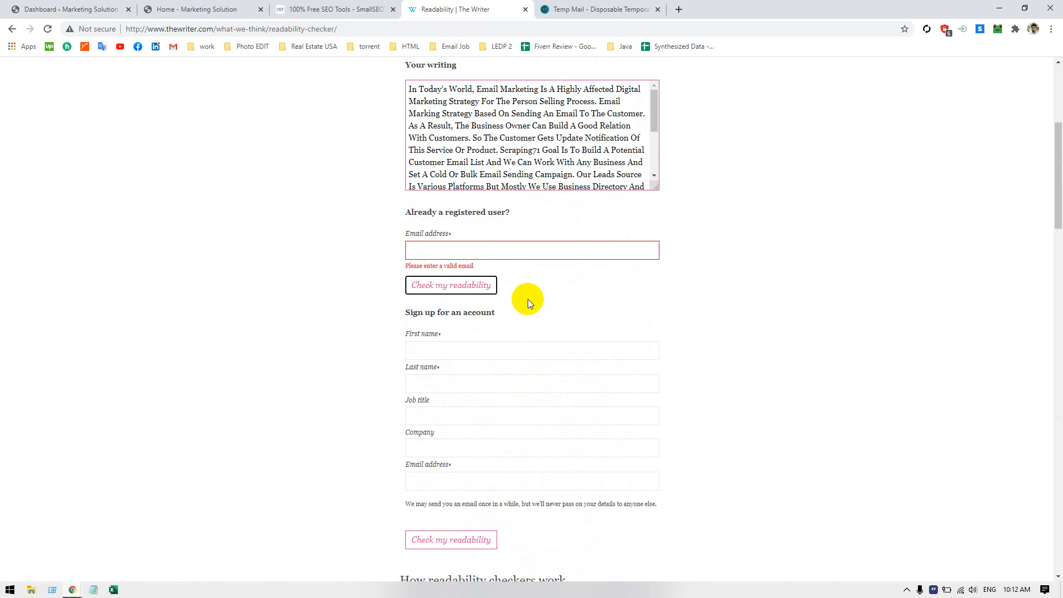
Enter the first name and last name in the readability checker's account sign-up form
{"action": "scroll", "coordinate": [527, 303], "scroll_direction": "down", "scroll_amount": 2}
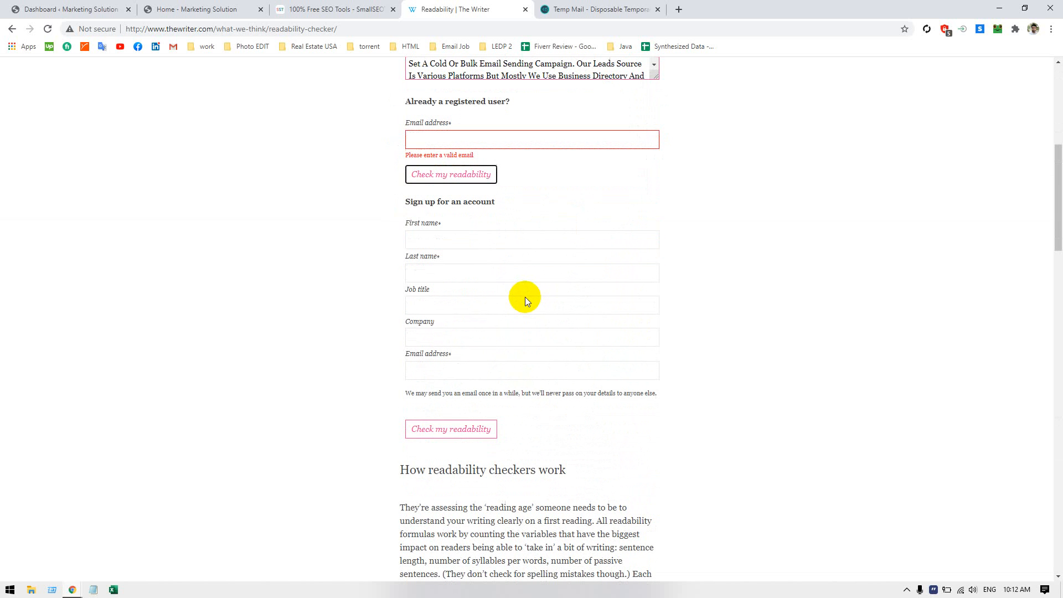
{"action": "left_click", "coordinate": [444, 241]}
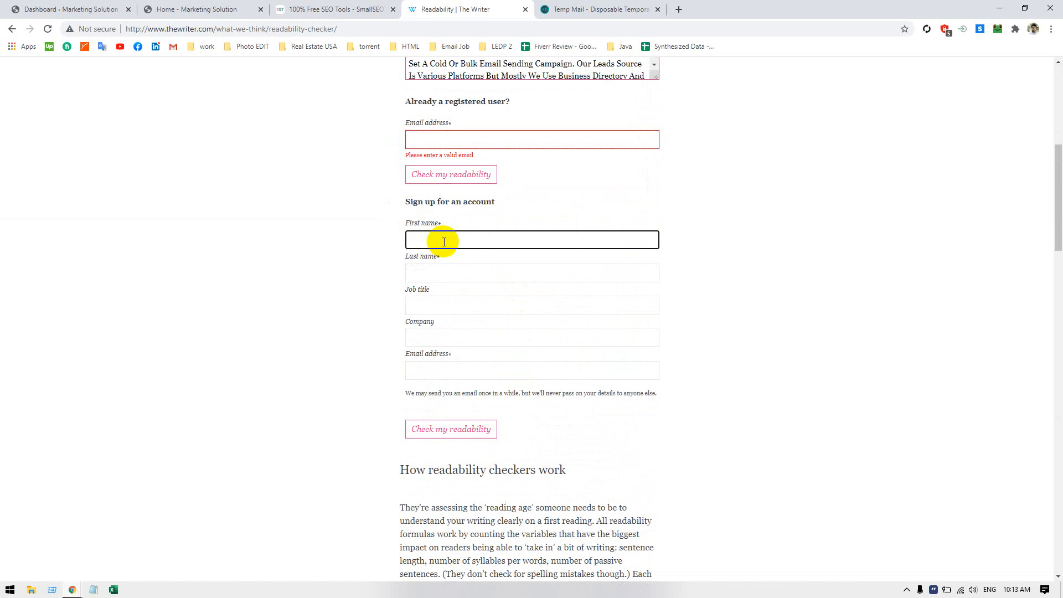
{"action": "type", "text": "Johnn"}
{"action": "key", "text": "BackSpace"}
{"action": "key", "text": "BackSpace"}
{"action": "type", "text": "n"}
{"action": "key", "text": "Tab"}
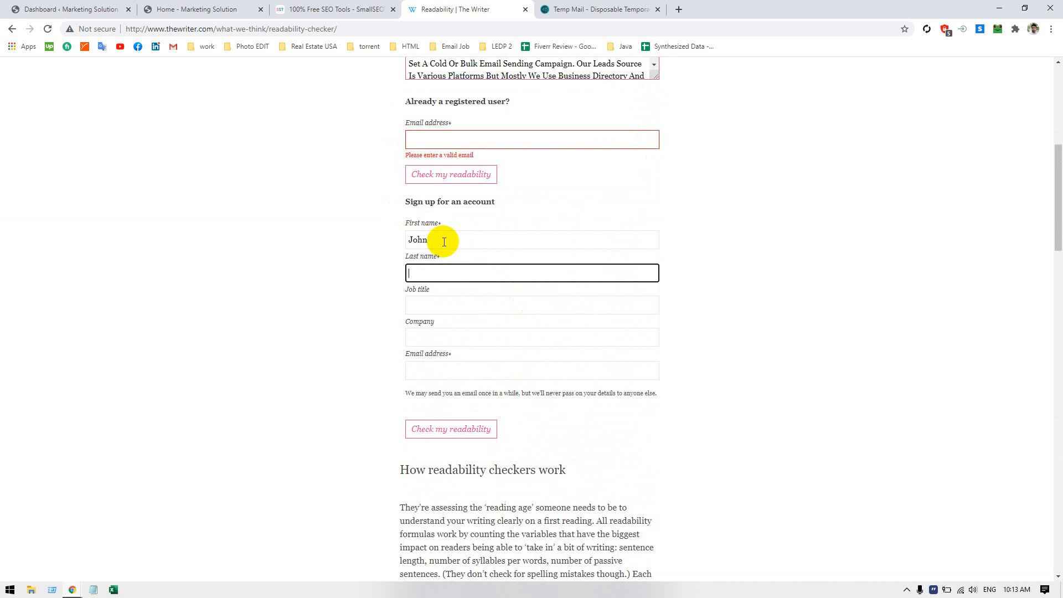
{"action": "type", "text": "Deo"}
{"action": "key", "text": "Tab"}
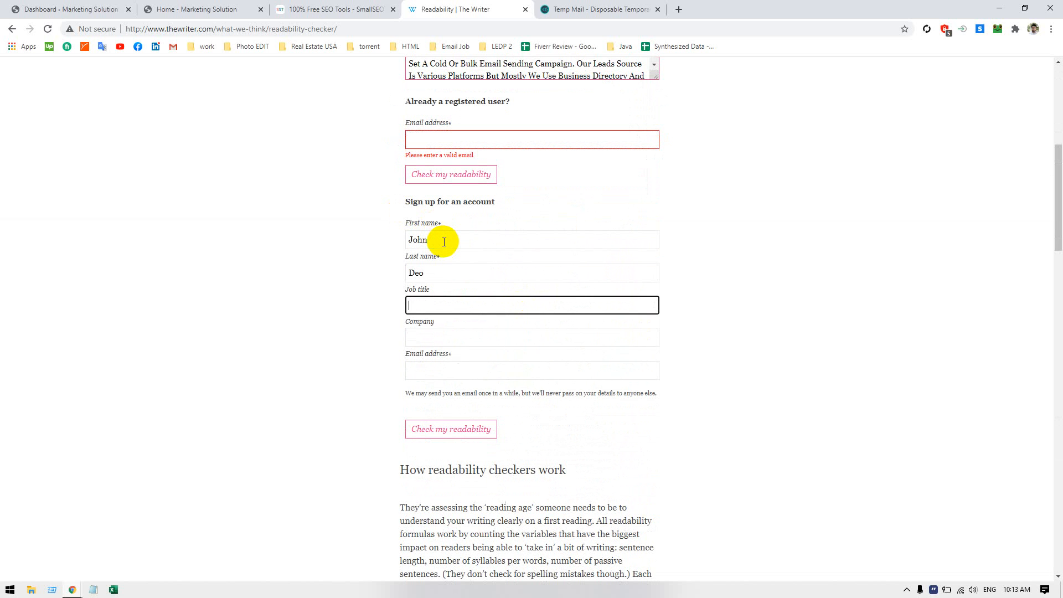
Set the sign-up form's job title to Owner and paste the copied temporary e-mail address into its e-mail field
{"action": "type", "text": "W"}
{"action": "key", "text": "BackSpace"}
{"action": "type", "text": "Owner"}
{"action": "left_click", "coordinate": [468, 368]}
{"action": "key", "text": "ctrl+v"}
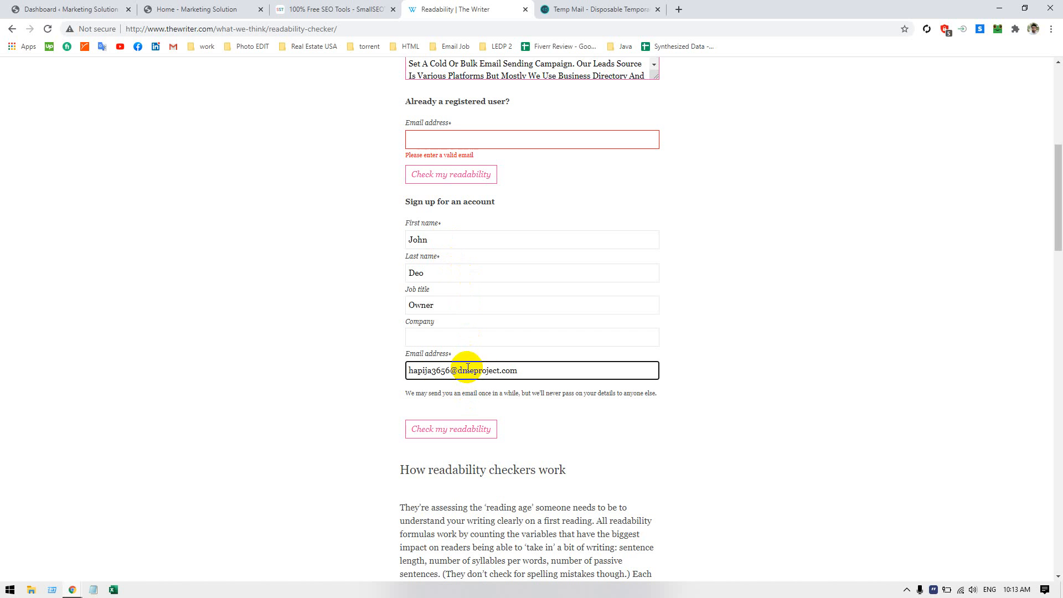
Submit the sign-up form to check the readability, filling in "my company" as the required company
{"action": "left_click", "coordinate": [459, 430]}
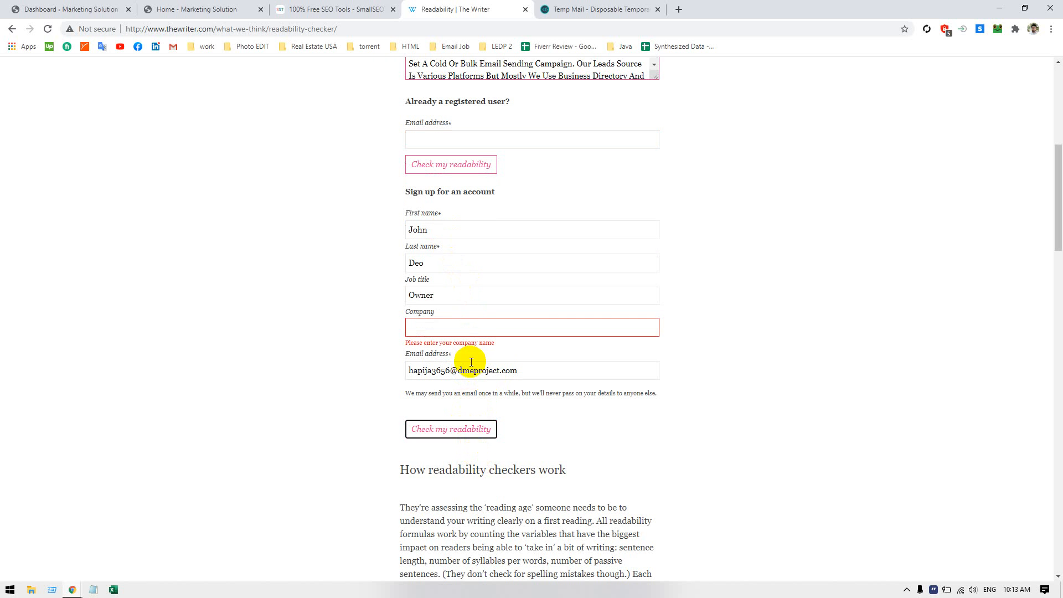
{"action": "left_click", "coordinate": [464, 330]}
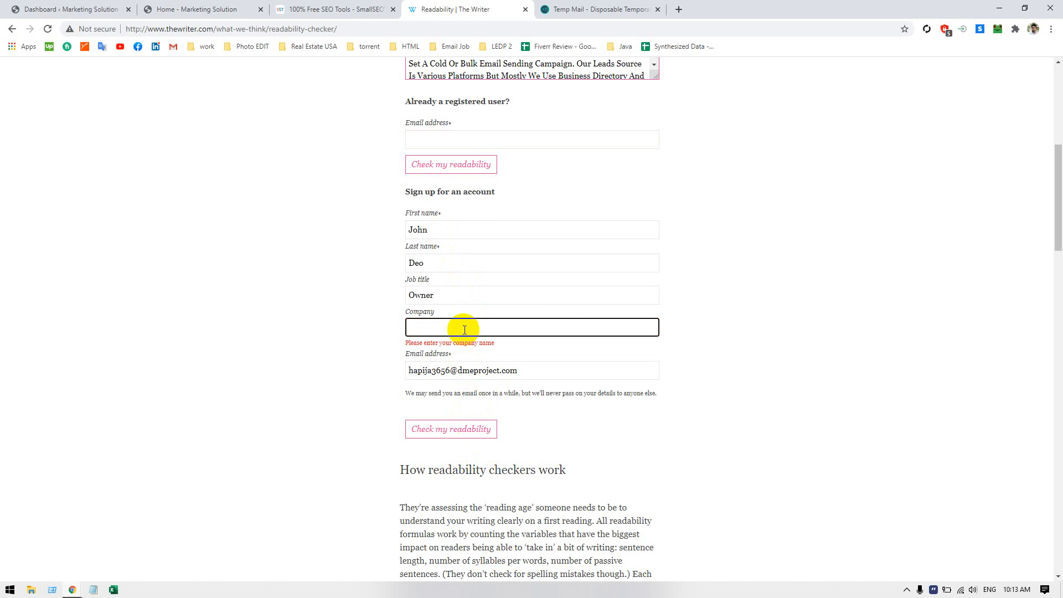
{"action": "type", "text": "mycompany"}
{"action": "left_click", "coordinate": [433, 434]}
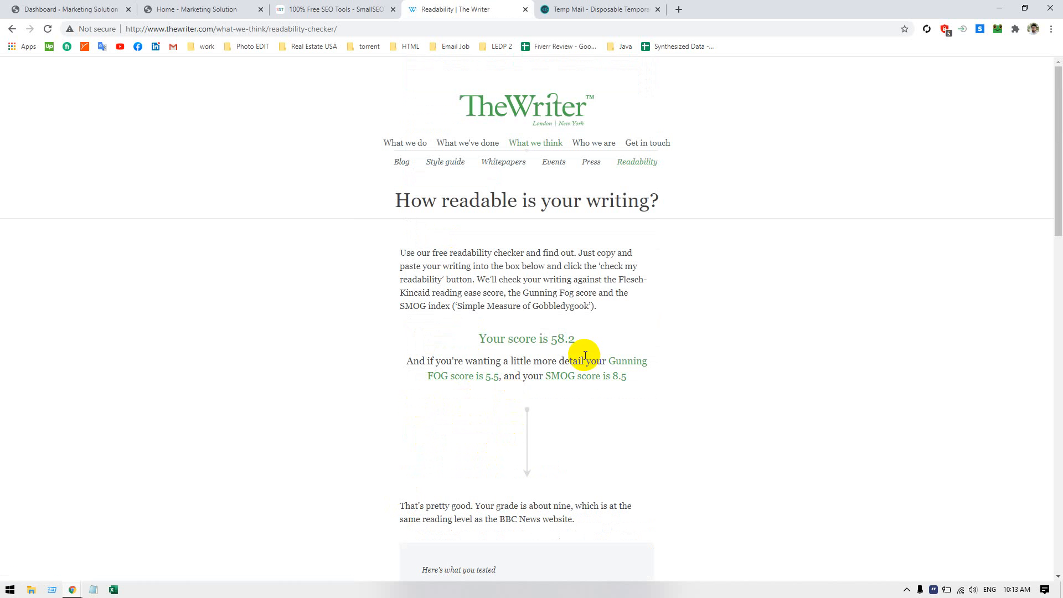
Examine the readability scores, the tested text and the table comparing grades, scores and reading ages
{"action": "double_click", "coordinate": [558, 339]}
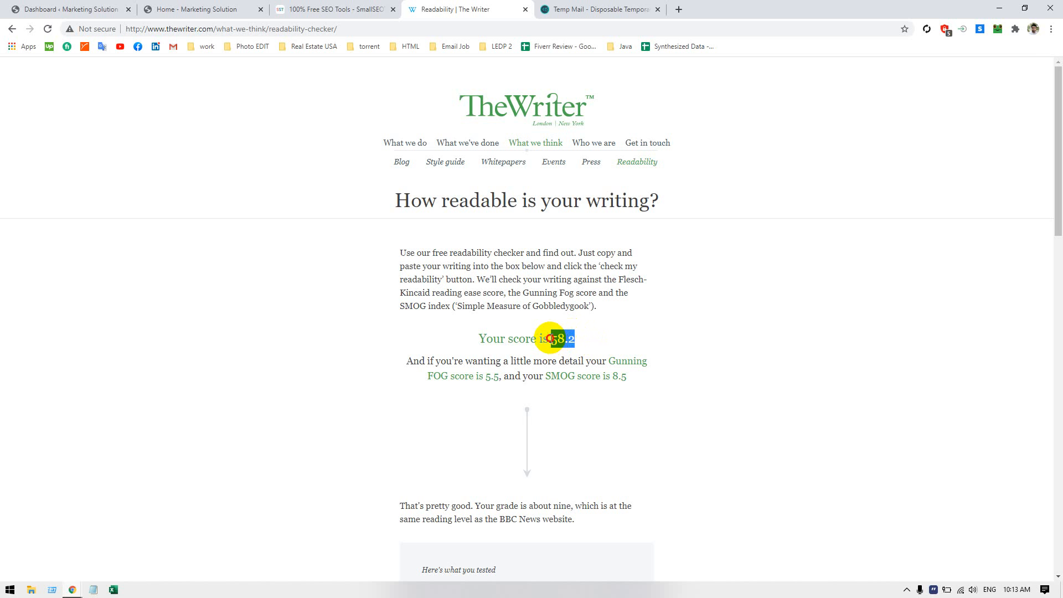
{"action": "left_click", "coordinate": [553, 337]}
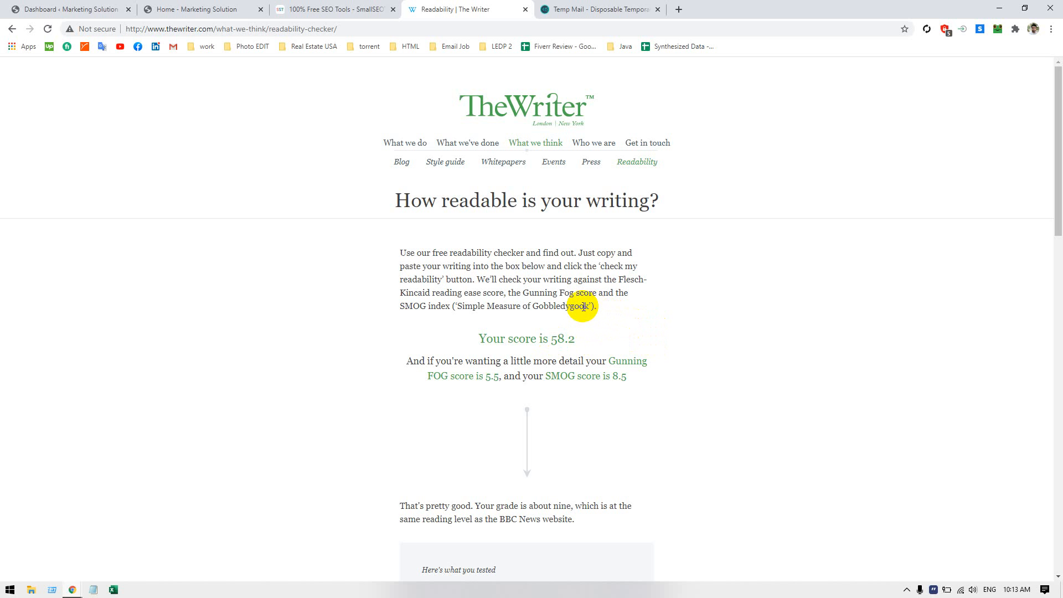
{"action": "scroll", "coordinate": [670, 349], "scroll_direction": "down", "scroll_amount": 5}
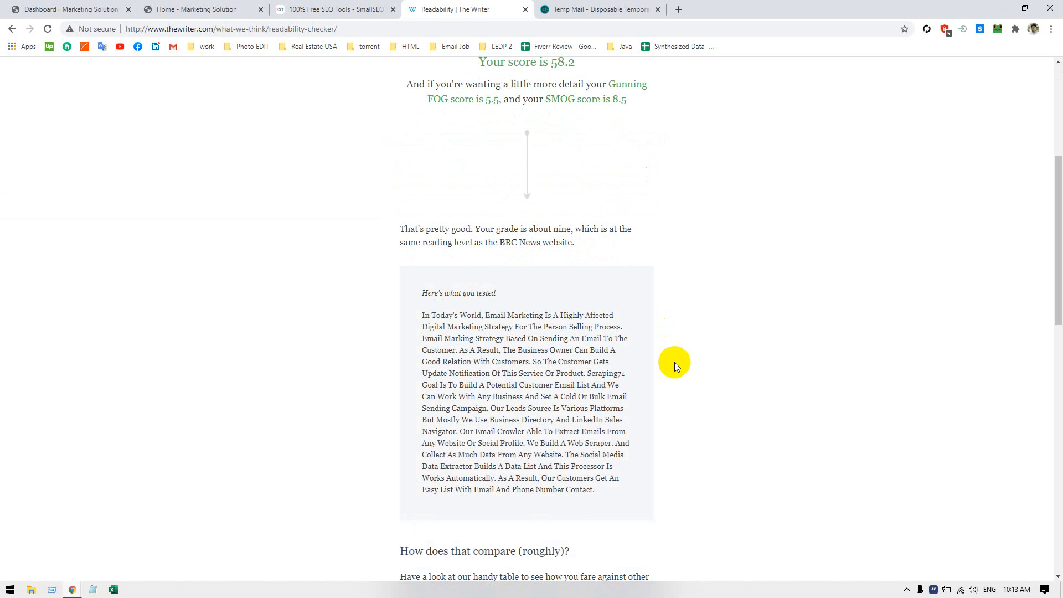
{"action": "scroll", "coordinate": [675, 366], "scroll_direction": "down", "scroll_amount": 5}
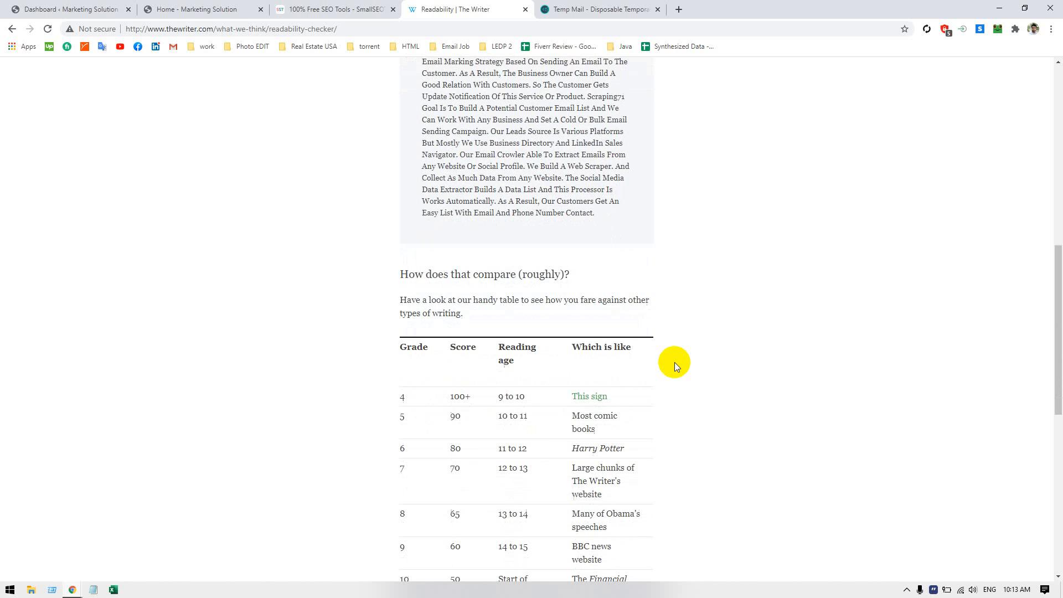
{"action": "scroll", "coordinate": [674, 365], "scroll_direction": "down", "scroll_amount": 2}
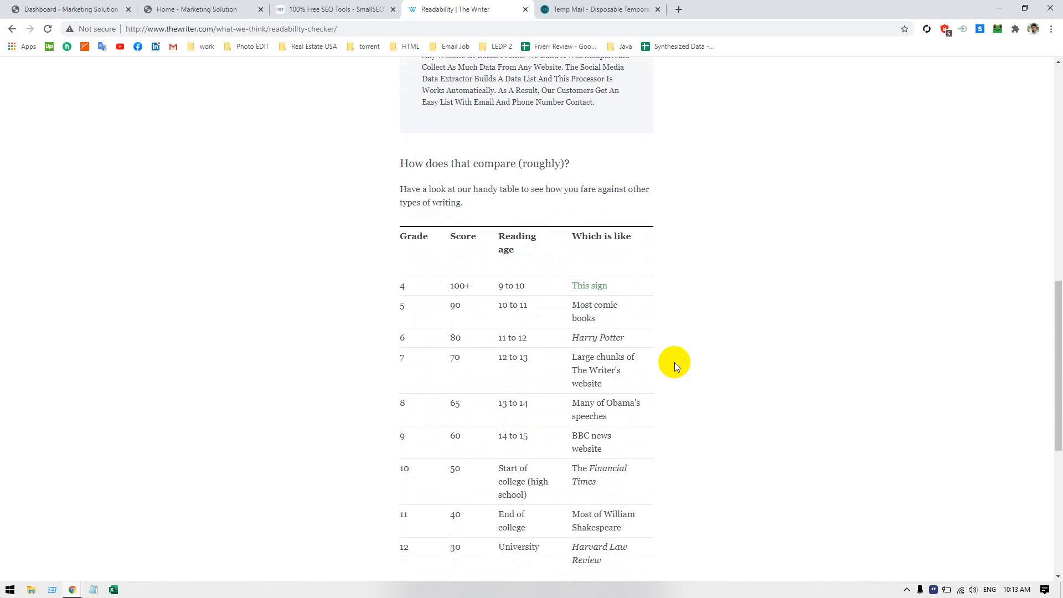
{"action": "scroll", "coordinate": [675, 362], "scroll_direction": "down", "scroll_amount": 7}
{"action": "scroll", "coordinate": [675, 362], "scroll_direction": "up", "scroll_amount": 11}
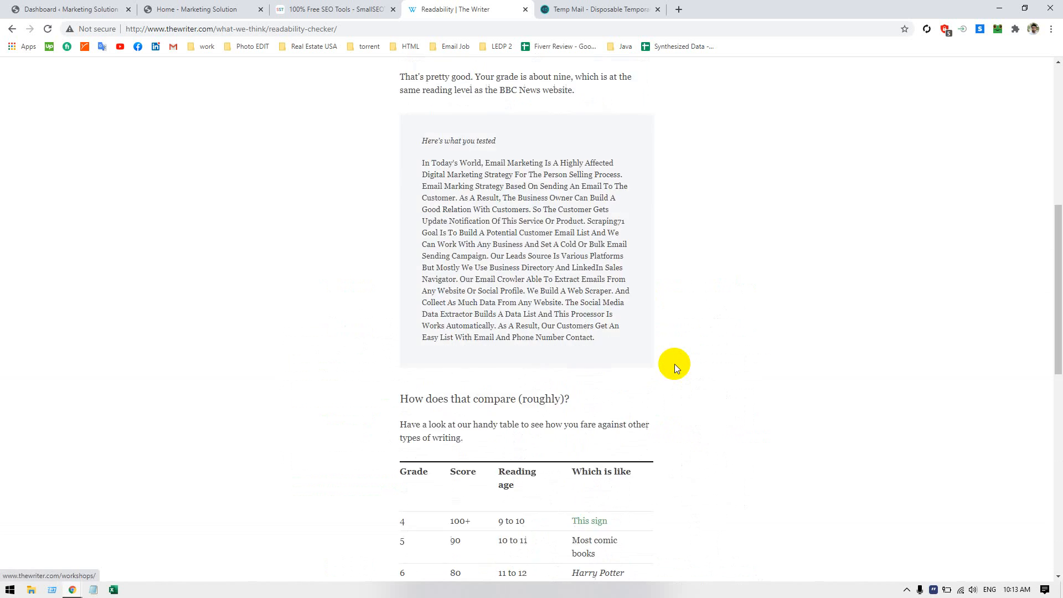
{"action": "scroll", "coordinate": [675, 364], "scroll_direction": "up", "scroll_amount": 6}
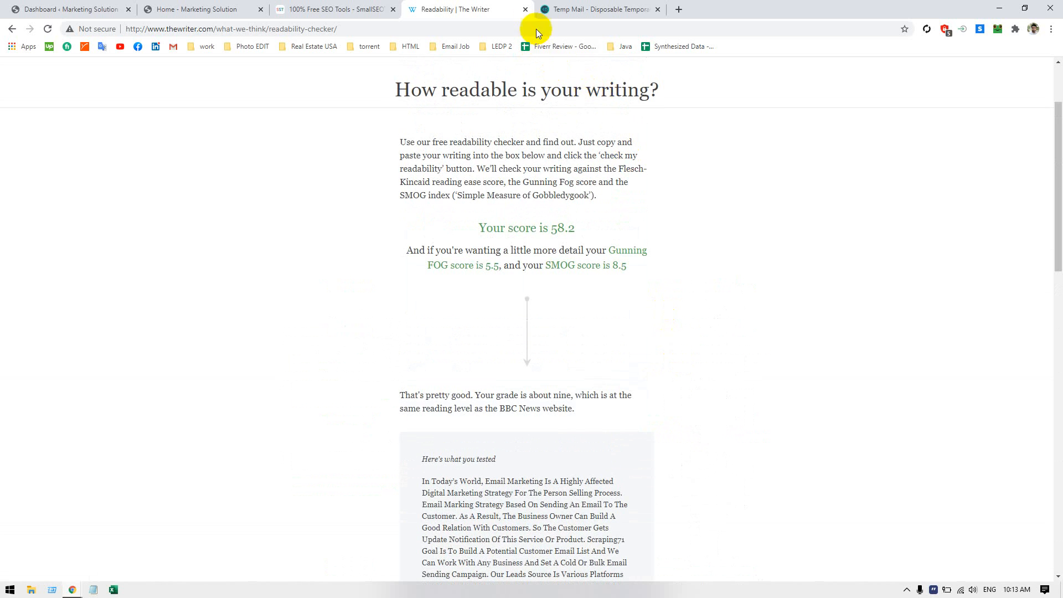
Close the readability checker and Temp Mail pages and return to the "Get a Targeted Email List!" section of the Marketing Solution home page
{"action": "left_click", "coordinate": [526, 9]}
{"action": "left_click", "coordinate": [526, 9]}
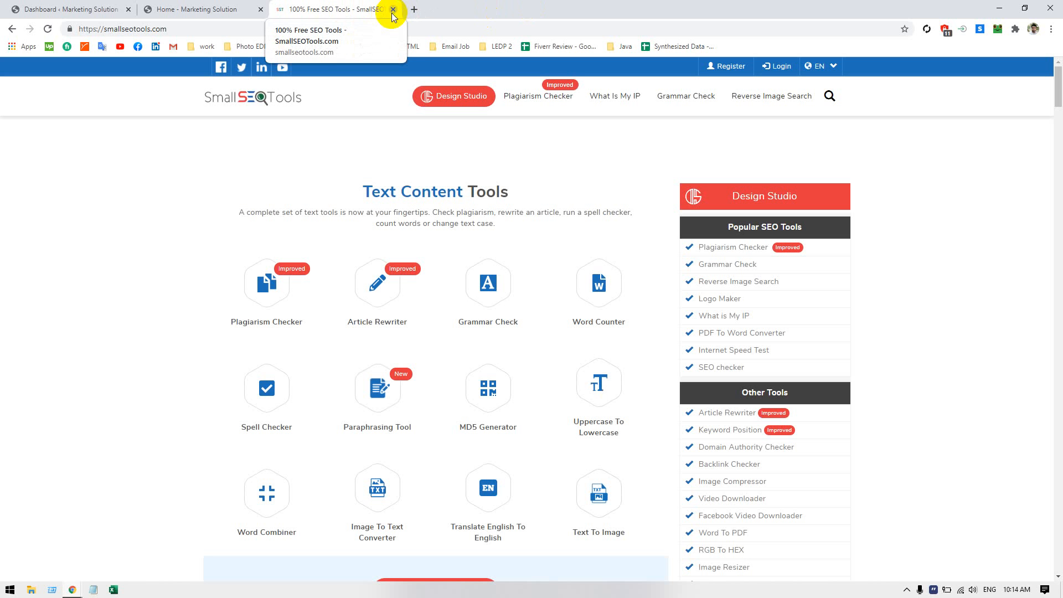
{"action": "left_click", "coordinate": [165, 11]}
{"action": "scroll", "coordinate": [351, 363], "scroll_direction": "down", "scroll_amount": 5}
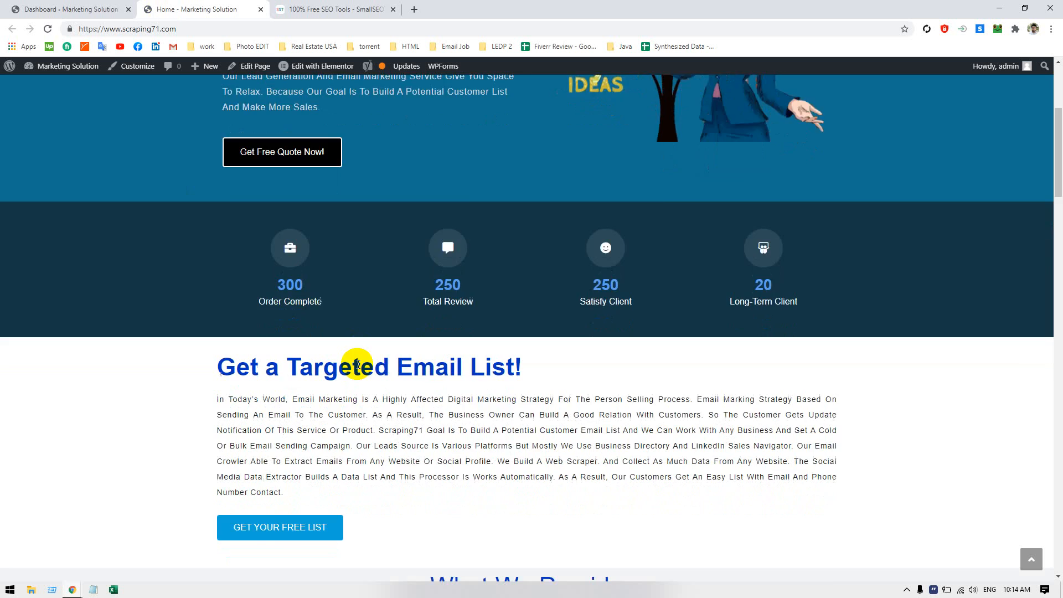
{"action": "scroll", "coordinate": [377, 355], "scroll_direction": "up", "scroll_amount": 1}
{"action": "scroll", "coordinate": [354, 288], "scroll_direction": "up", "scroll_amount": 1}
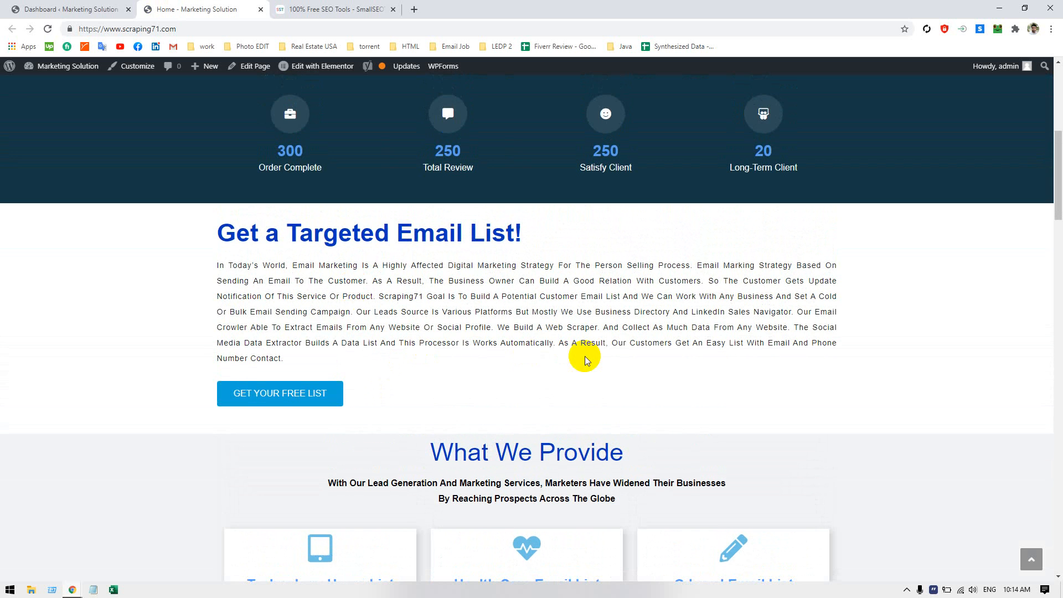
{"action": "scroll", "coordinate": [586, 360], "scroll_direction": "down", "scroll_amount": 1}
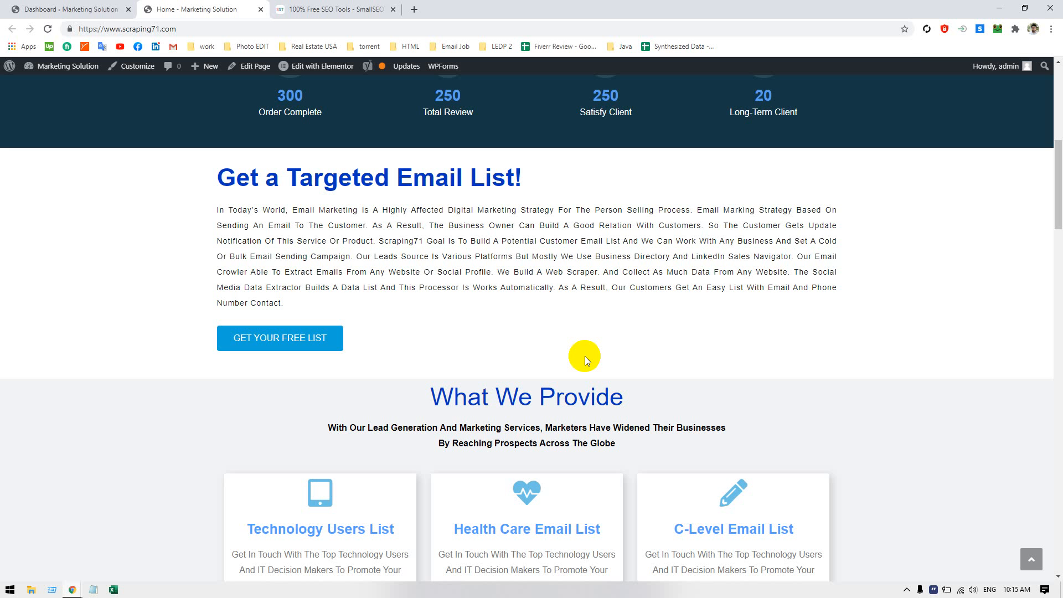
Enlarge the home page and highlight the word "Processor" in the "Get a Targeted Email List!" paragraph to examine its capitalization
{"action": "key", "text": "ctrl+plus"}
{"action": "key", "text": "ctrl+plus"}
{"action": "key", "text": "ctrl+plus"}
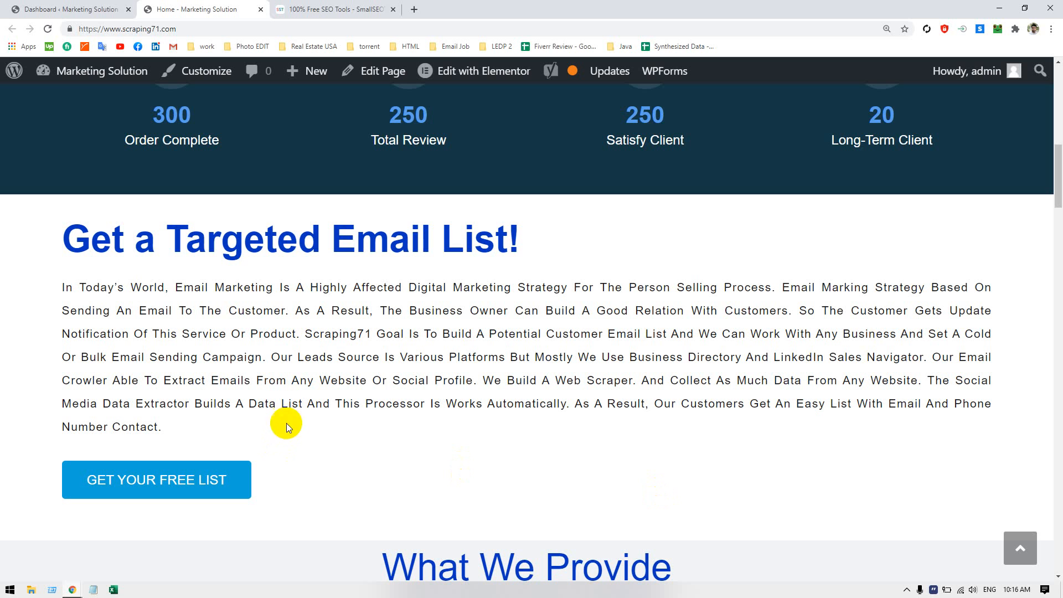
{"action": "double_click", "coordinate": [385, 407]}
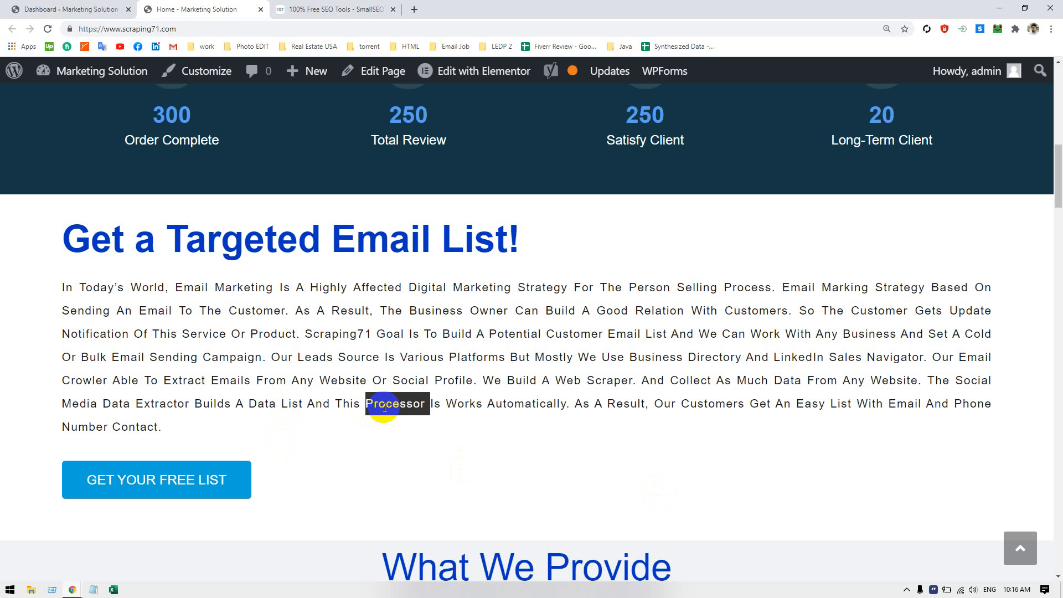
{"action": "left_click", "coordinate": [384, 407]}
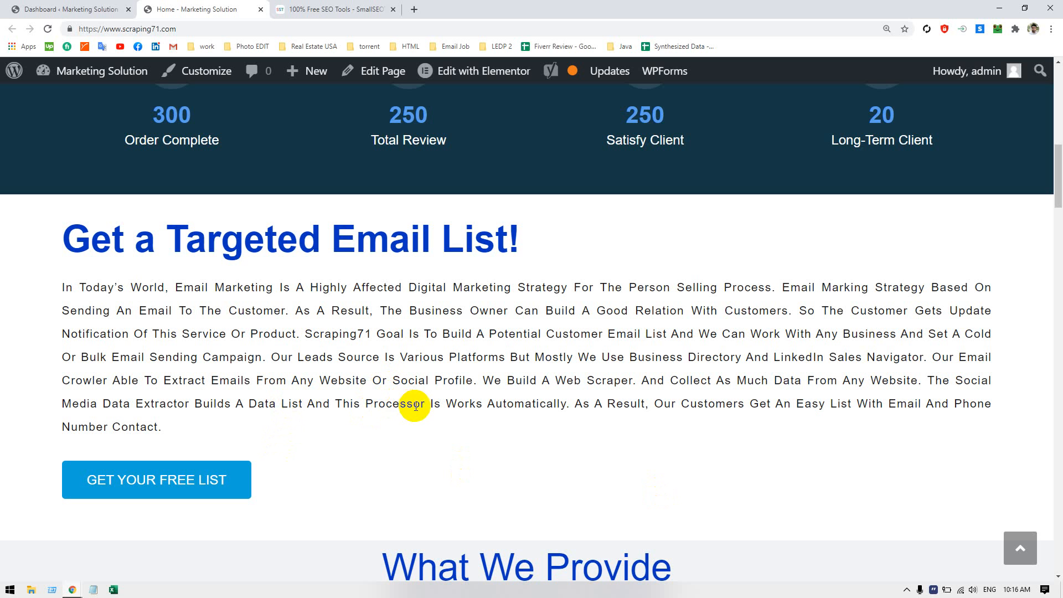
{"action": "left_click_drag", "start_coordinate": [427, 406], "coordinate": [359, 402]}
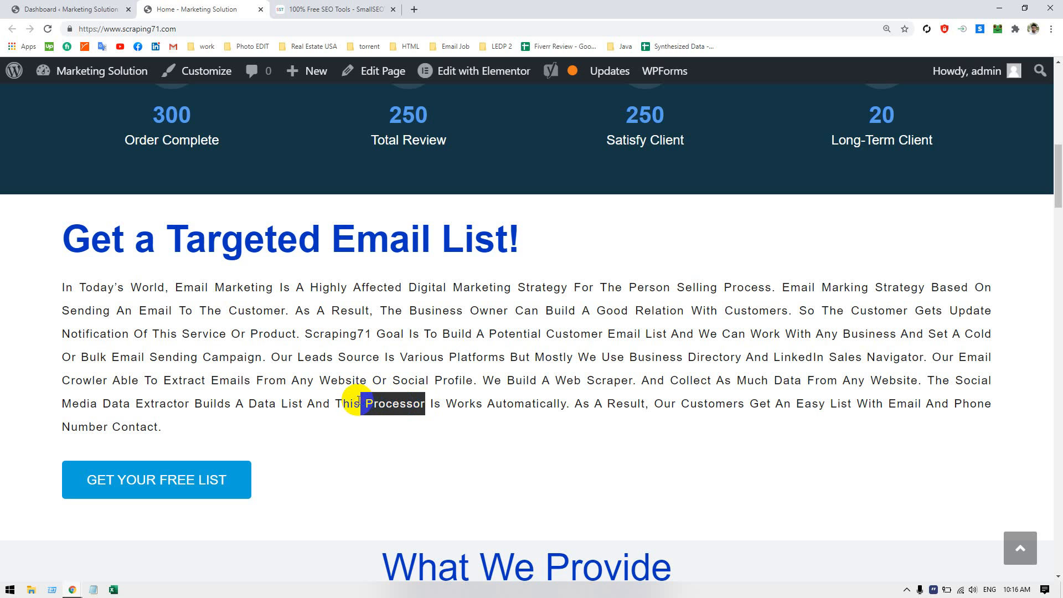
{"action": "left_click", "coordinate": [774, 334]}
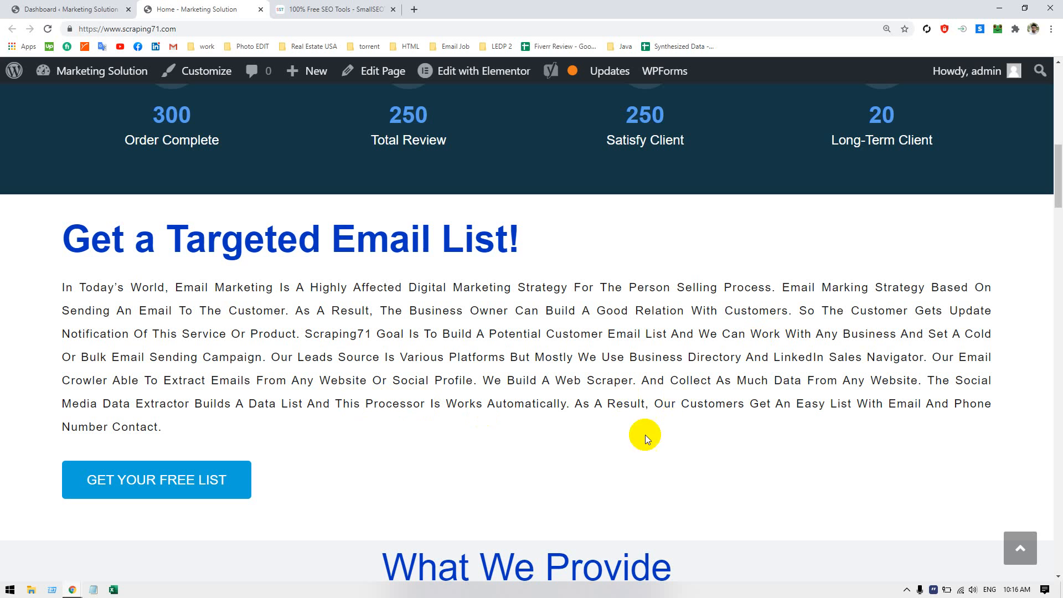
{"action": "double_click", "coordinate": [389, 400]}
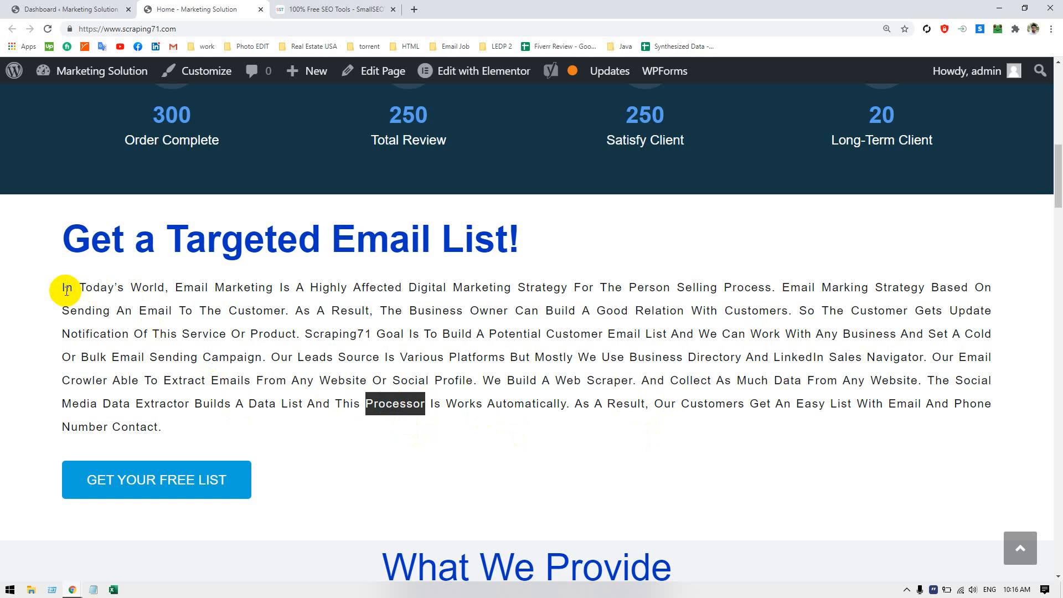
Copy the whole "Get a Targeted Email List!" paragraph, switch to Excel and create a blank workbook
{"action": "left_click_drag", "start_coordinate": [66, 290], "coordinate": [207, 422]}
{"action": "left_click", "coordinate": [97, 306]}
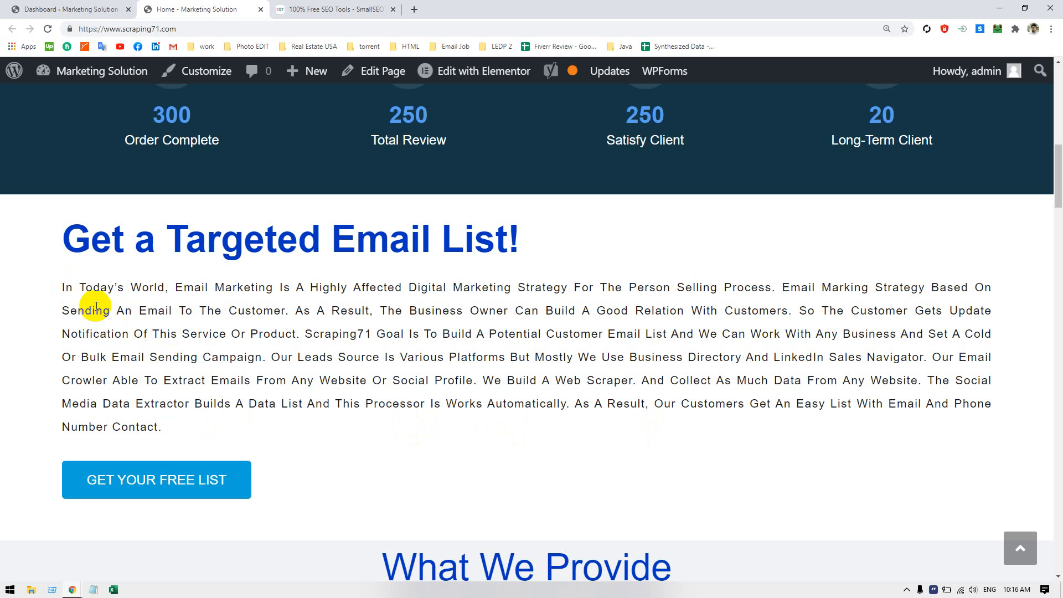
{"action": "left_click_drag", "start_coordinate": [63, 287], "coordinate": [165, 418]}
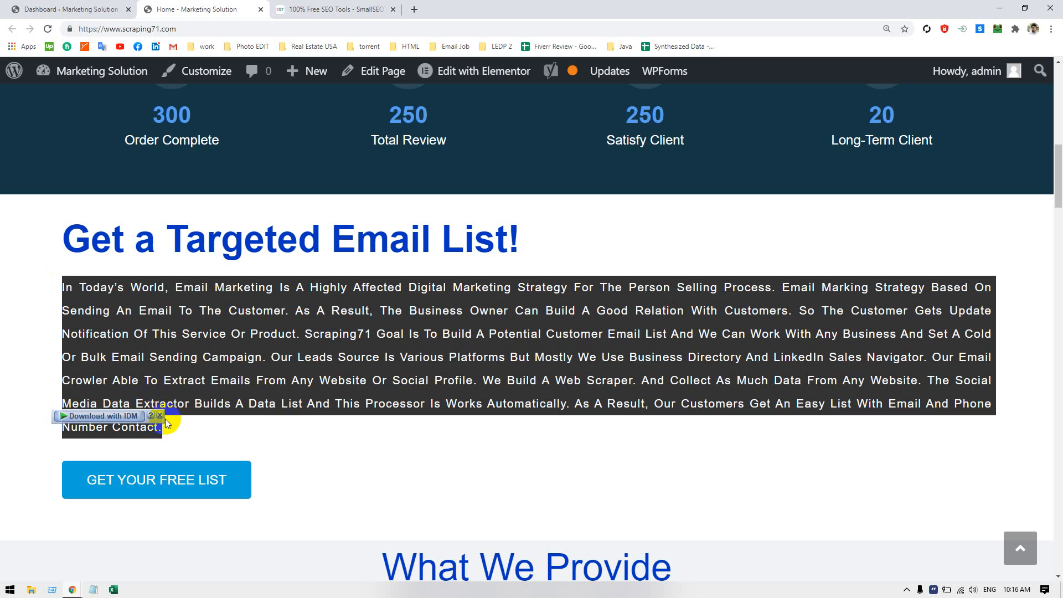
{"action": "left_click", "coordinate": [113, 589]}
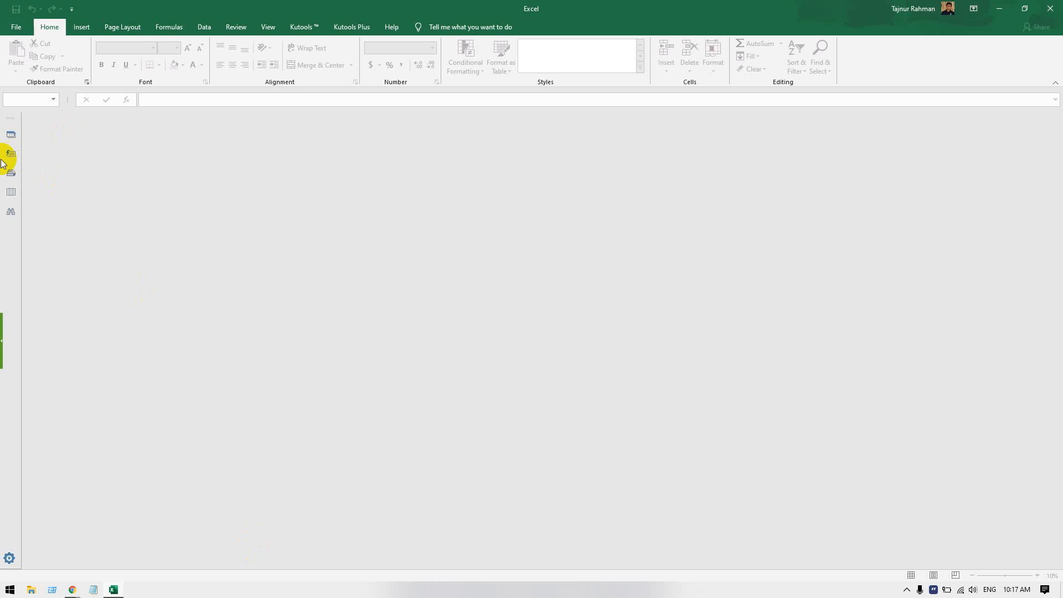
{"action": "left_click", "coordinate": [15, 27]}
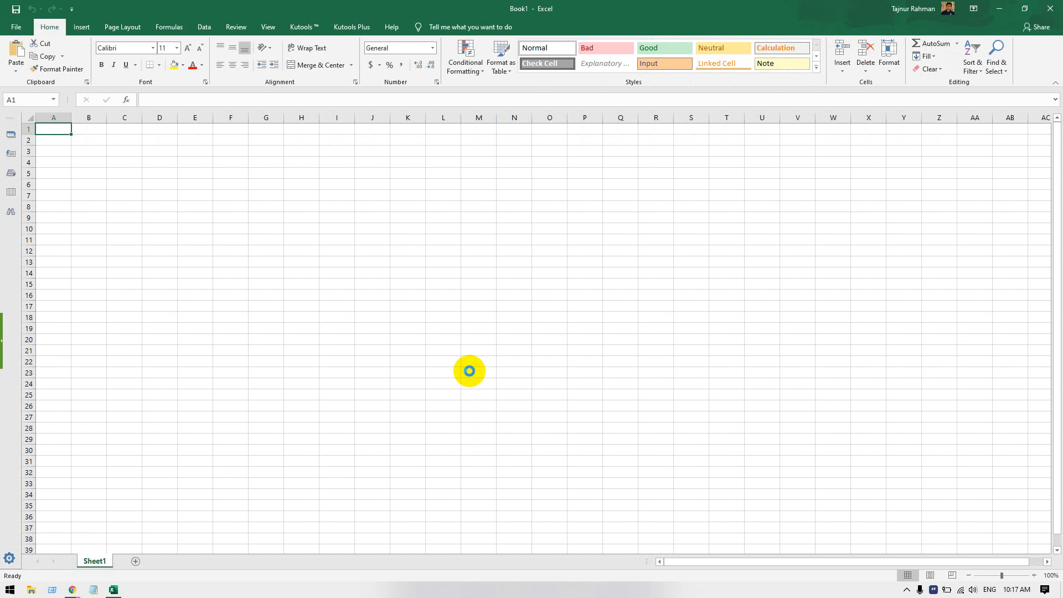
Paste the copied paragraph into cell A1 with the destination formatting and widen column A
{"action": "key", "text": "ctrl+v"}
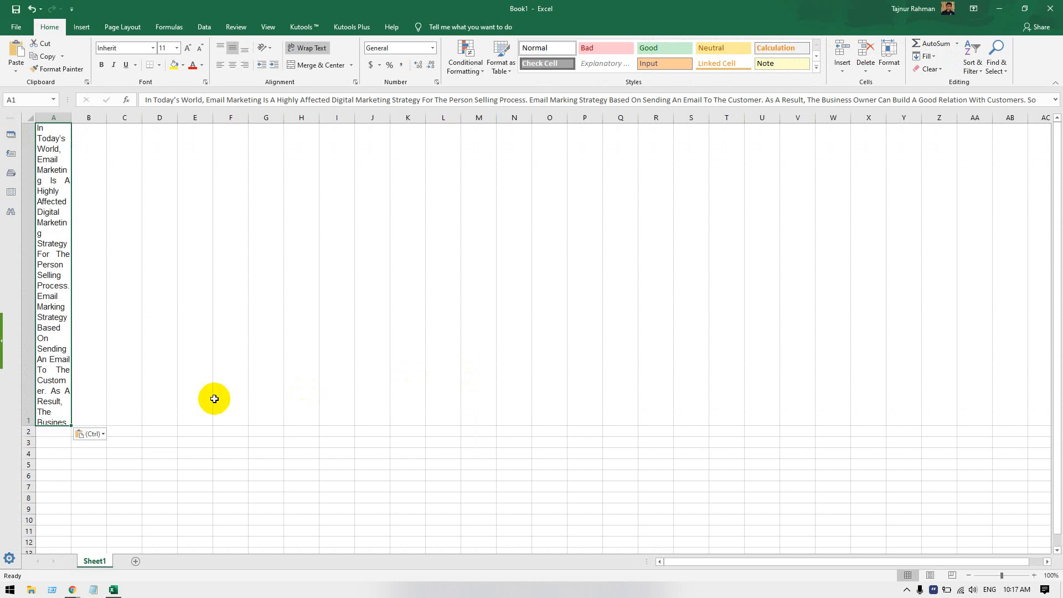
{"action": "left_click", "coordinate": [98, 433]}
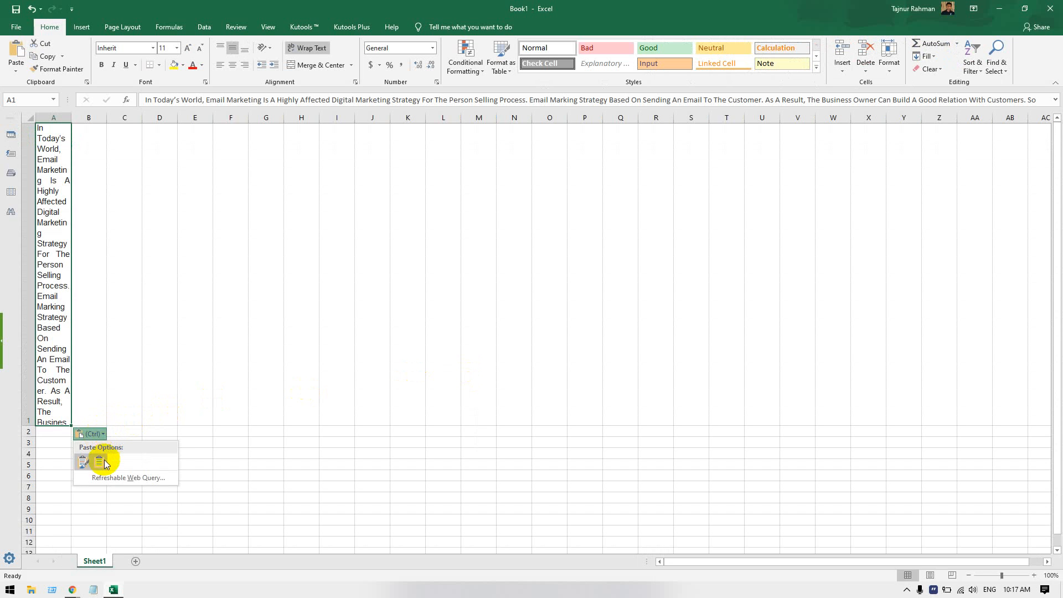
{"action": "left_click", "coordinate": [99, 462]}
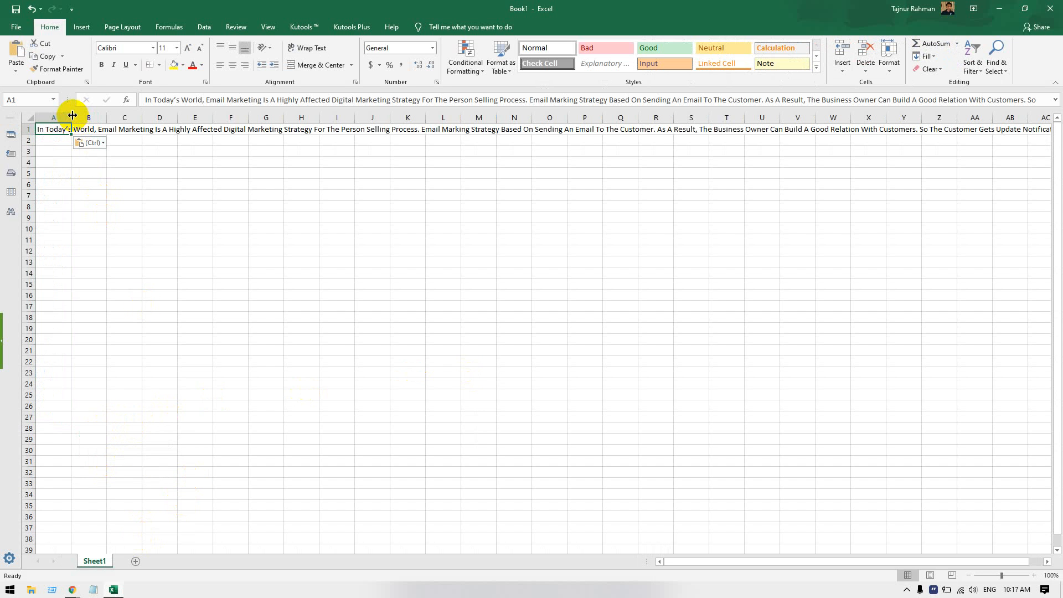
{"action": "left_click_drag", "start_coordinate": [71, 116], "coordinate": [264, 128]}
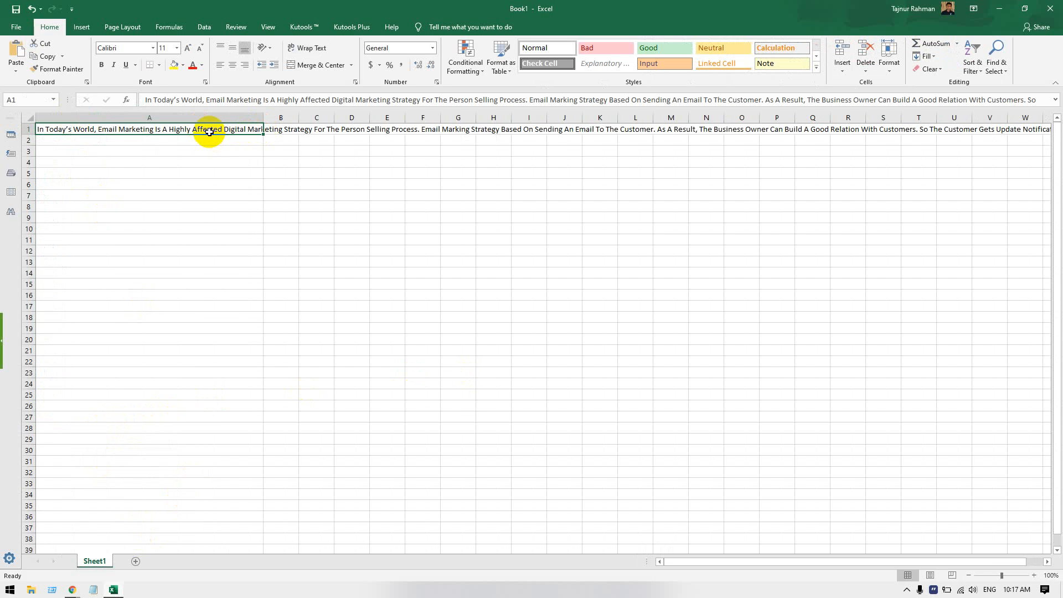
Convert the paragraph in cell A1 to sentence case with the Kutools Change Case tool and copy the cell
{"action": "left_click", "coordinate": [299, 27]}
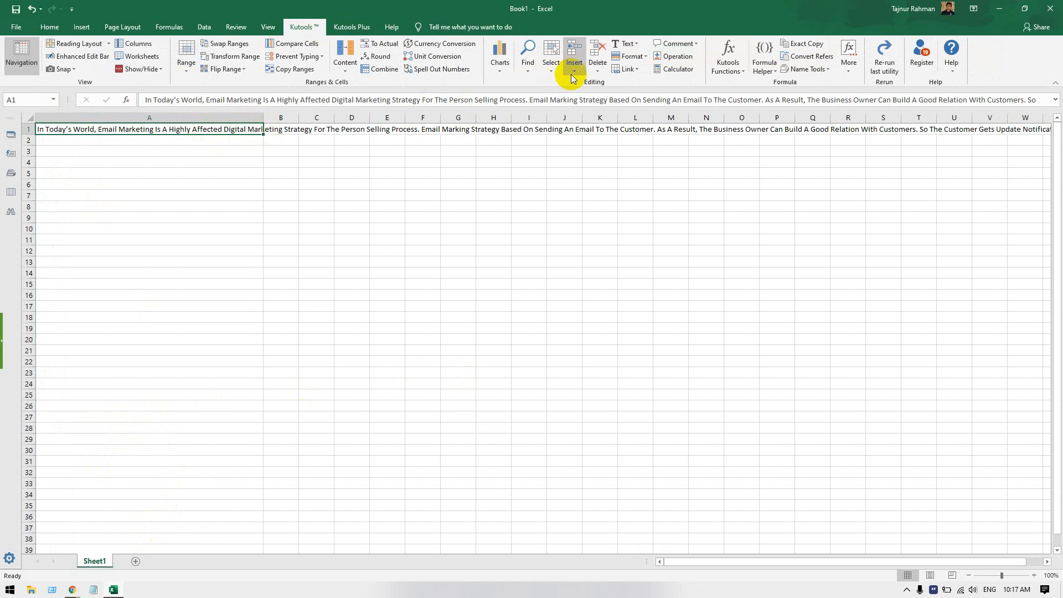
{"action": "left_click", "coordinate": [625, 45]}
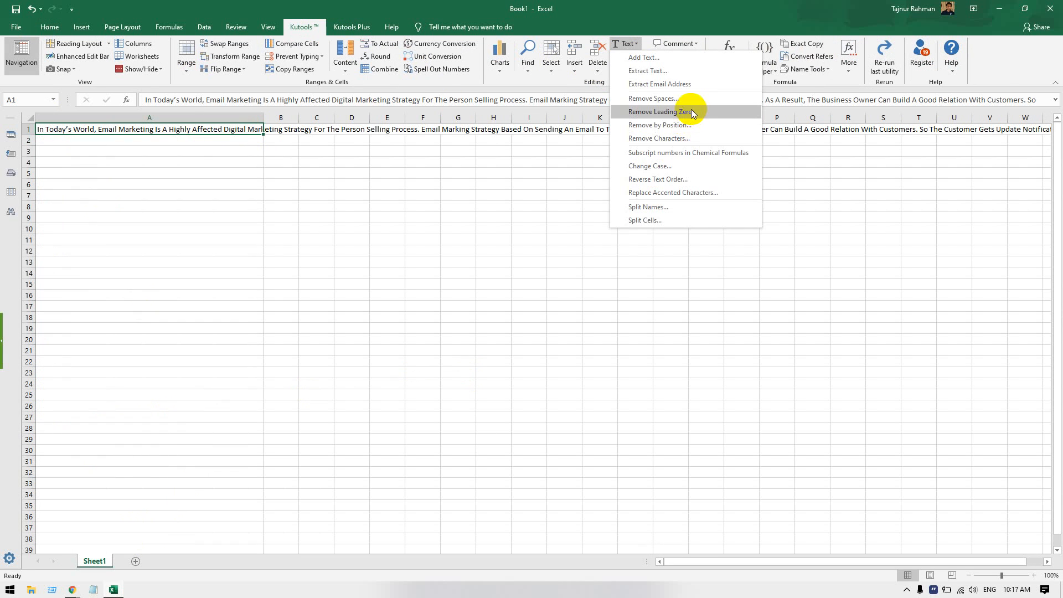
{"action": "left_click", "coordinate": [680, 166]}
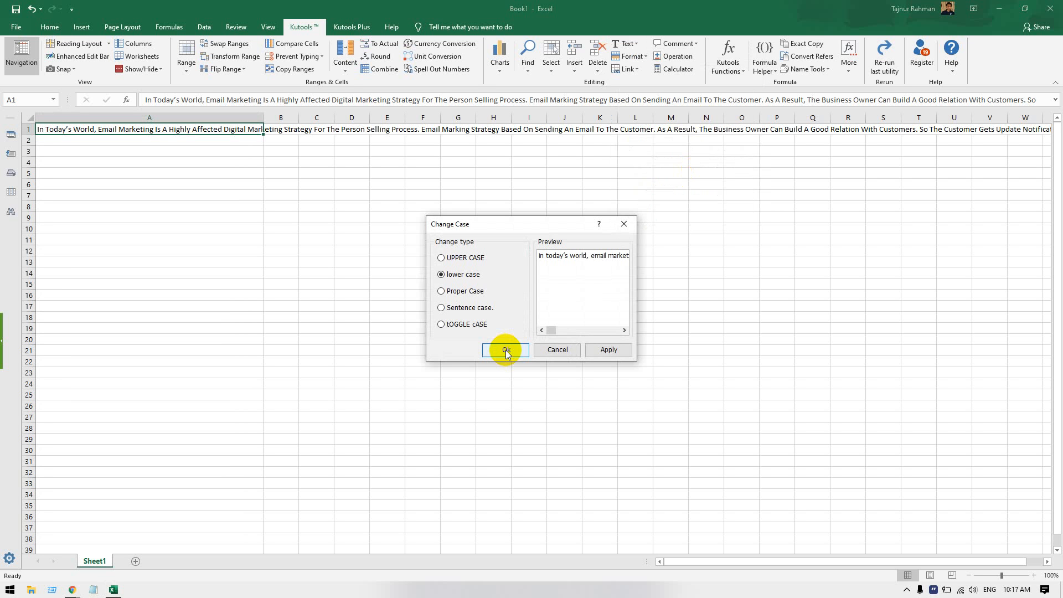
{"action": "left_click", "coordinate": [469, 310]}
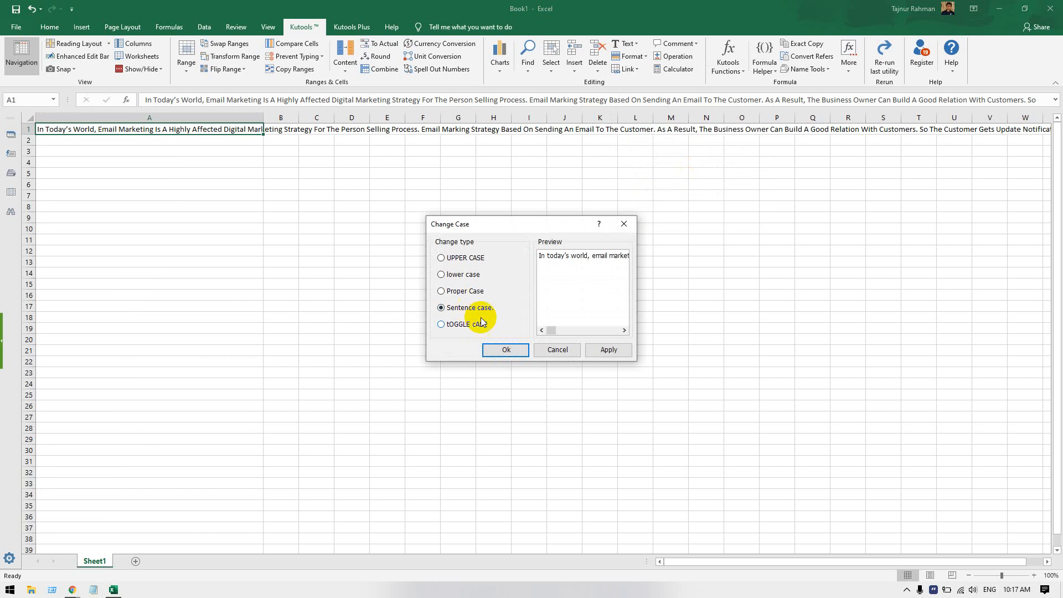
{"action": "left_click", "coordinate": [509, 348]}
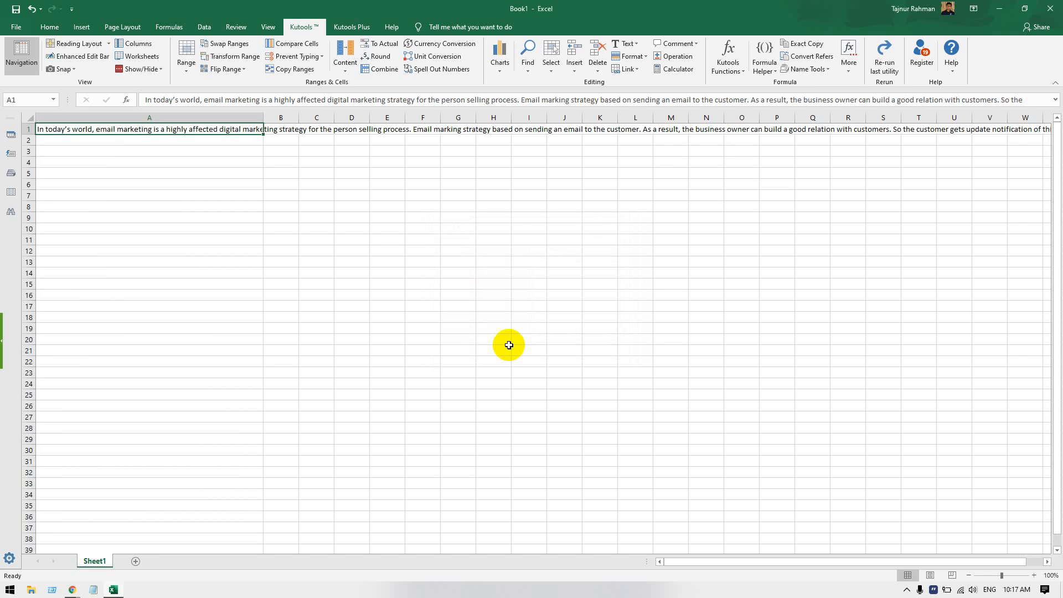
{"action": "key", "text": "ctrl+c"}
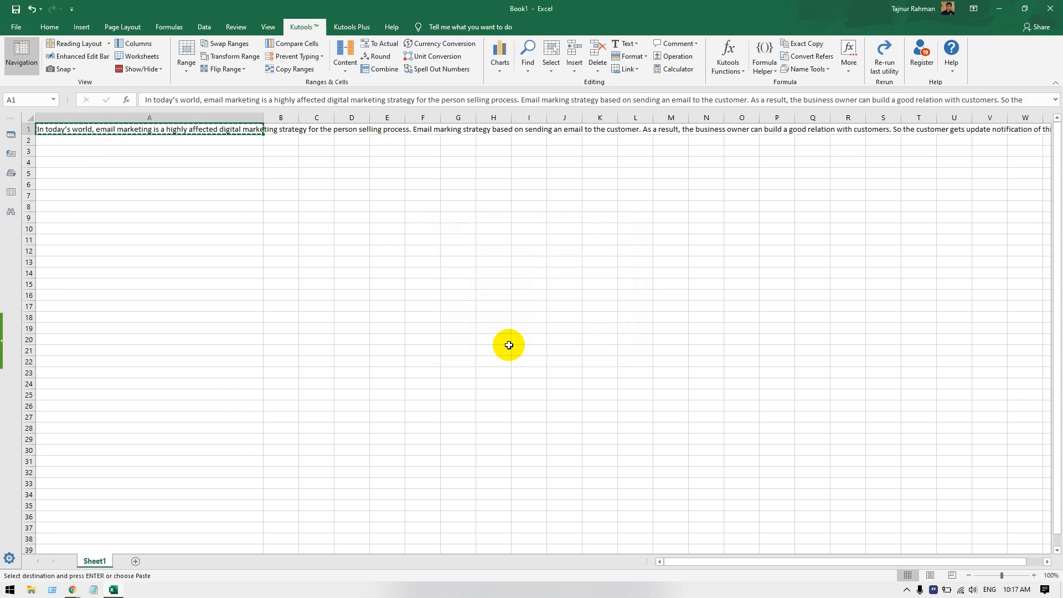
Switch from Excel to Chrome and open the list of all pages in the Marketing Solution WordPress dashboard
{"action": "left_click", "coordinate": [1001, 11]}
{"action": "left_click", "coordinate": [398, 349]}
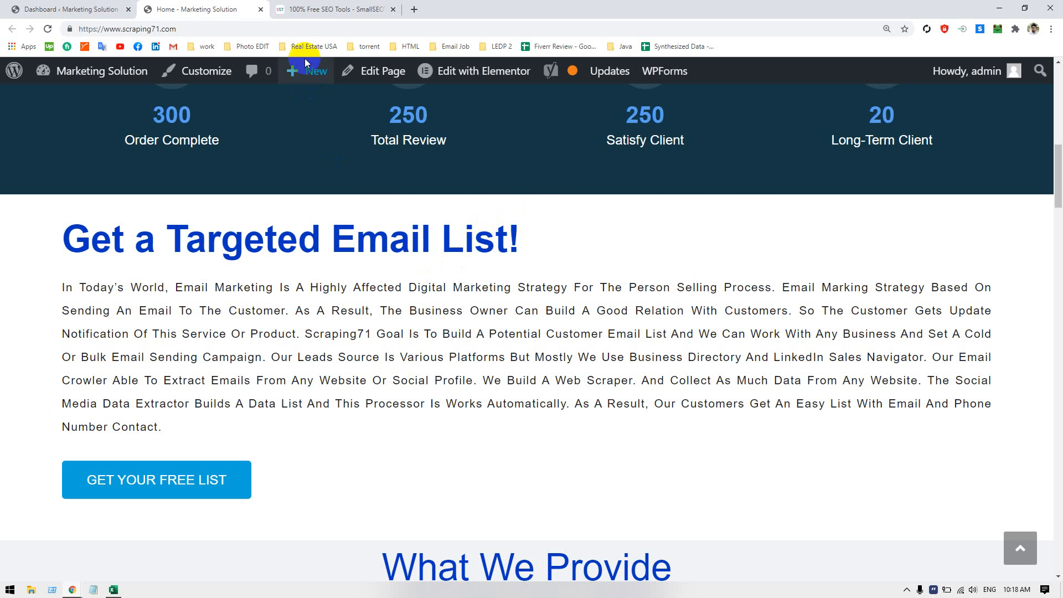
{"action": "left_click", "coordinate": [310, 9]}
{"action": "left_click", "coordinate": [108, 9]}
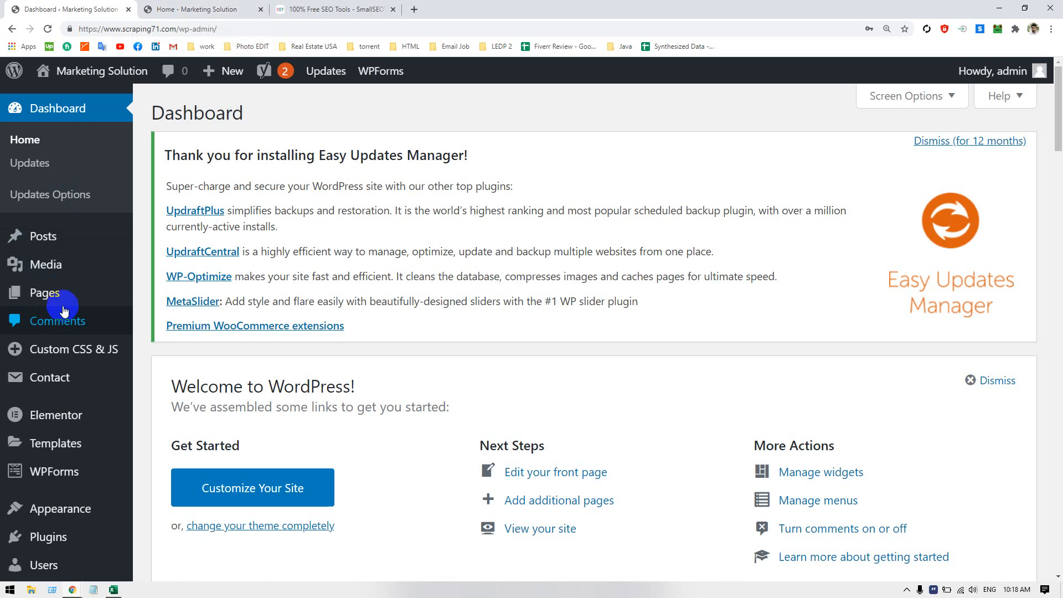
{"action": "mouse_move", "coordinate": [63, 303]}
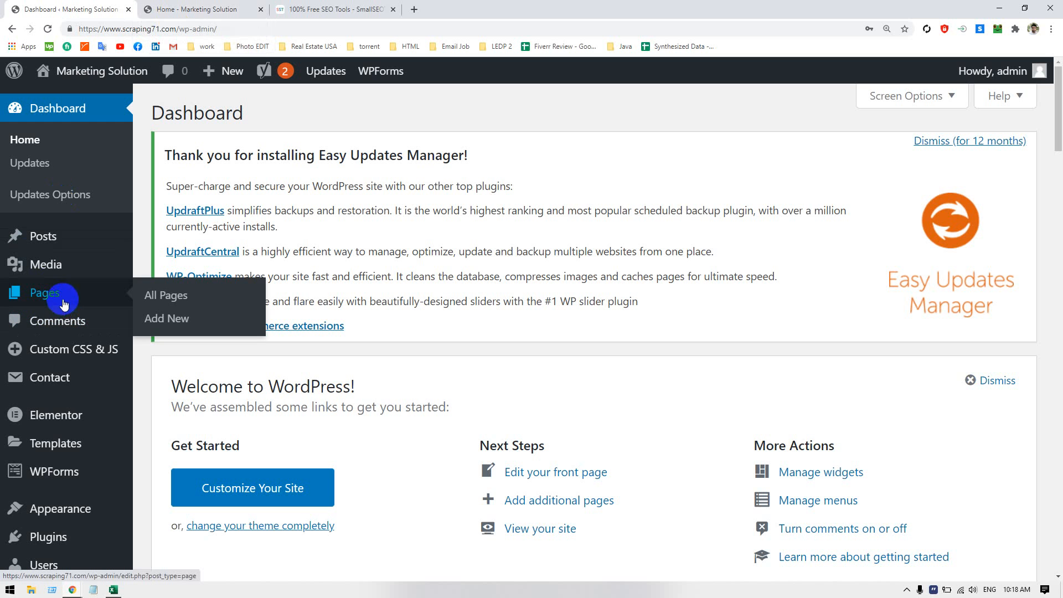
{"action": "left_click", "coordinate": [183, 301]}
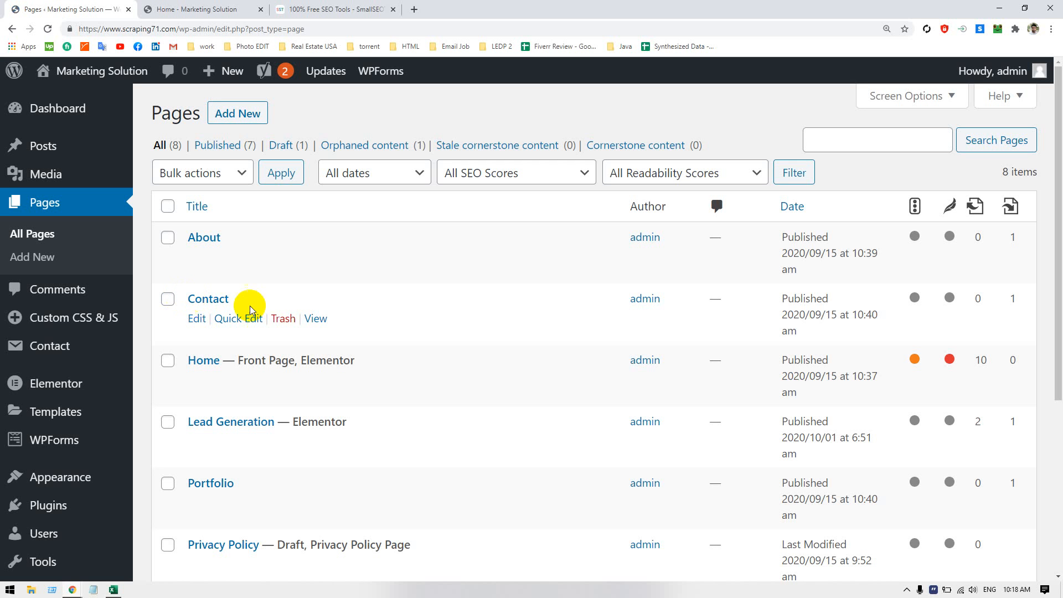
Open the Home page for editing with Elementor in a new browser tab and switch to that tab
{"action": "mouse_move", "coordinate": [312, 379]}
{"action": "left_click", "coordinate": [379, 381]}
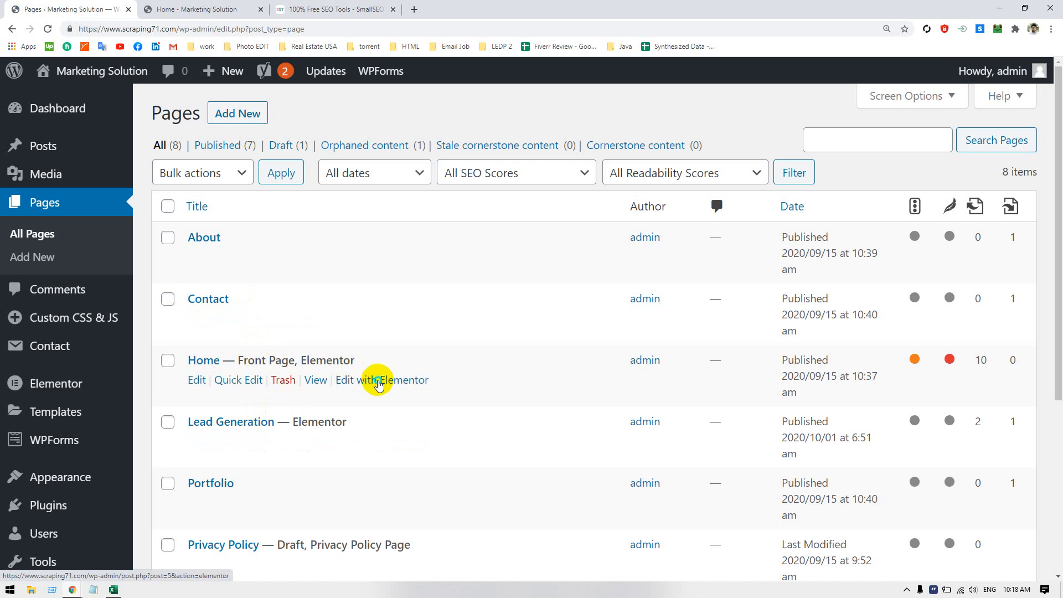
{"action": "right_click", "coordinate": [378, 382]}
{"action": "left_click", "coordinate": [399, 389]}
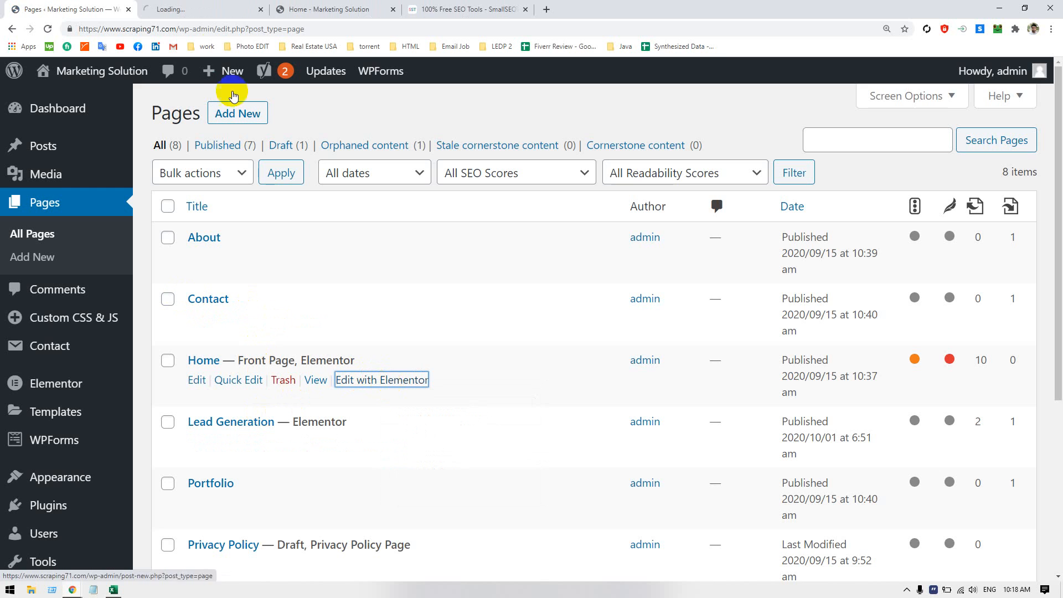
{"action": "left_click", "coordinate": [195, 11]}
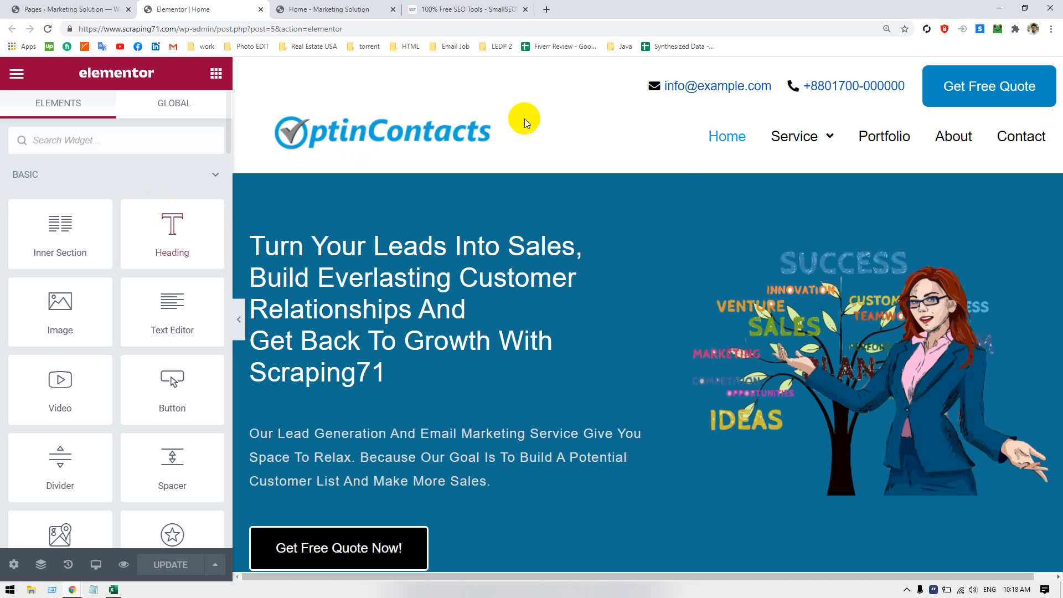
Replace the text of the "Get a Targeted Email List!" paragraph with the sentence-case text copied from Excel
{"action": "scroll", "coordinate": [608, 249], "scroll_direction": "down", "scroll_amount": 10}
{"action": "scroll", "coordinate": [606, 257], "scroll_direction": "up", "scroll_amount": 8}
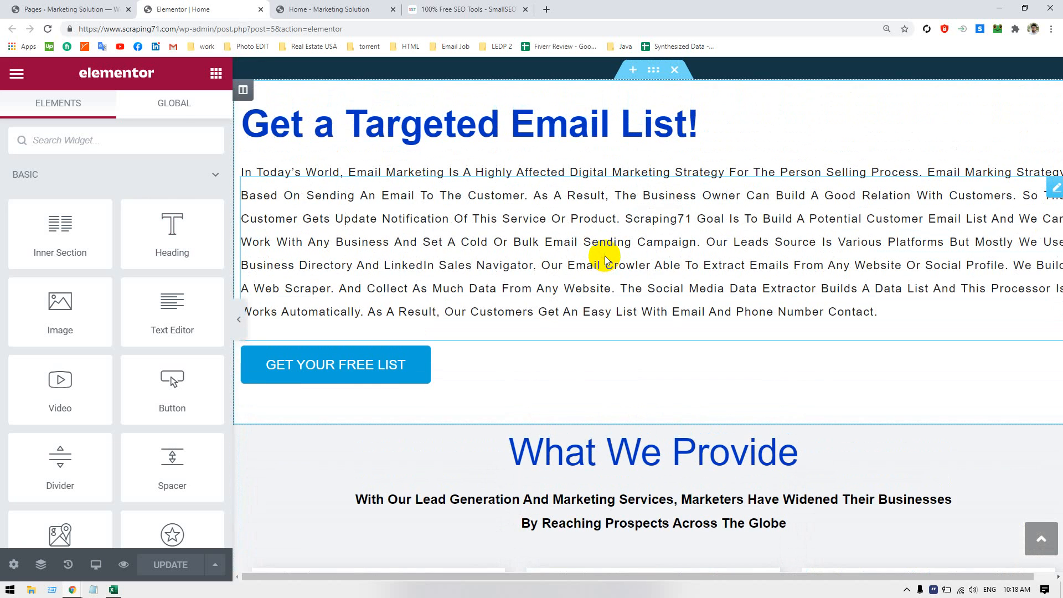
{"action": "left_click", "coordinate": [604, 256]}
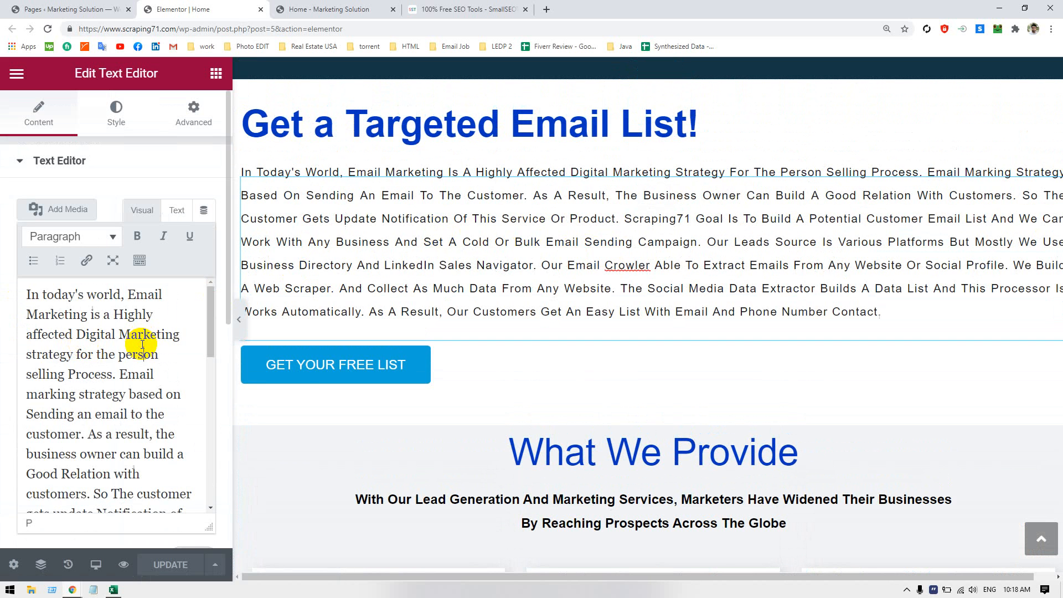
{"action": "left_click", "coordinate": [140, 341]}
{"action": "key", "text": "ctrl+a"}
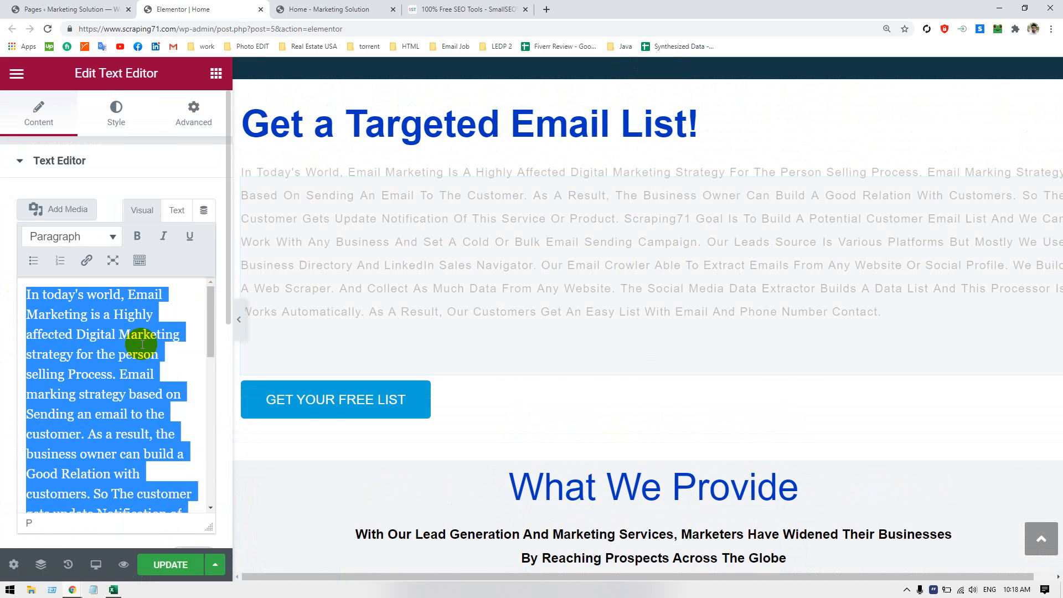
{"action": "key", "text": "ctrl+v"}
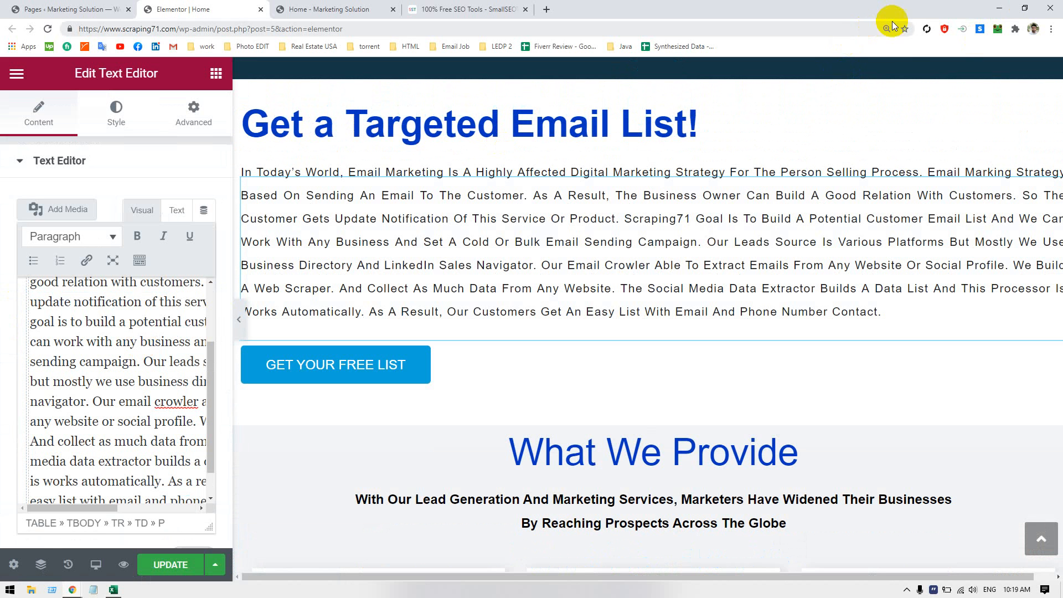
Reset the browser zoom and set the Transform option in the paragraph's typography to Default
{"action": "left_click", "coordinate": [888, 30]}
{"action": "left_click", "coordinate": [883, 49]}
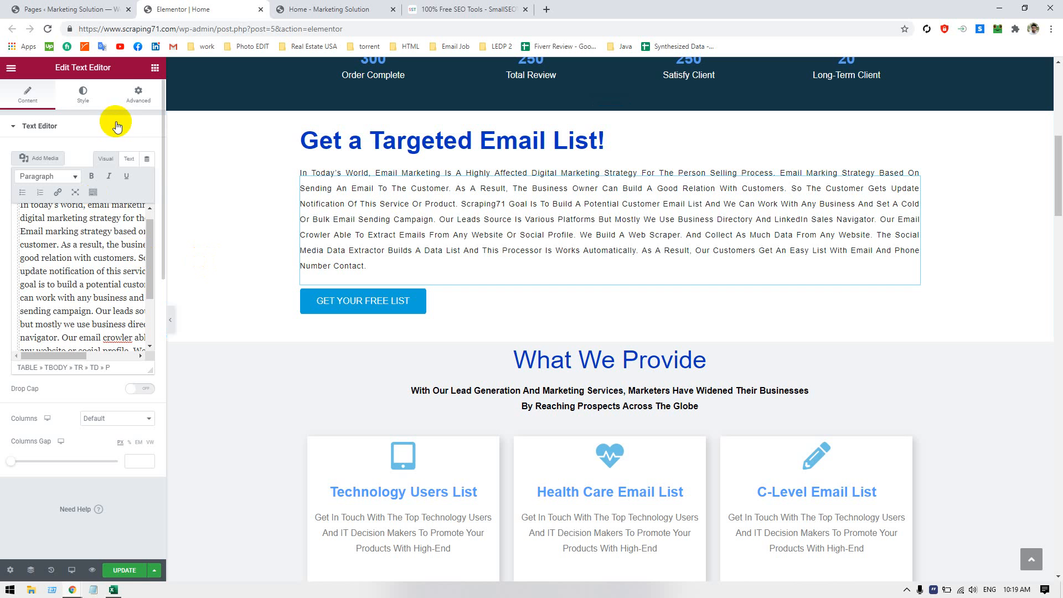
{"action": "left_click", "coordinate": [129, 99]}
{"action": "left_click", "coordinate": [83, 94]}
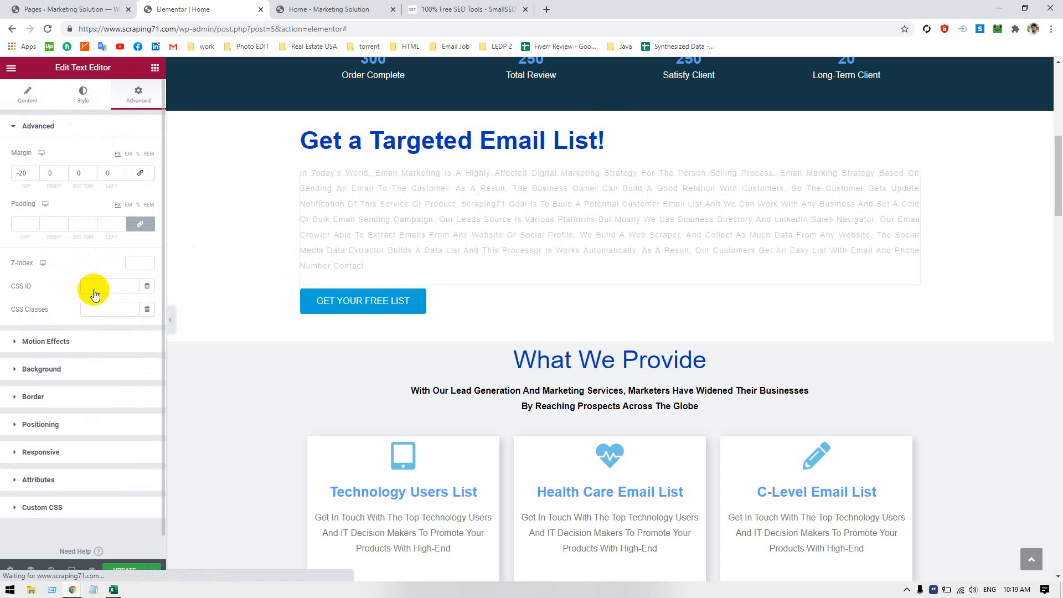
{"action": "left_click", "coordinate": [147, 199]}
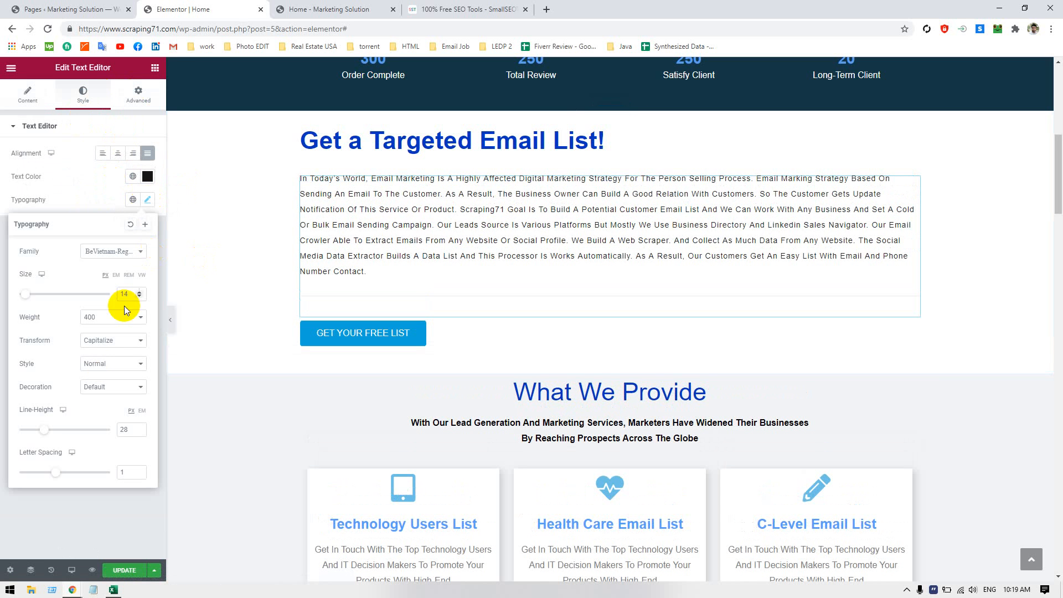
{"action": "left_click", "coordinate": [111, 340]}
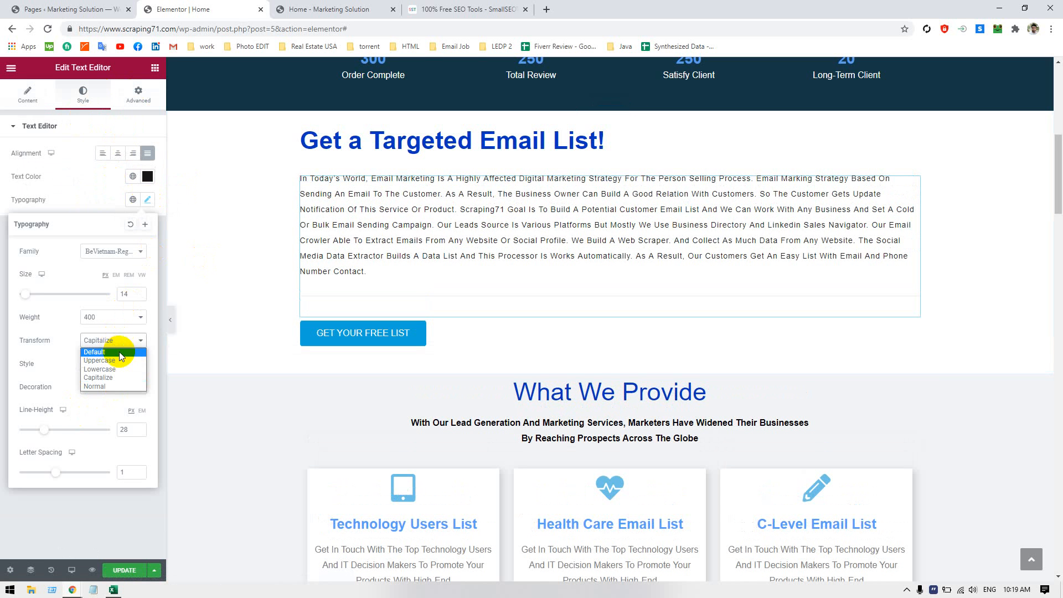
{"action": "left_click", "coordinate": [119, 351]}
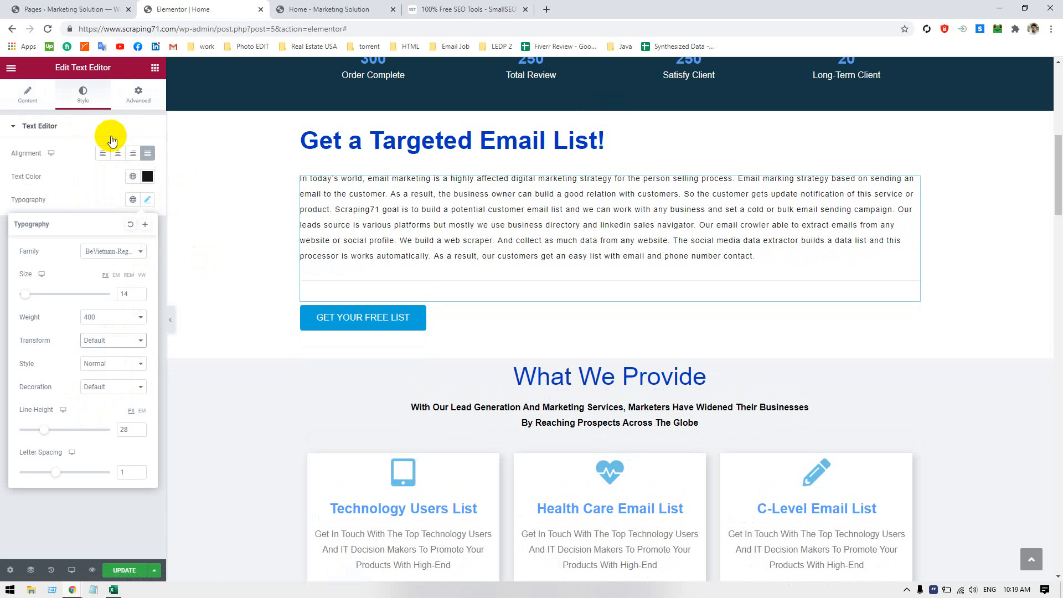
Paste the copied text over the paragraph's whole content once more and update the Home page
{"action": "left_click", "coordinate": [28, 93]}
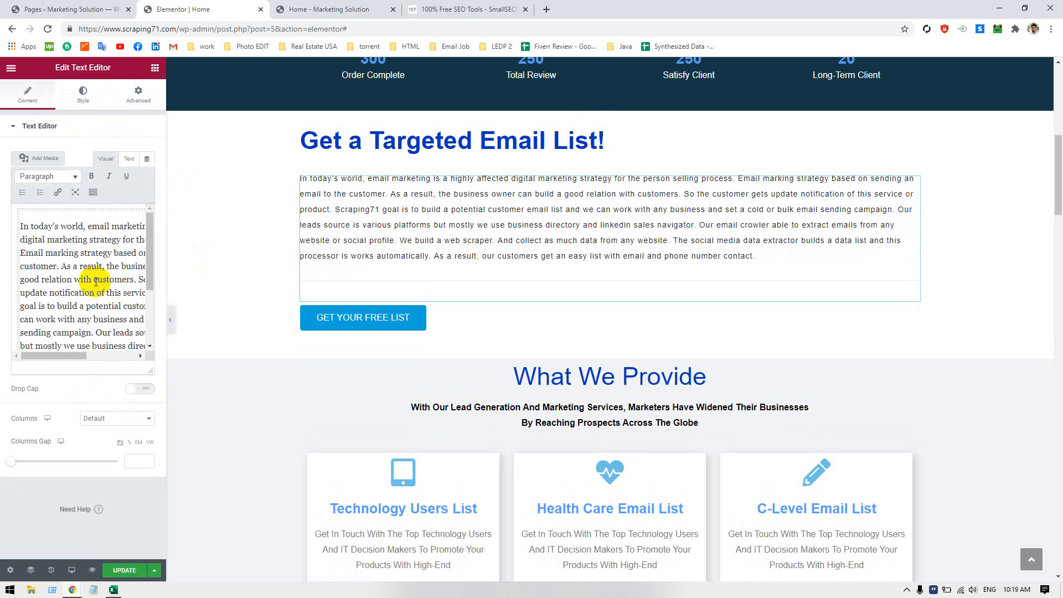
{"action": "left_click", "coordinate": [95, 281]}
{"action": "key", "text": "ctrl+a"}
{"action": "key", "text": "ctrl+v"}
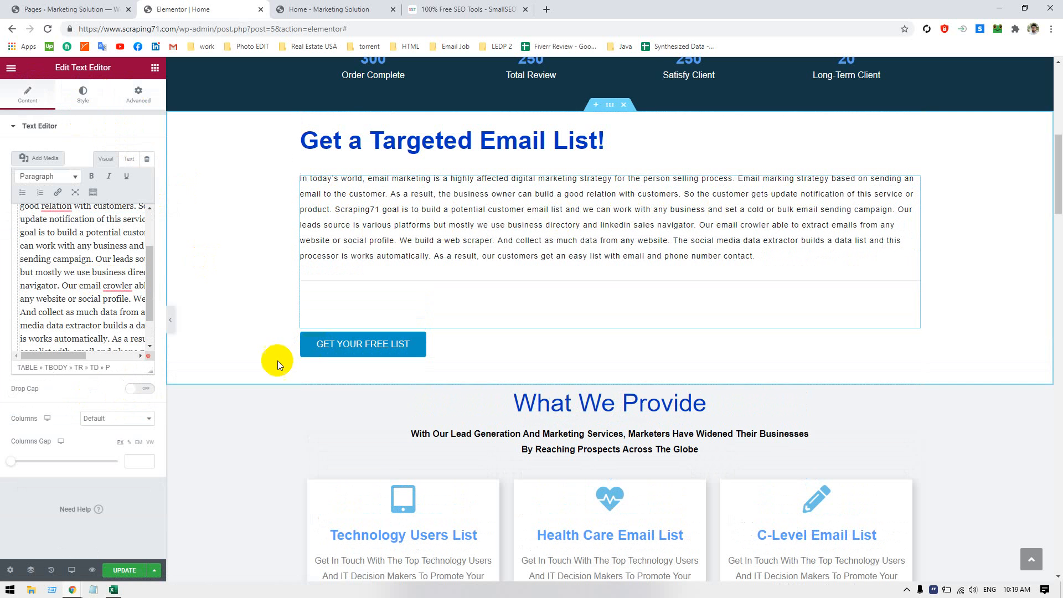
{"action": "left_click", "coordinate": [117, 570]}
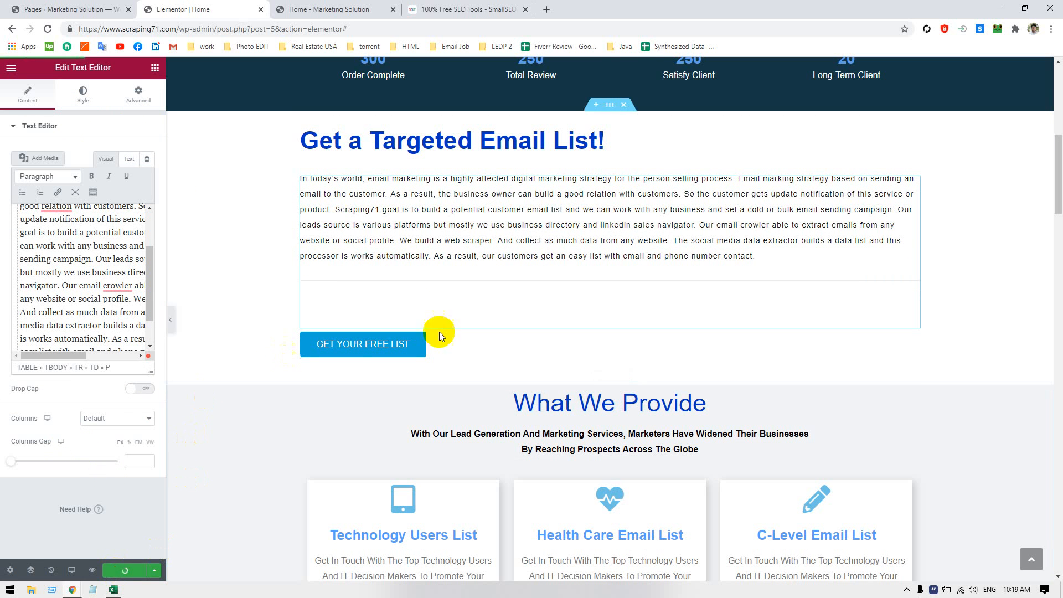
Hide the Elementor editing panel and reload the live home page to examine the paragraph's capitalization
{"action": "left_click", "coordinate": [170, 324]}
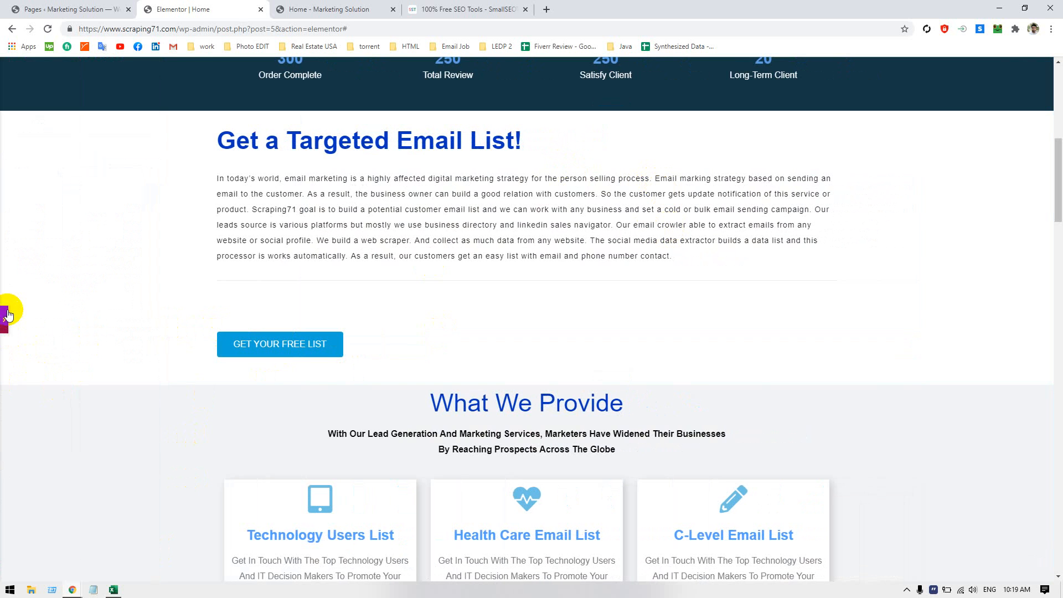
{"action": "left_click", "coordinate": [310, 9]}
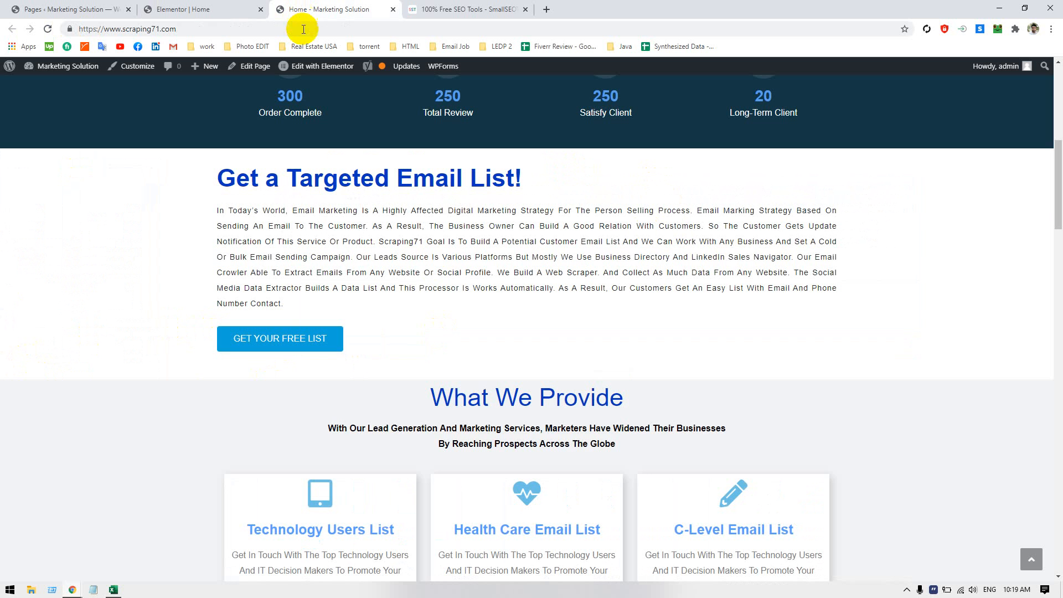
{"action": "left_click", "coordinate": [304, 29]}
{"action": "key", "text": "Return"}
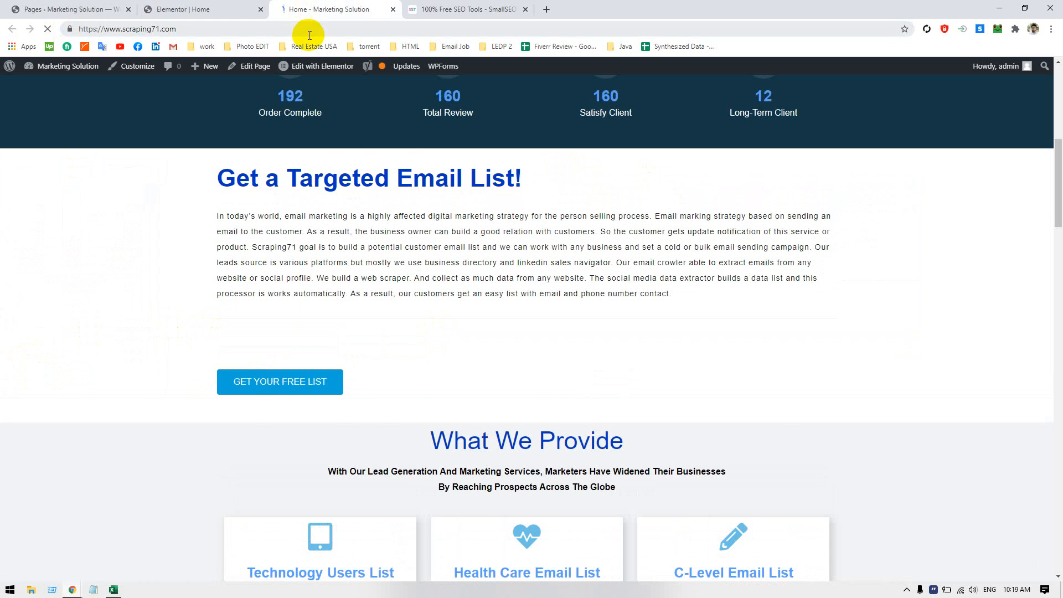
Open the Grammar Check tool from the SmallSEOTools page in a new tab and switch to it
{"action": "left_click", "coordinate": [471, 10]}
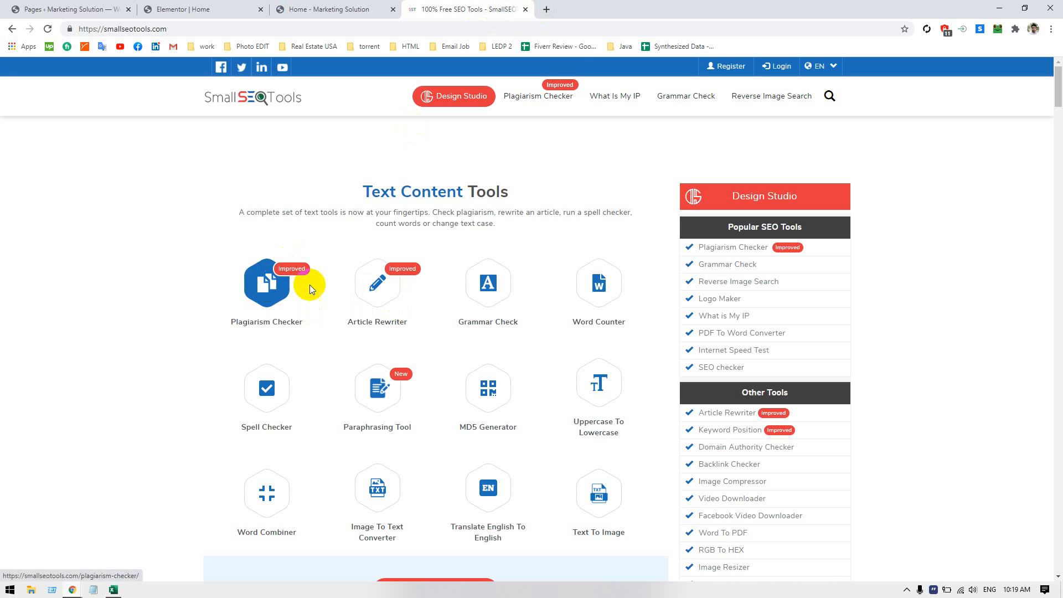
{"action": "middle_click", "coordinate": [488, 283]}
{"action": "left_click", "coordinate": [589, 8]}
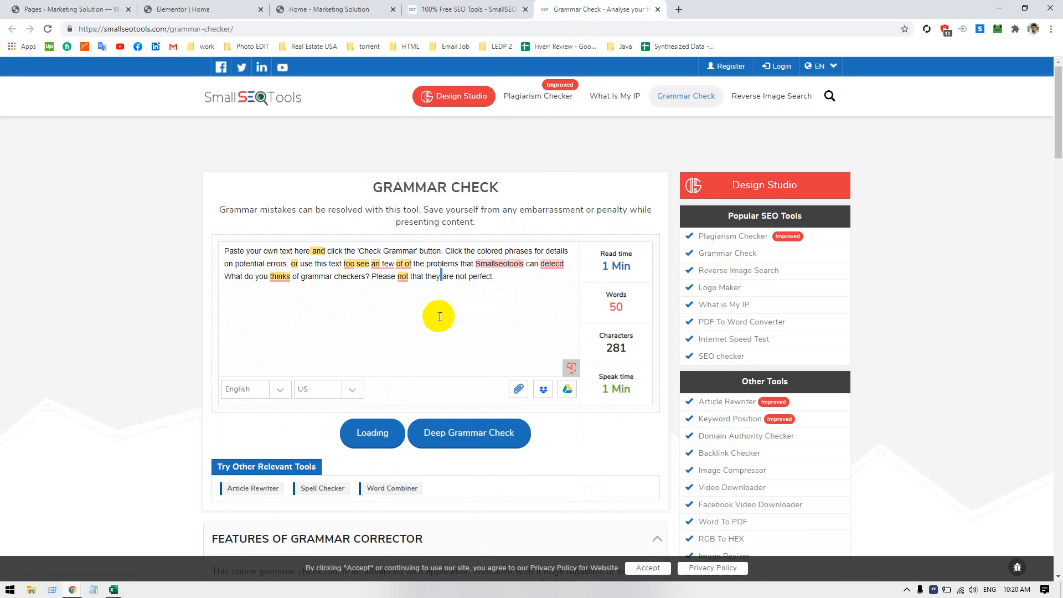
Replace the sample text in the grammar checker with the copied email marketing paragraph and start the check
{"action": "left_click_drag", "start_coordinate": [512, 294], "coordinate": [206, 230]}
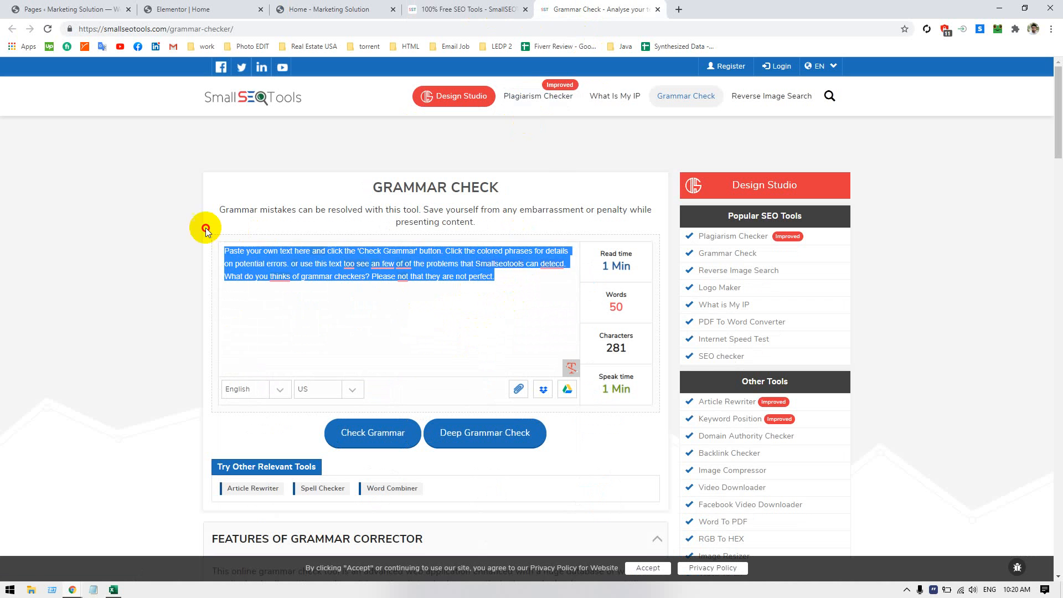
{"action": "key", "text": "BackSpace"}
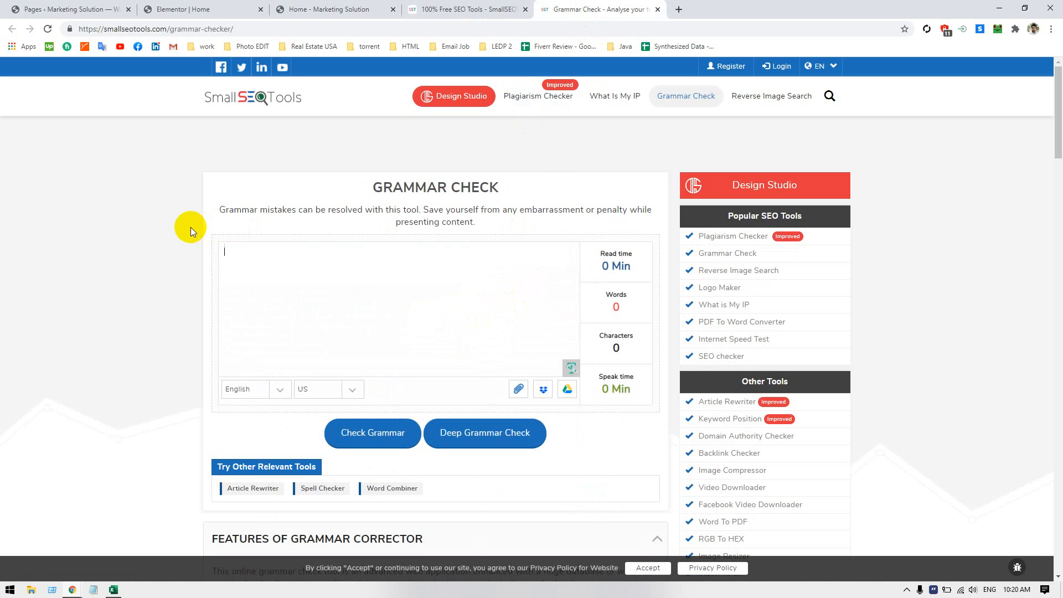
{"action": "type", "text": "In today’s world, email marketing is a highly affected digital marketing strategy for the person selling process. Email marking strategy based on sending an email to the customer. As a result, the business owner can build a good relation with customers. So the customer gets update notification of this service or product. Scraping71 goal is to build a potential customer email list and we can work with any business and set a cold or bulk email sending campaign. Our leads source is various platforms but mostly we use business directory and linkedin sales navigator. Our email crowler able to extract emails from any website or social profile. We build a web scraper. And collect as much data from any website. The social media data extractor builds a data list and this processor is works automatically. As a result, our customers get an easy list with email and phone number contact."}
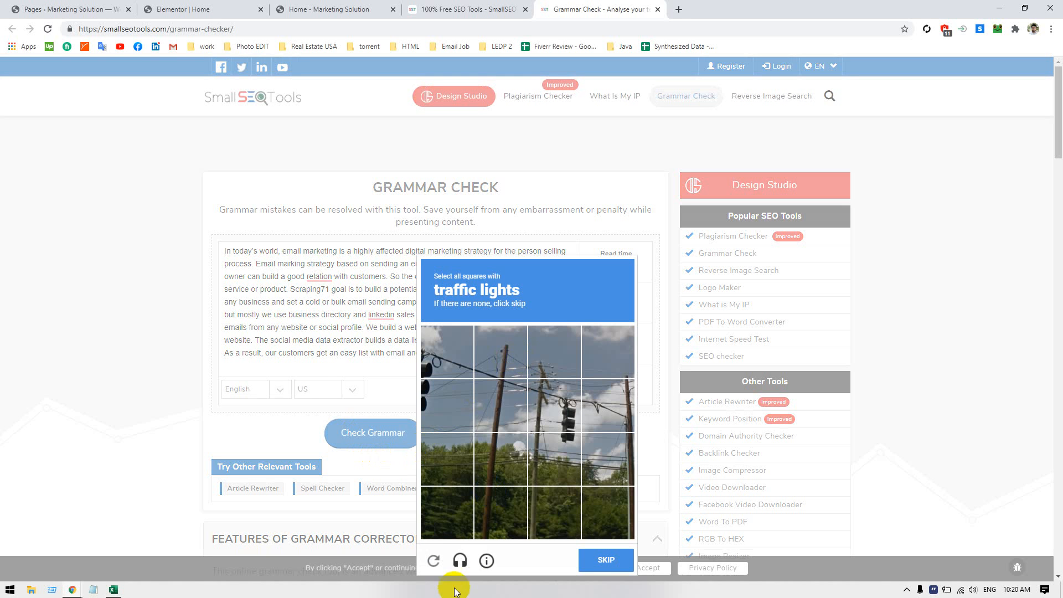
Request a new image challenge, select all the bus pictures and verify to run the grammar check
{"action": "left_click", "coordinate": [433, 560]}
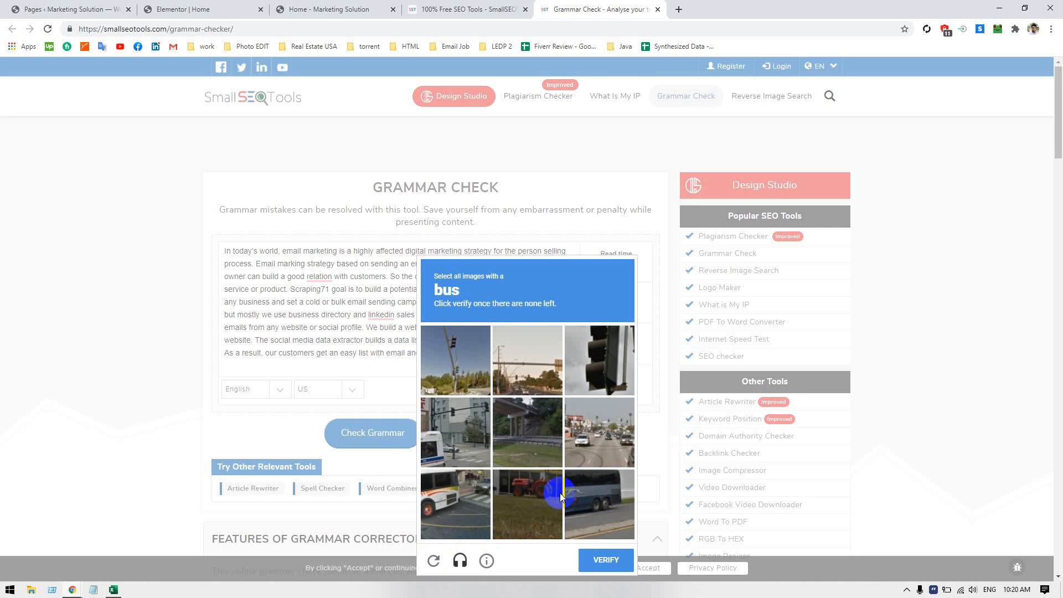
{"action": "left_click", "coordinate": [588, 480]}
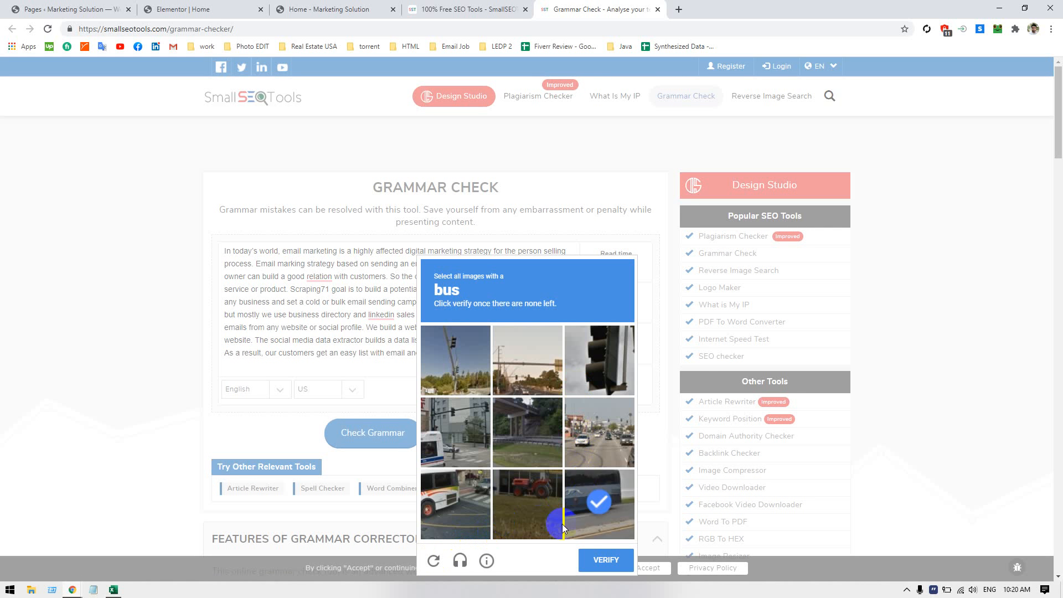
{"action": "left_click", "coordinate": [447, 507]}
{"action": "left_click", "coordinate": [474, 433]}
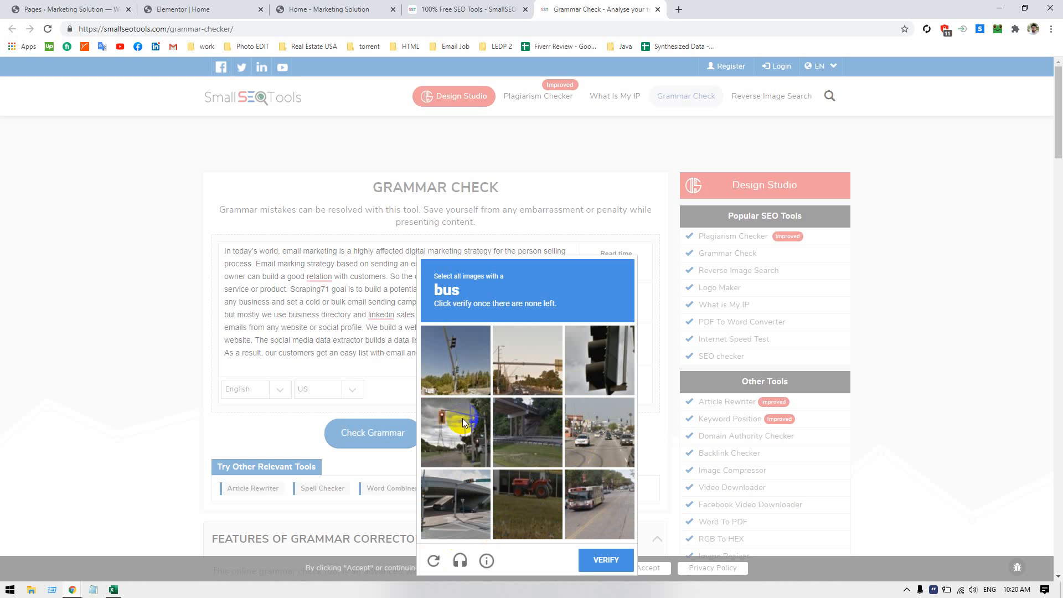
{"action": "left_click", "coordinate": [566, 509]}
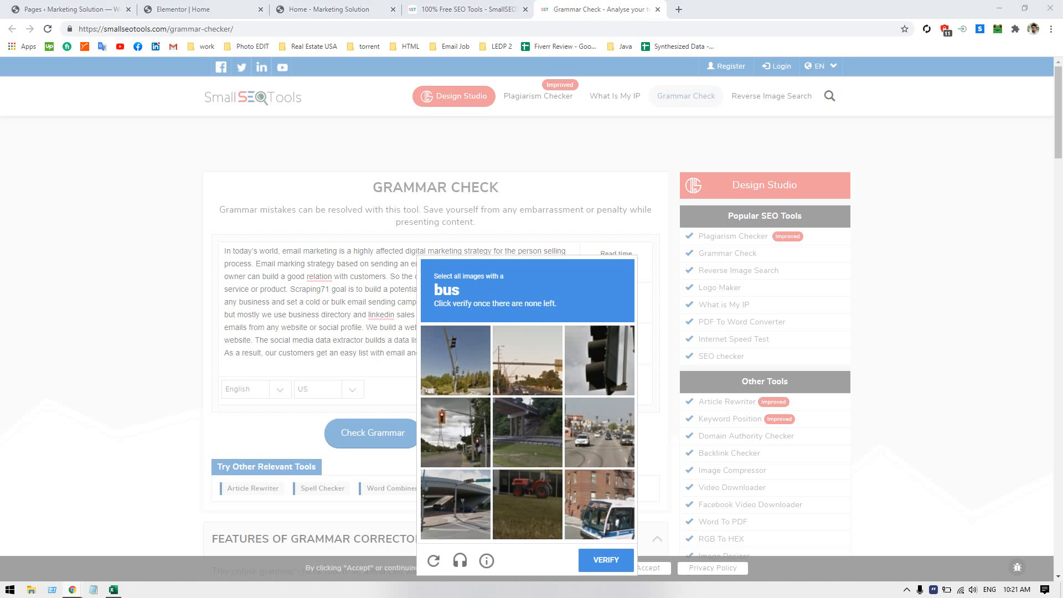
{"action": "left_click", "coordinate": [480, 461]}
{"action": "left_click", "coordinate": [612, 479]}
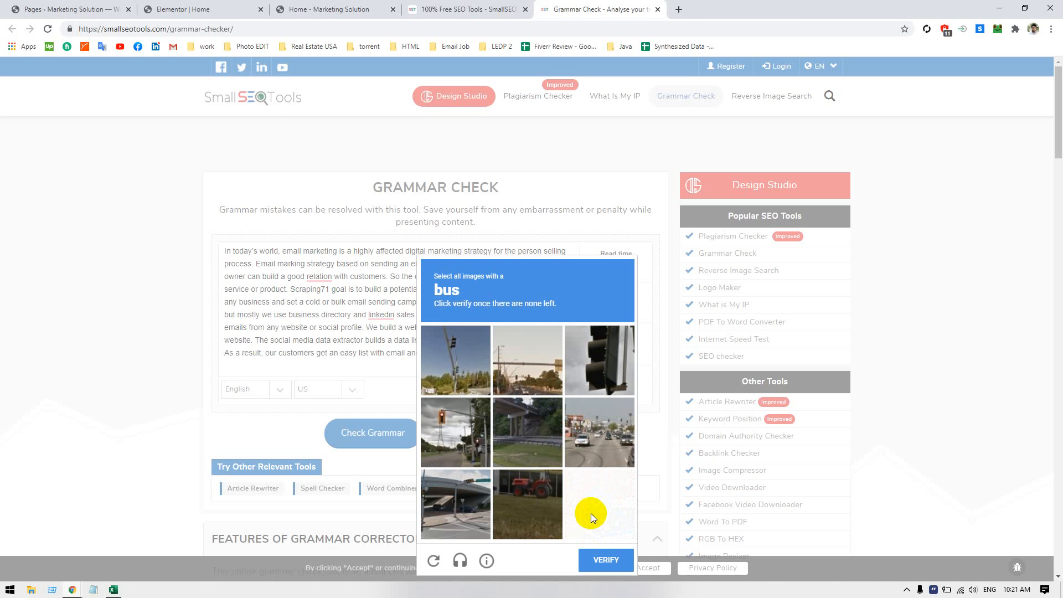
{"action": "left_click", "coordinate": [595, 563]}
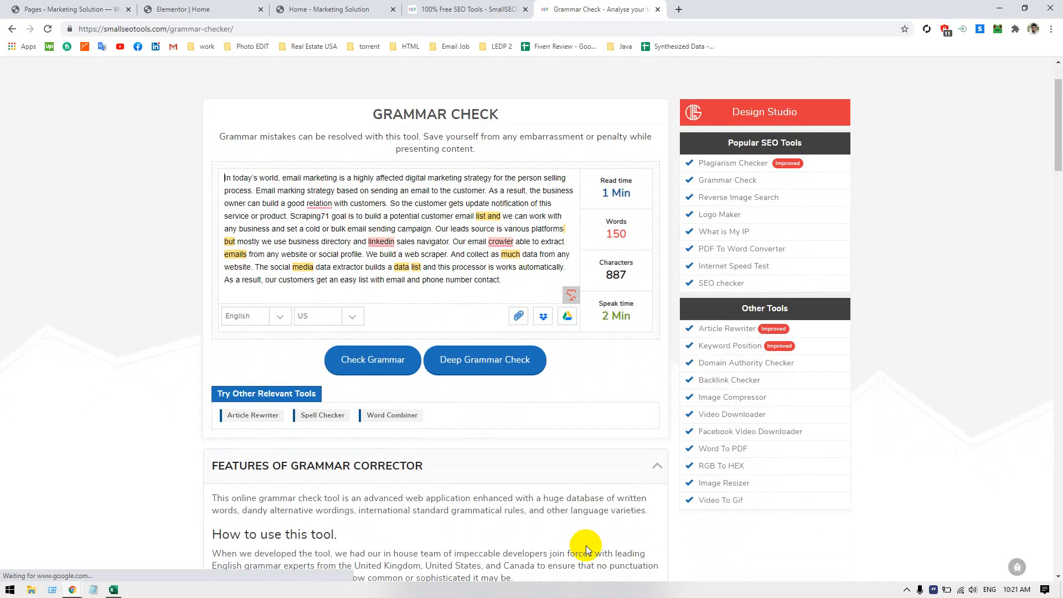
Accept the suggested corrections "relationship", "LinkedIn" and "crawler" for the underlined words in the checked paragraph
{"action": "scroll", "coordinate": [424, 421], "scroll_direction": "down", "scroll_amount": 20}
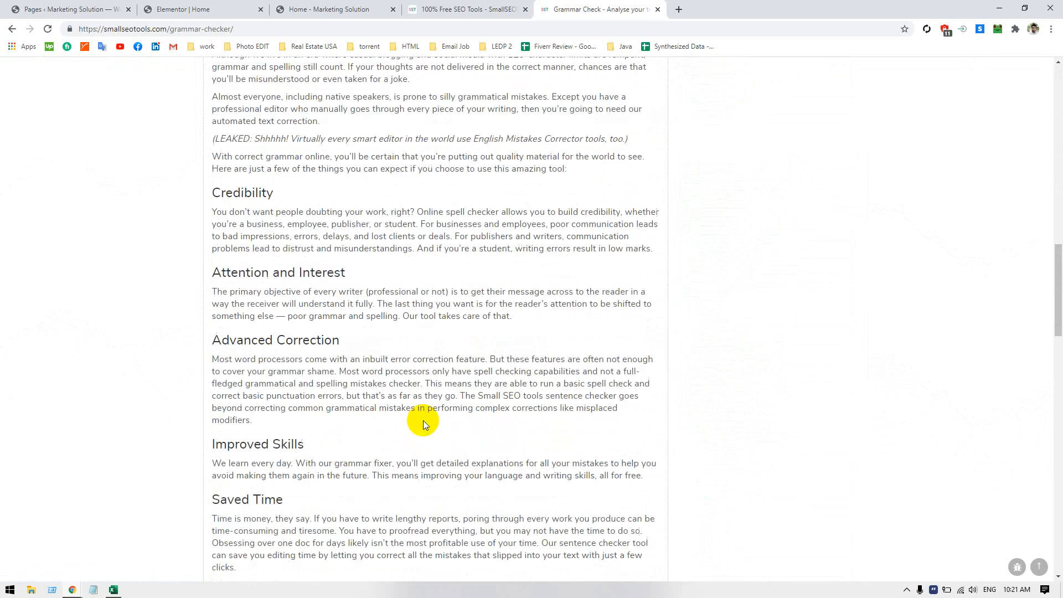
{"action": "scroll", "coordinate": [424, 419], "scroll_direction": "up", "scroll_amount": 15}
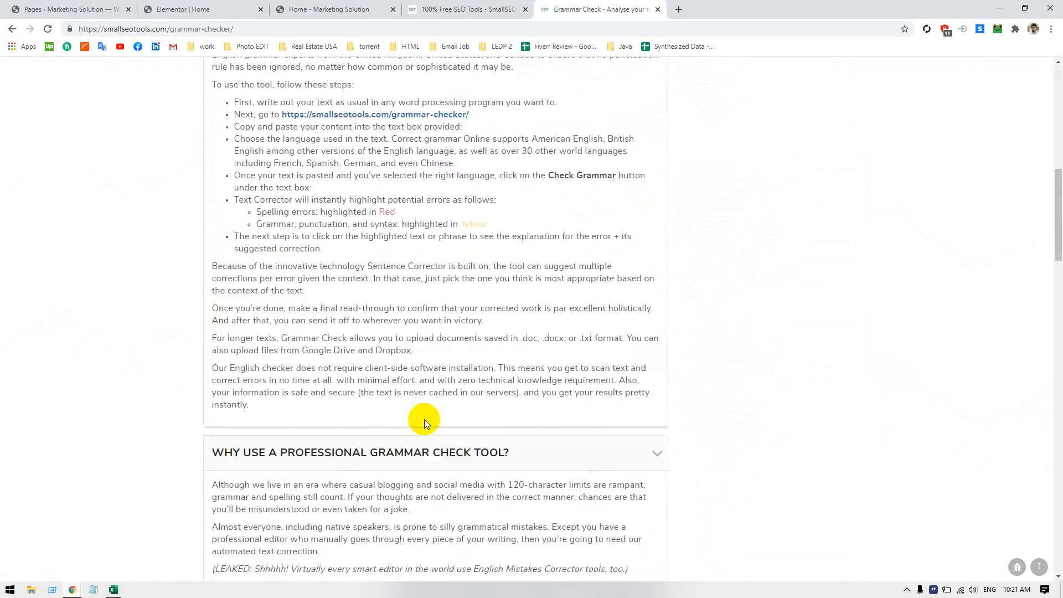
{"action": "scroll", "coordinate": [424, 419], "scroll_direction": "up", "scroll_amount": 5}
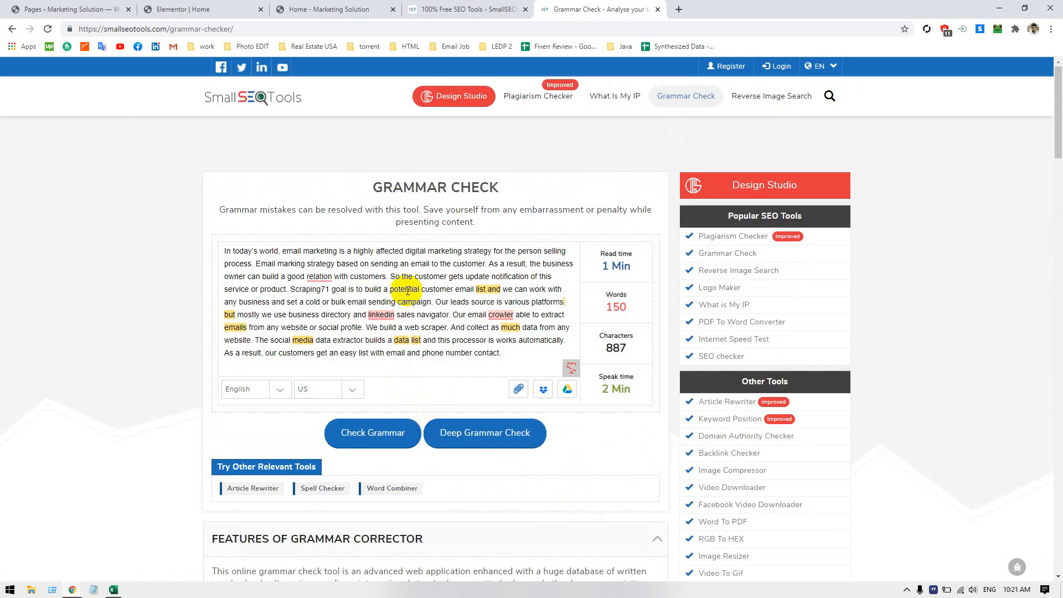
{"action": "mouse_move", "coordinate": [320, 274]}
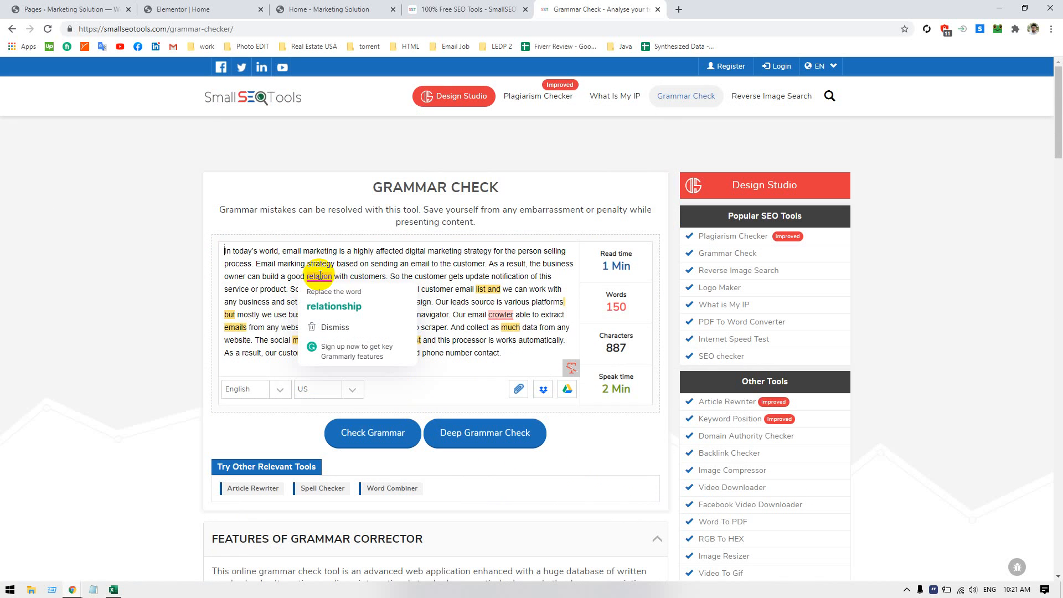
{"action": "left_click", "coordinate": [320, 306]}
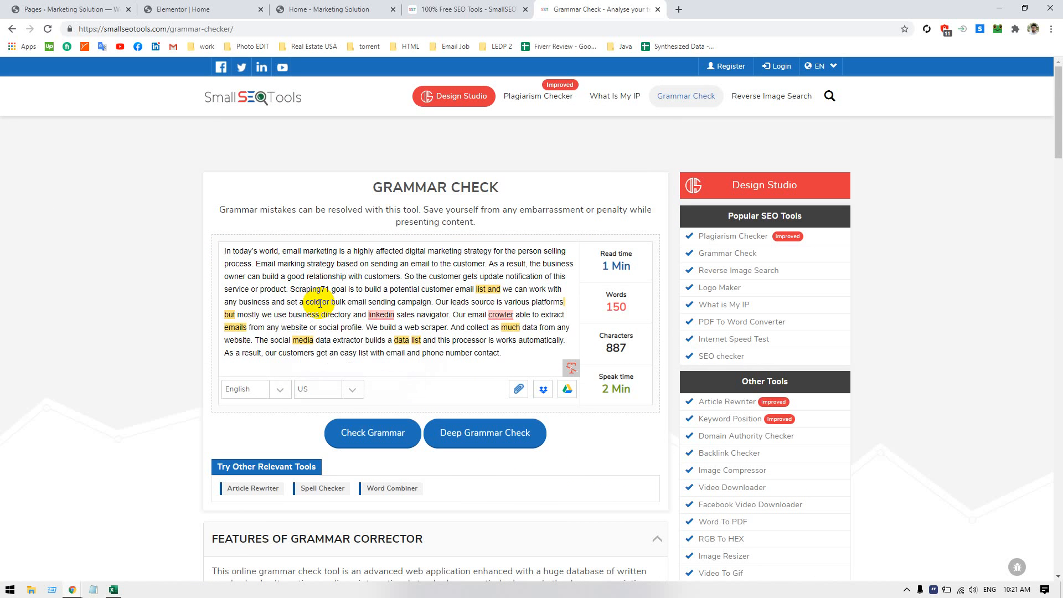
{"action": "left_click", "coordinate": [309, 279]}
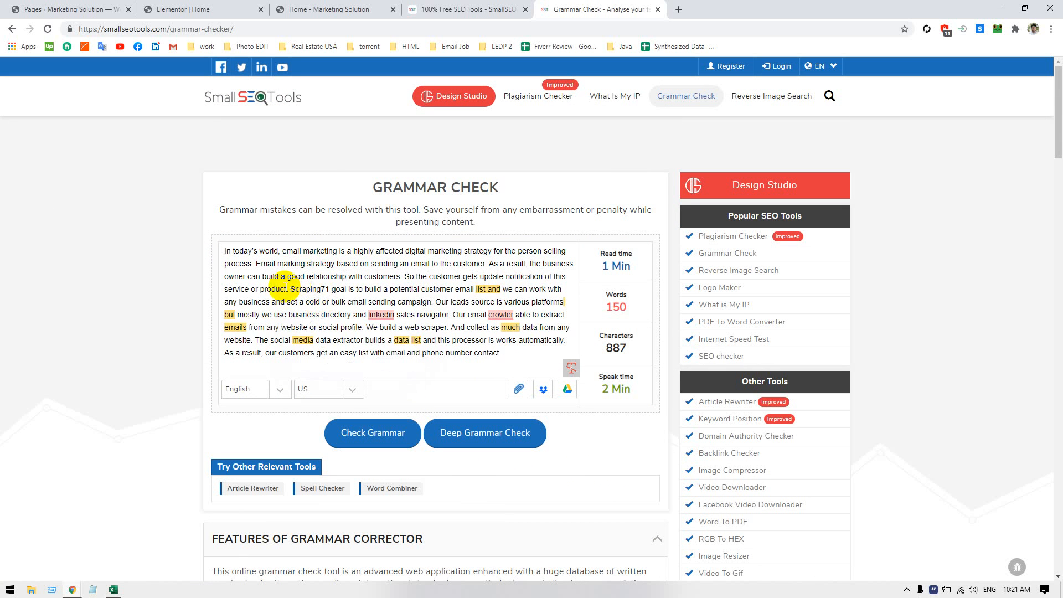
{"action": "mouse_move", "coordinate": [382, 314]}
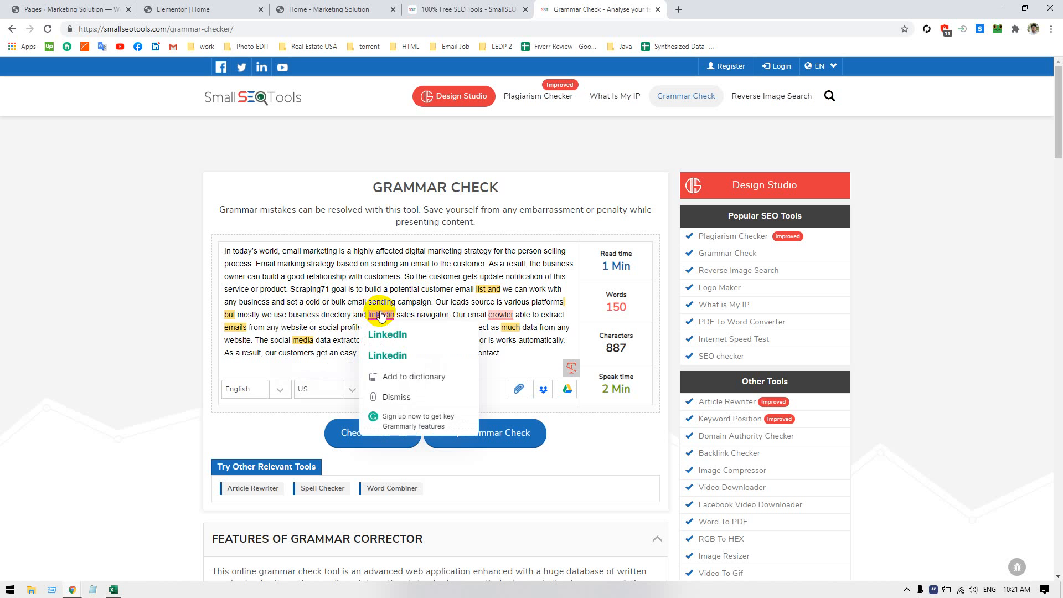
{"action": "left_click", "coordinate": [385, 335]}
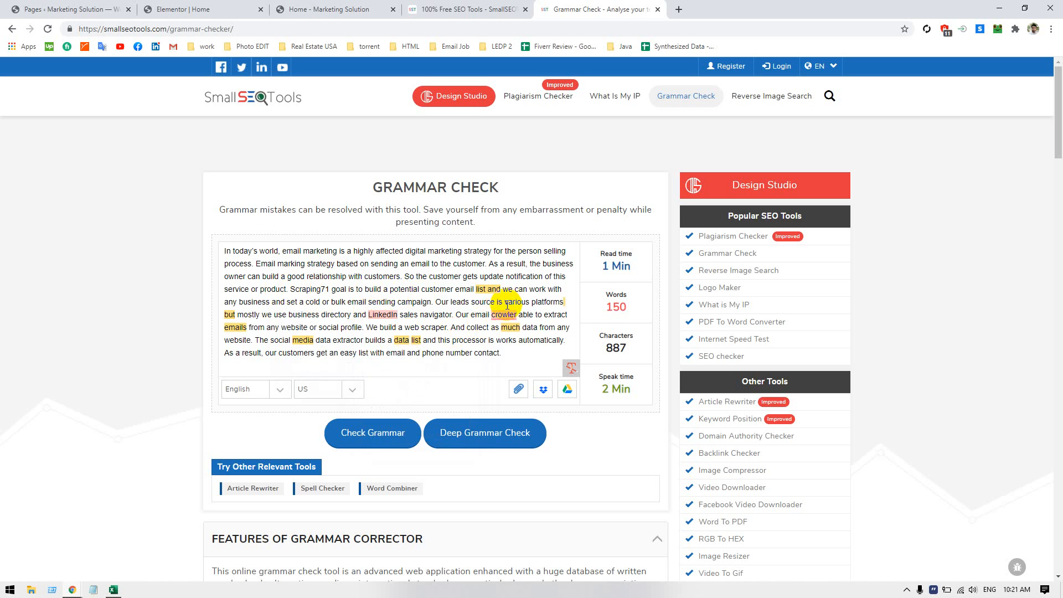
{"action": "mouse_move", "coordinate": [503, 315]}
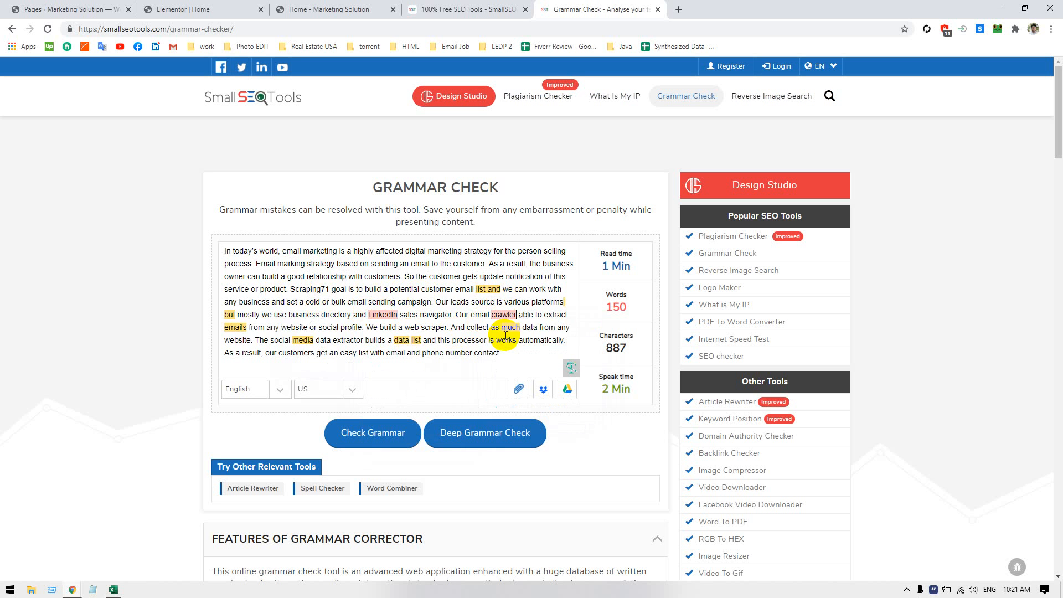
Examine the suggestion for the highlighted "list and" and look through the grammar checker page
{"action": "left_click", "coordinate": [490, 289]}
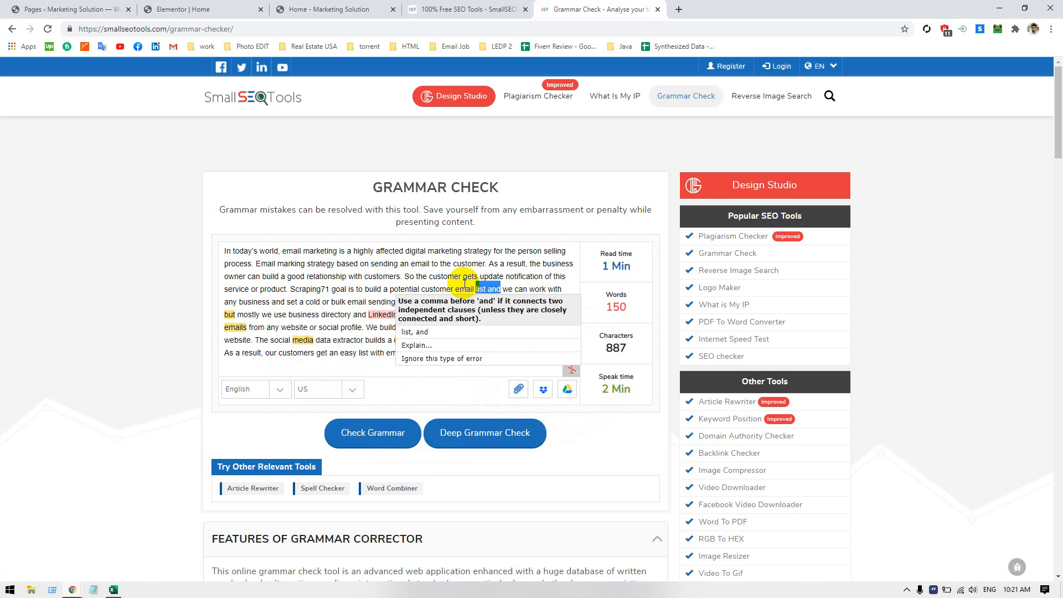
{"action": "left_click", "coordinate": [464, 285]}
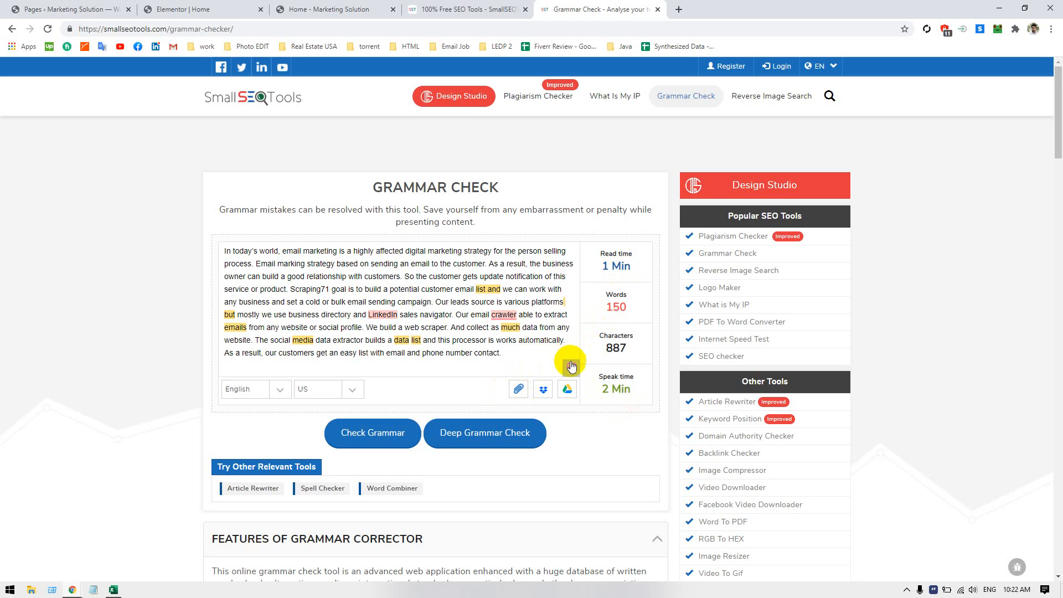
{"action": "scroll", "coordinate": [465, 418], "scroll_direction": "down", "scroll_amount": 4}
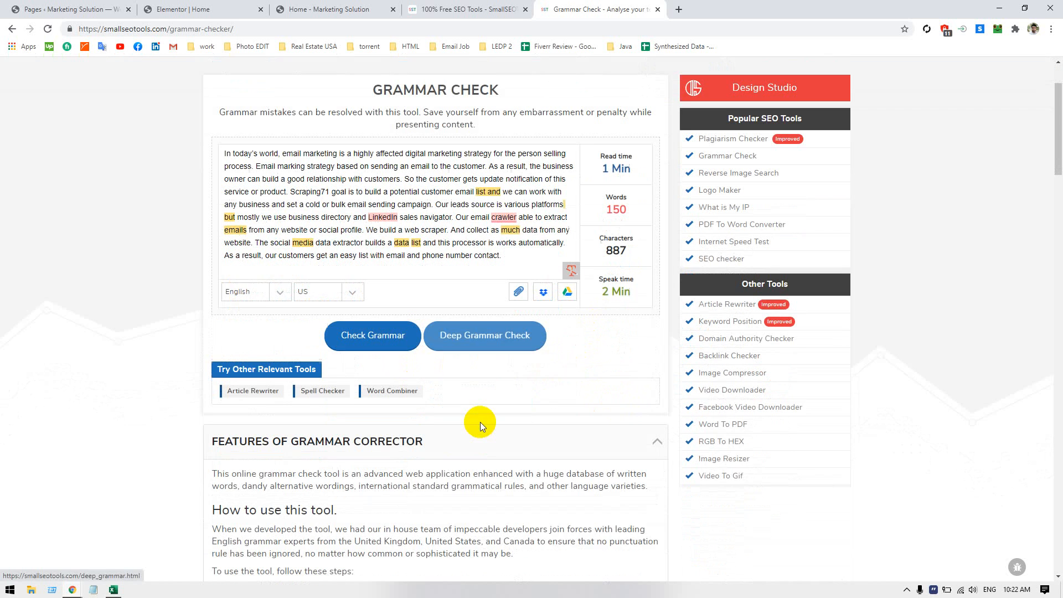
{"action": "scroll", "coordinate": [480, 425], "scroll_direction": "down", "scroll_amount": 15}
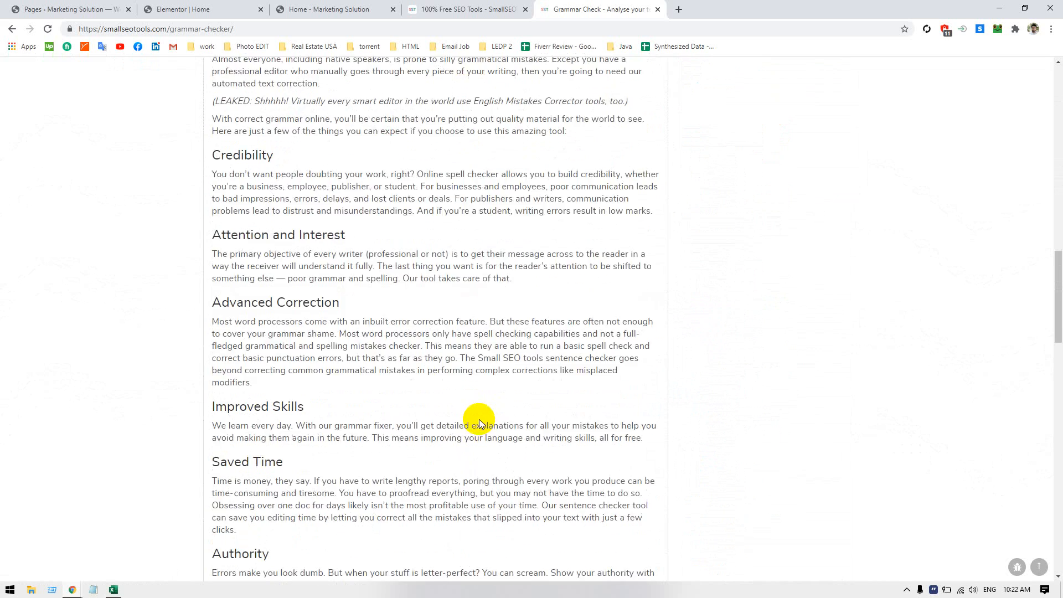
{"action": "scroll", "coordinate": [479, 424], "scroll_direction": "up", "scroll_amount": 7}
{"action": "scroll", "coordinate": [479, 418], "scroll_direction": "up", "scroll_amount": 10}
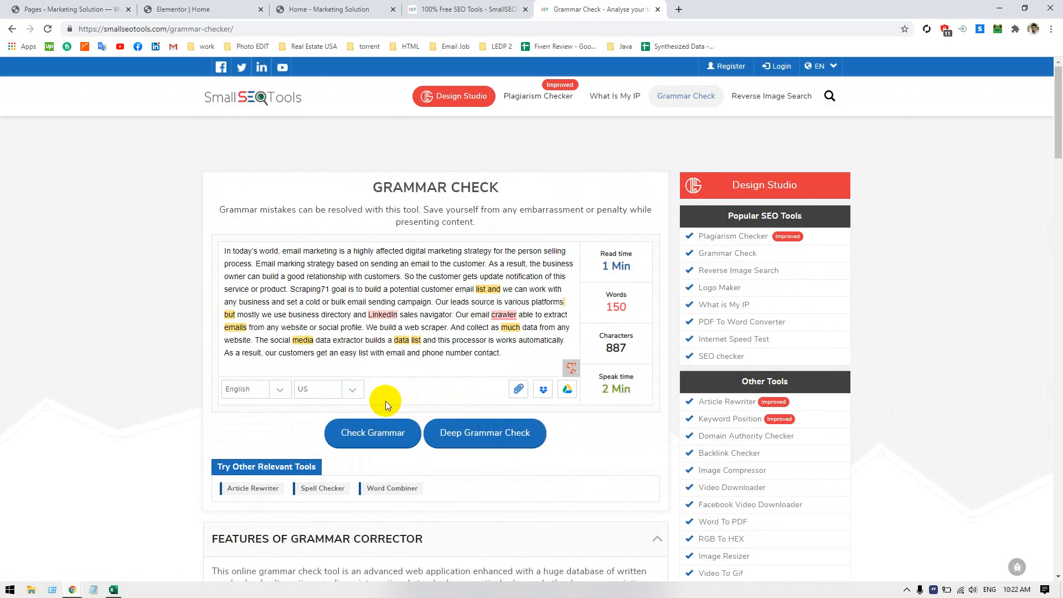
{"action": "left_click", "coordinate": [330, 288]}
Try the Deep Grammar Check and close the Grammarly page it opens
{"action": "left_click", "coordinate": [436, 433]}
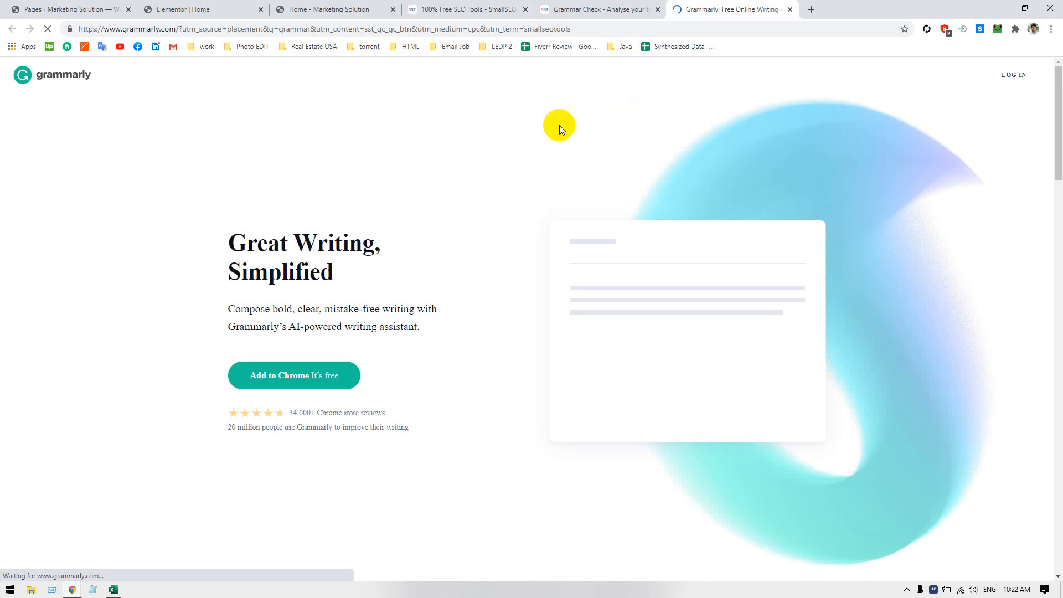
{"action": "left_click", "coordinate": [789, 12]}
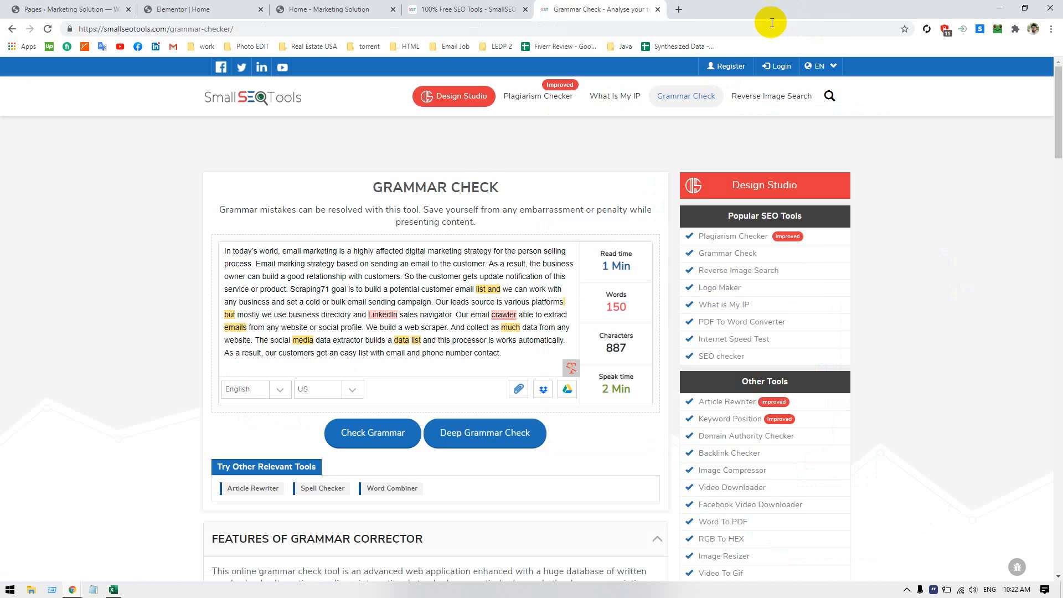
Run the grammar check again on the corrected paragraph, completing the image challenge by selecting the crosswalk pictures
{"action": "left_click", "coordinate": [375, 432]}
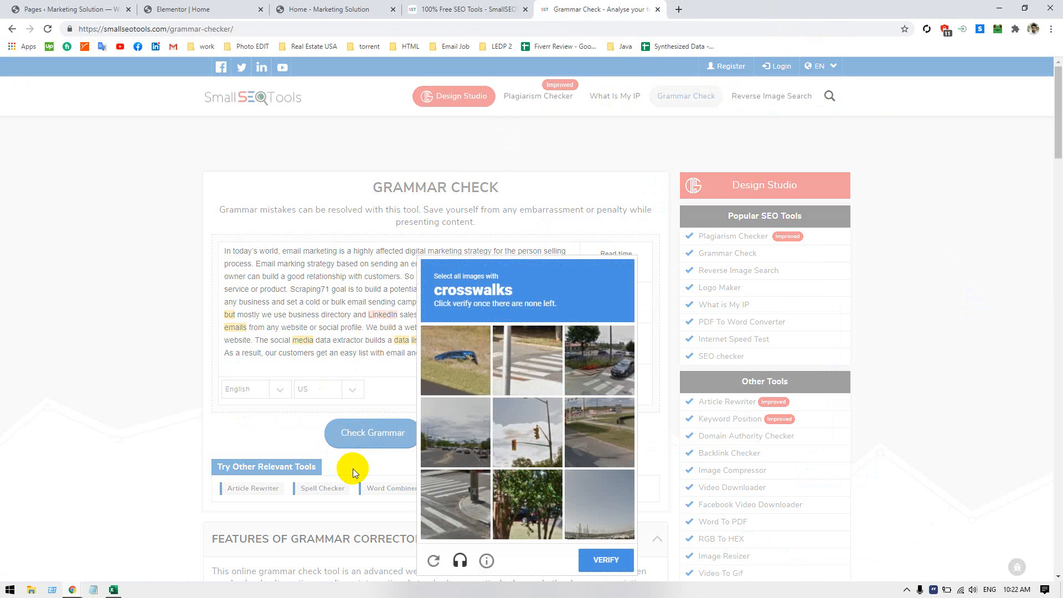
{"action": "scroll", "coordinate": [443, 399], "scroll_direction": "down", "scroll_amount": 3}
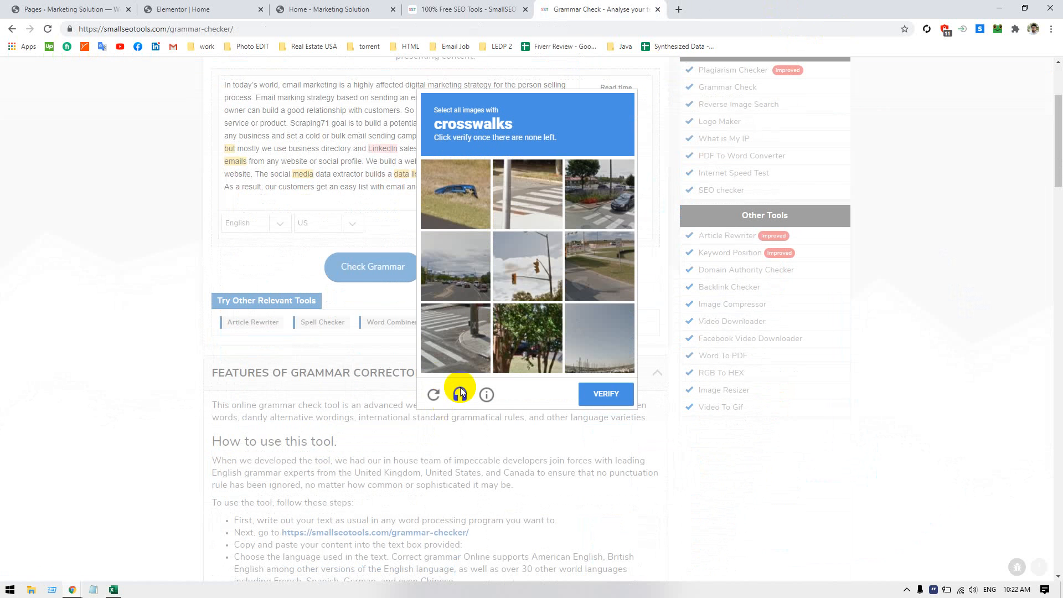
{"action": "left_click", "coordinate": [524, 218]}
{"action": "left_click", "coordinate": [455, 346]}
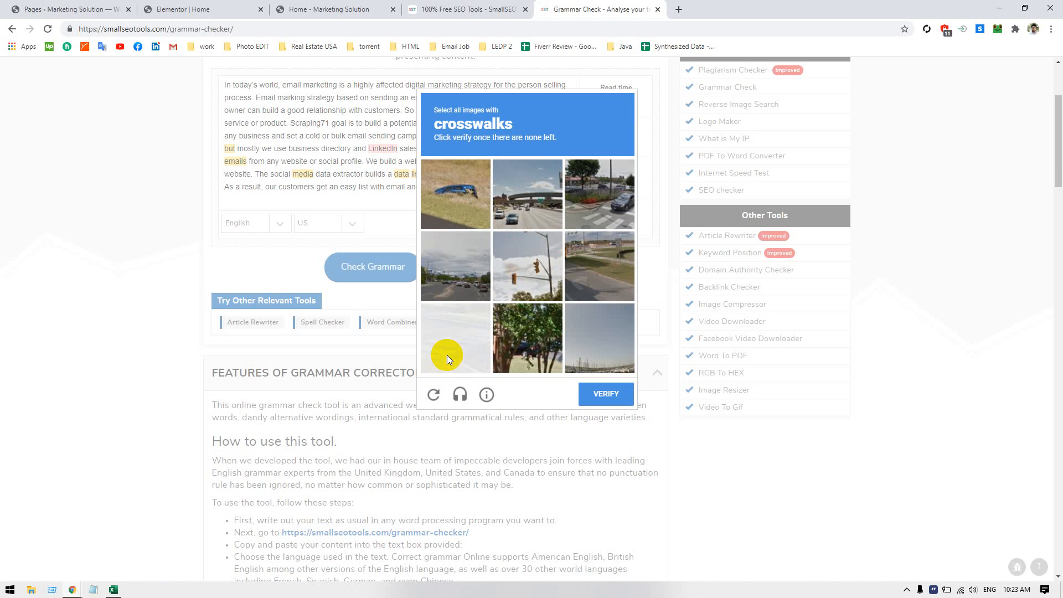
{"action": "left_click", "coordinate": [476, 360]}
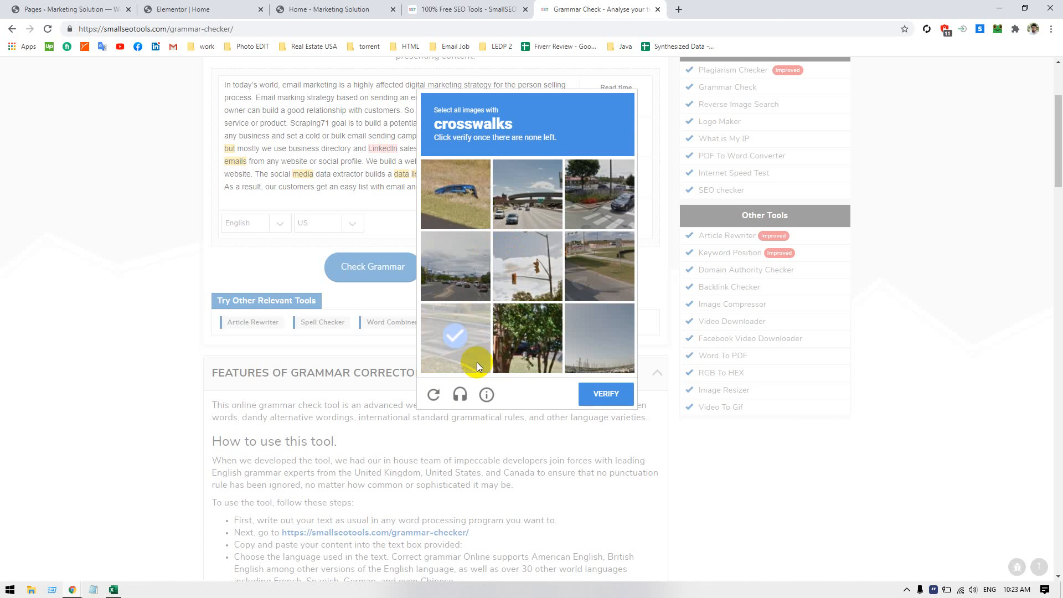
{"action": "left_click", "coordinate": [614, 171]}
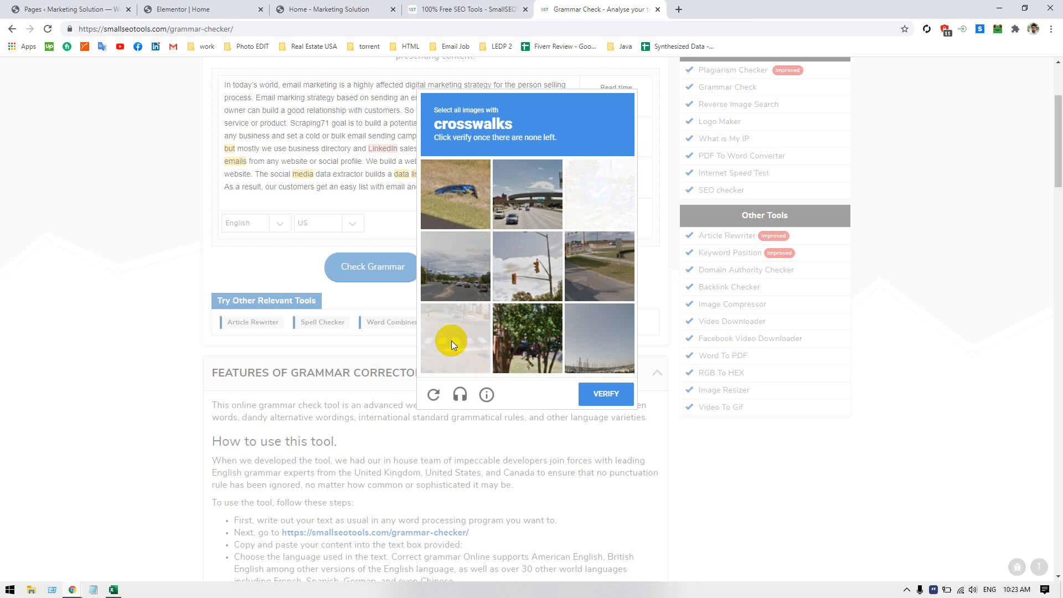
{"action": "left_click", "coordinate": [451, 340]}
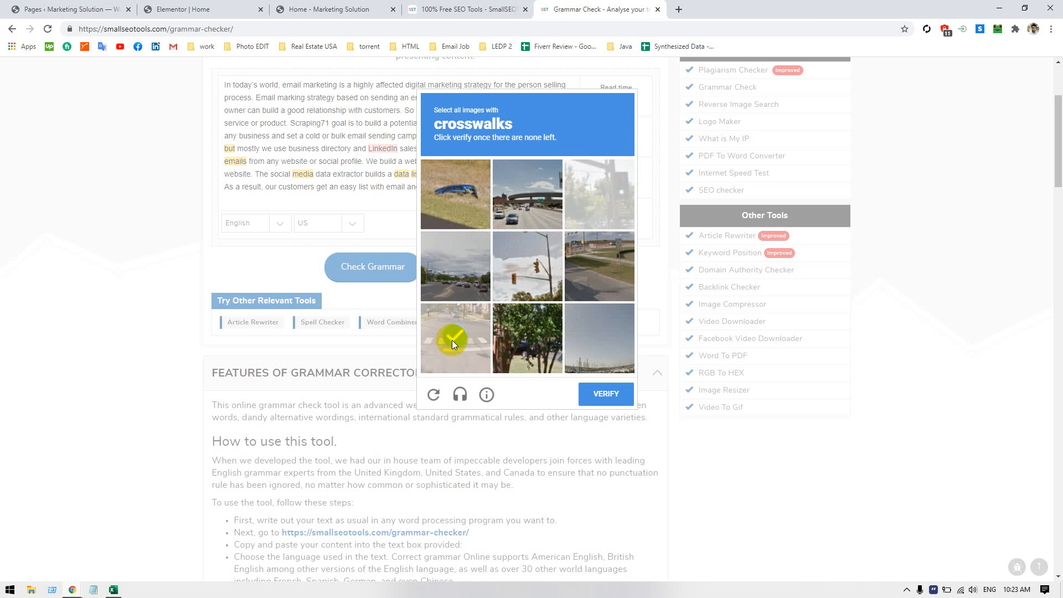
{"action": "left_click", "coordinate": [555, 344]}
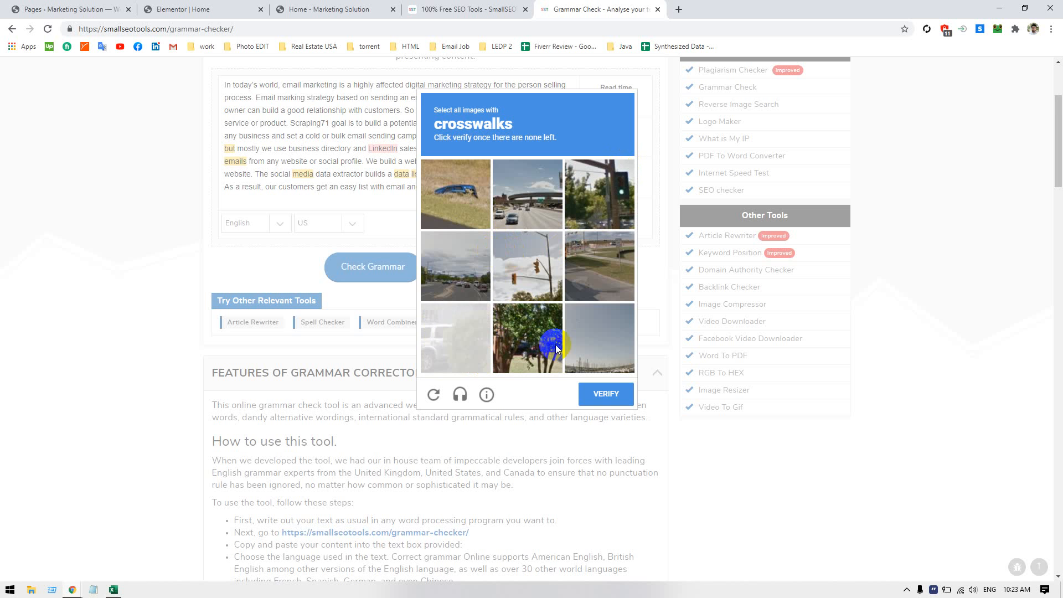
{"action": "left_click", "coordinate": [615, 393]}
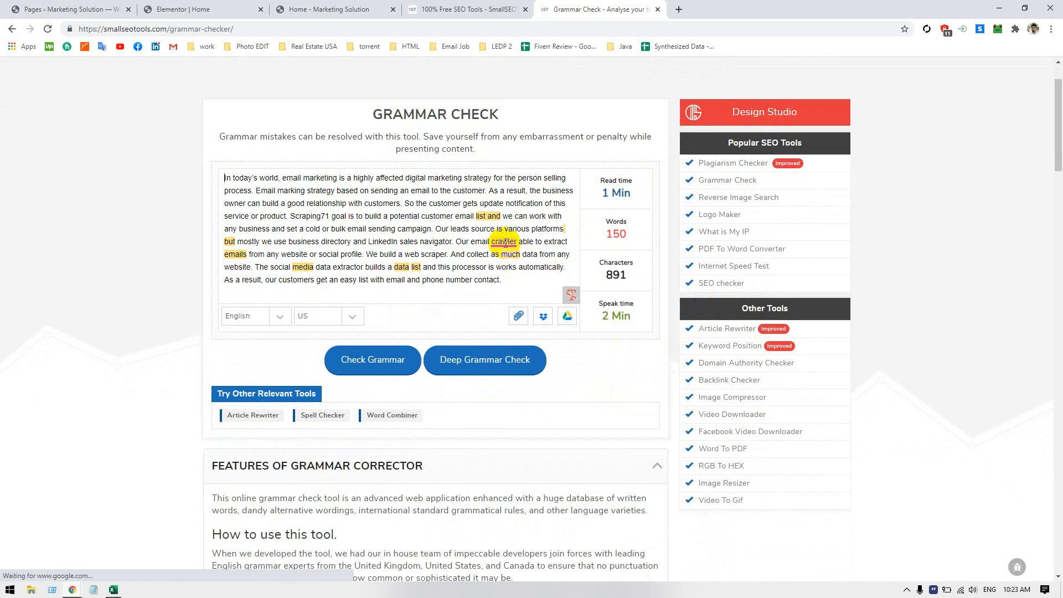
Accept the suggestions "crawler is" and "list, and" in the checked paragraph
{"action": "left_click", "coordinate": [505, 241]}
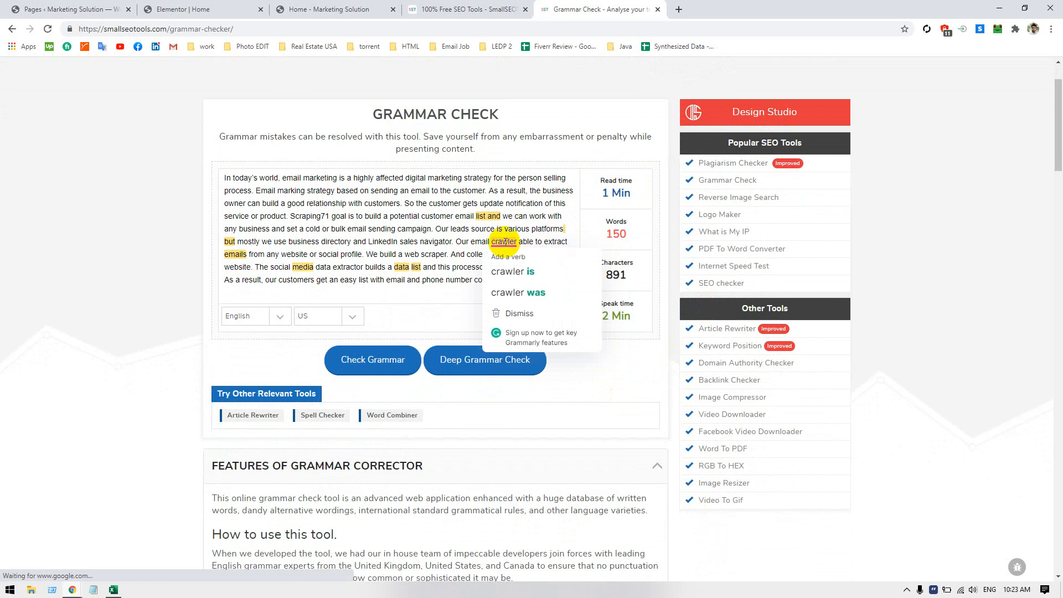
{"action": "left_click", "coordinate": [508, 272]}
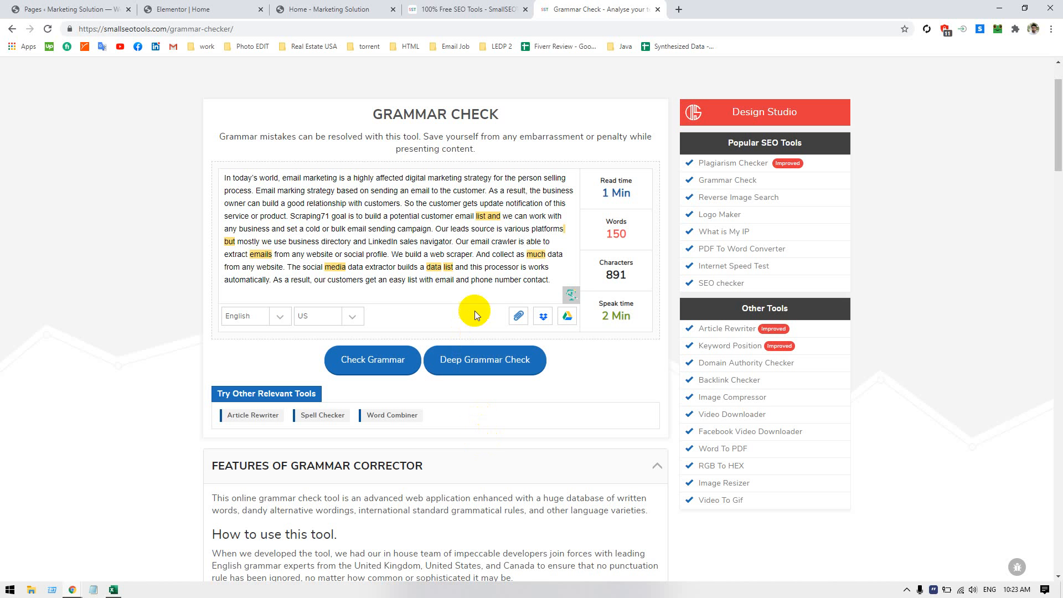
{"action": "left_click", "coordinate": [490, 219]}
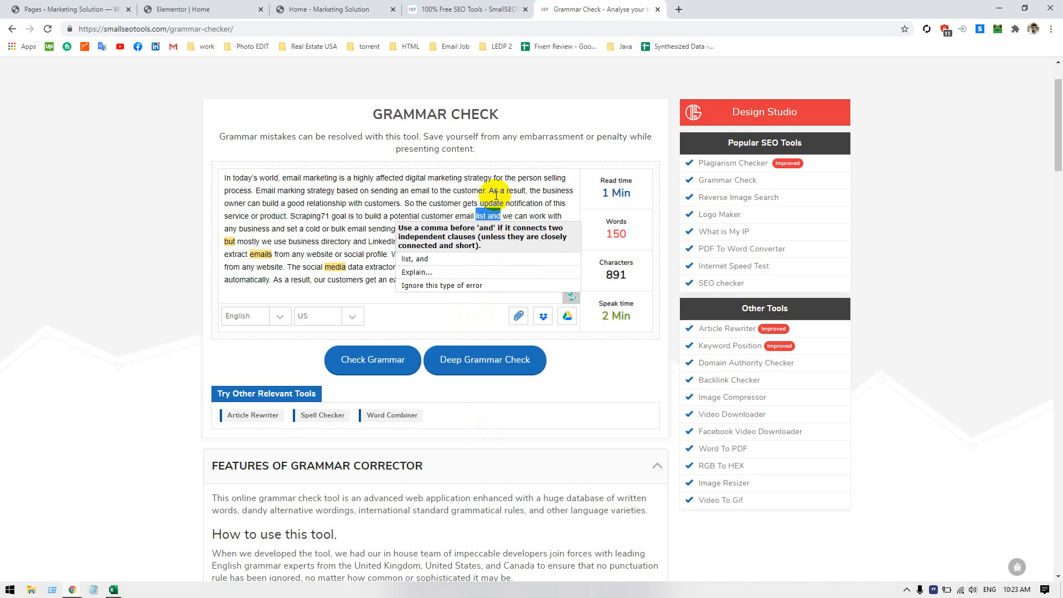
{"action": "left_click", "coordinate": [423, 259]}
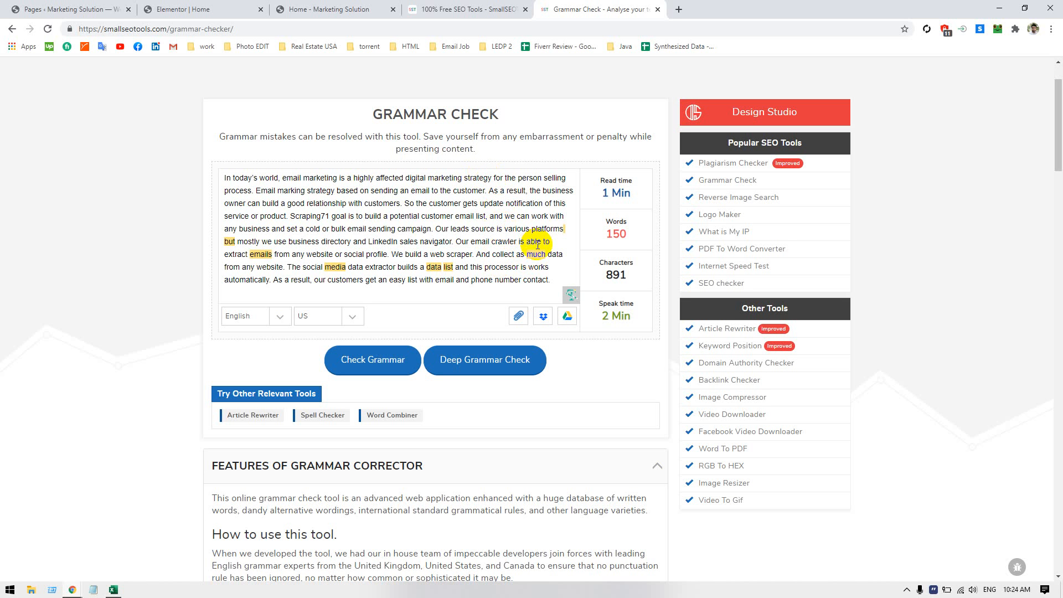
Replace "is" with "uses" before "various platforms" in the sentence about the leads source
{"action": "left_click", "coordinate": [504, 231]}
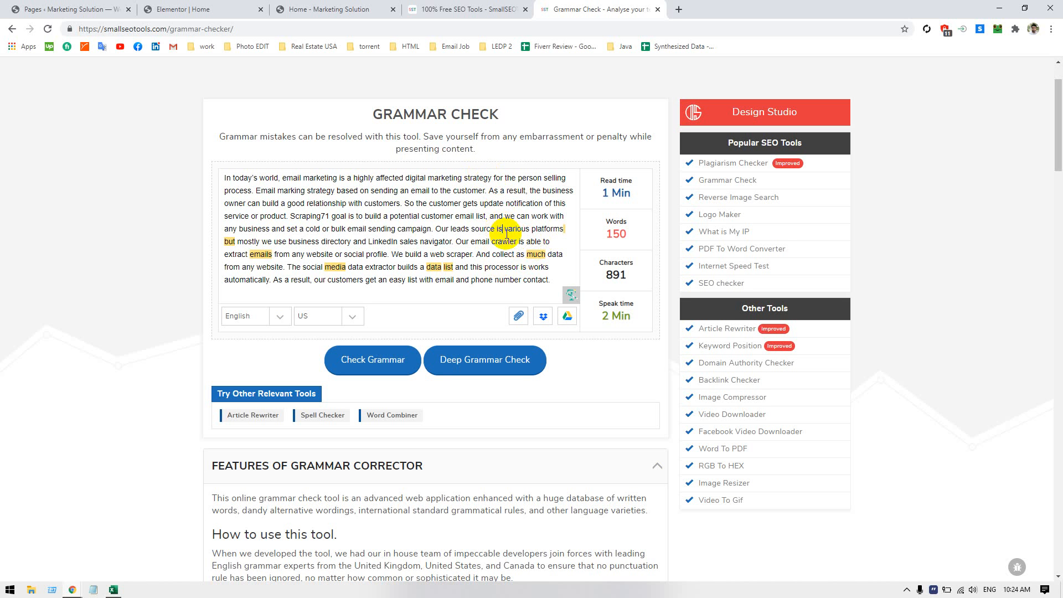
{"action": "key", "text": "BackSpace"}
{"action": "key", "text": "BackSpace"}
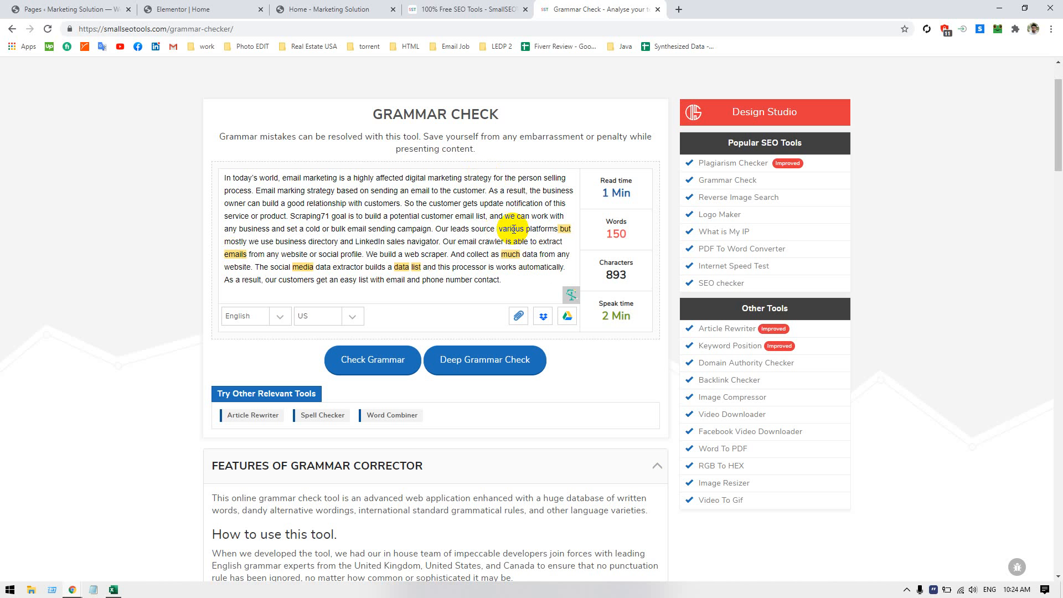
{"action": "type", "text": "use"}
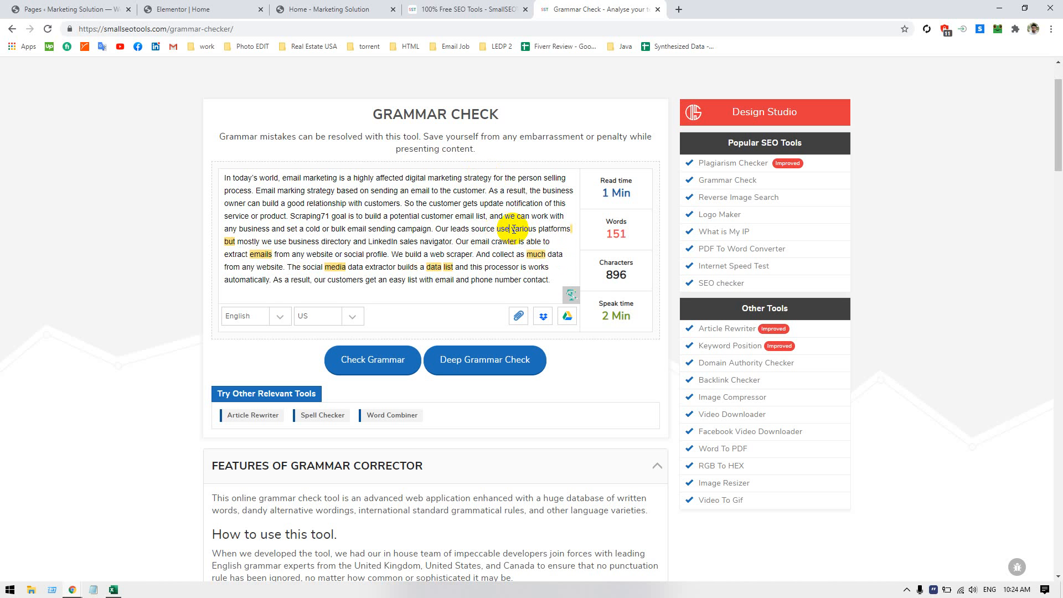
{"action": "key", "text": "BackSpace"}
{"action": "type", "text": "s"}
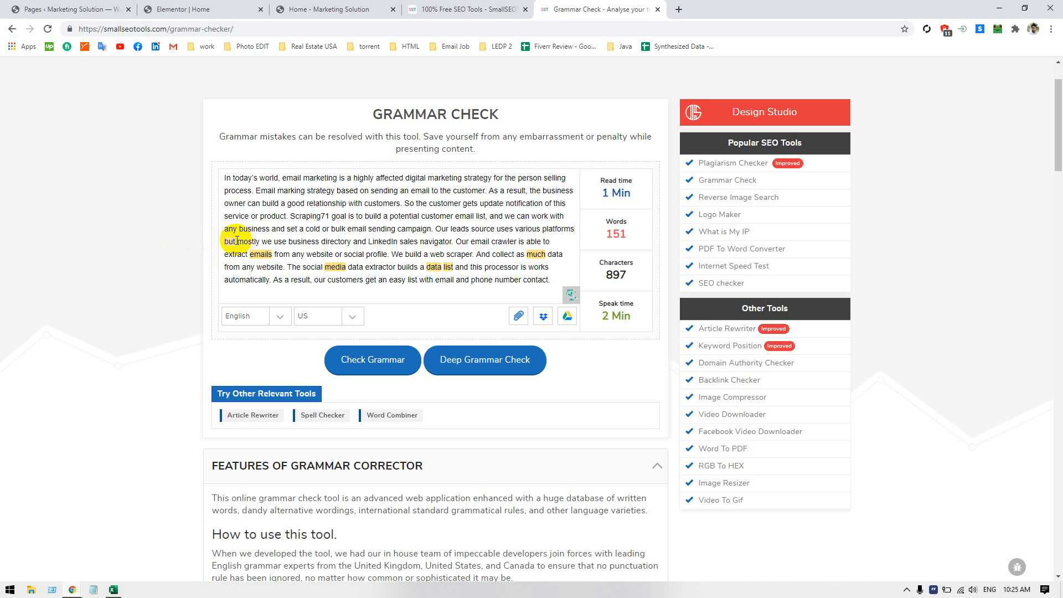
Accept the suggestion ", but" for the highlighted "but" after "platforms"
{"action": "left_click", "coordinate": [230, 242]}
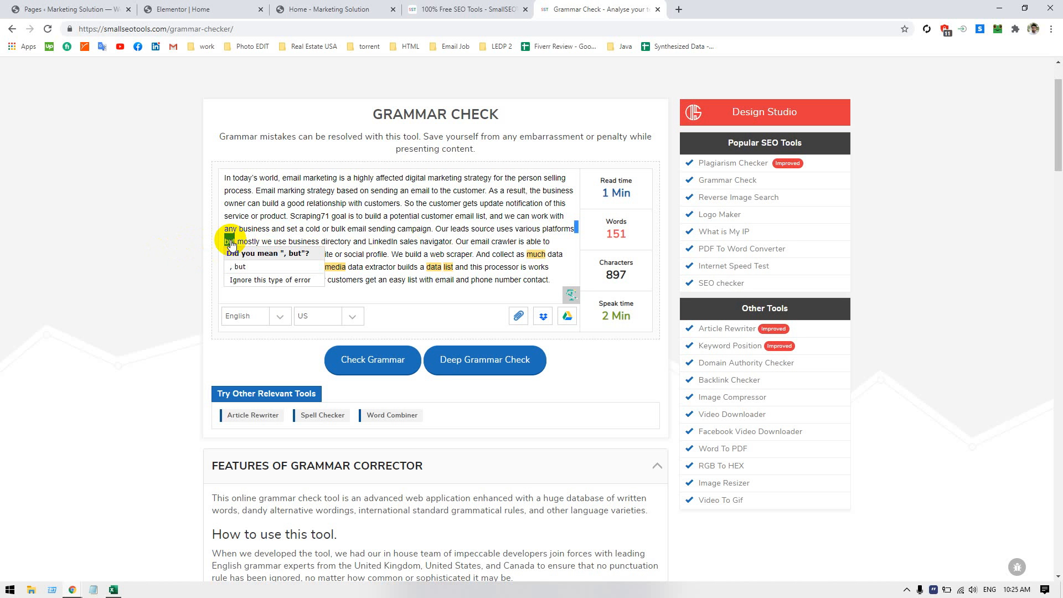
{"action": "left_click", "coordinate": [229, 240]}
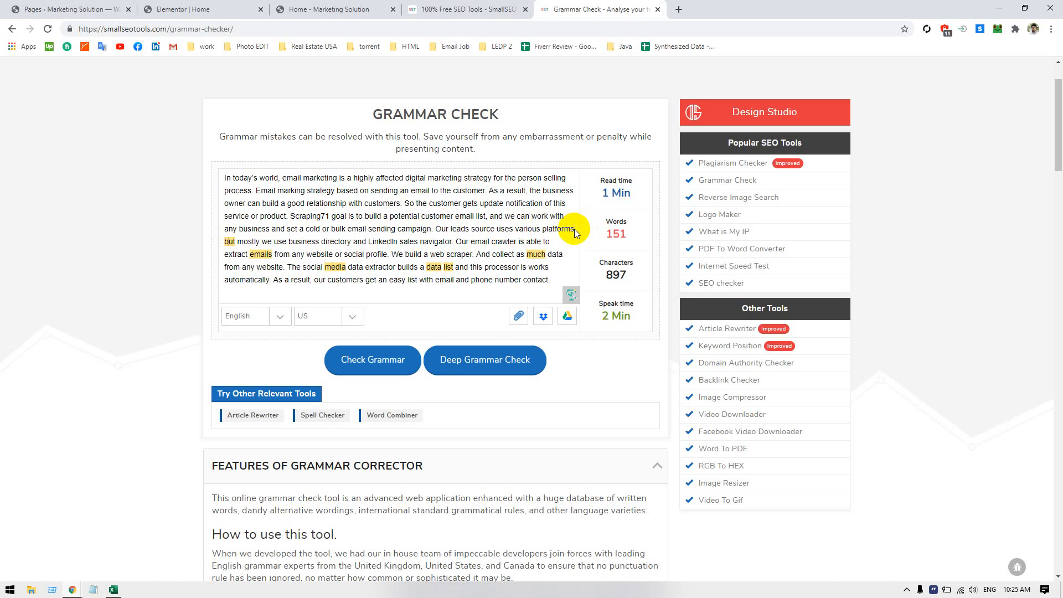
{"action": "type", "text": ","}
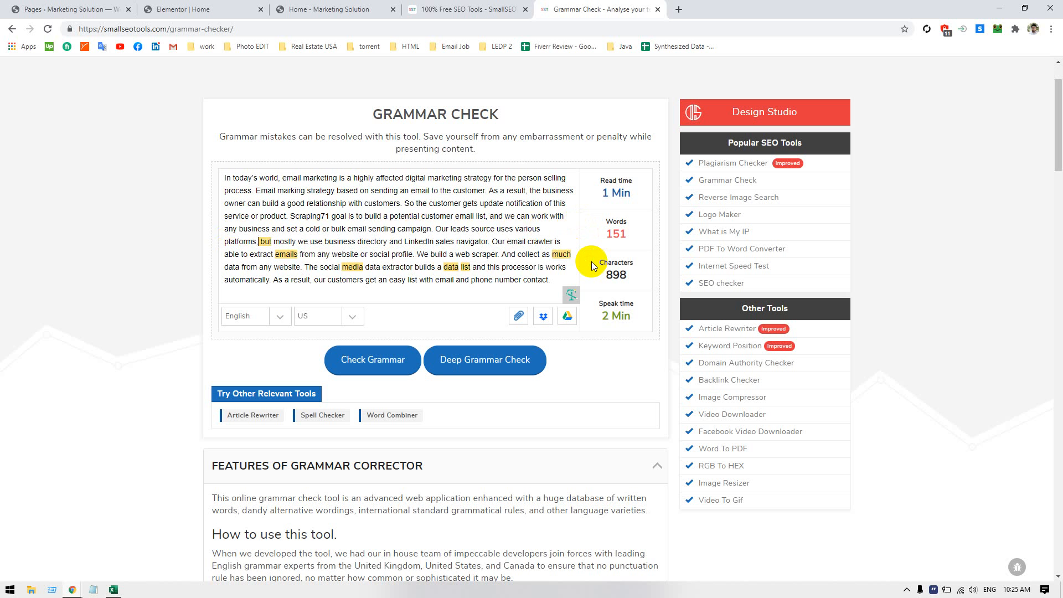
{"action": "key", "text": "BackSpace"}
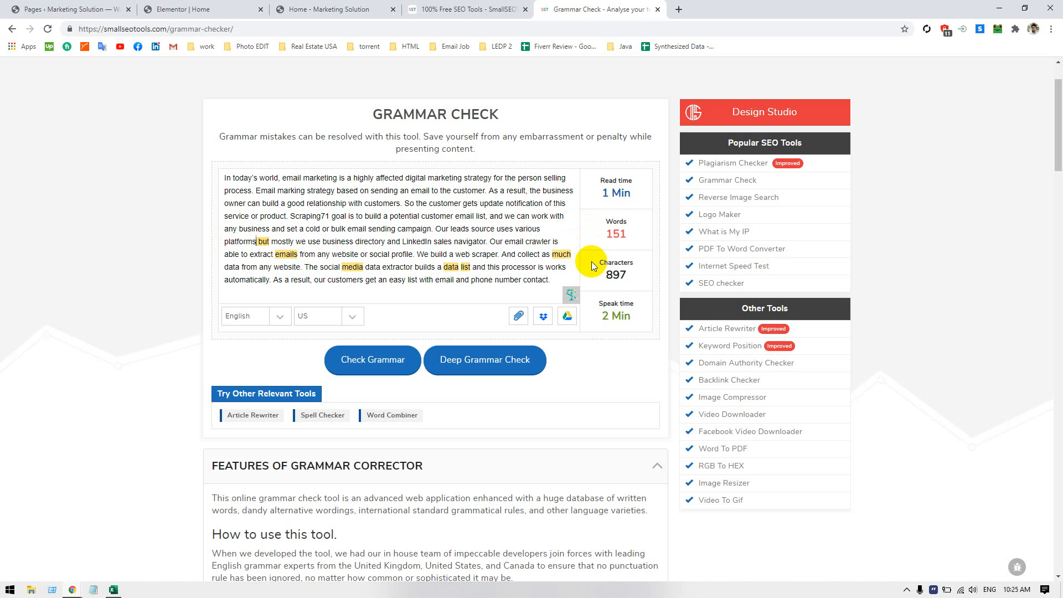
{"action": "left_click", "coordinate": [262, 242]}
{"action": "left_click", "coordinate": [271, 266]}
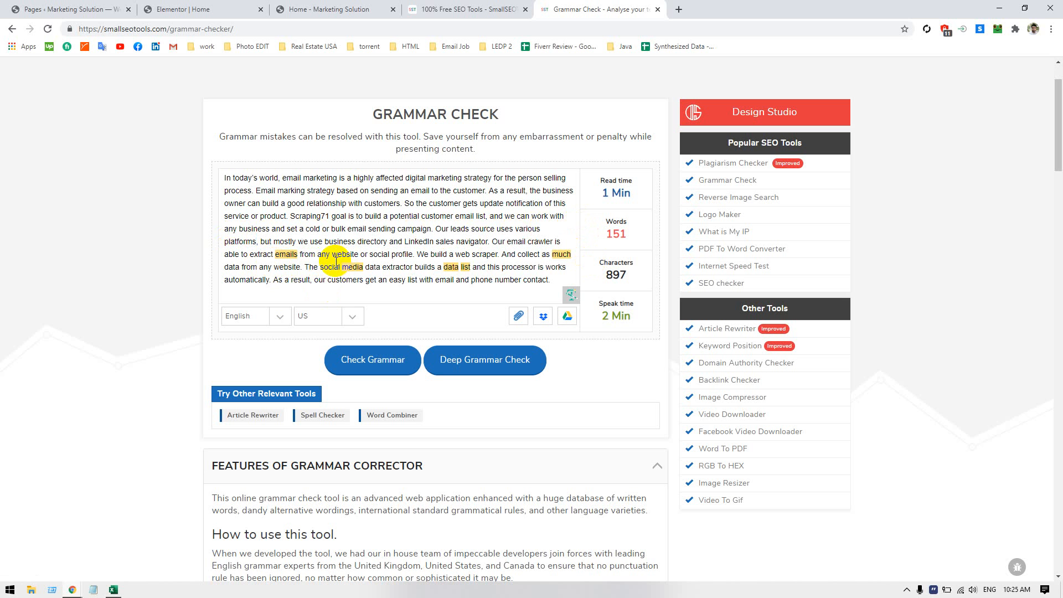
Ignore the error type flagged on "emails" in the email crawler sentence
{"action": "left_click", "coordinate": [286, 256]}
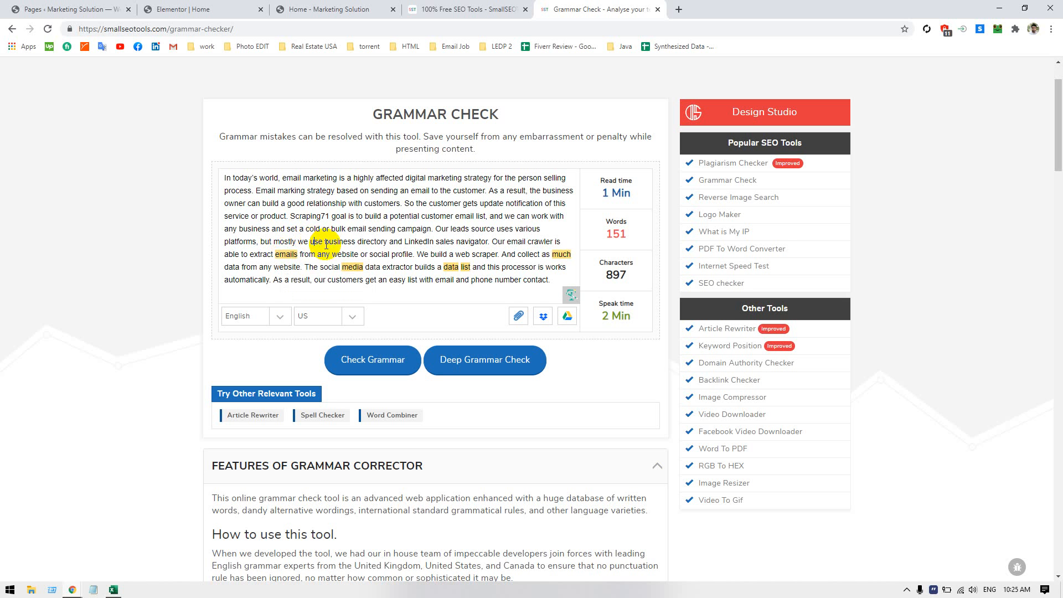
{"action": "left_click", "coordinate": [286, 254]}
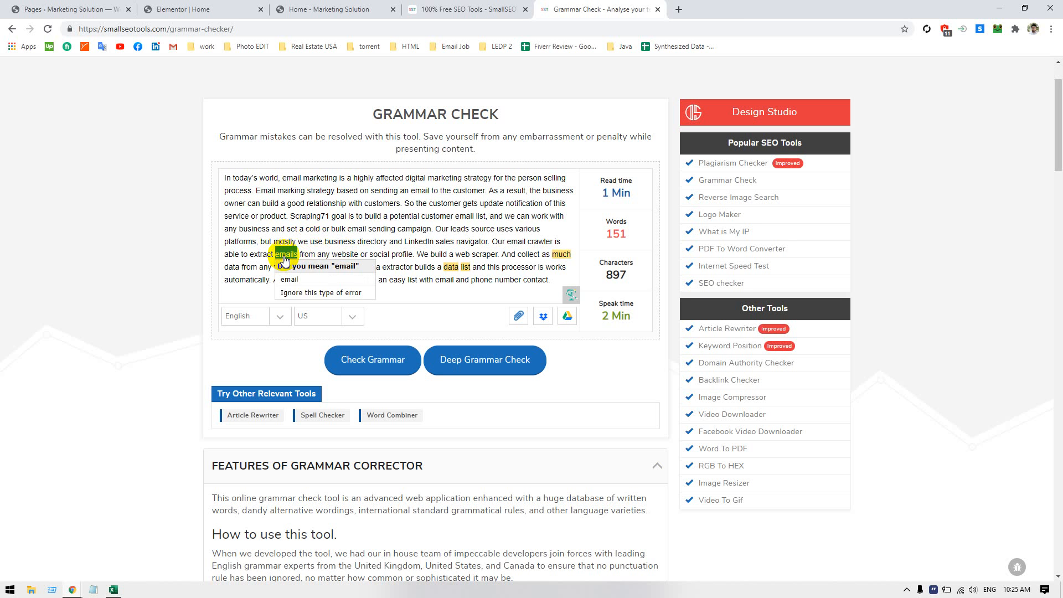
{"action": "left_click", "coordinate": [322, 292]}
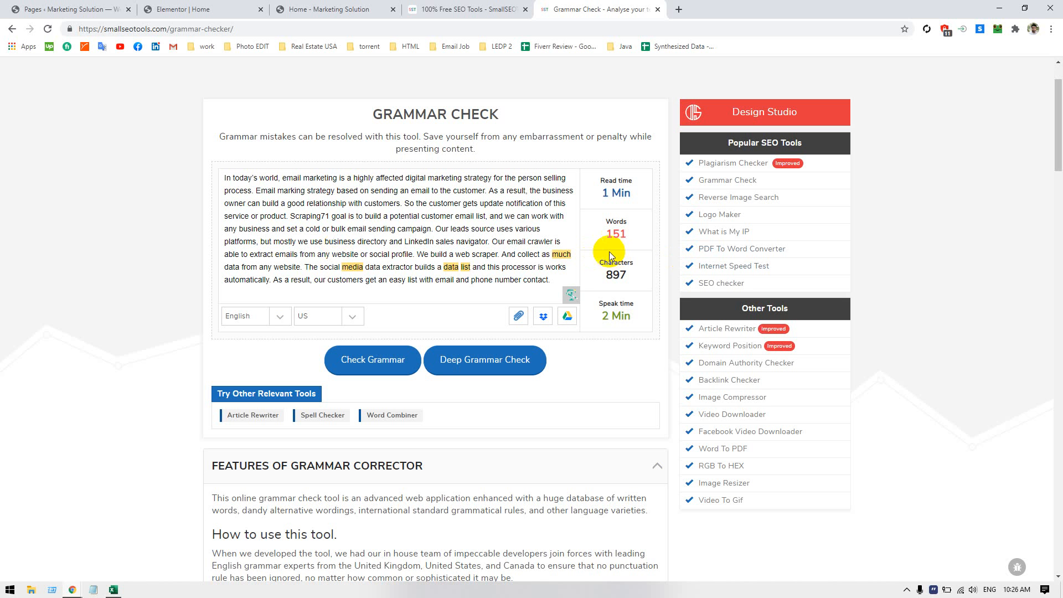
Try adding "as" after the highlighted "much" and replacing it with the suggested "many", and restore "much"
{"action": "left_click", "coordinate": [560, 256]}
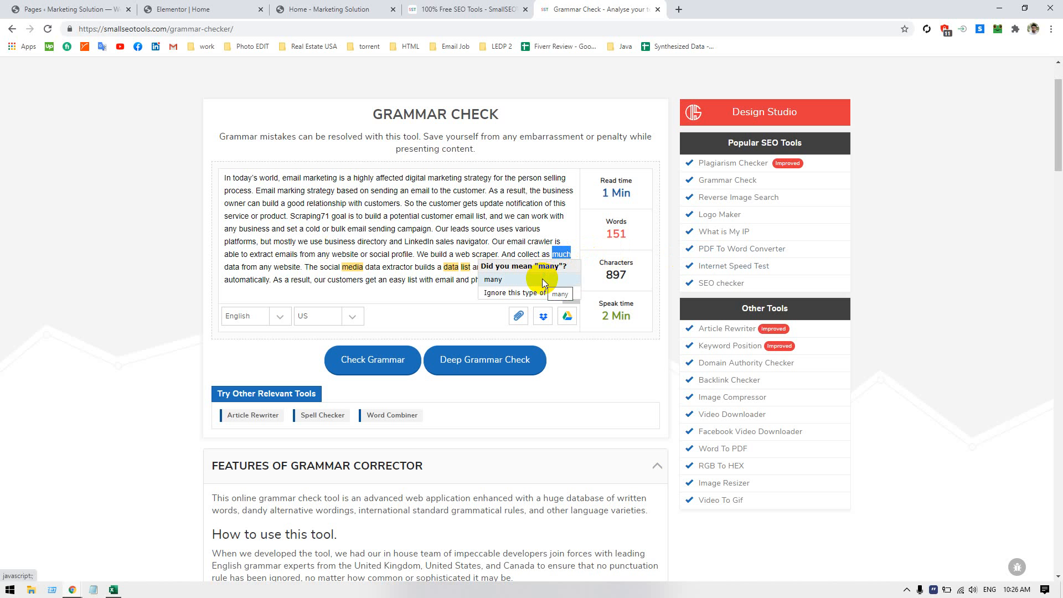
{"action": "left_click", "coordinate": [277, 268]}
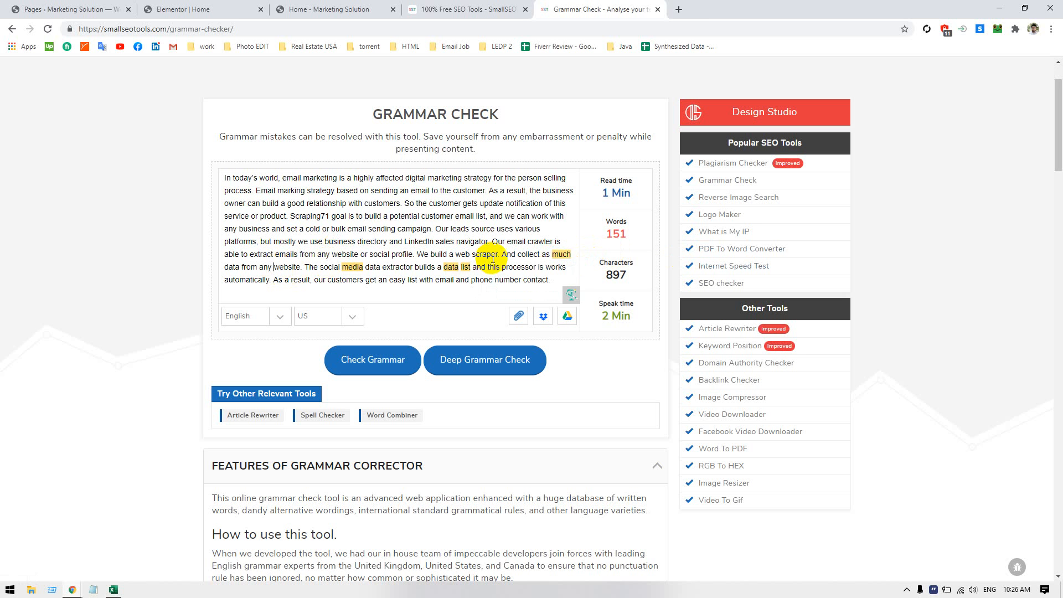
{"action": "left_click", "coordinate": [572, 255]}
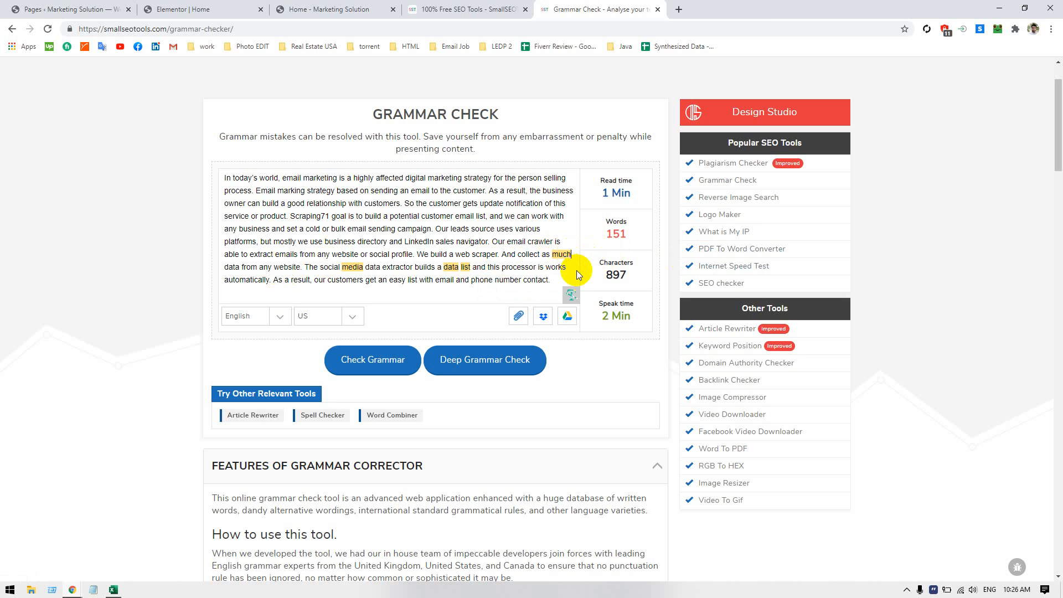
{"action": "type", "text": "as"}
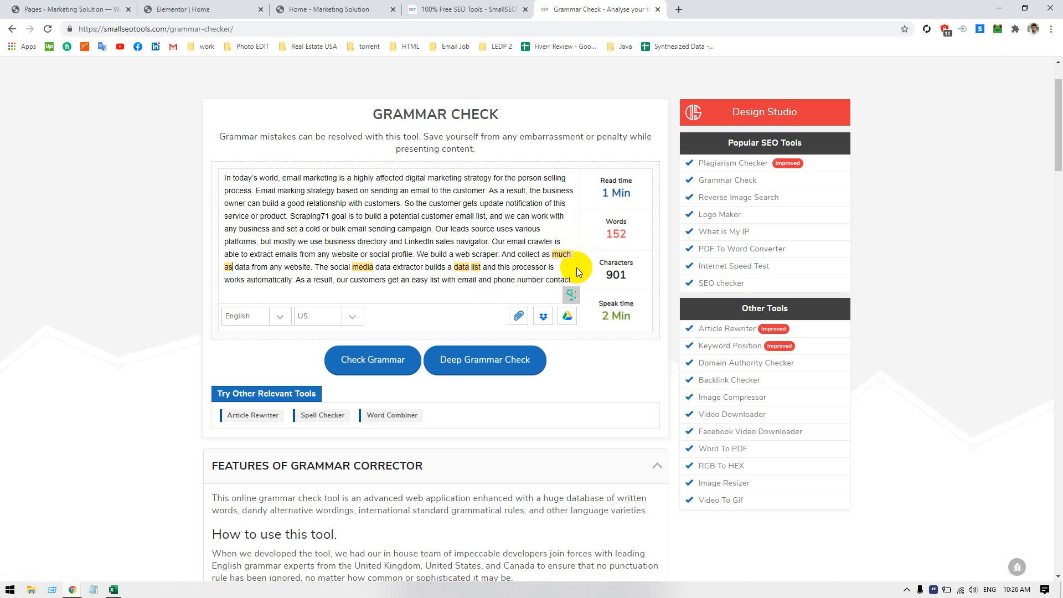
{"action": "left_click", "coordinate": [561, 256]}
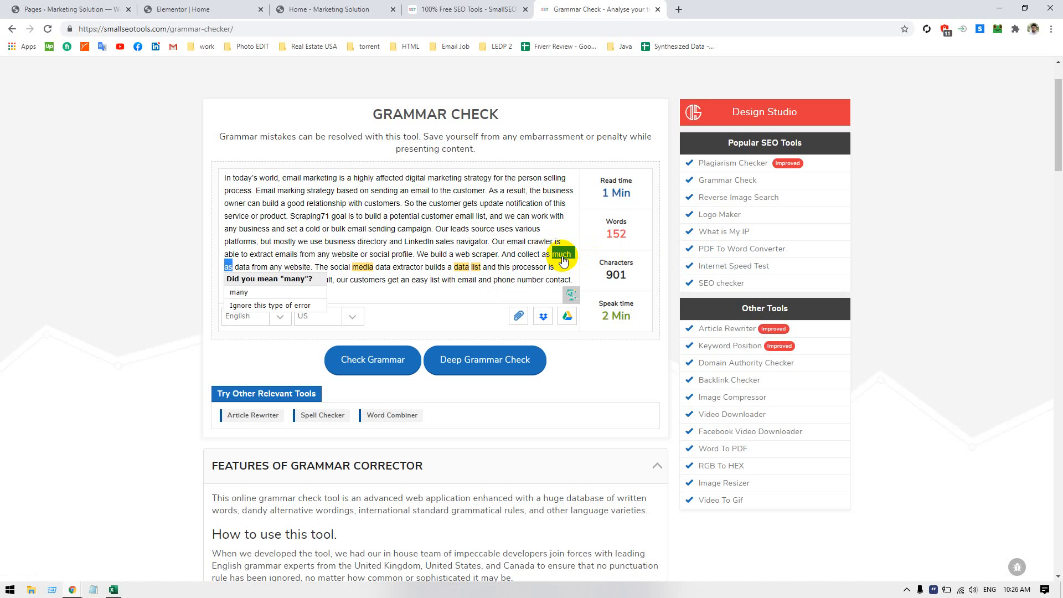
{"action": "left_click", "coordinate": [273, 297]}
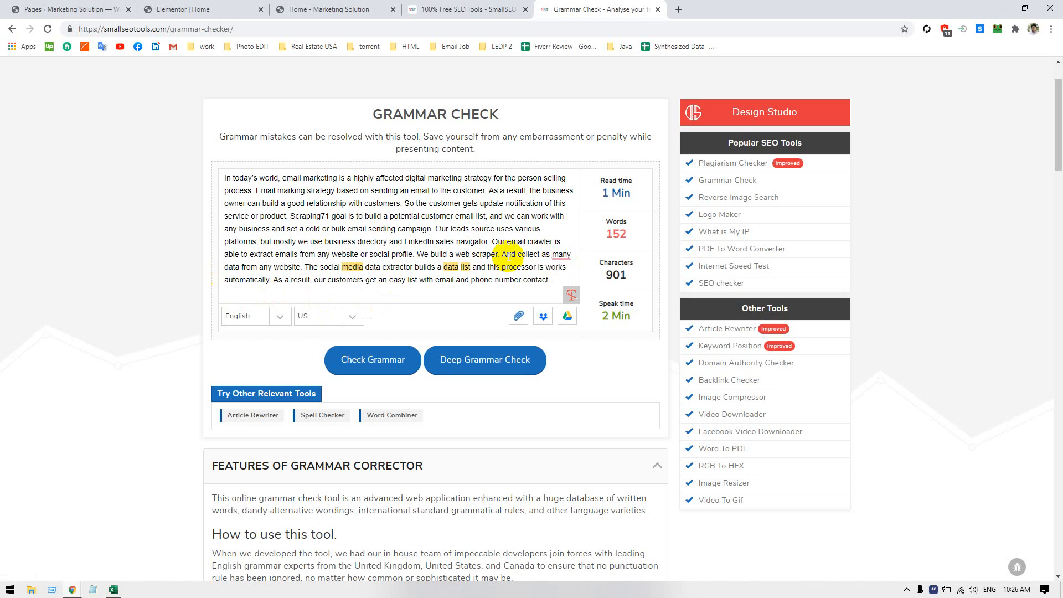
{"action": "left_click", "coordinate": [561, 255]}
{"action": "left_click", "coordinate": [570, 274]}
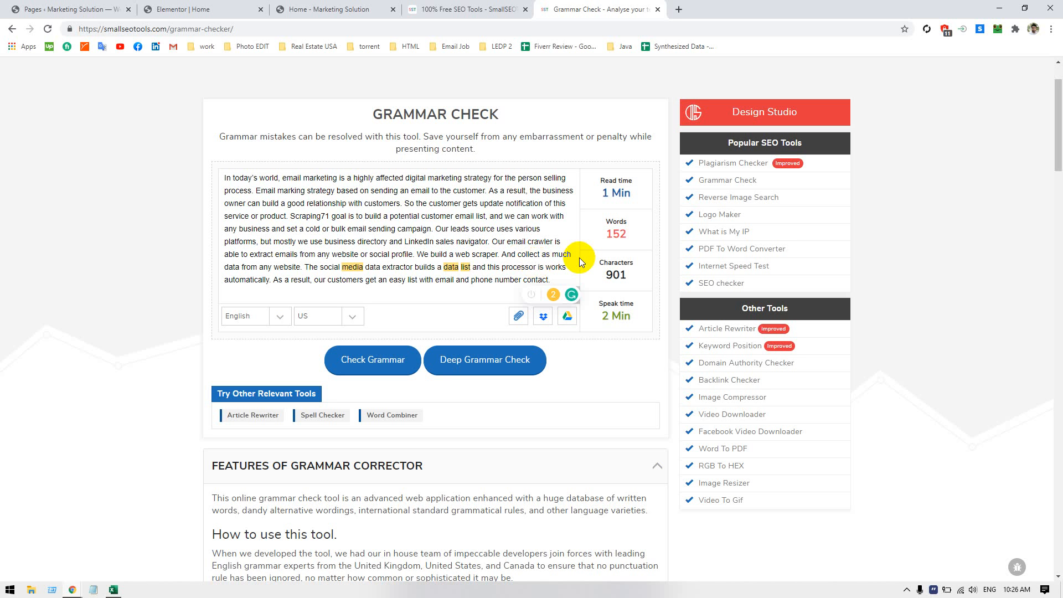
Shorten "processor" to "process" and accept the suggestion "media" in the social media data extractor sentence
{"action": "key", "text": "BackSpace"}
{"action": "key", "text": "BackSpace"}
{"action": "left_click", "coordinate": [352, 267]}
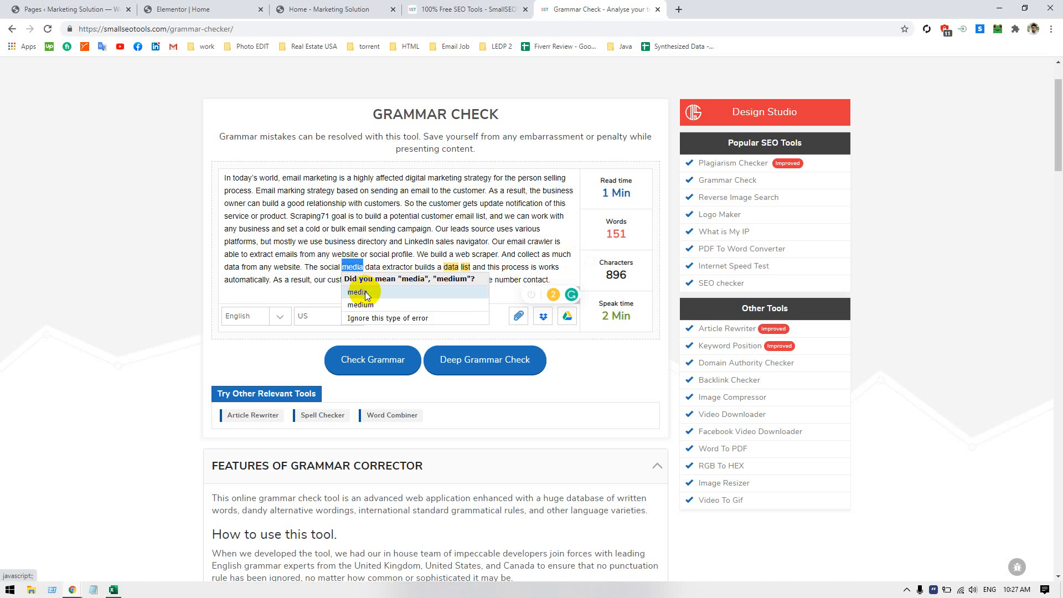
{"action": "left_click", "coordinate": [364, 291]}
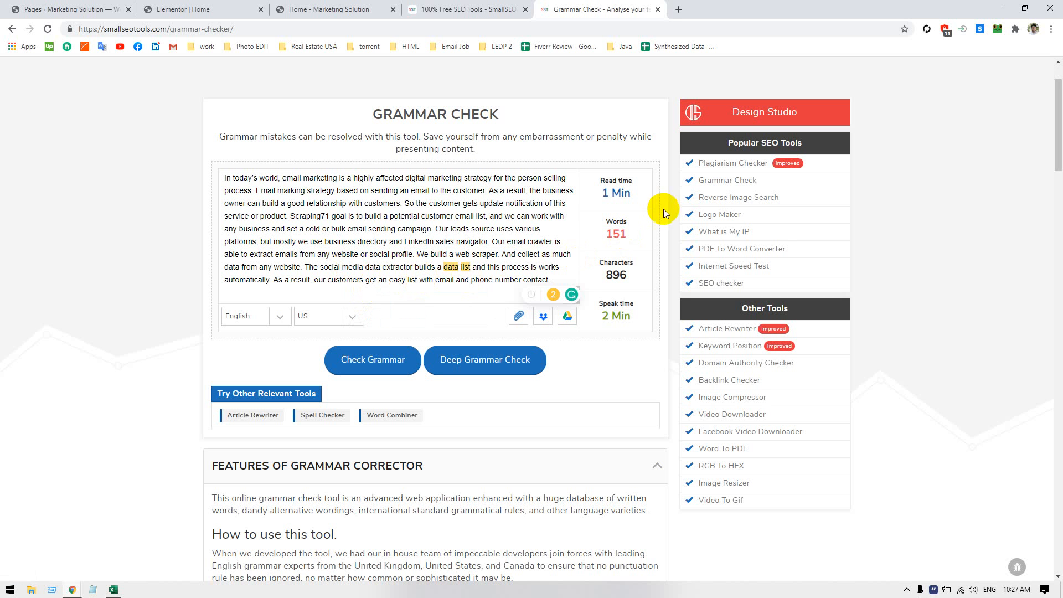
Try changing "works" to "work" after "this process is", and restore "works"
{"action": "left_click", "coordinate": [569, 264]}
{"action": "key", "text": "BackSpace"}
{"action": "key", "text": "Return"}
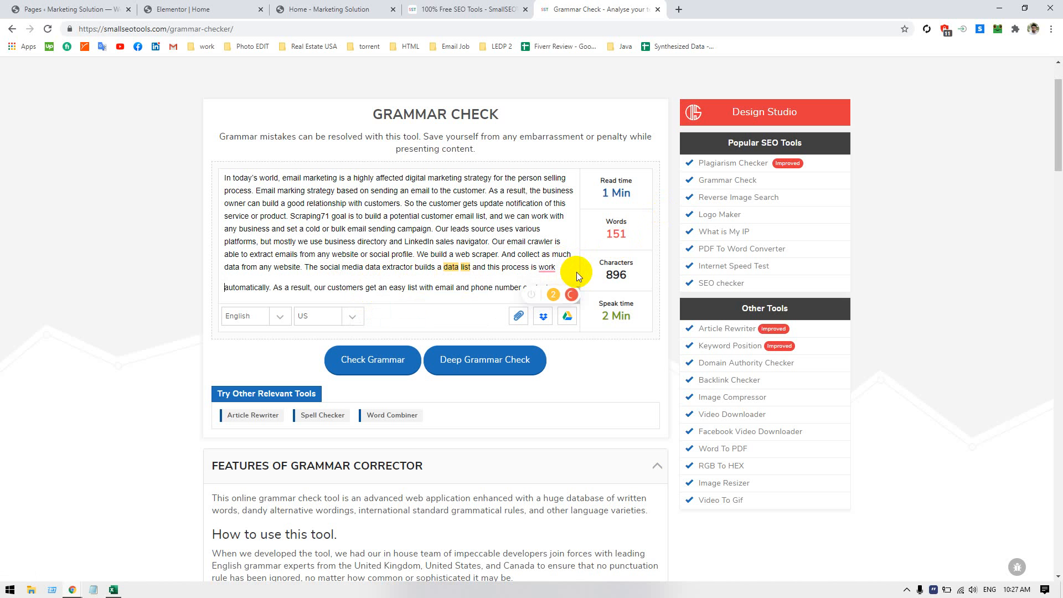
{"action": "key", "text": "BackSpace"}
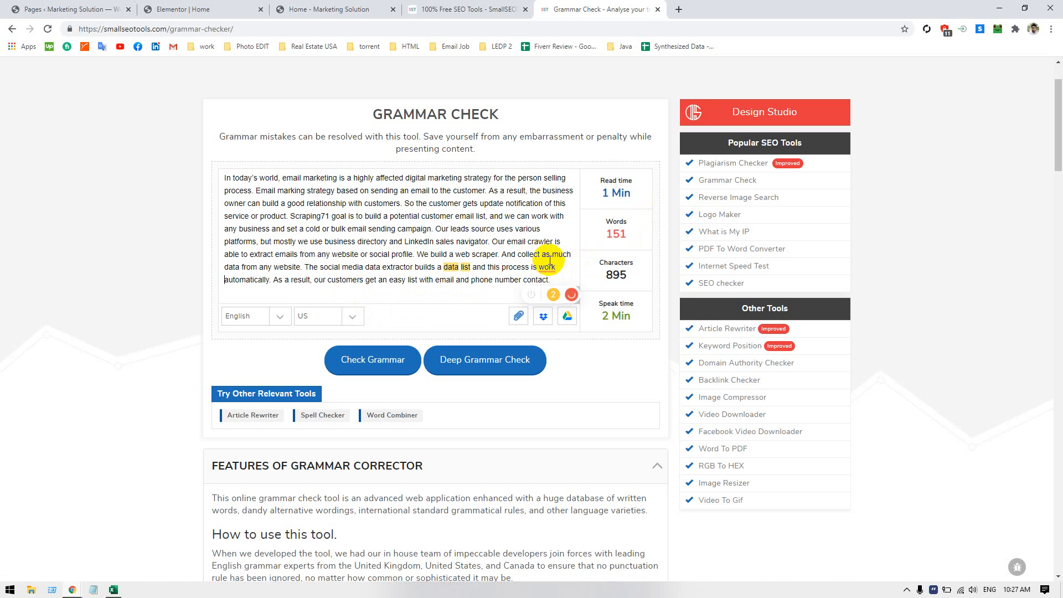
{"action": "mouse_move", "coordinate": [548, 267]}
{"action": "left_click", "coordinate": [609, 281]}
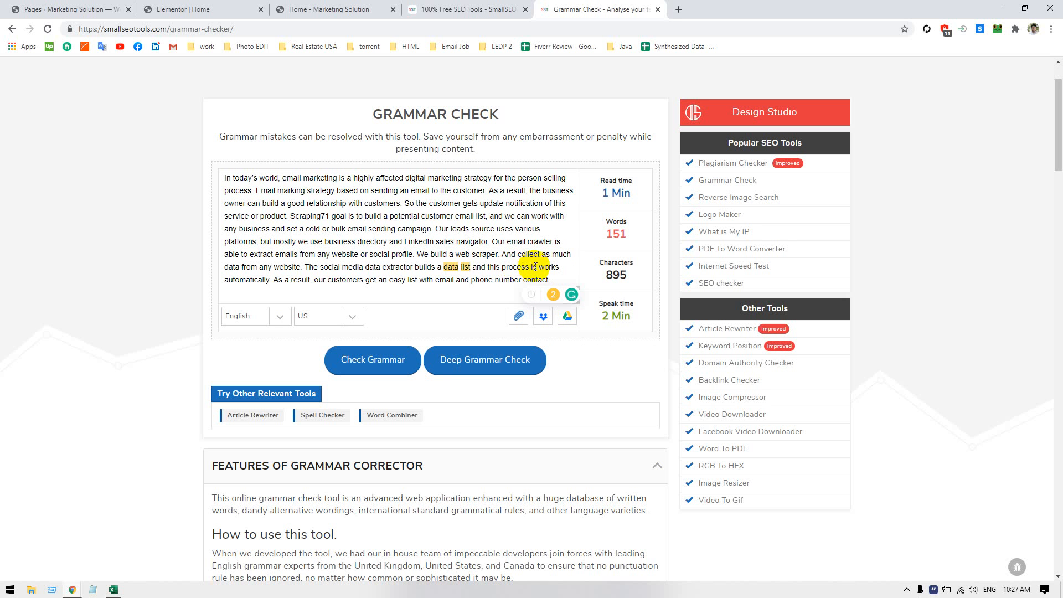
Remove the extra "is" so that the phrase reads "this process works automatically"
{"action": "key", "text": "BackSpace"}
{"action": "key", "text": "BackSpace"}
{"action": "key", "text": "BackSpace"}
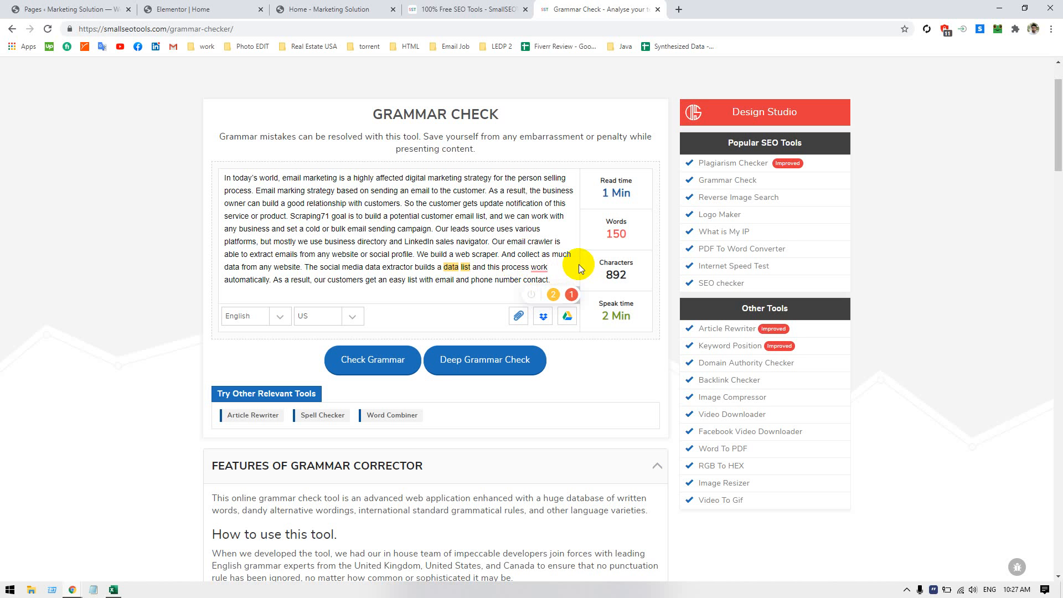
{"action": "type", "text": "as"}
{"action": "key", "text": "BackSpace"}
{"action": "key", "text": "BackSpace"}
{"action": "type", "text": "s"}
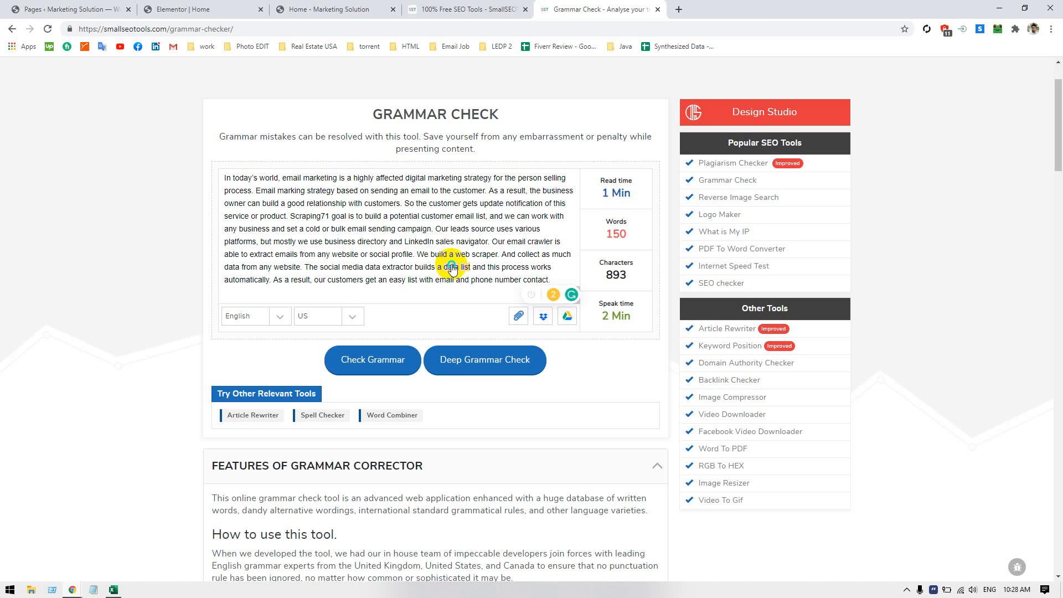
Accept the suggestion "list," after "data" and check the suggestion for the highlighted "data" without applying it
{"action": "right_click", "coordinate": [452, 268]}
{"action": "left_click", "coordinate": [453, 269]}
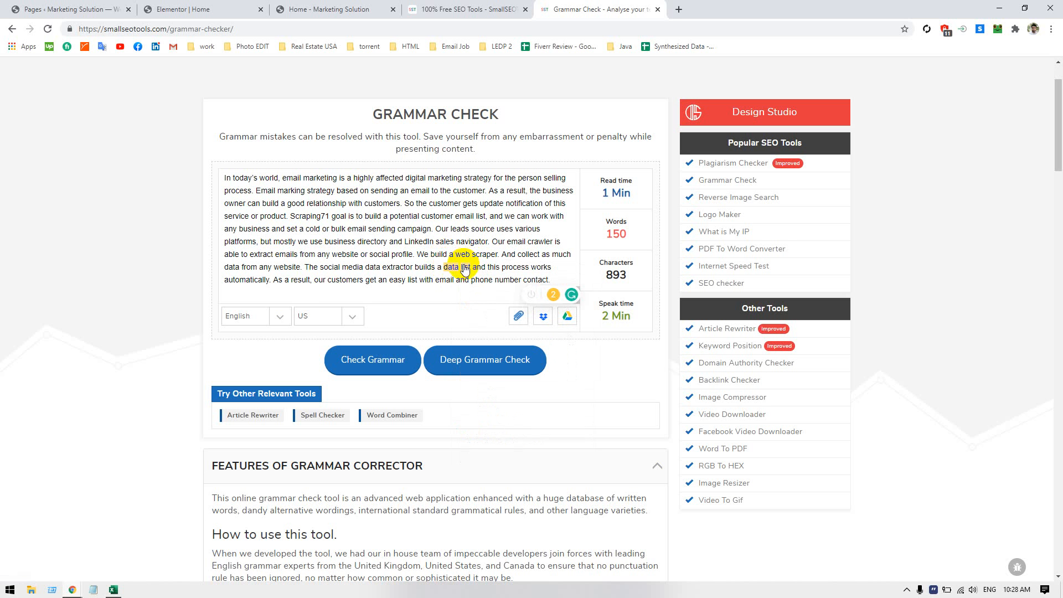
{"action": "left_click", "coordinate": [465, 269]}
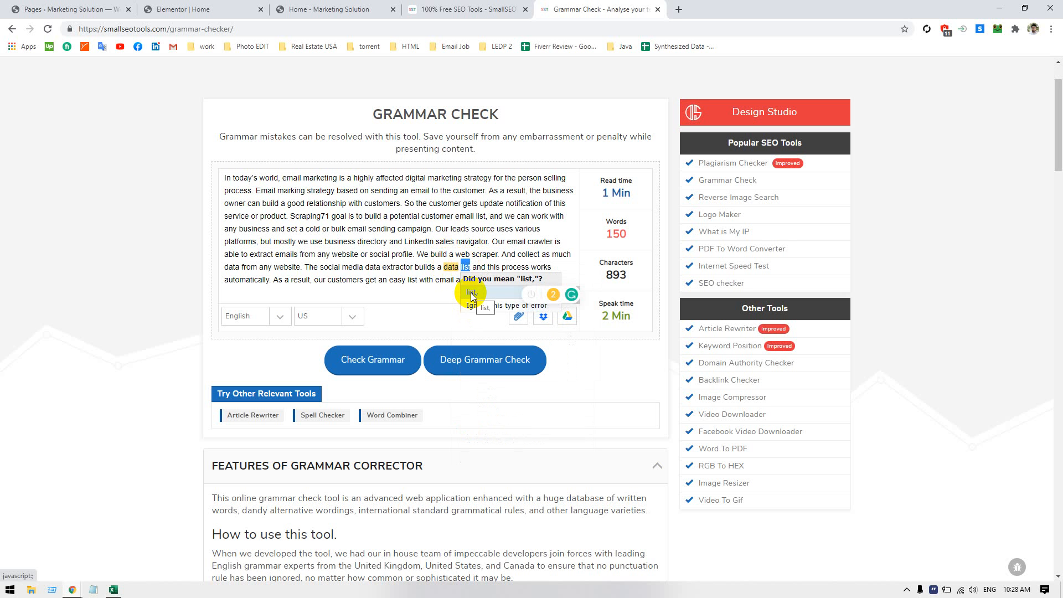
{"action": "left_click", "coordinate": [470, 292]}
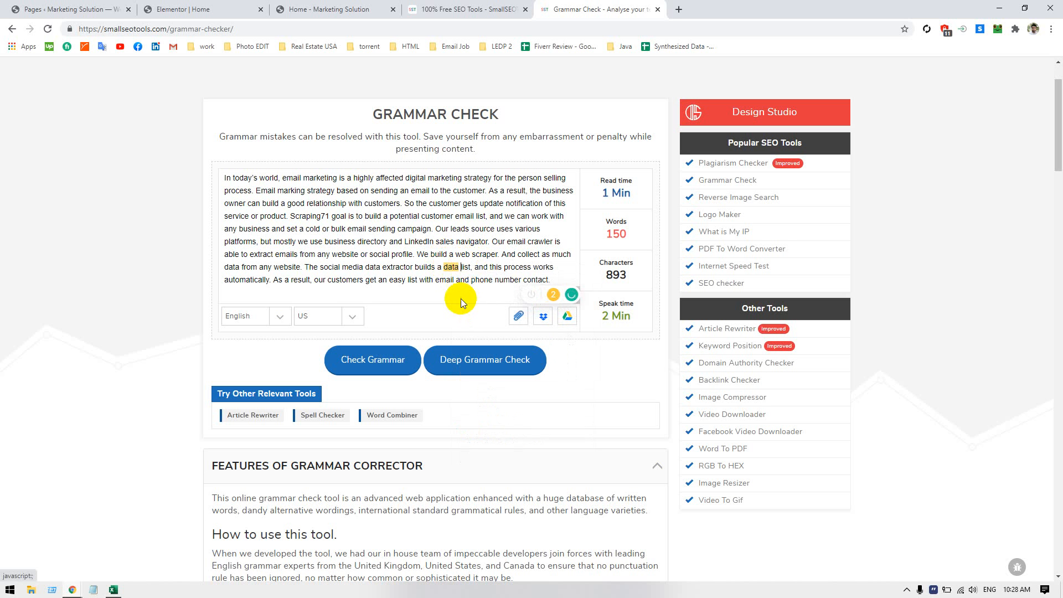
{"action": "right_click", "coordinate": [452, 270]}
{"action": "left_click", "coordinate": [452, 270]}
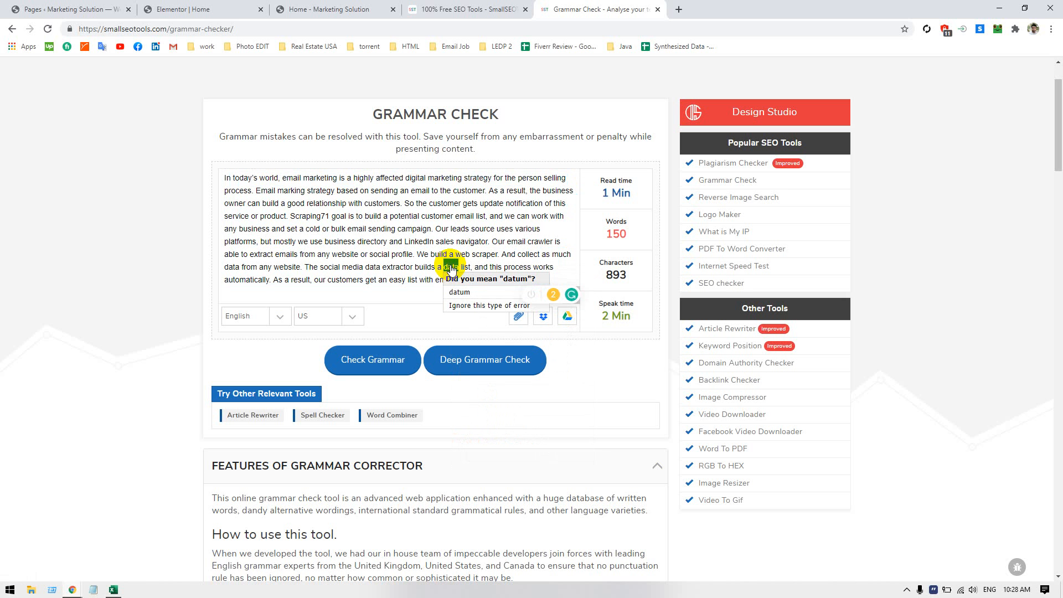
{"action": "left_click", "coordinate": [425, 216]}
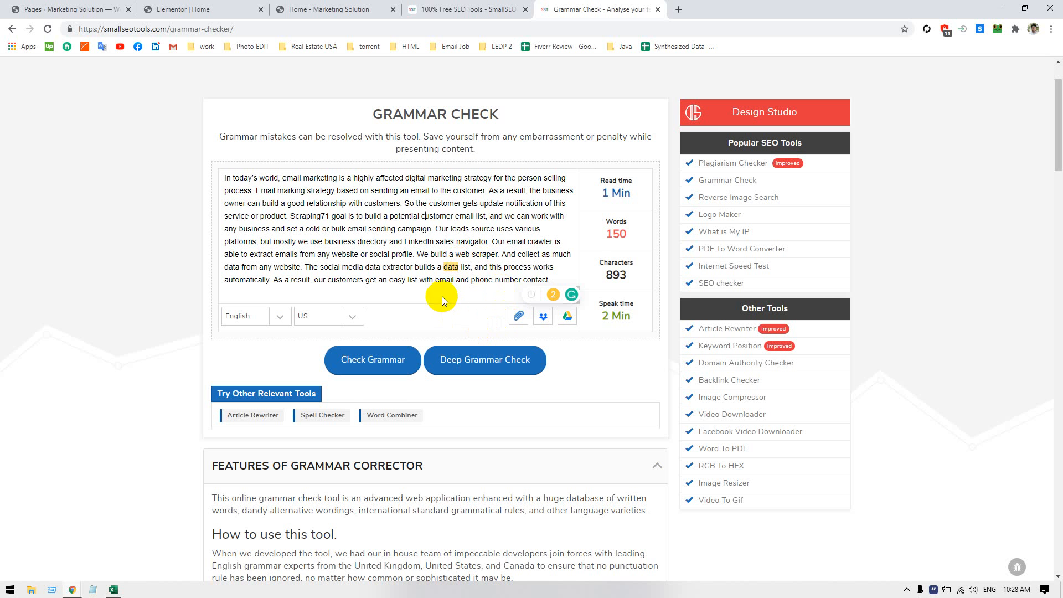
Copy the entire corrected email marketing paragraph from the grammar checker and return to the home page in Elementor
{"action": "scroll", "coordinate": [394, 254], "scroll_direction": "down", "scroll_amount": 1}
{"action": "scroll", "coordinate": [393, 254], "scroll_direction": "up", "scroll_amount": 2}
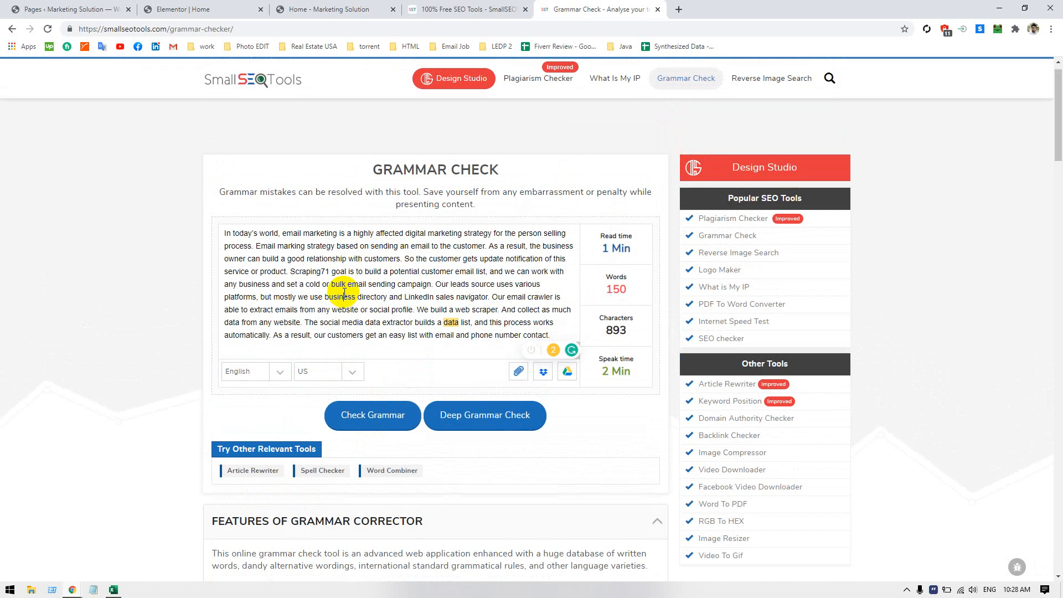
{"action": "key", "text": "ctrl+a"}
{"action": "key", "text": "ctrl+c"}
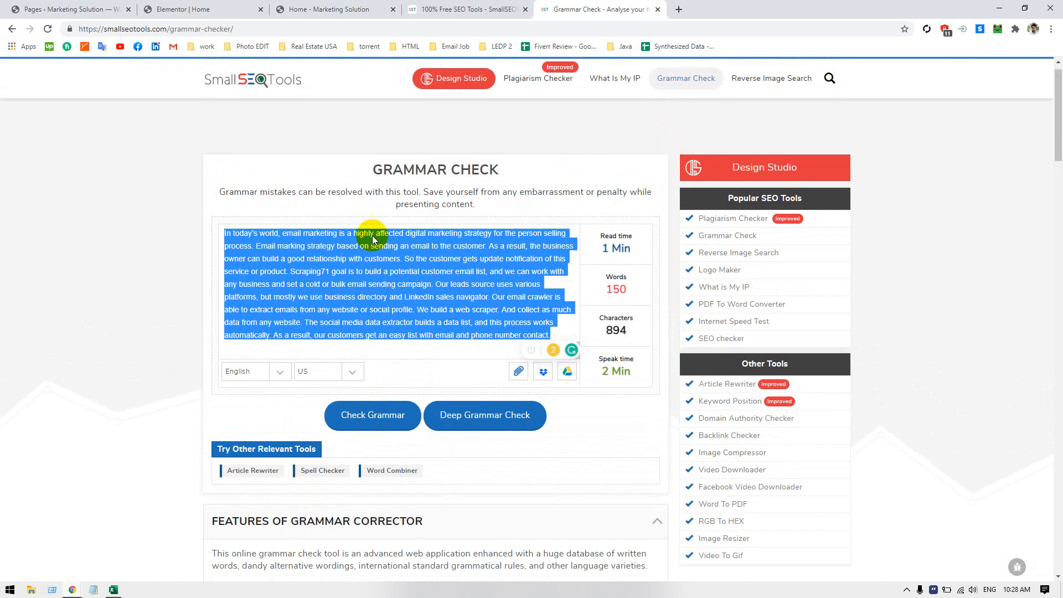
{"action": "left_click", "coordinate": [220, 7]}
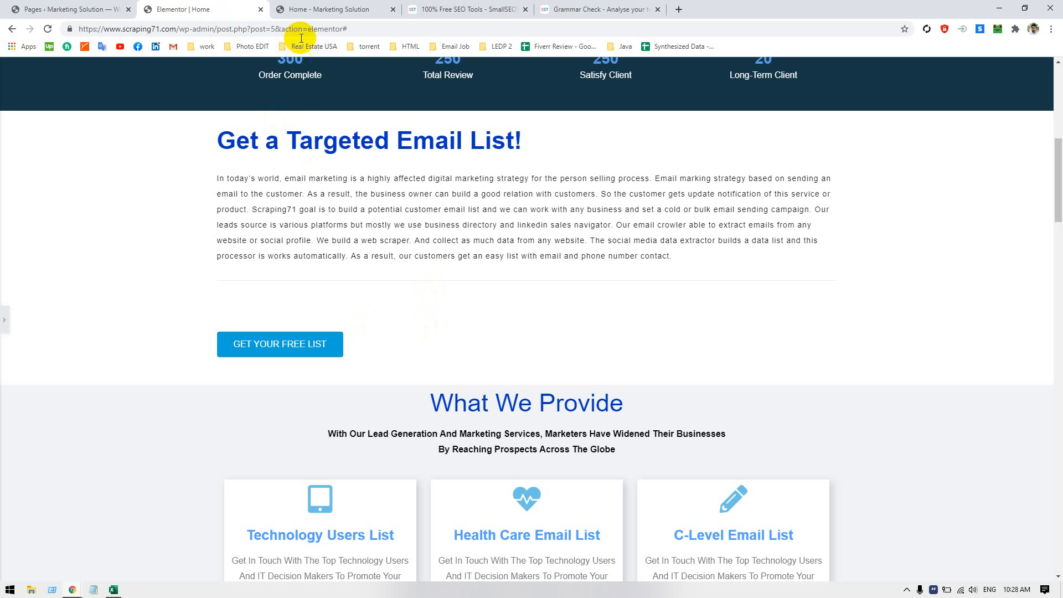
{"action": "left_click", "coordinate": [314, 9]}
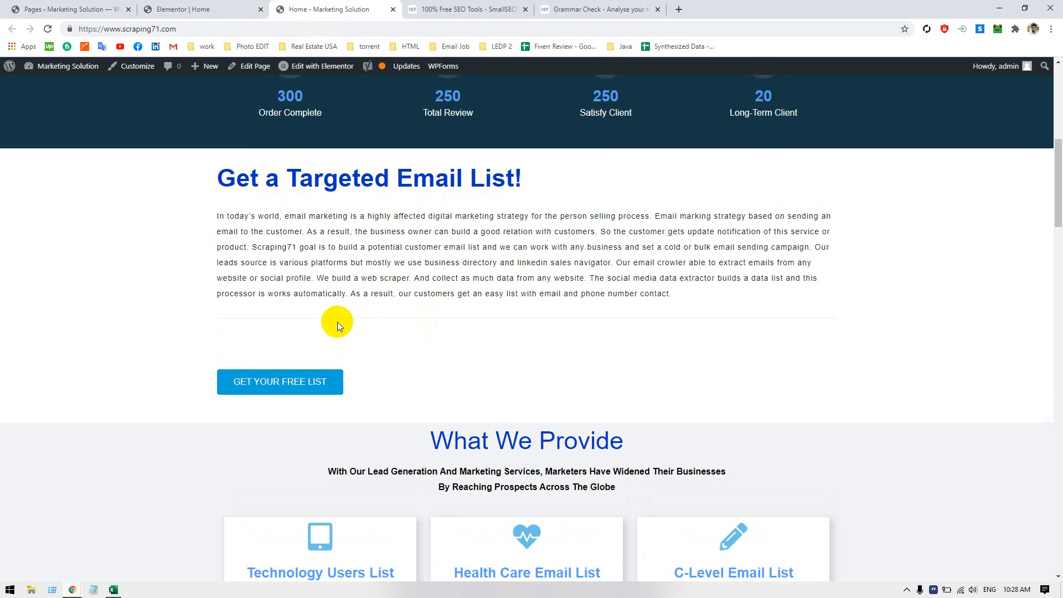
{"action": "left_click", "coordinate": [217, 10]}
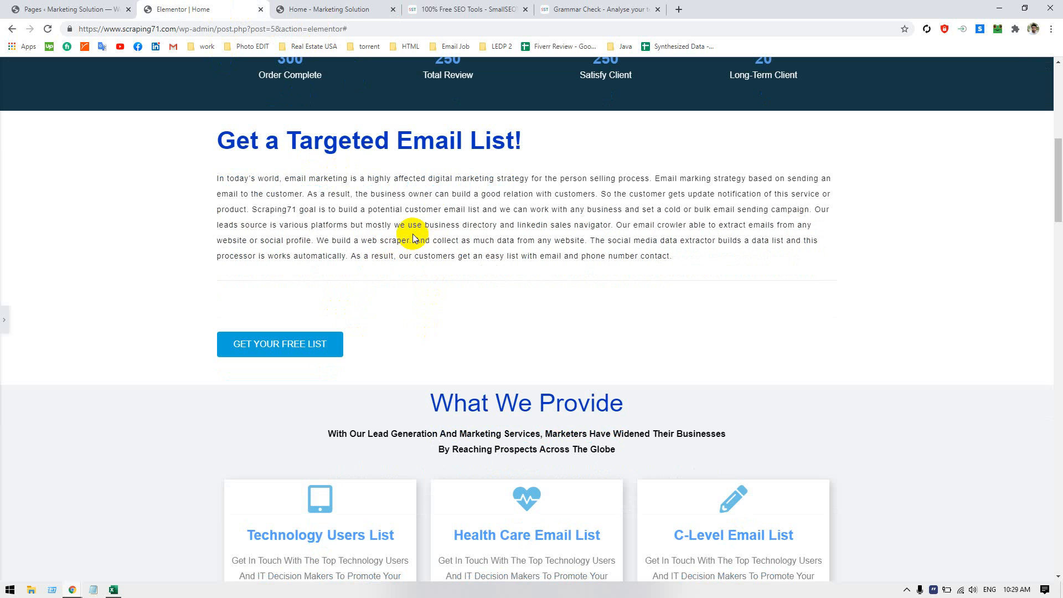
Replace the paragraph under "Get a Targeted Email List!" with the copied corrected text and update the page
{"action": "left_click", "coordinate": [569, 280]}
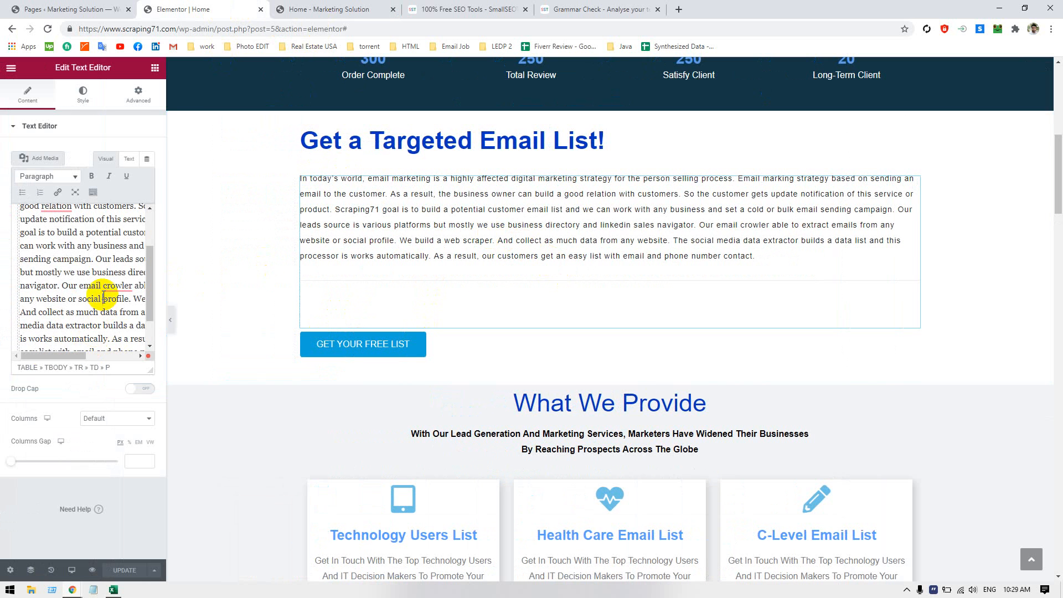
{"action": "key", "text": "ctrl+a"}
{"action": "key", "text": "ctrl+v"}
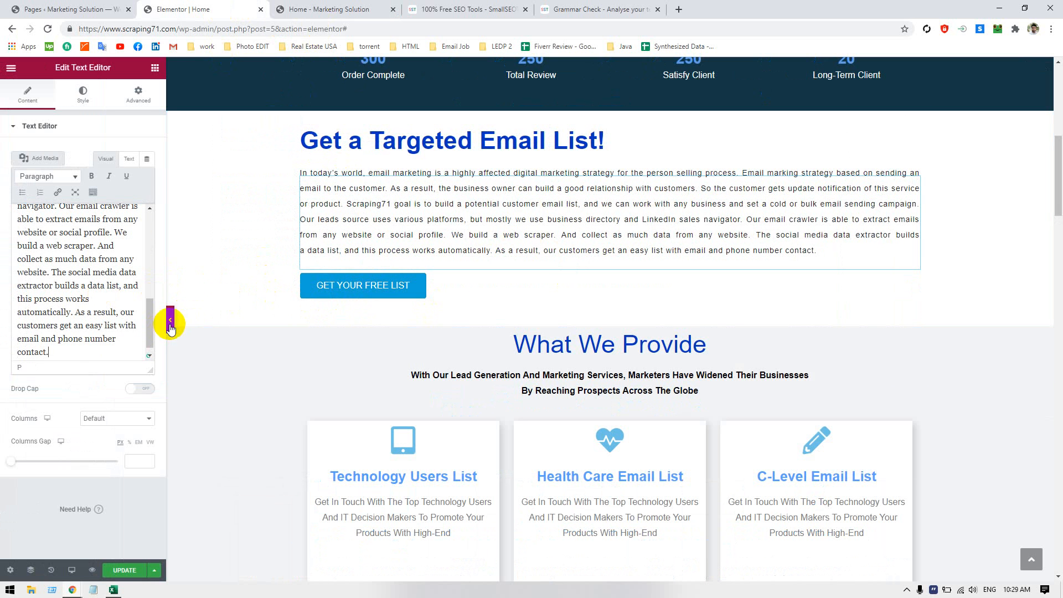
{"action": "left_click", "coordinate": [124, 569]}
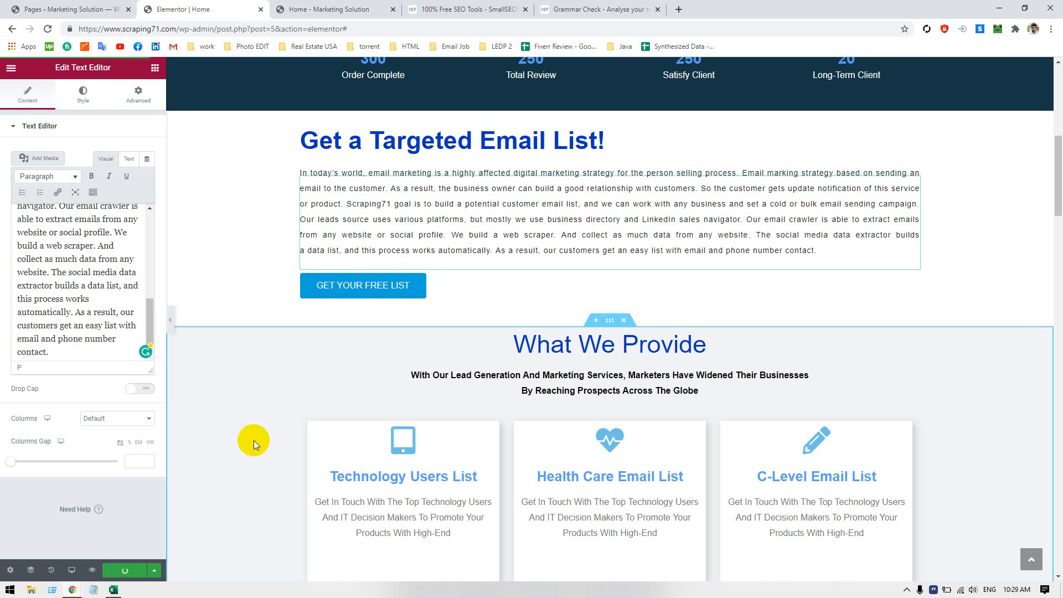
{"action": "left_click", "coordinate": [170, 320]}
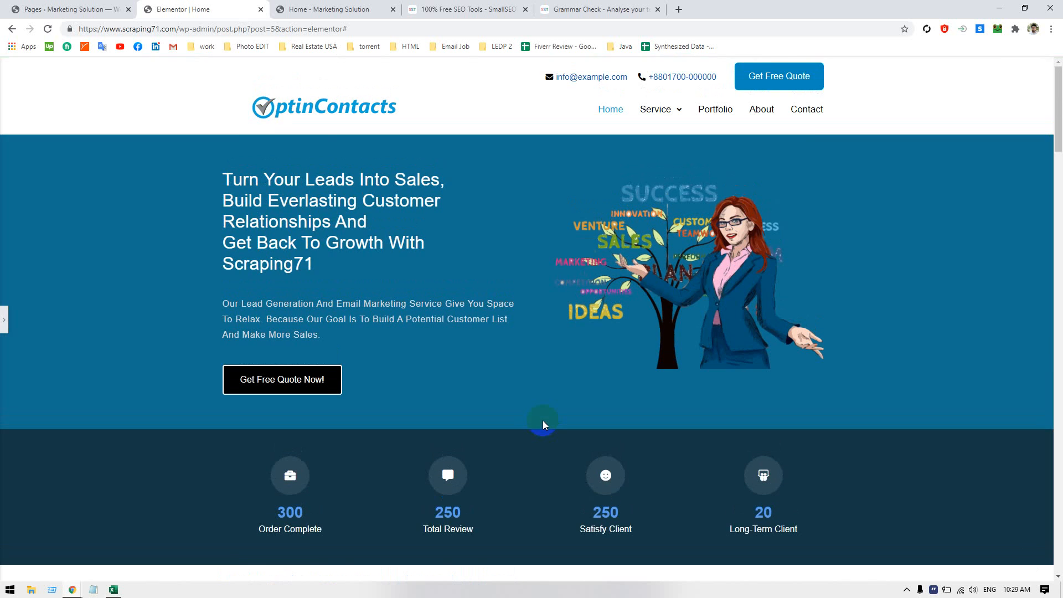
{"action": "scroll", "coordinate": [543, 420], "scroll_direction": "down", "scroll_amount": 7}
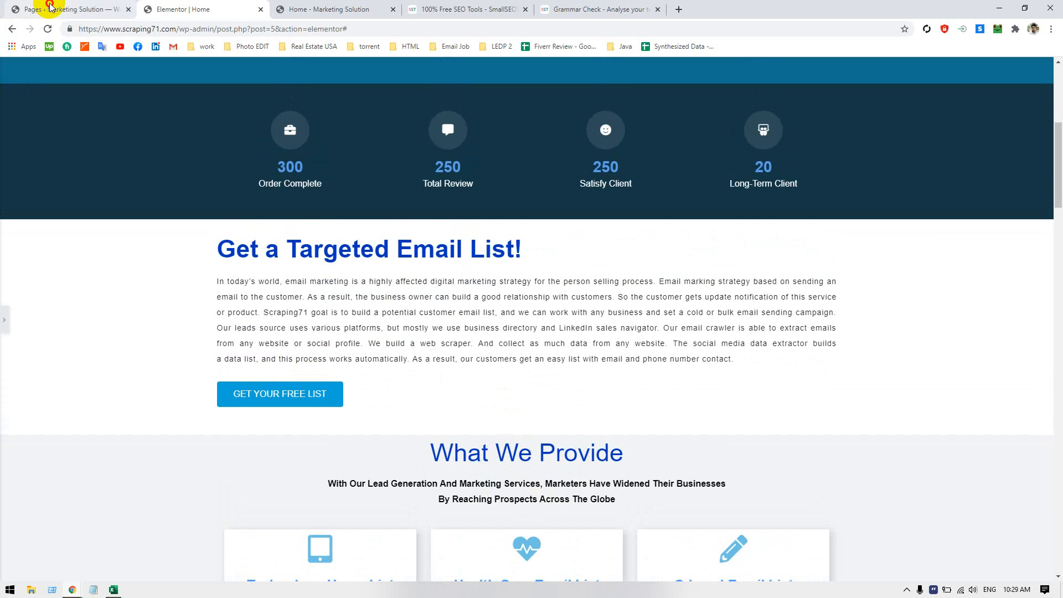
Close the live home page tab and open a new WordPress post in its own browser tab
{"action": "left_click", "coordinate": [51, 7]}
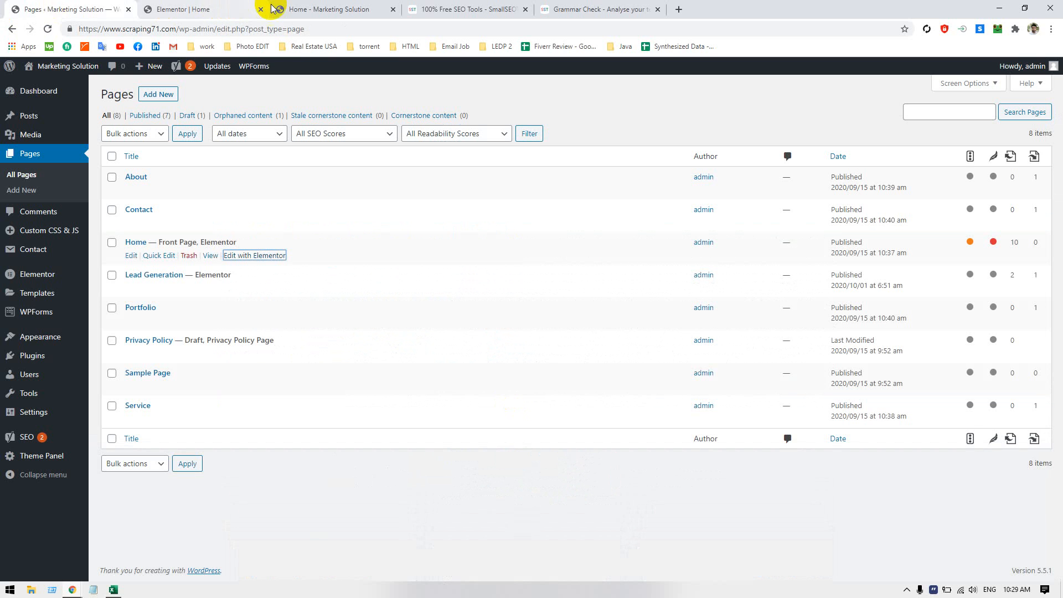
{"action": "left_click", "coordinate": [274, 8]}
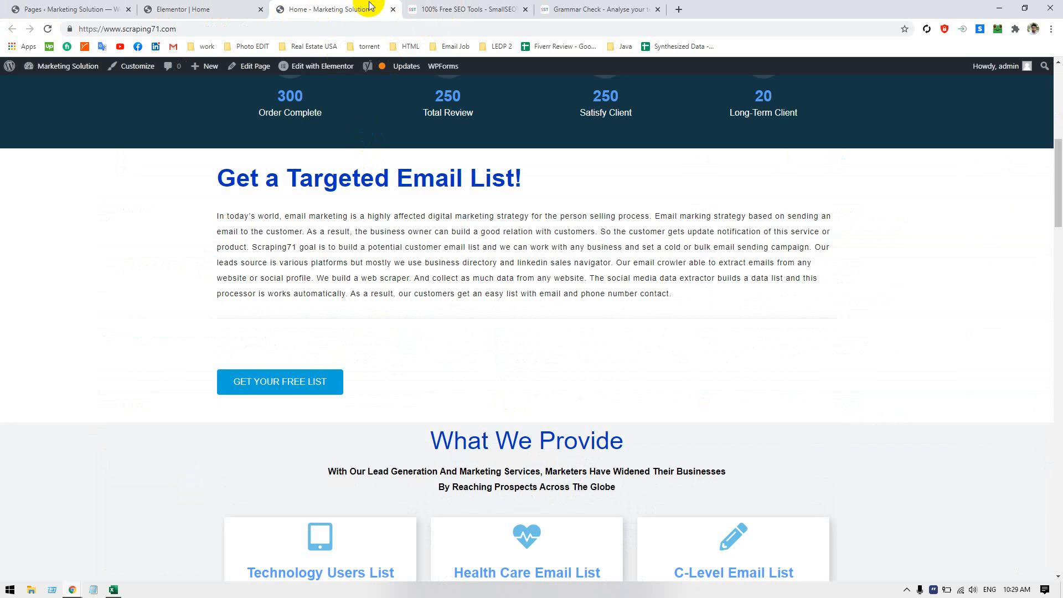
{"action": "left_click", "coordinate": [393, 9]}
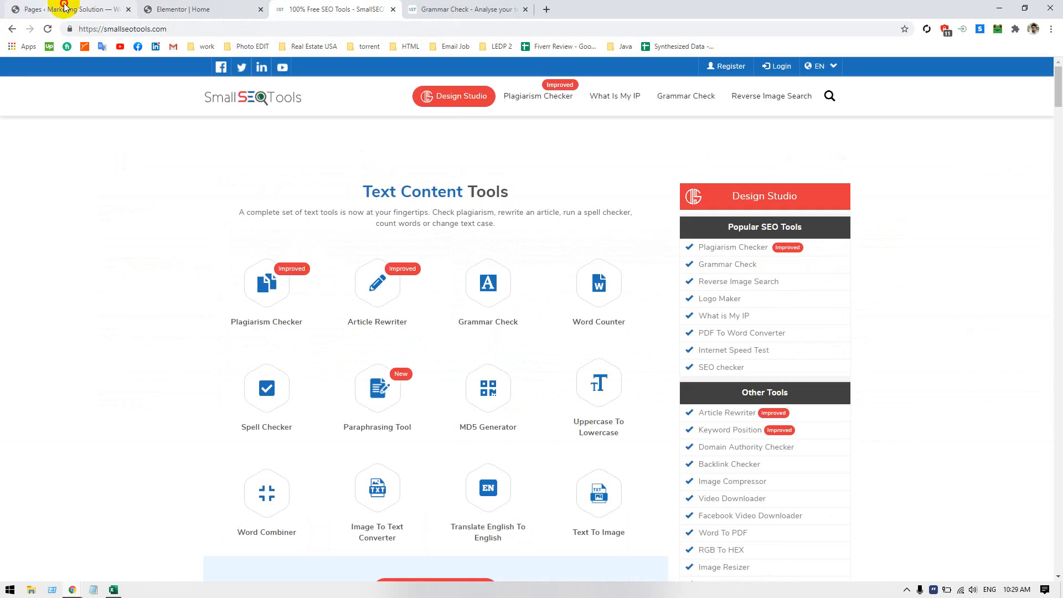
{"action": "left_click", "coordinate": [64, 5]}
{"action": "mouse_move", "coordinate": [44, 116]}
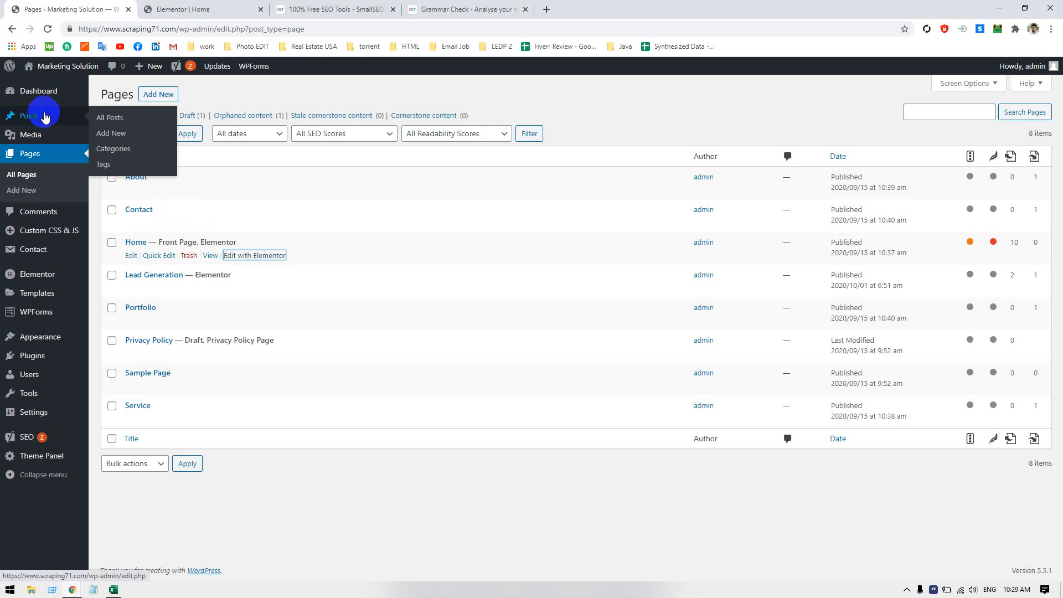
{"action": "right_click", "coordinate": [110, 134]}
{"action": "left_click", "coordinate": [140, 143]}
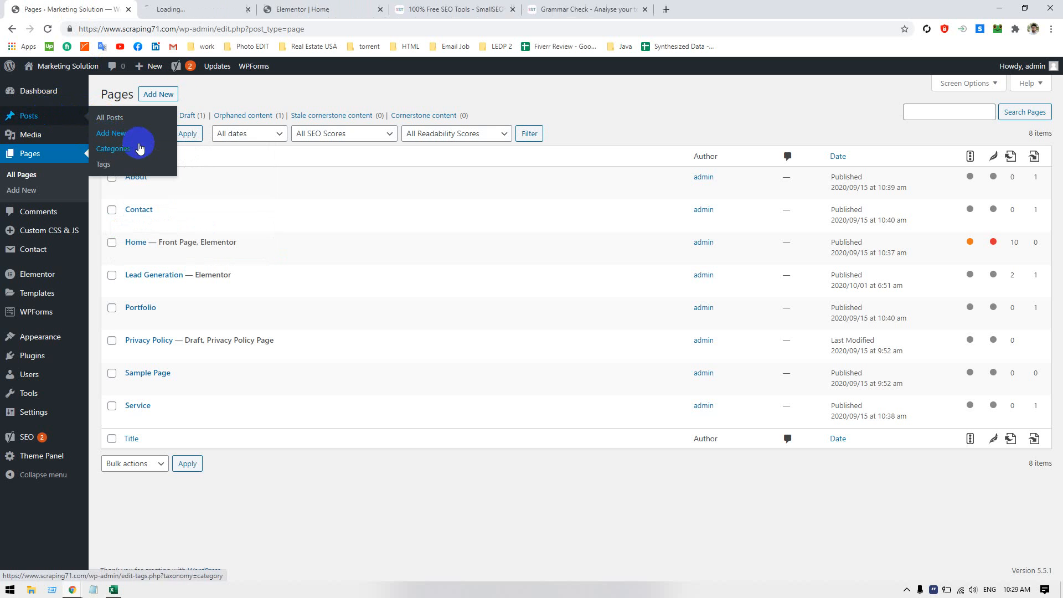
{"action": "left_click", "coordinate": [194, 8]}
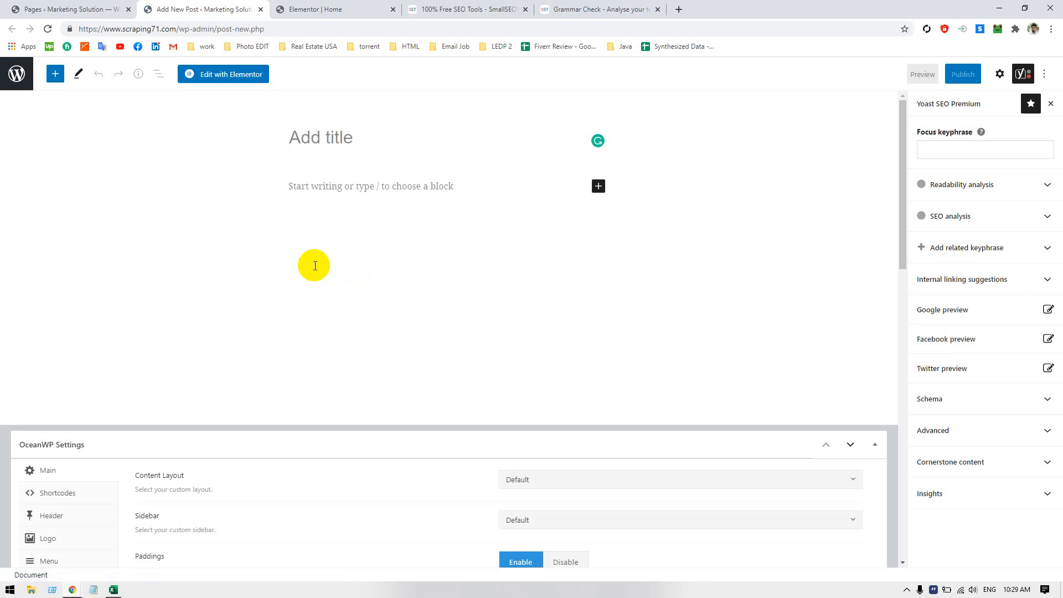
Select the "Get a Targeted Email List!" heading on the Elementor home page
{"action": "left_click", "coordinate": [75, 8]}
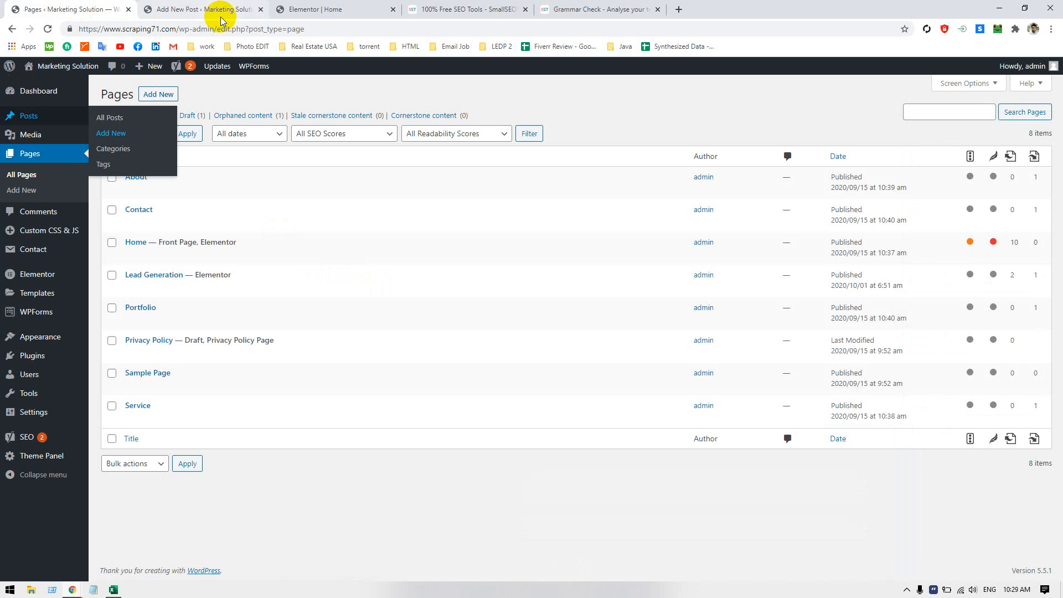
{"action": "left_click", "coordinate": [368, 8]}
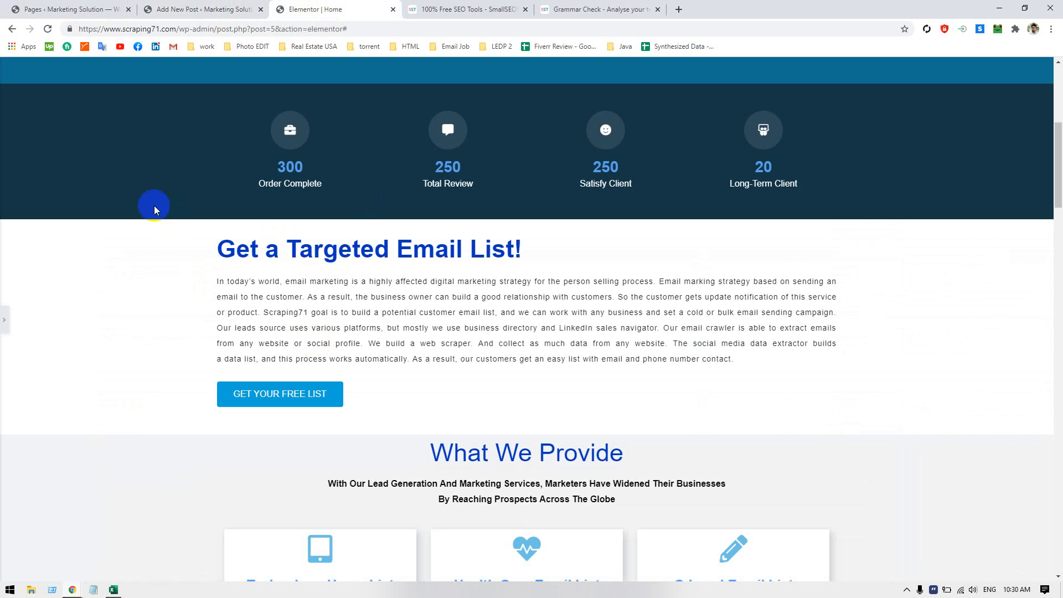
{"action": "double_click", "coordinate": [245, 246]}
{"action": "left_click_drag", "start_coordinate": [245, 247], "coordinate": [520, 239]}
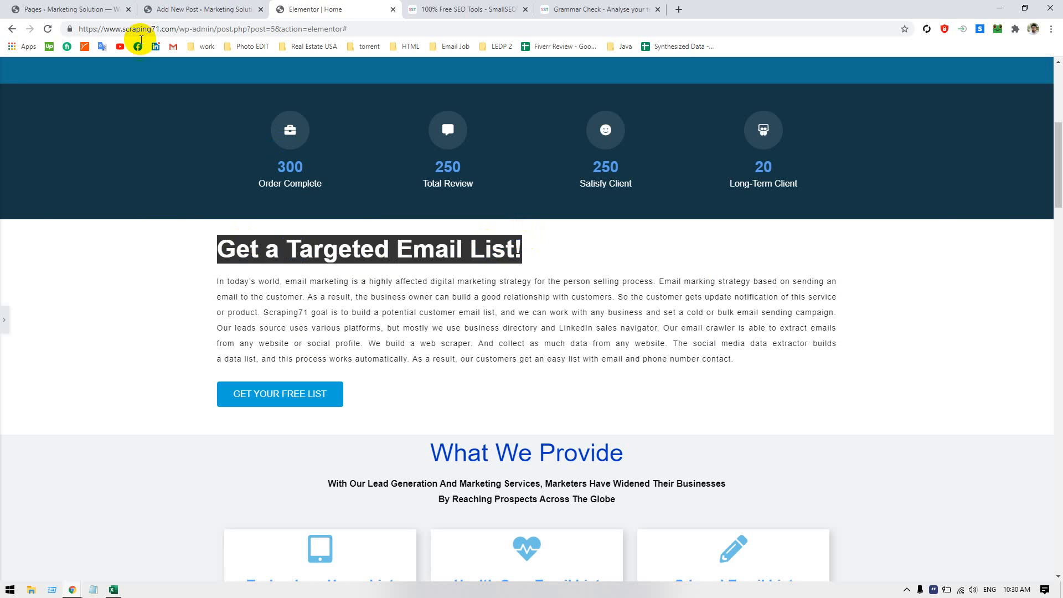
Try pasting the heading as the new post's title and undo the paste
{"action": "left_click", "coordinate": [202, 9]}
{"action": "left_click", "coordinate": [377, 136]}
{"action": "key", "text": "ctrl+v"}
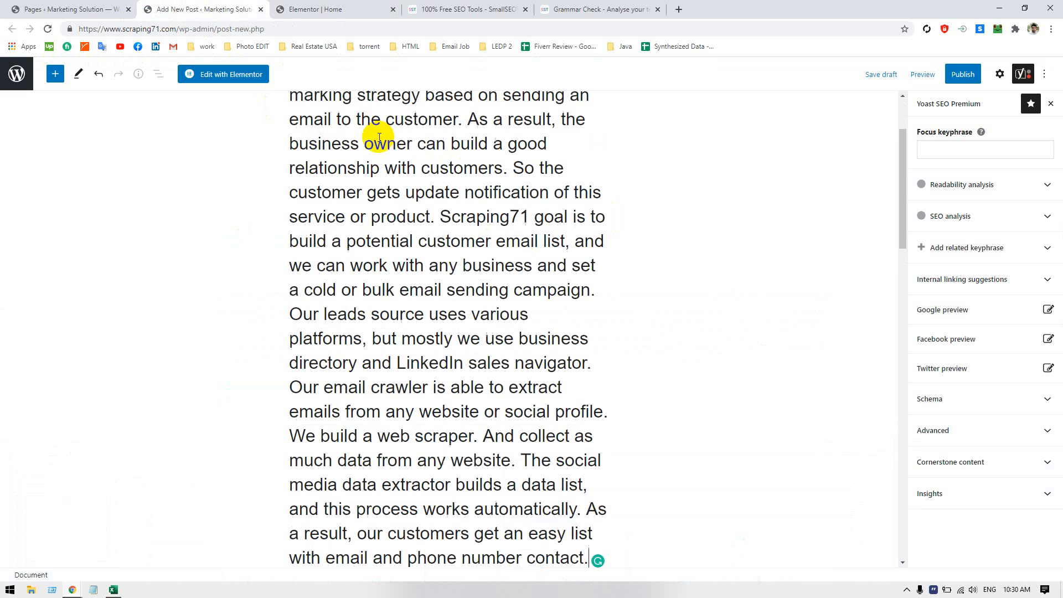
{"action": "key", "text": "ctrl+z"}
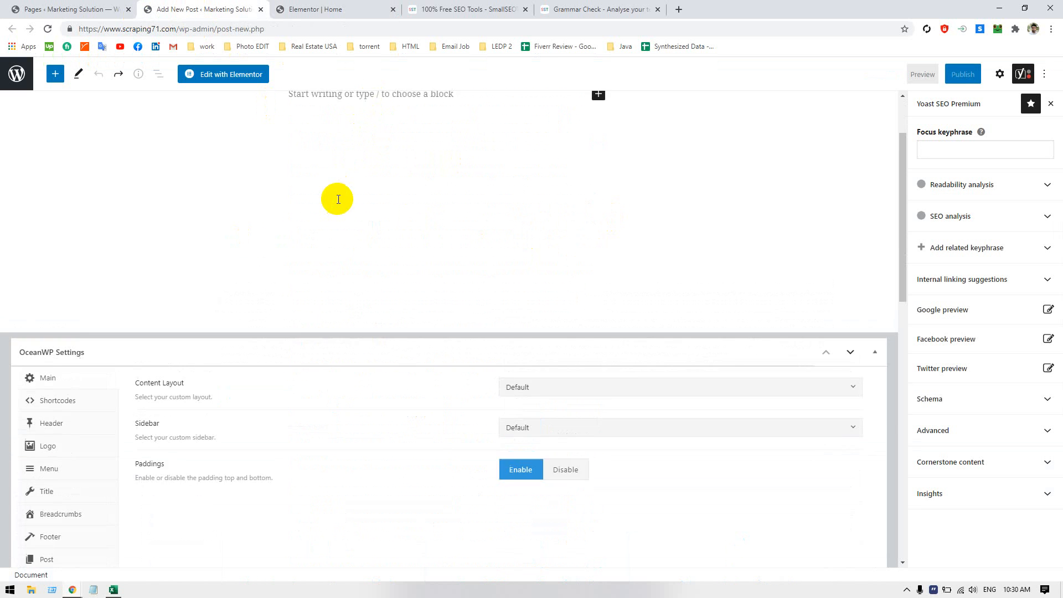
{"action": "scroll", "coordinate": [338, 199], "scroll_direction": "up", "scroll_amount": 2}
{"action": "left_click", "coordinate": [357, 128]}
{"action": "left_click", "coordinate": [359, 127]}
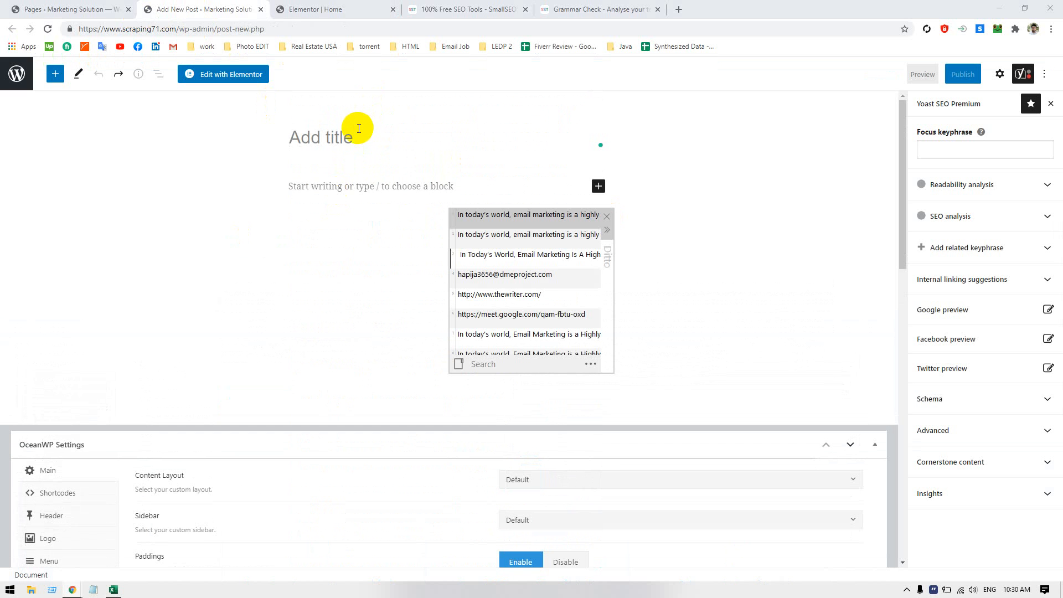
{"action": "left_click", "coordinate": [419, 155]}
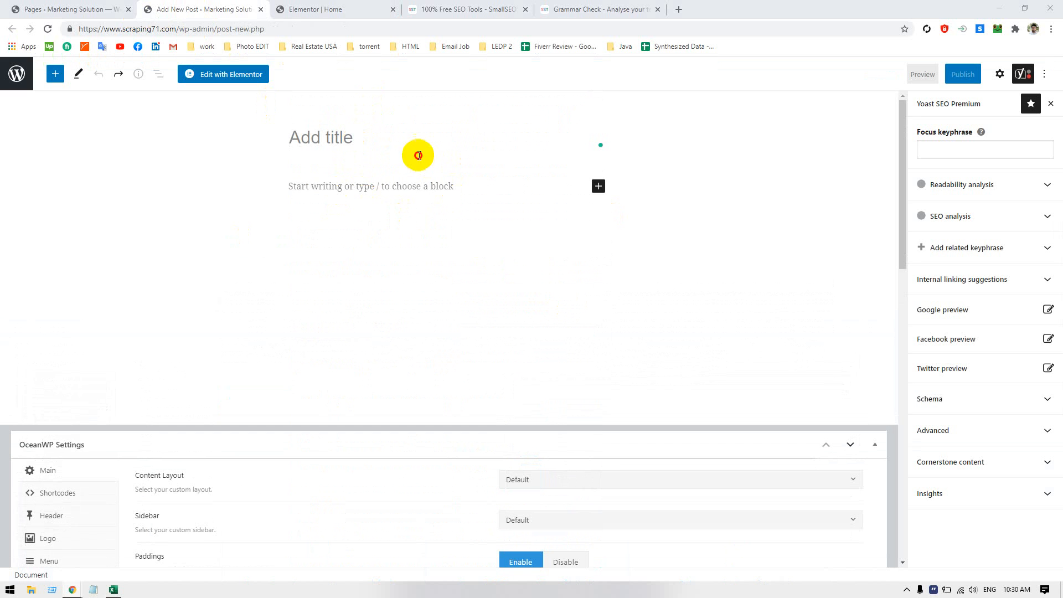
Copy the selected heading "Get a Targeted Email List!" from the Elementor page into the new post's title
{"action": "left_click", "coordinate": [306, 10]}
{"action": "right_click", "coordinate": [394, 243]}
{"action": "left_click", "coordinate": [438, 252]}
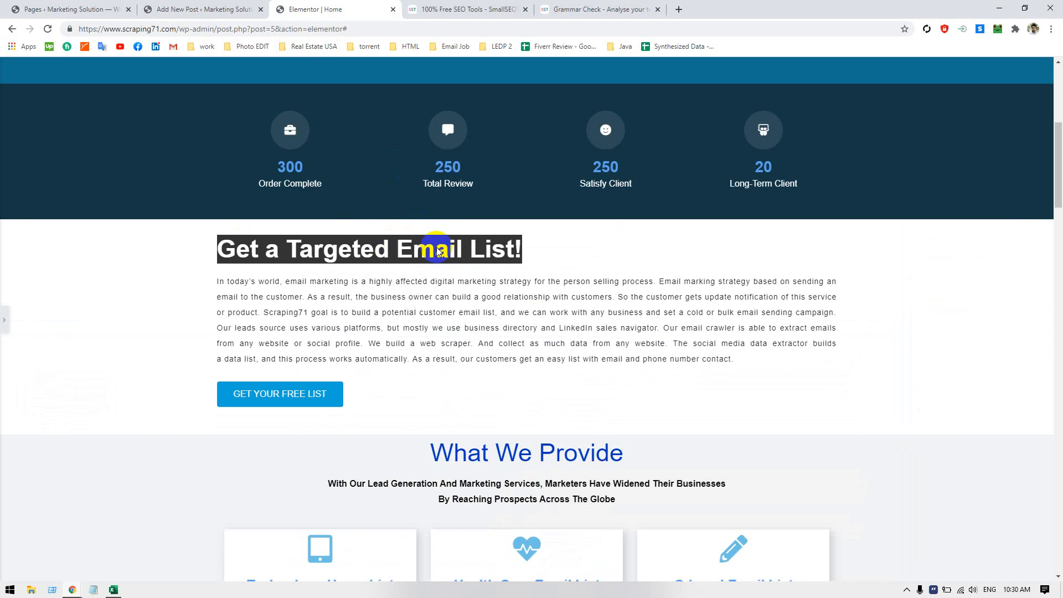
{"action": "left_click", "coordinate": [199, 10]}
{"action": "left_click", "coordinate": [455, 160]}
{"action": "key", "text": "ctrl+v"}
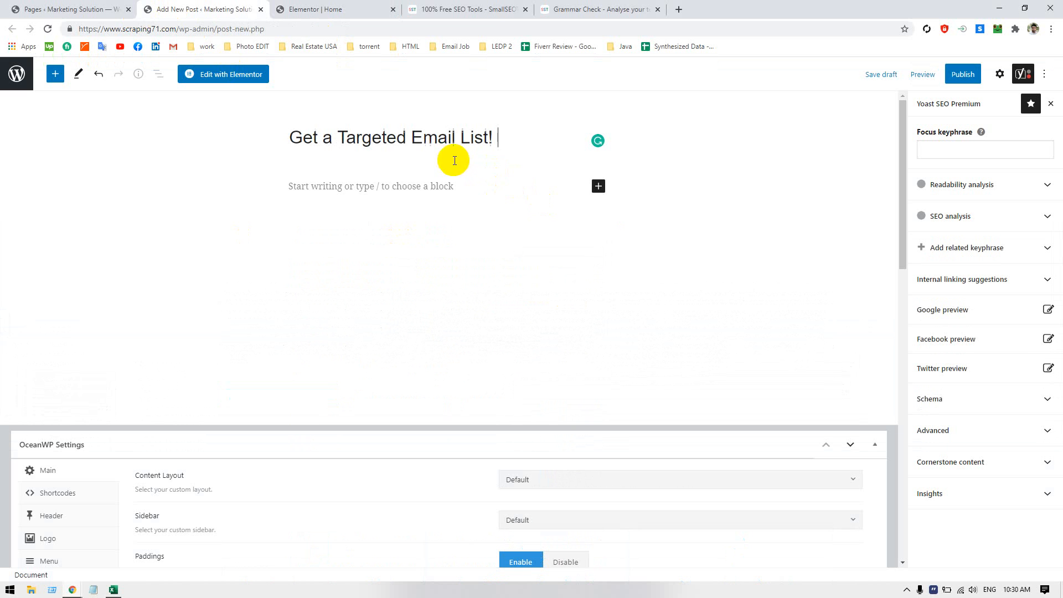
Insert the corrected paragraph starting "In today's world, email marketing" from the clipboard history as the post's body text
{"action": "left_click", "coordinate": [408, 191]}
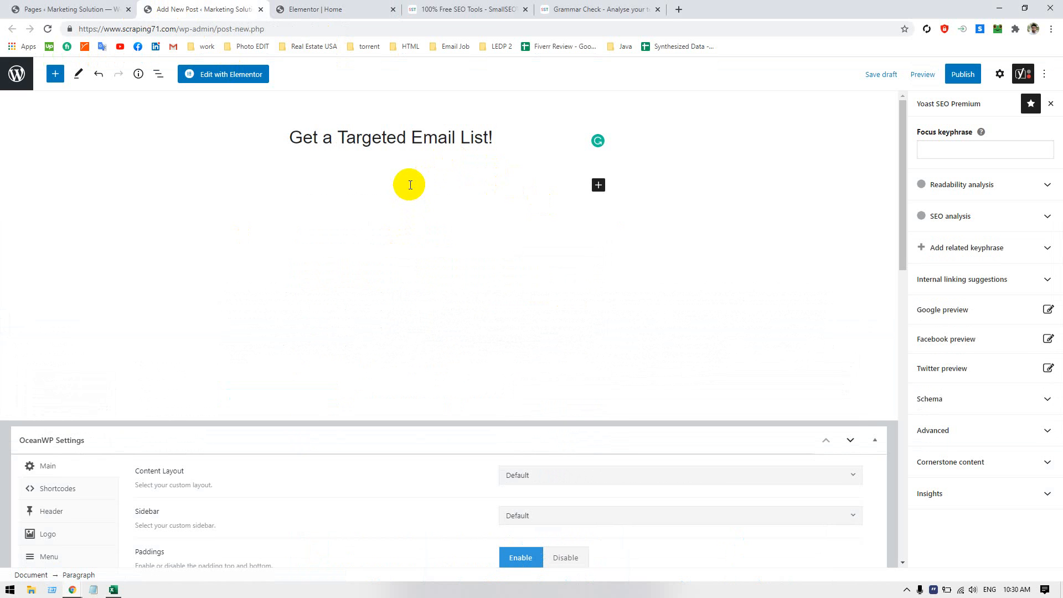
{"action": "key", "text": "ctrl+grave"}
{"action": "left_click", "coordinate": [499, 234]}
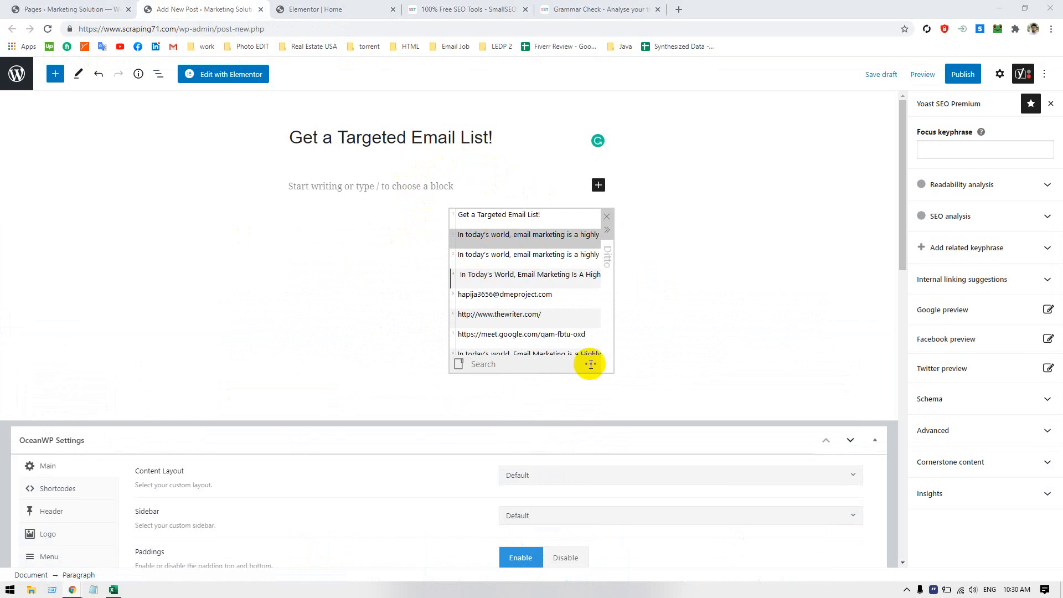
{"action": "double_click", "coordinate": [514, 237]}
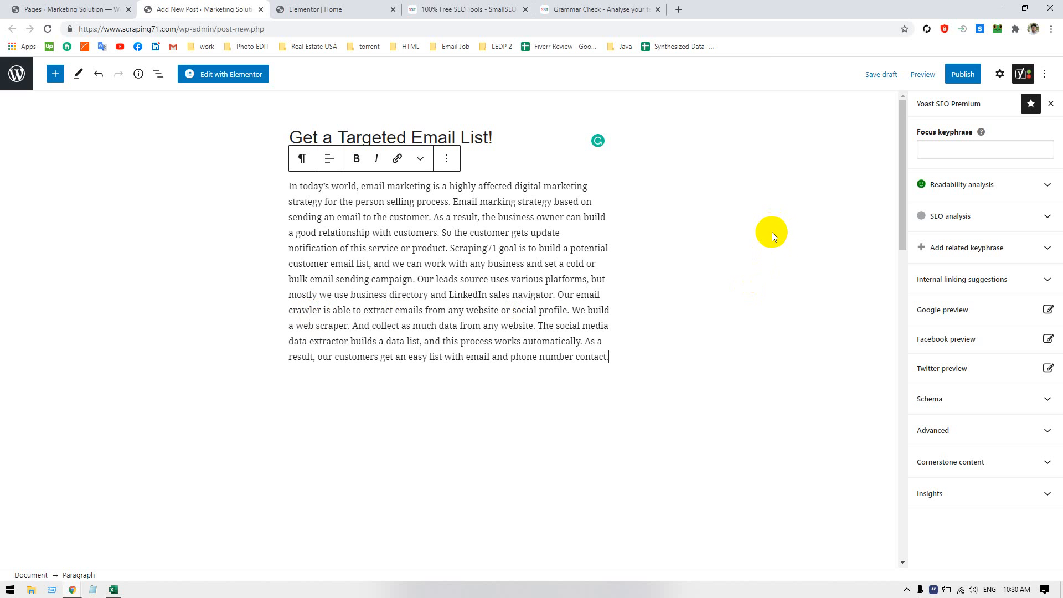
Expand the Yoast readability analysis of the post and examine its Flesch Reading Ease result
{"action": "left_click", "coordinate": [953, 186]}
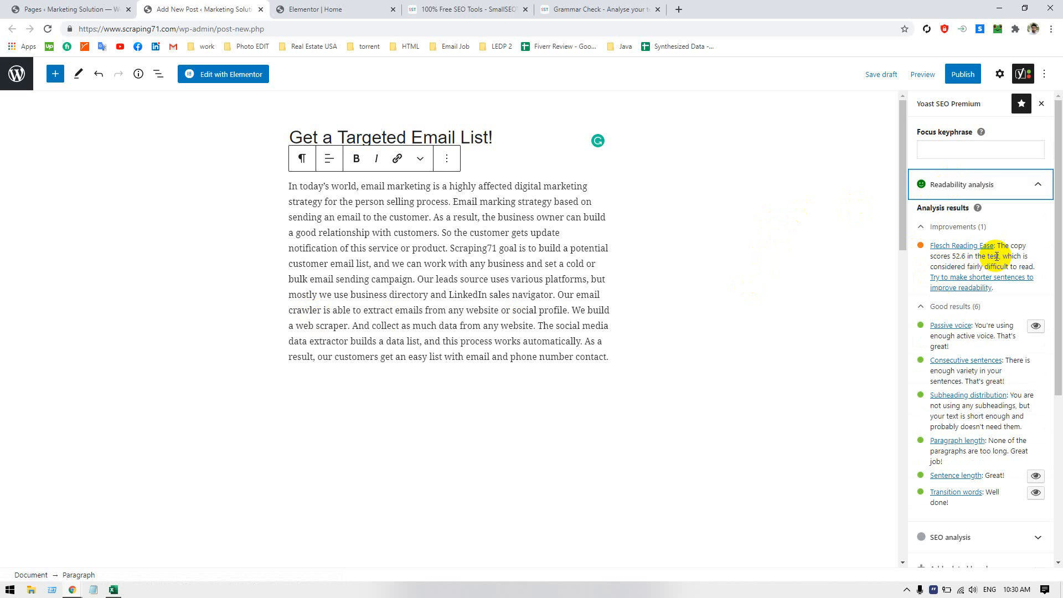
{"action": "double_click", "coordinate": [956, 257]}
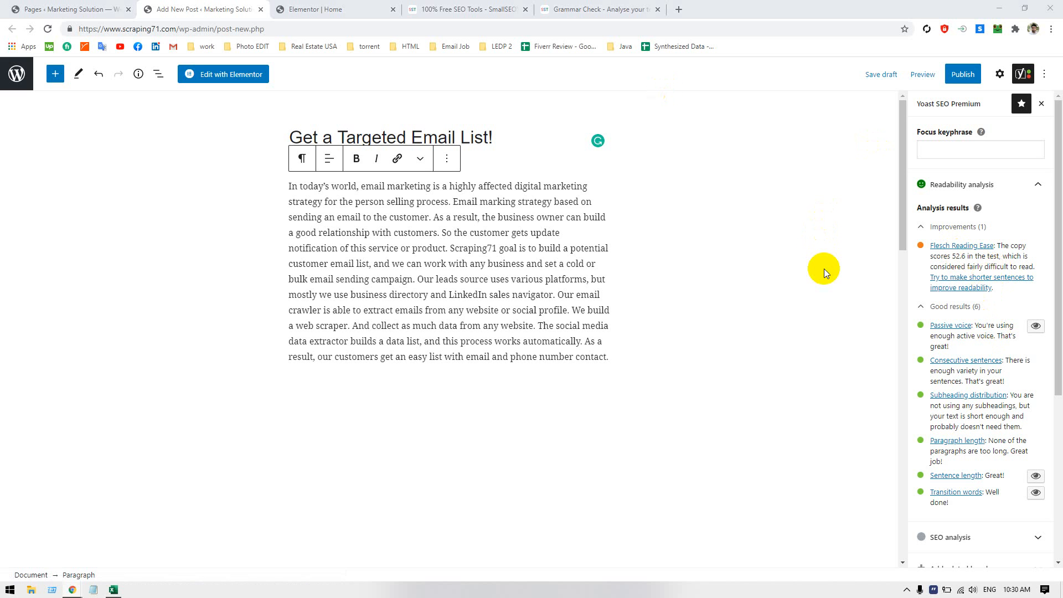
{"action": "left_click", "coordinate": [822, 265]}
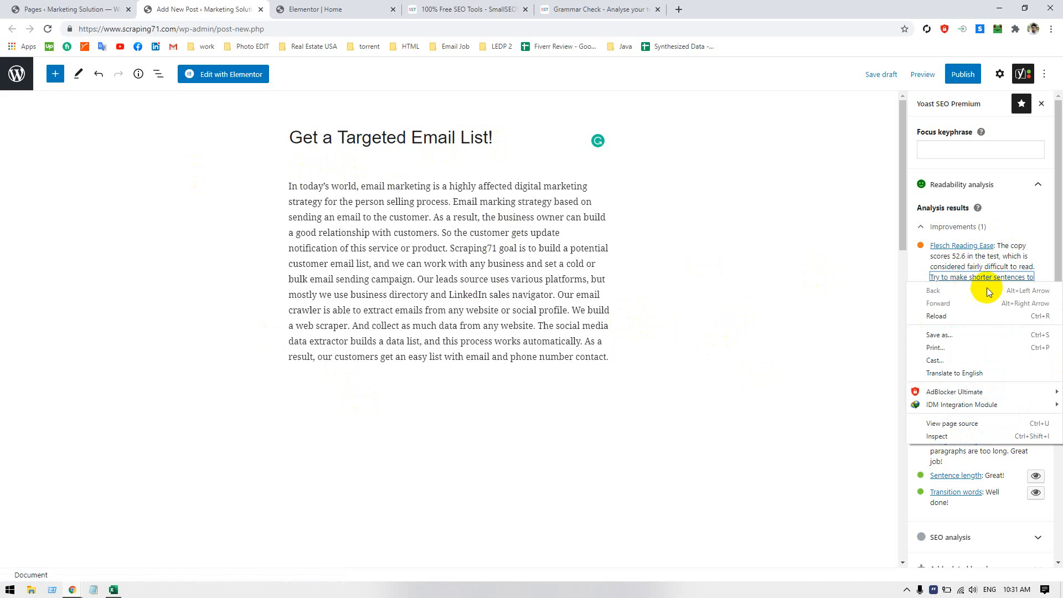
Open Yoast's advice on making shorter sentences in a new tab and examine the article's Flesch score table
{"action": "left_click", "coordinate": [926, 282]}
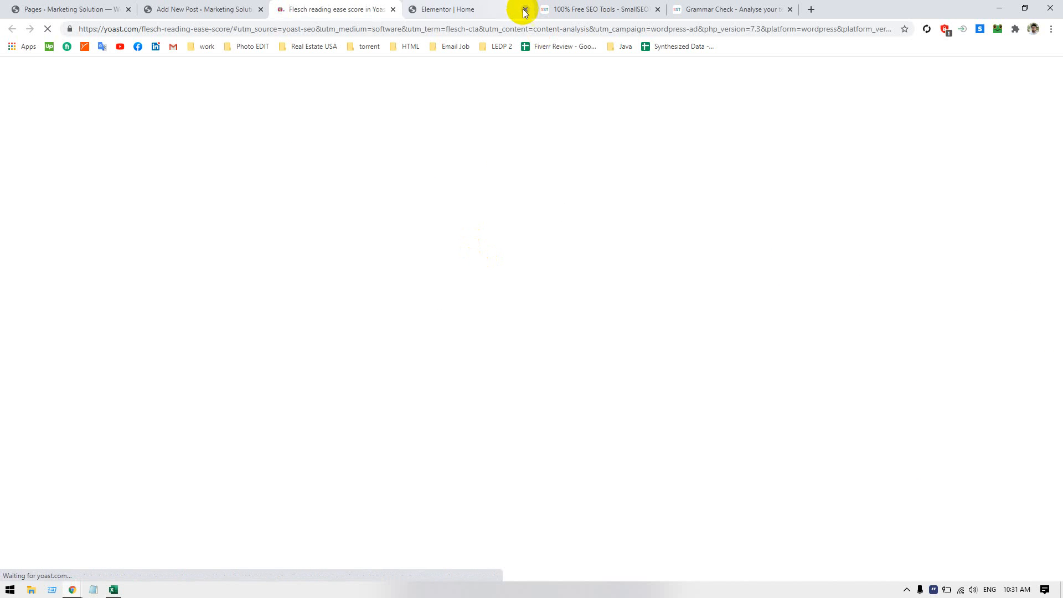
{"action": "scroll", "coordinate": [261, 223], "scroll_direction": "down", "scroll_amount": 5}
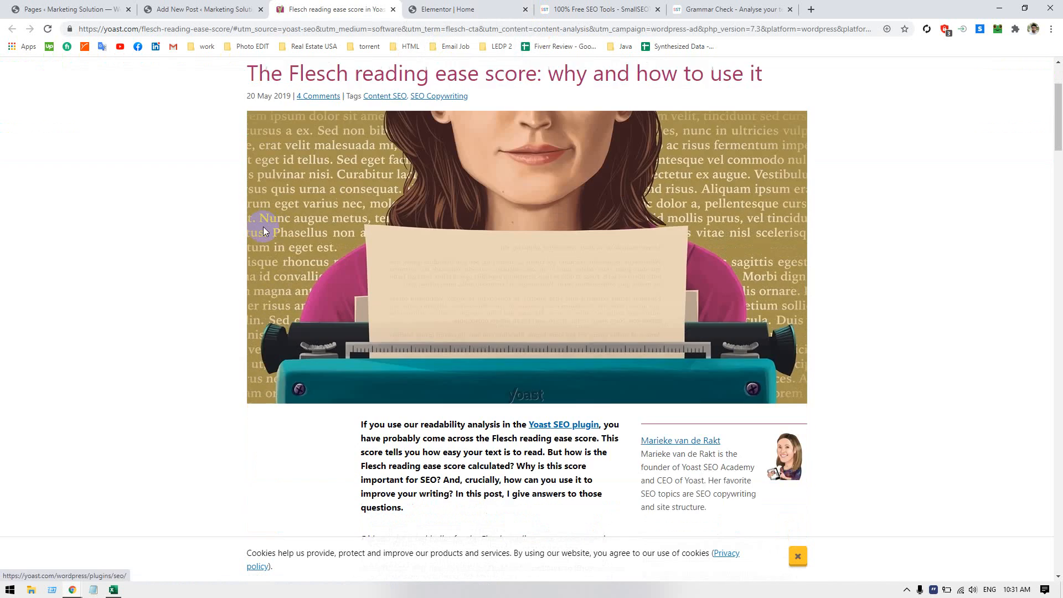
{"action": "scroll", "coordinate": [259, 220], "scroll_direction": "down", "scroll_amount": 10}
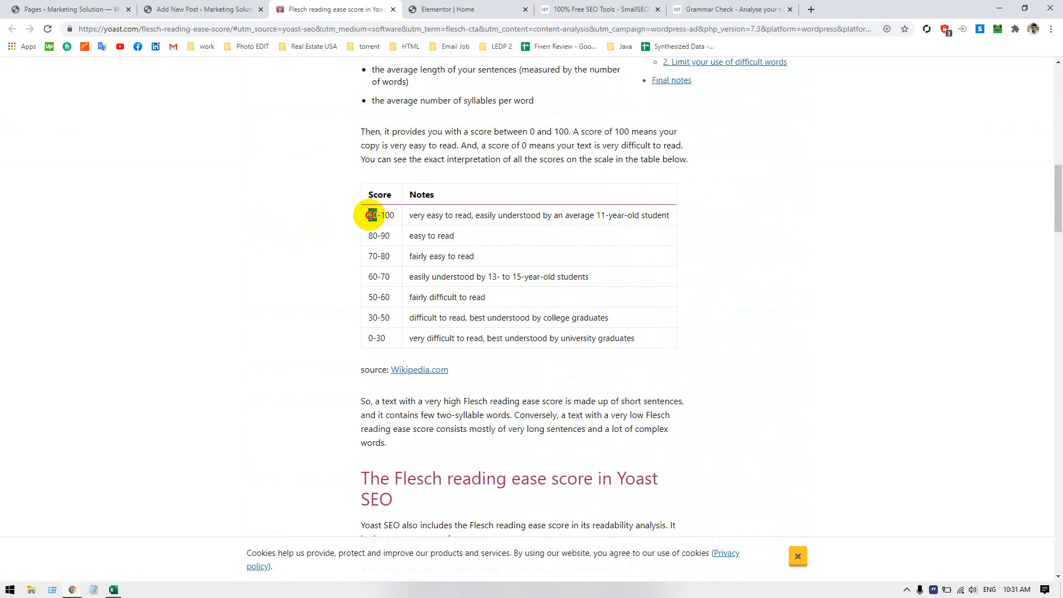
{"action": "left_click", "coordinate": [385, 215]}
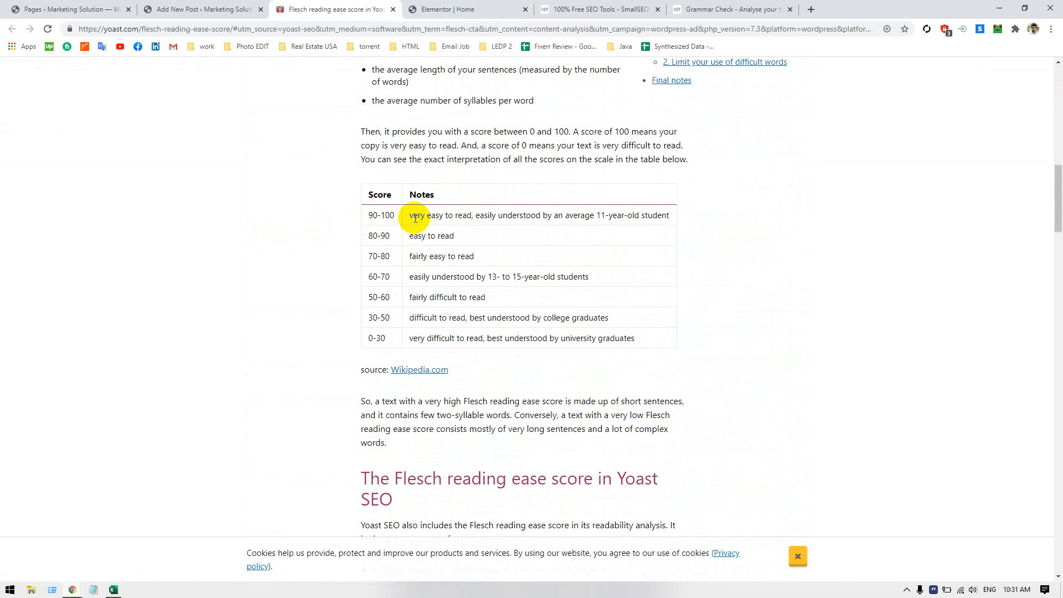
Examine the Flesch score table's notes for the 90-100 down to 50-60 ranges, and return to the new post's readability analysis
{"action": "left_click_drag", "start_coordinate": [486, 215], "coordinate": [647, 215]}
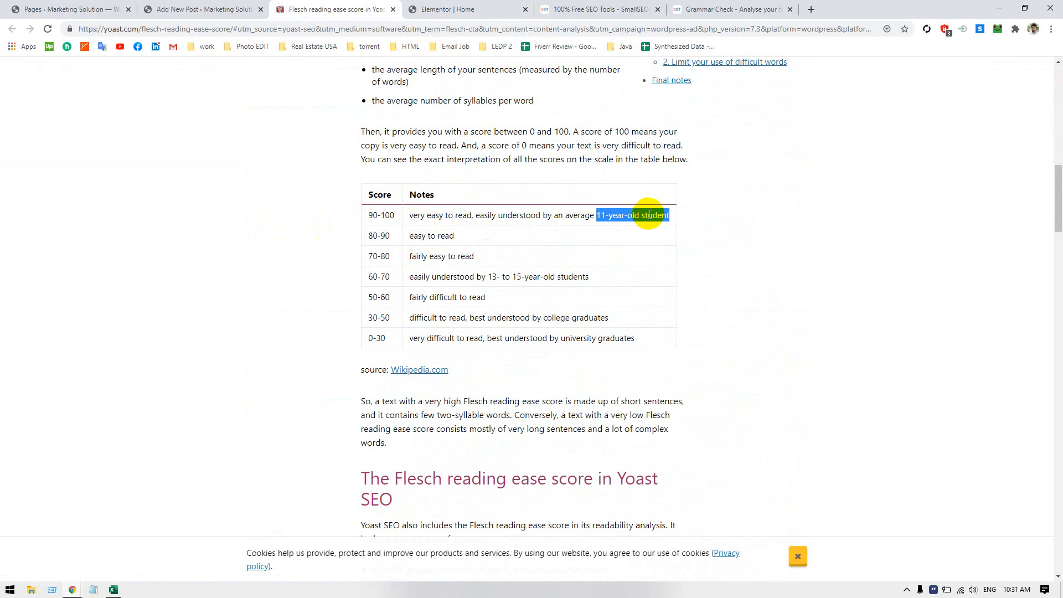
{"action": "left_click", "coordinate": [649, 214]}
{"action": "double_click", "coordinate": [650, 215]}
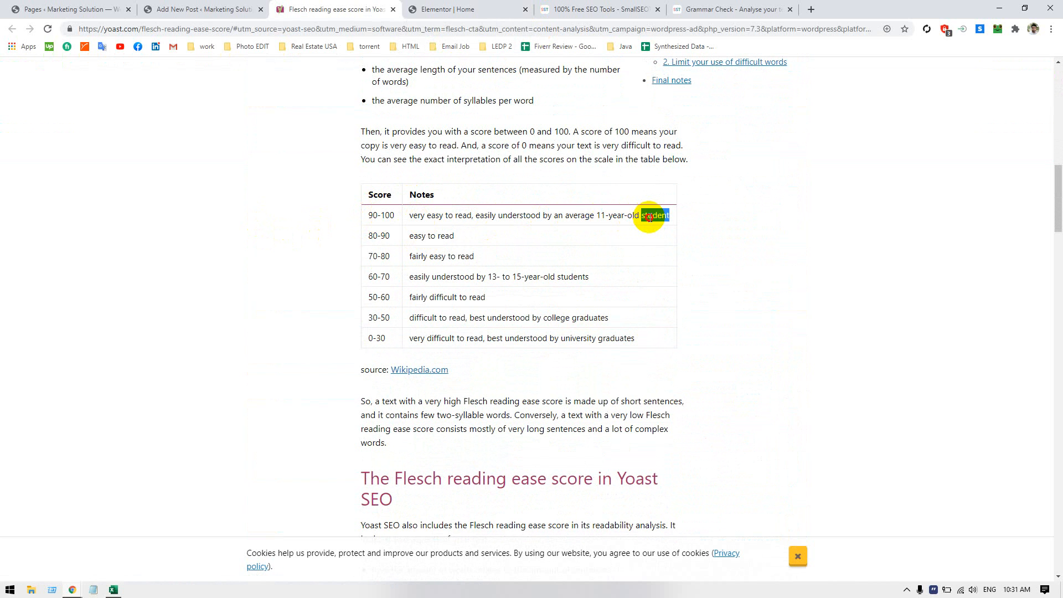
{"action": "left_click_drag", "start_coordinate": [650, 215], "coordinate": [602, 215]}
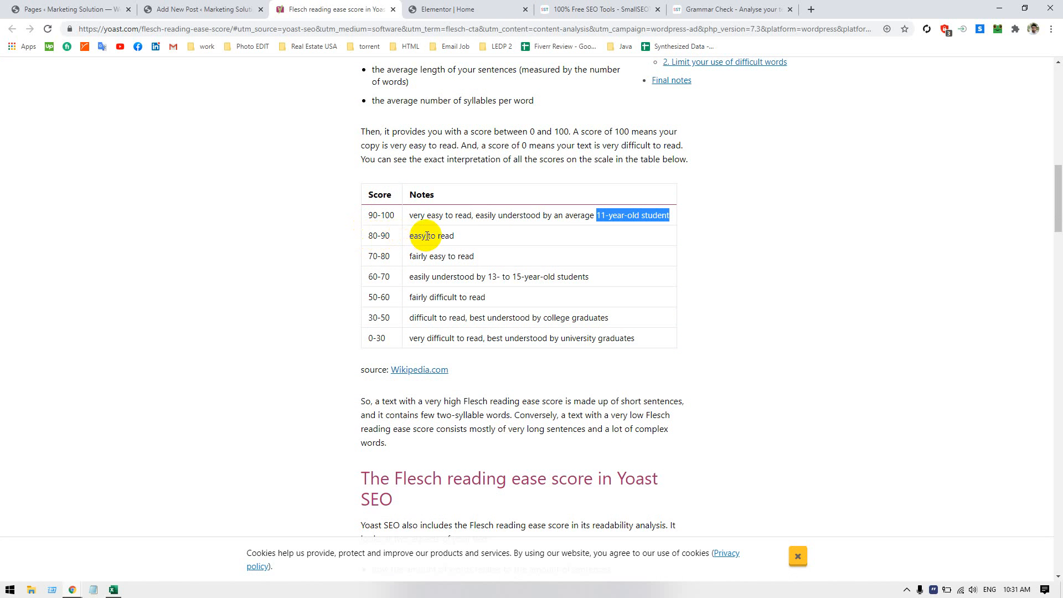
{"action": "left_click", "coordinate": [410, 237]}
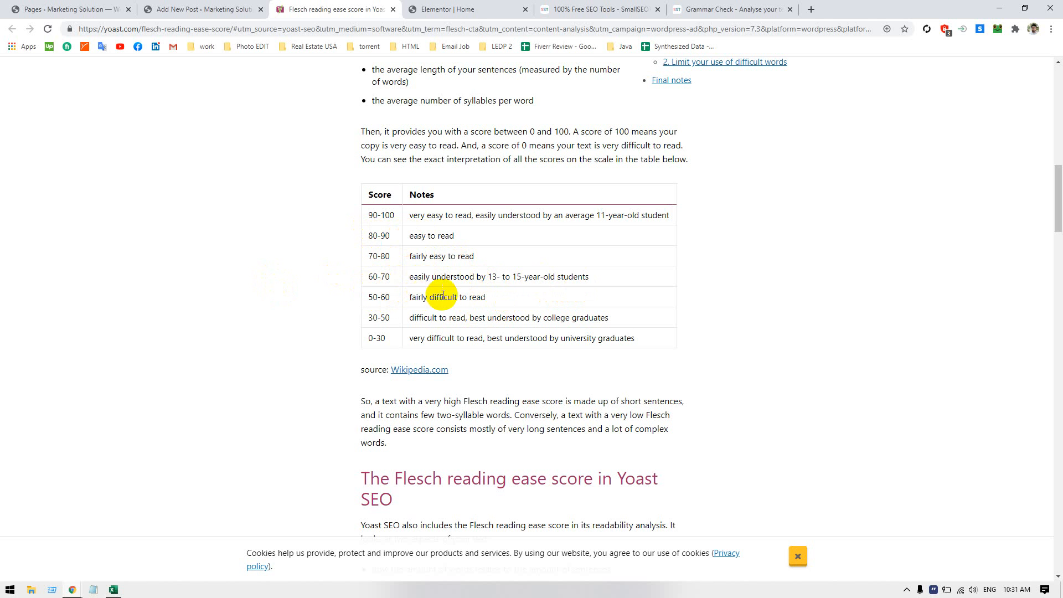
{"action": "left_click_drag", "start_coordinate": [498, 291], "coordinate": [340, 272]}
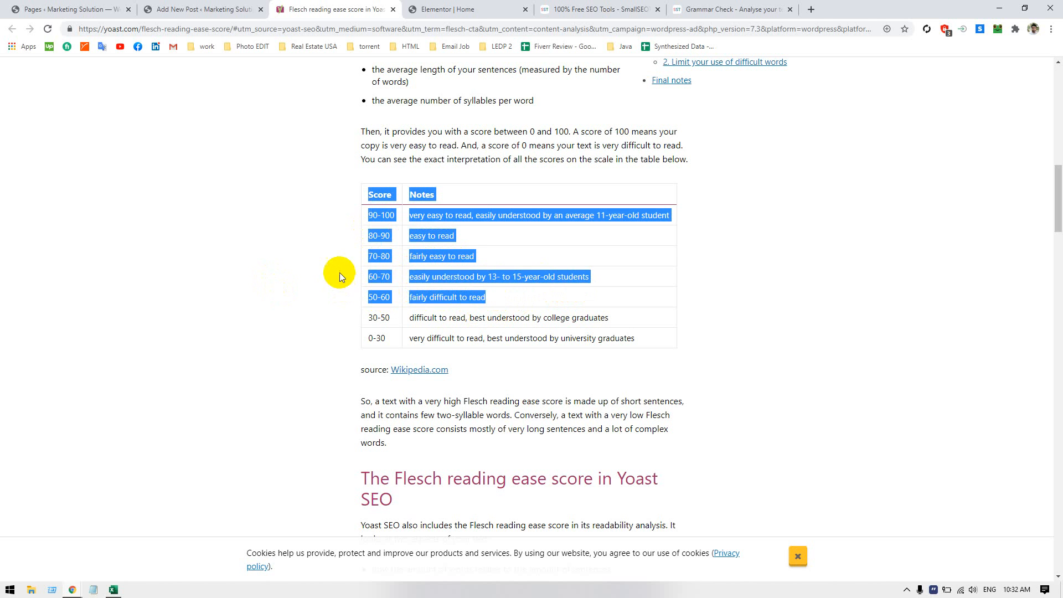
{"action": "left_click", "coordinate": [301, 254]}
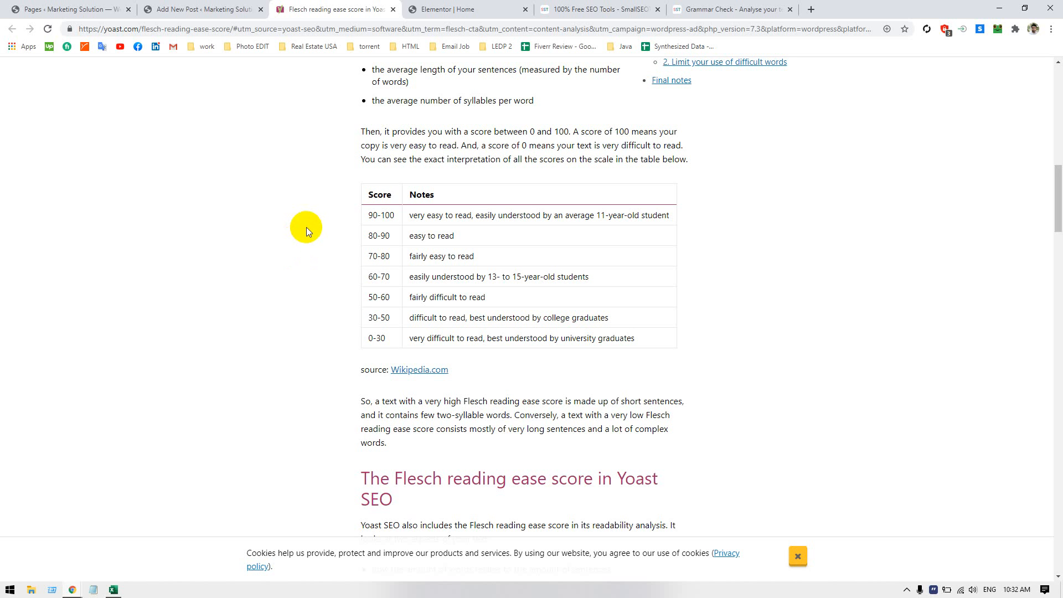
{"action": "triple_click", "coordinate": [375, 274]}
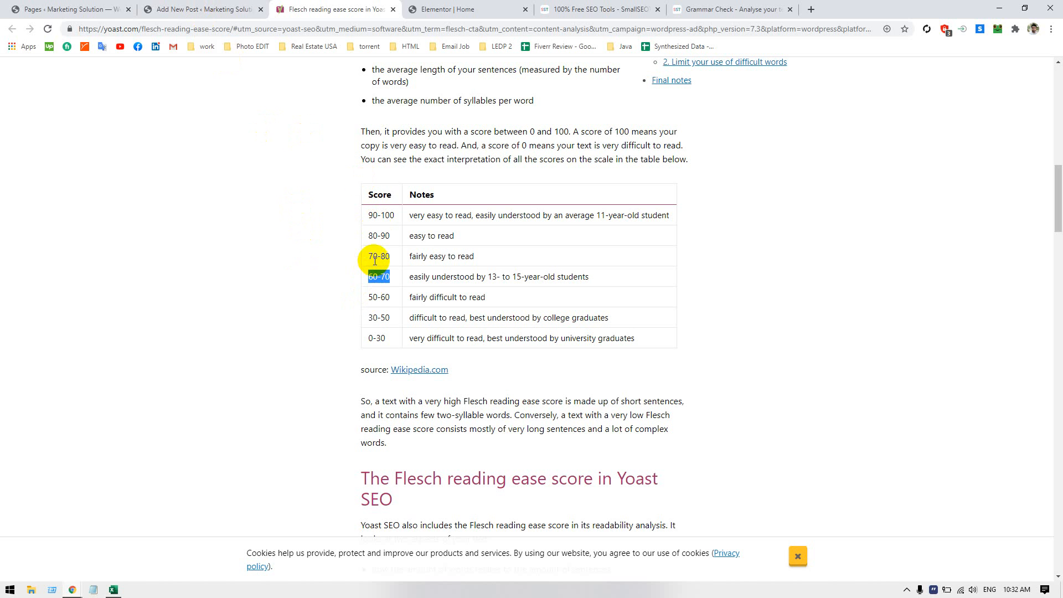
{"action": "left_click", "coordinate": [224, 12]}
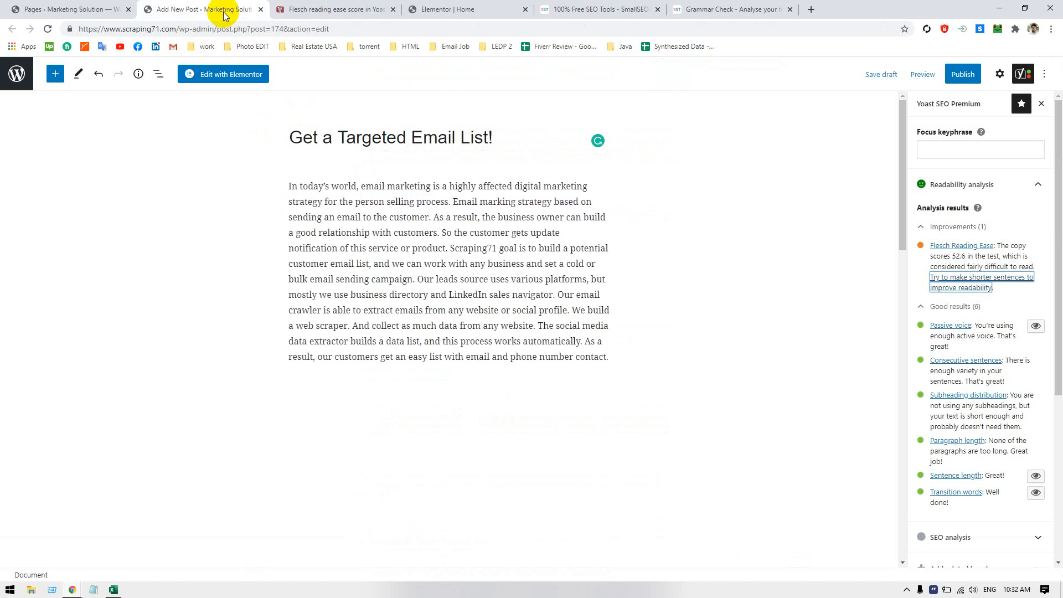
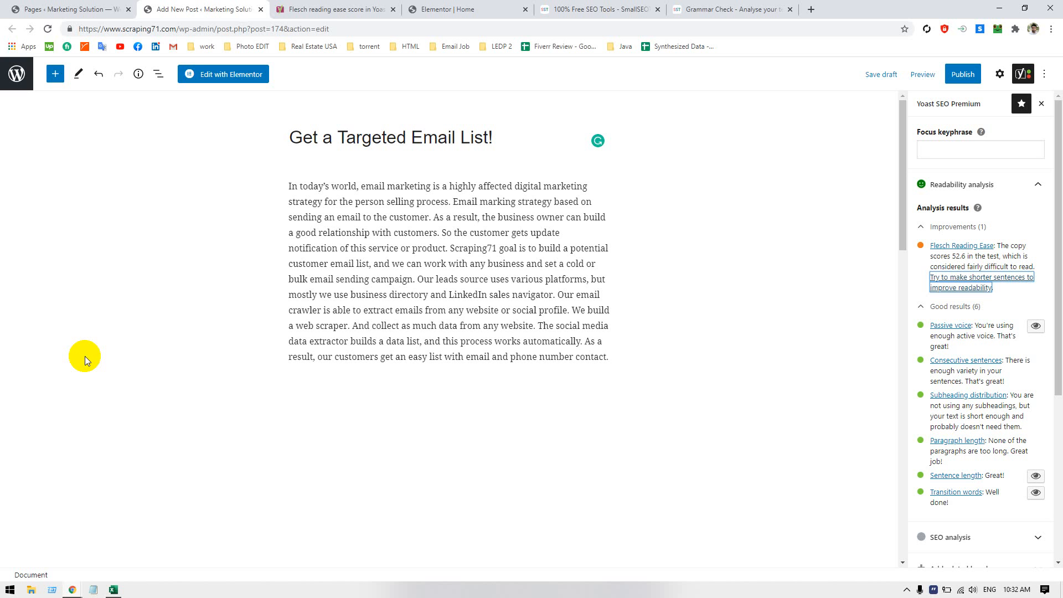
Open the Hotel Star International article from the Hotel & Motel category of the Bangladesh Information site in a separate browser window
{"action": "left_click", "coordinate": [391, 319]}
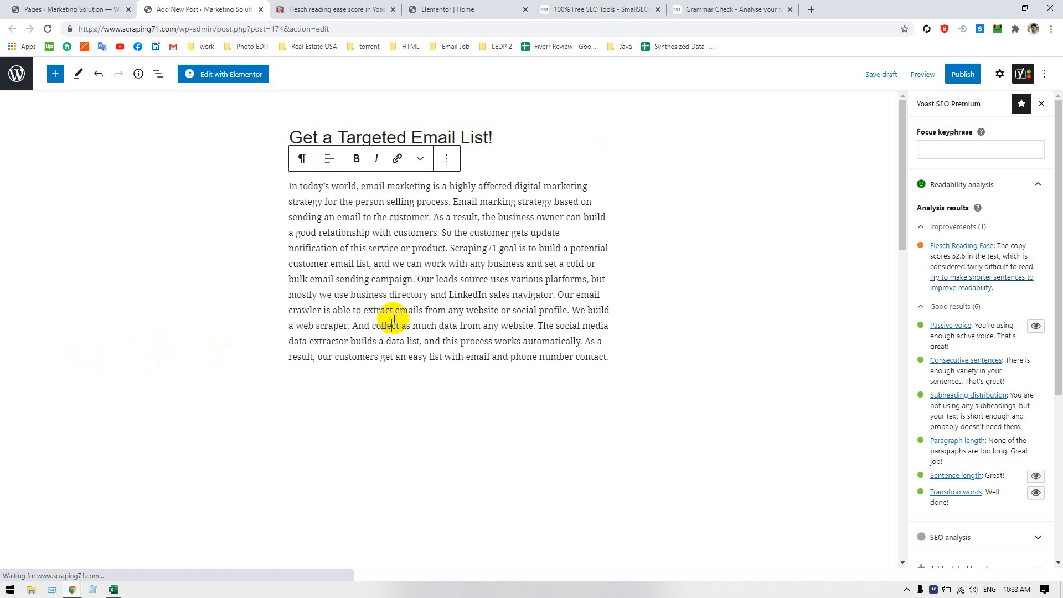
{"action": "key", "text": "ctrl+a"}
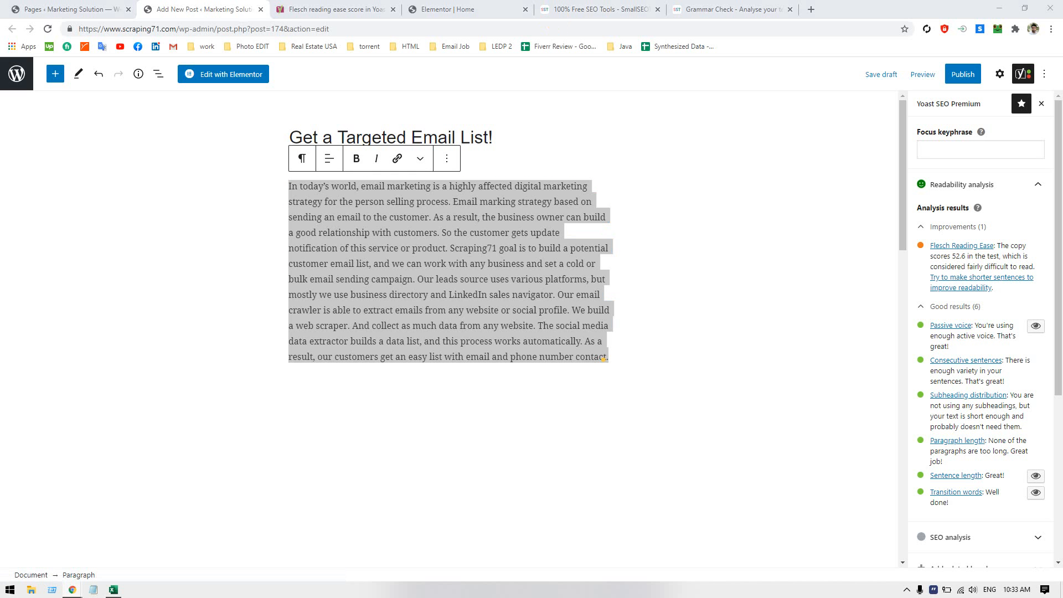
{"action": "left_click_drag", "start_coordinate": [552, 2], "coordinate": [540, 211]}
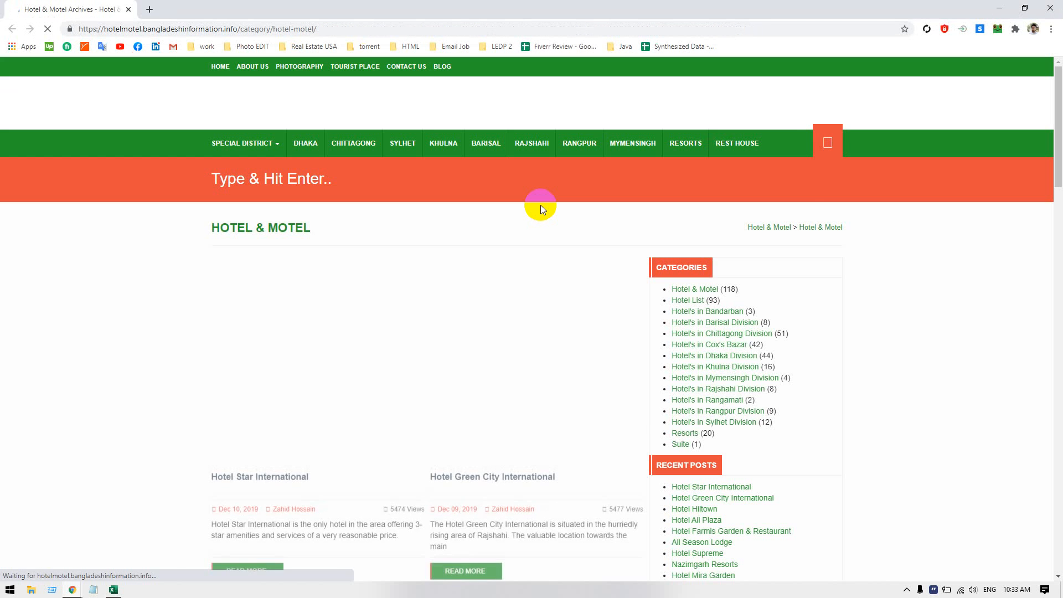
{"action": "left_click", "coordinate": [540, 206]}
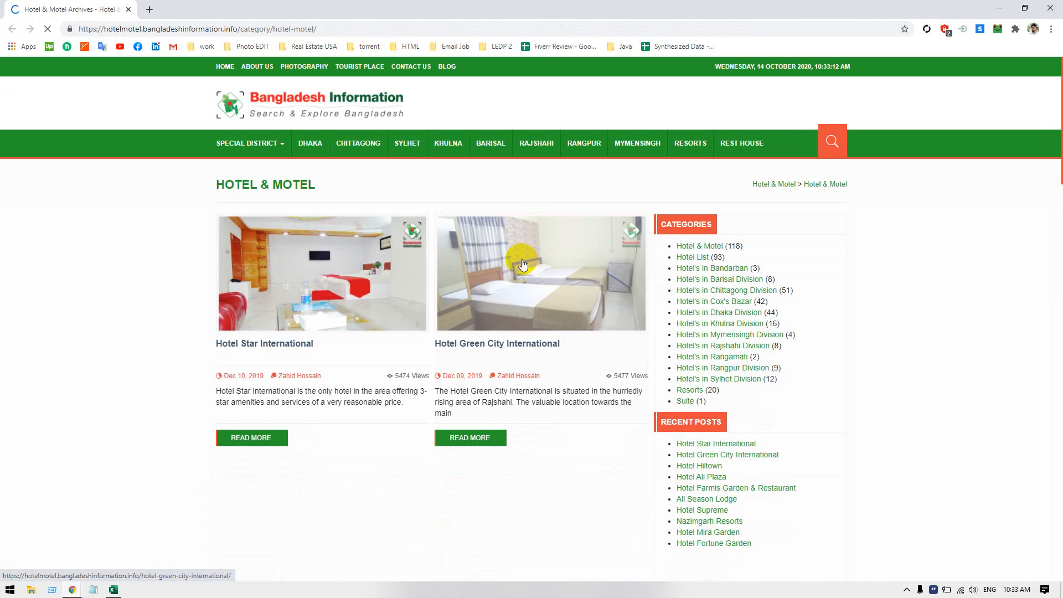
{"action": "left_click", "coordinate": [249, 344]}
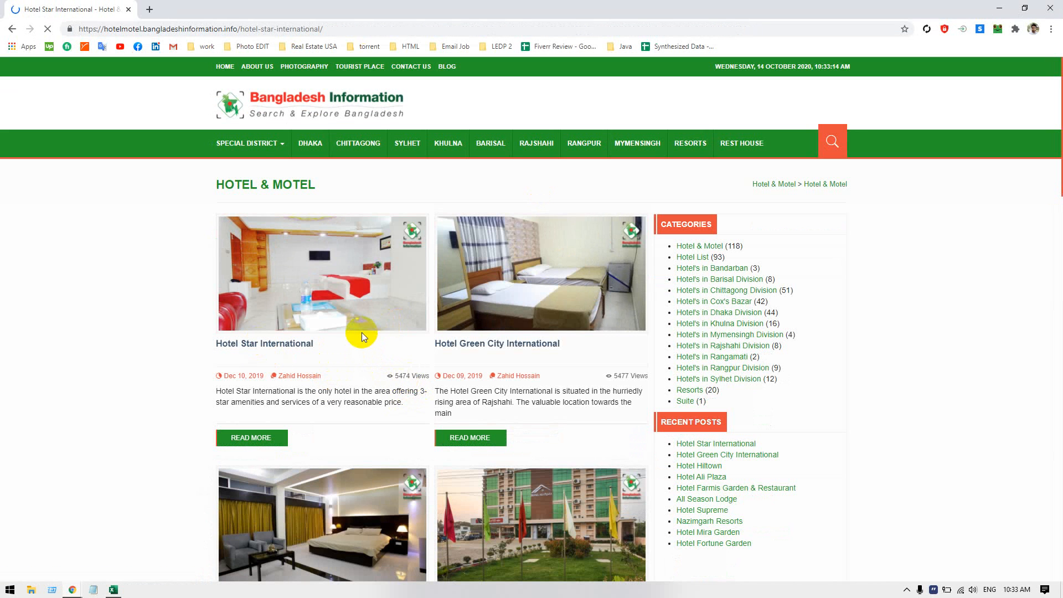
Examine the Hotel Star International article's description paragraphs and its information table, and close that browser window
{"action": "scroll", "coordinate": [343, 310], "scroll_direction": "down", "scroll_amount": 7}
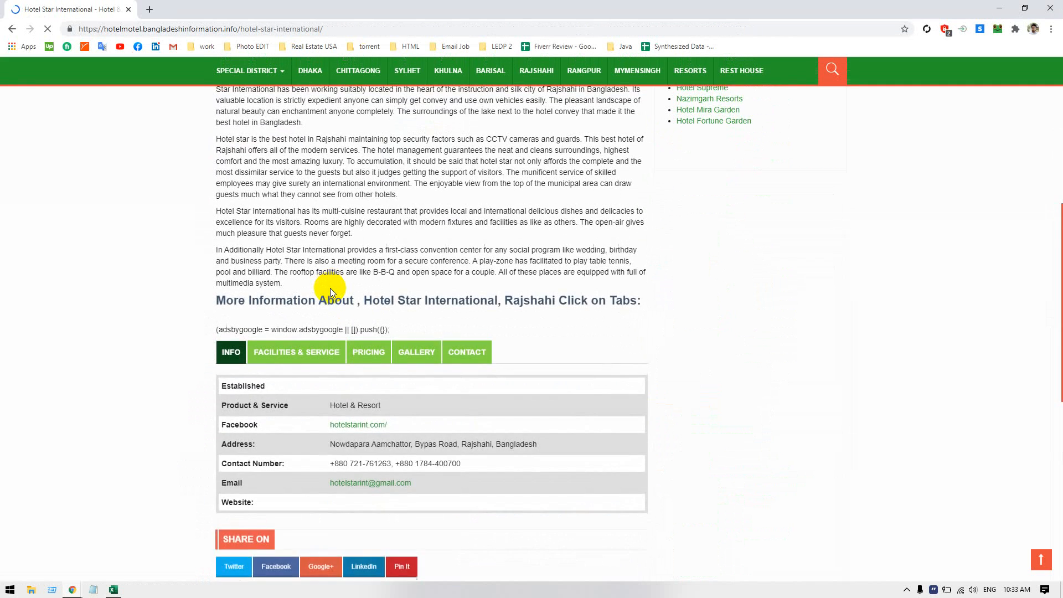
{"action": "scroll", "coordinate": [330, 288], "scroll_direction": "down", "scroll_amount": 4}
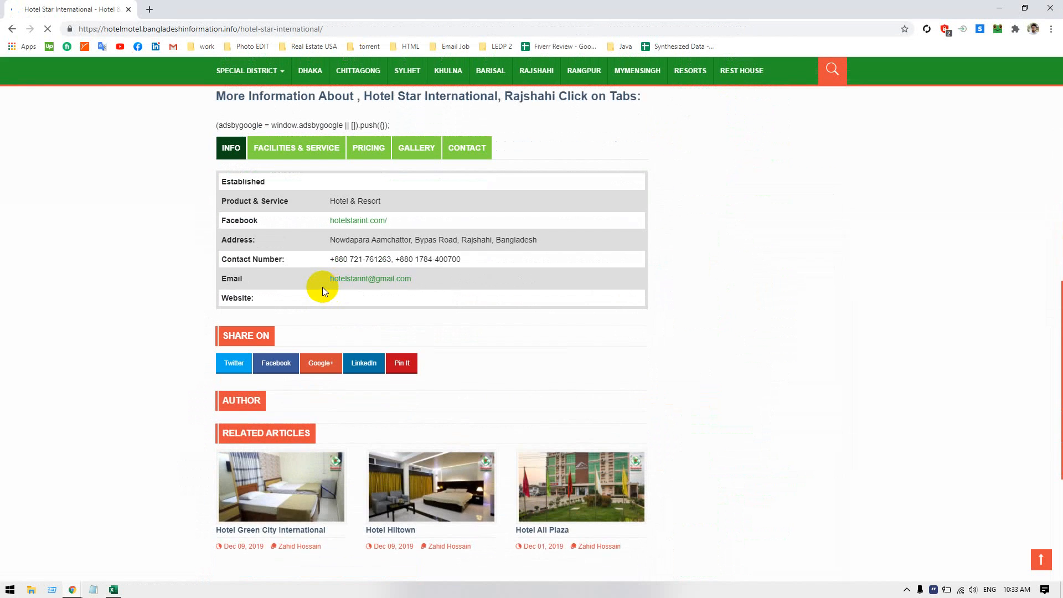
{"action": "scroll", "coordinate": [320, 288], "scroll_direction": "down", "scroll_amount": 1}
{"action": "scroll", "coordinate": [319, 289], "scroll_direction": "up", "scroll_amount": 12}
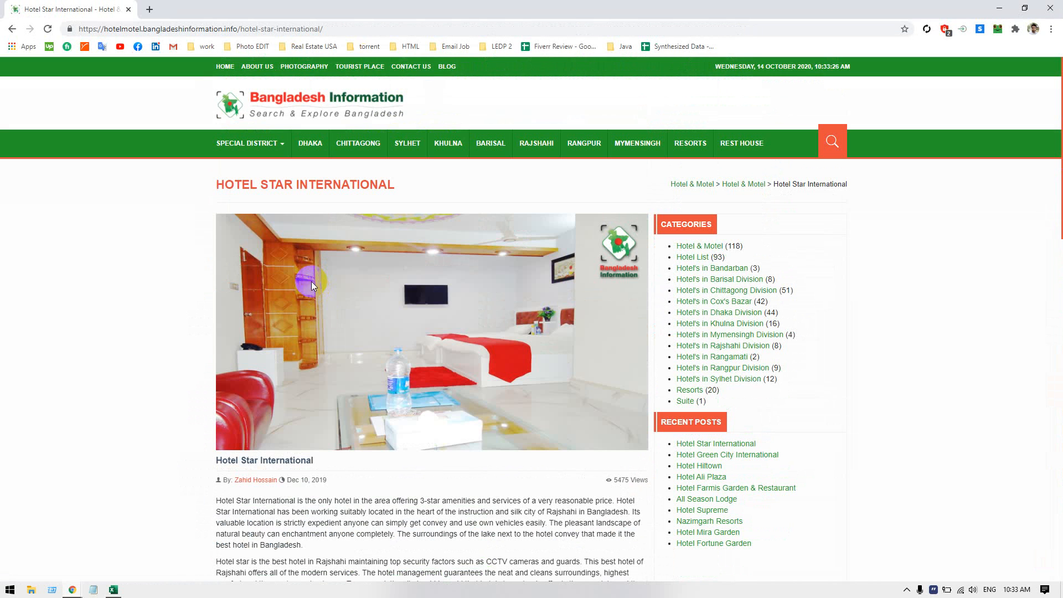
{"action": "scroll", "coordinate": [311, 281], "scroll_direction": "down", "scroll_amount": 3}
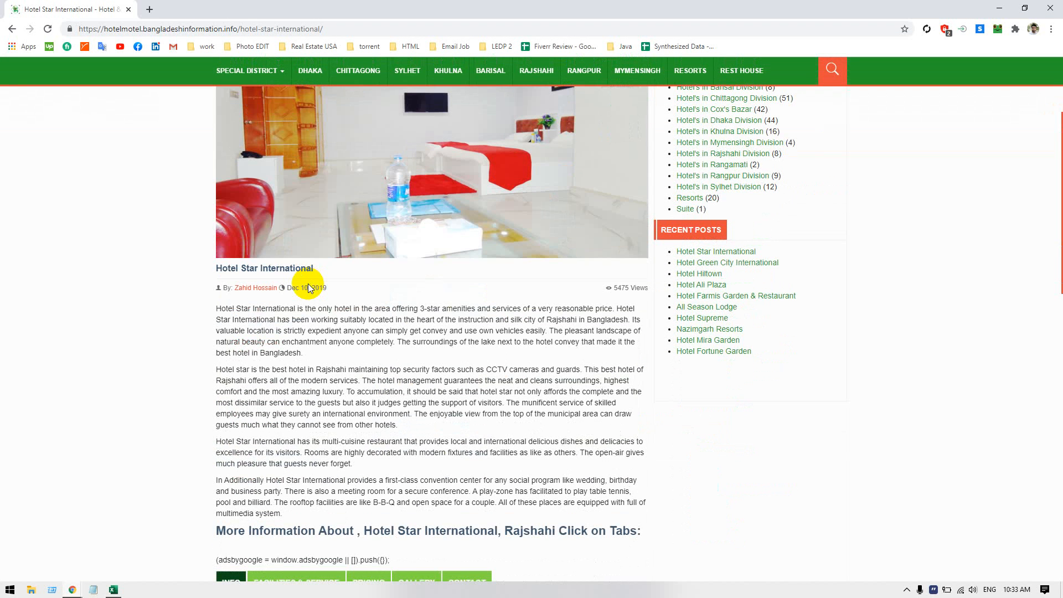
{"action": "scroll", "coordinate": [308, 284], "scroll_direction": "down", "scroll_amount": 2}
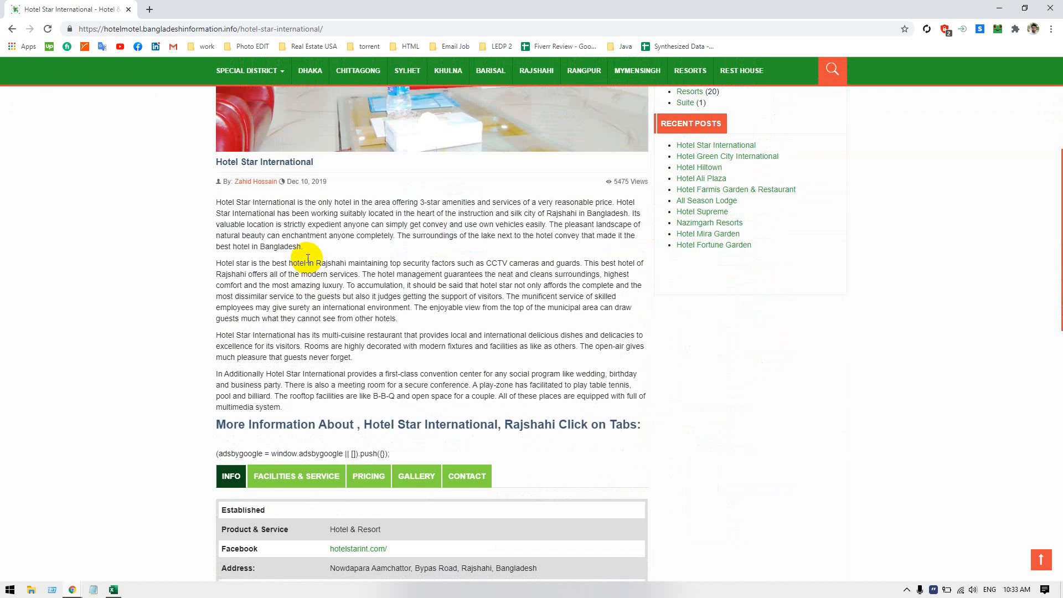
{"action": "scroll", "coordinate": [566, 191], "scroll_direction": "up", "scroll_amount": 1}
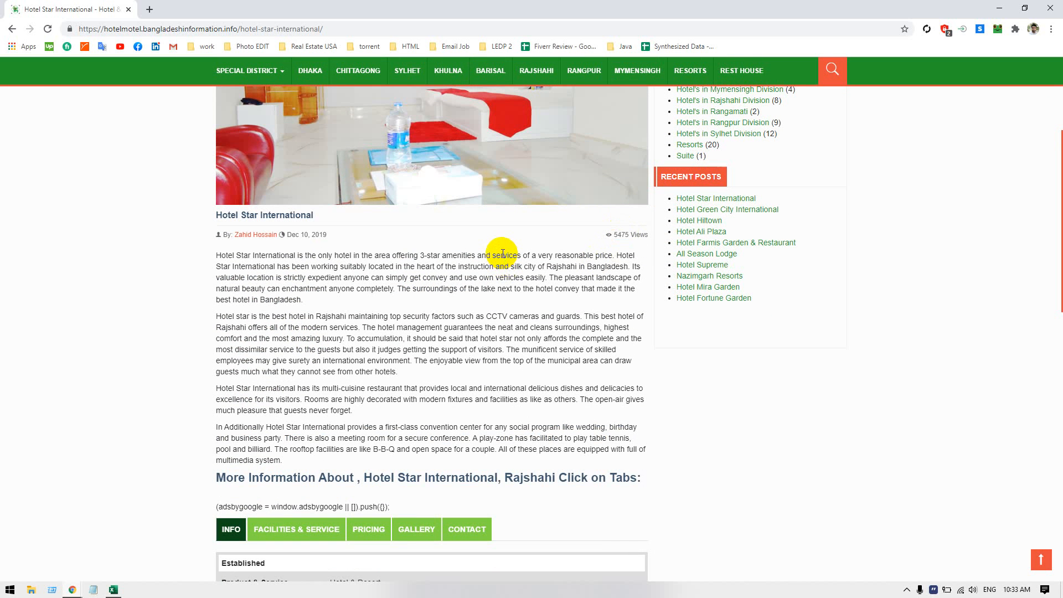
{"action": "scroll", "coordinate": [356, 267], "scroll_direction": "up", "scroll_amount": 2}
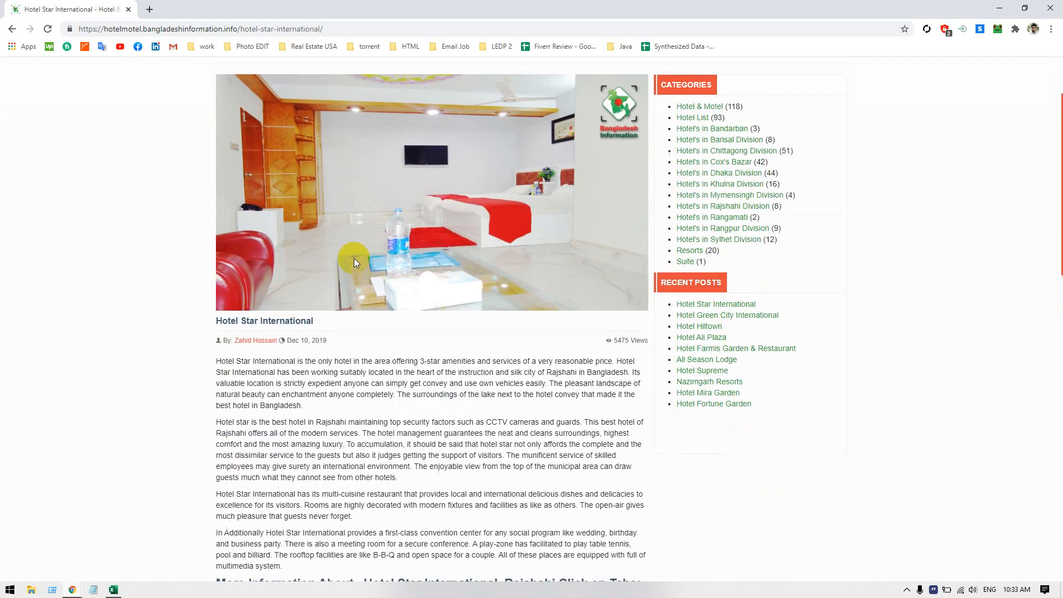
{"action": "scroll", "coordinate": [355, 262], "scroll_direction": "up", "scroll_amount": 3}
{"action": "scroll", "coordinate": [325, 247], "scroll_direction": "down", "scroll_amount": 5}
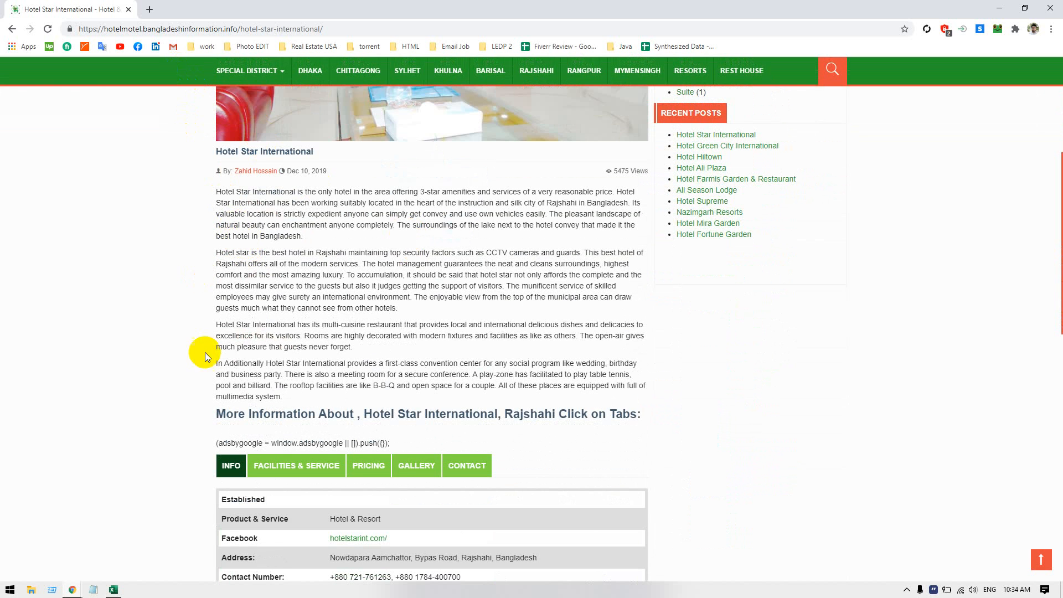
{"action": "triple_click", "coordinate": [363, 443]}
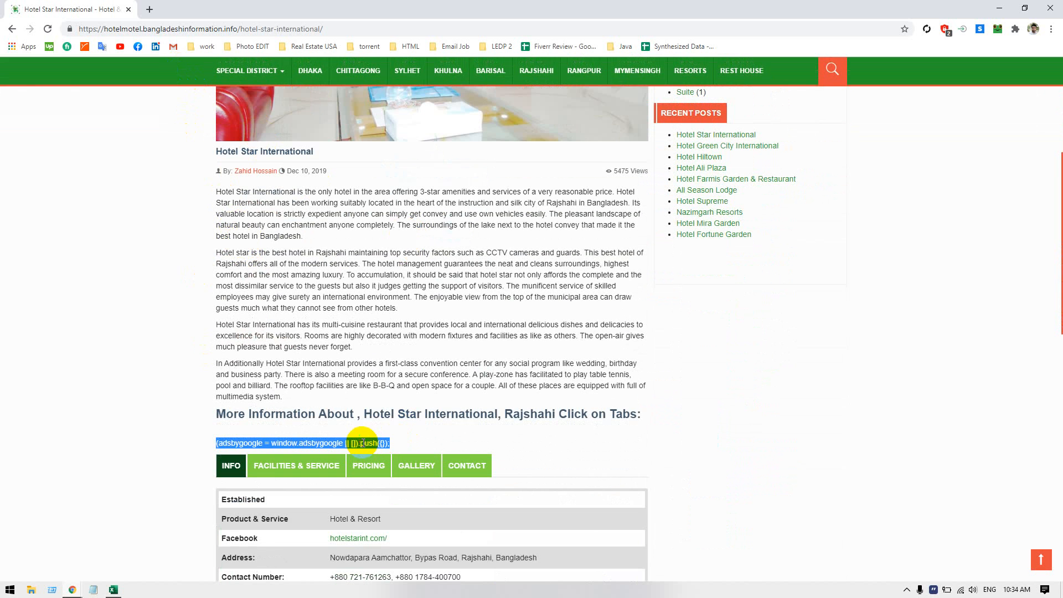
{"action": "left_click", "coordinate": [468, 436]}
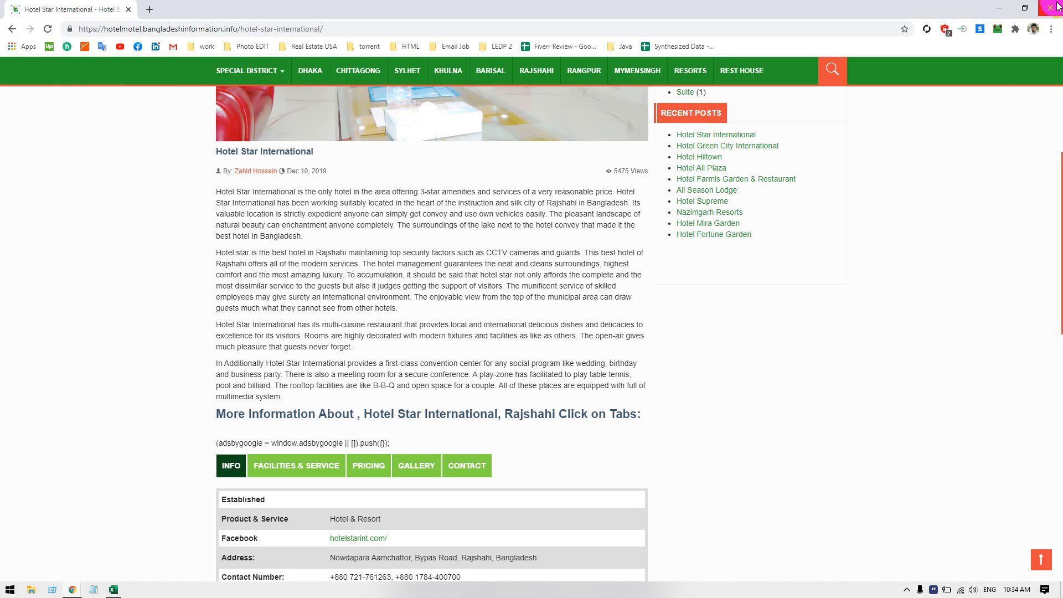
{"action": "left_click", "coordinate": [1052, 7]}
Review the post's body paragraph and its Yoast readability analysis, covering both the improvements and the good results
{"action": "left_click", "coordinate": [116, 369]}
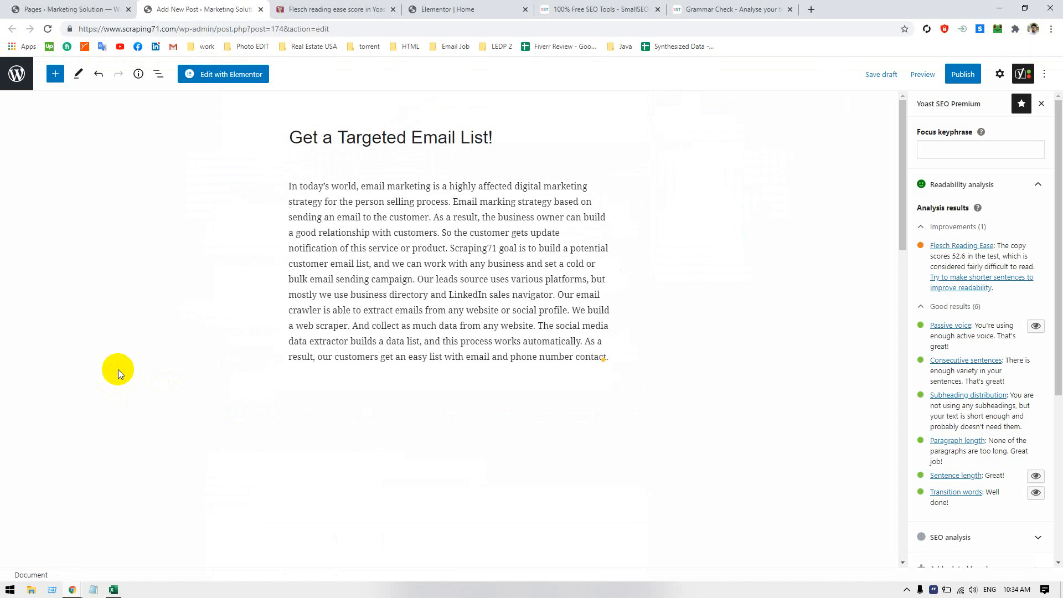
{"action": "triple_click", "coordinate": [458, 246]}
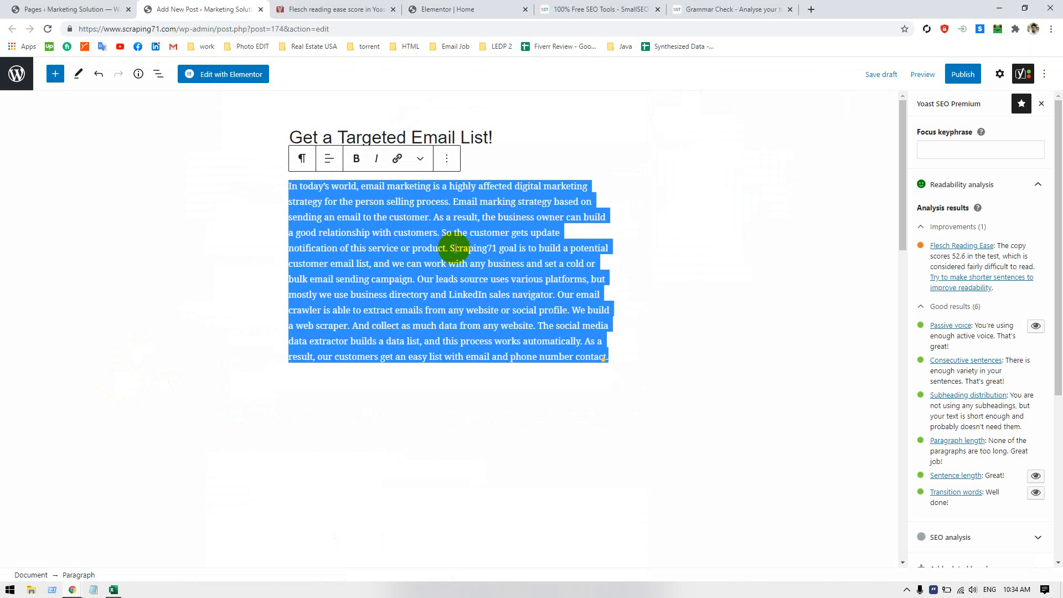
{"action": "left_click", "coordinate": [591, 264]}
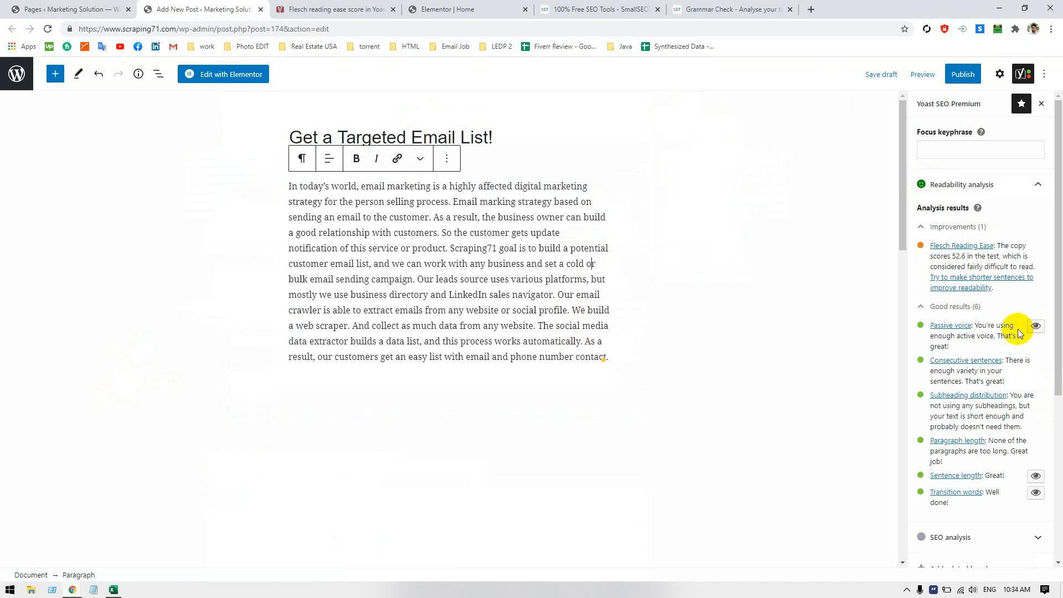
{"action": "left_click", "coordinate": [964, 181]}
{"action": "left_click", "coordinate": [964, 181]}
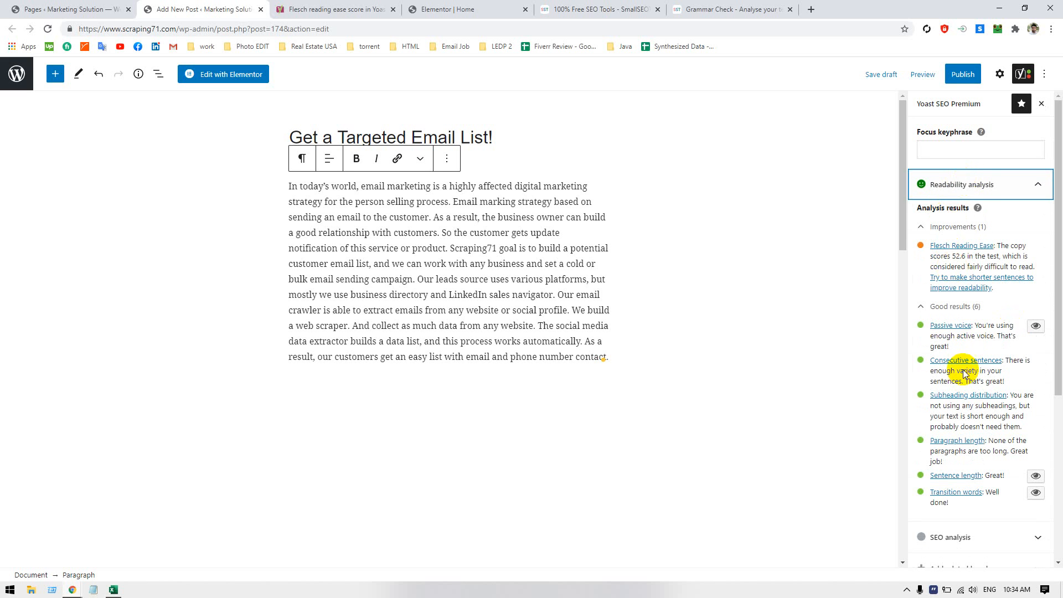
{"action": "left_click", "coordinate": [963, 183]}
{"action": "left_click", "coordinate": [957, 215]}
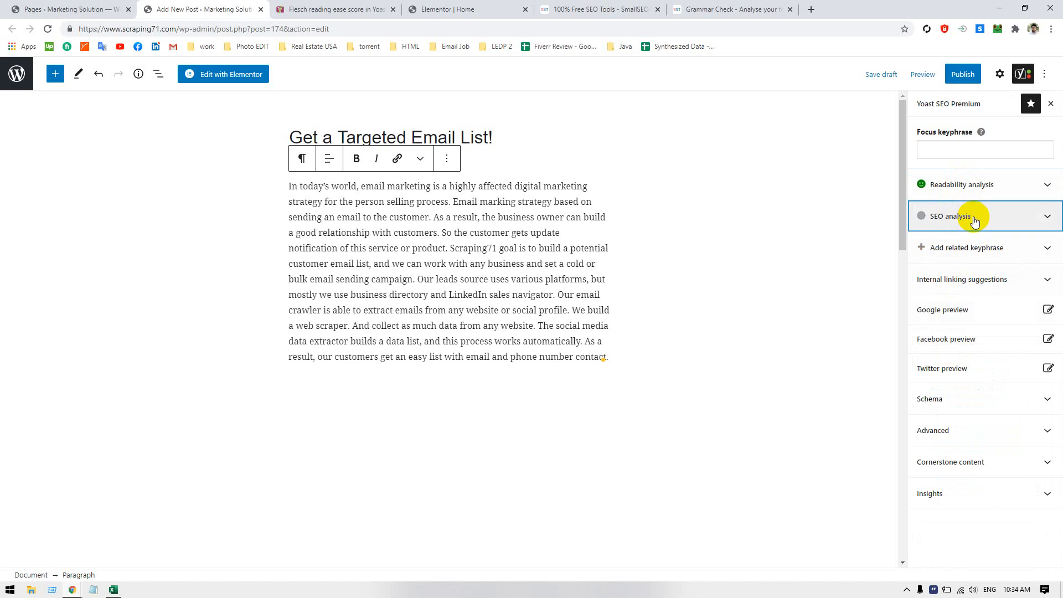
{"action": "left_click", "coordinate": [976, 219]}
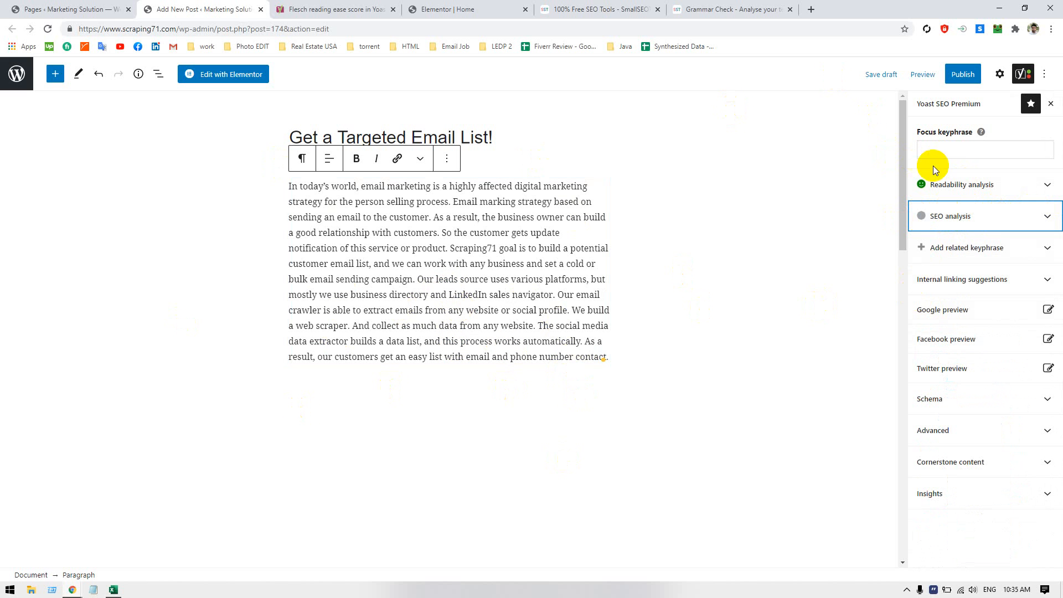
{"action": "left_click", "coordinate": [978, 183]}
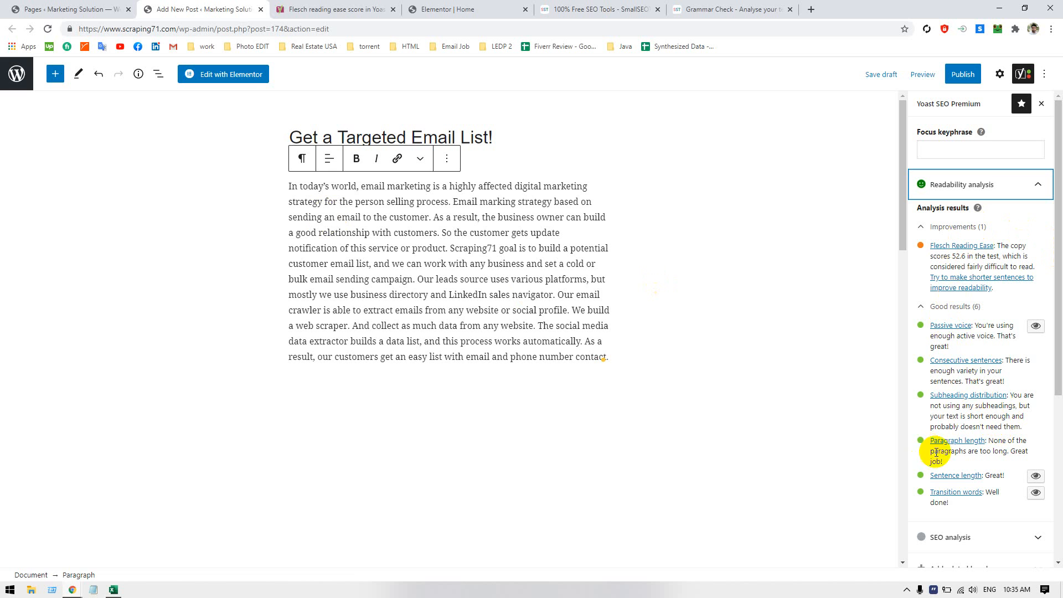
{"action": "scroll", "coordinate": [960, 302], "scroll_direction": "down", "scroll_amount": 4}
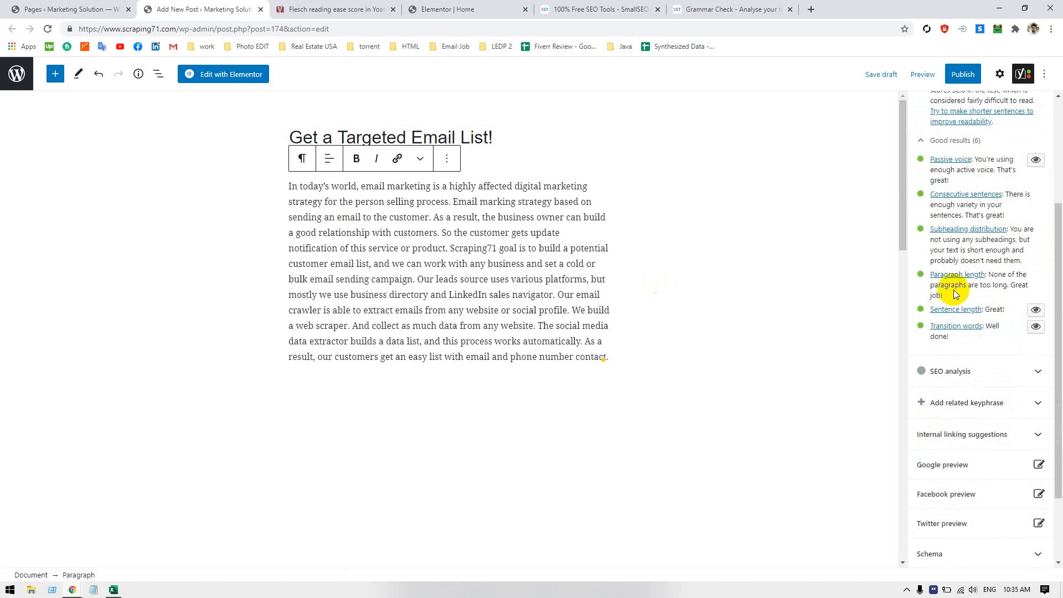
{"action": "scroll", "coordinate": [959, 298], "scroll_direction": "up", "scroll_amount": 4}
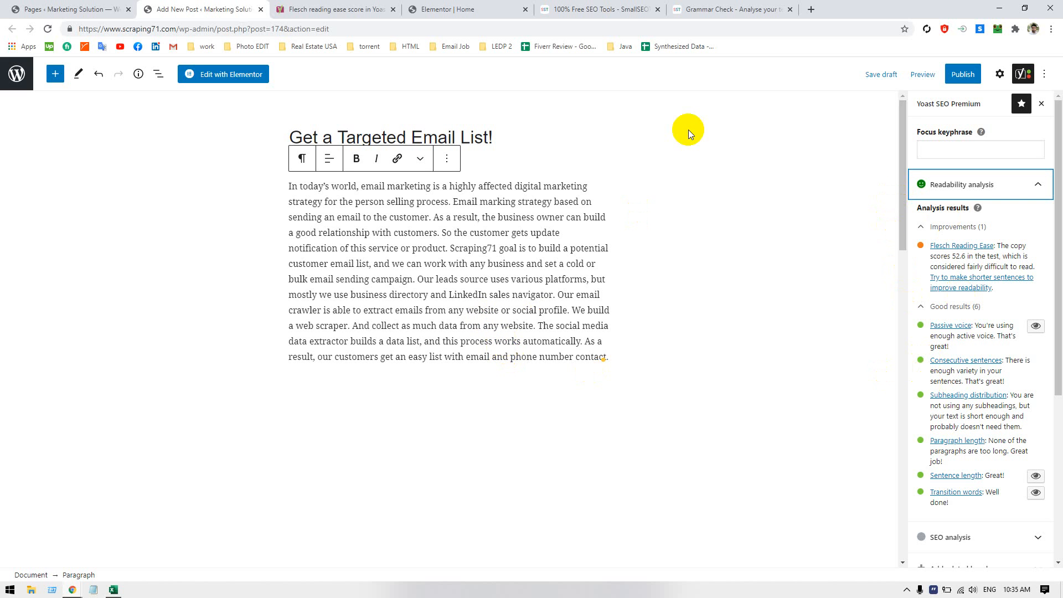
Check the Flesch score table in the open Yoast article again and return to the new post
{"action": "left_click", "coordinate": [611, 10]}
{"action": "left_click", "coordinate": [237, 9]}
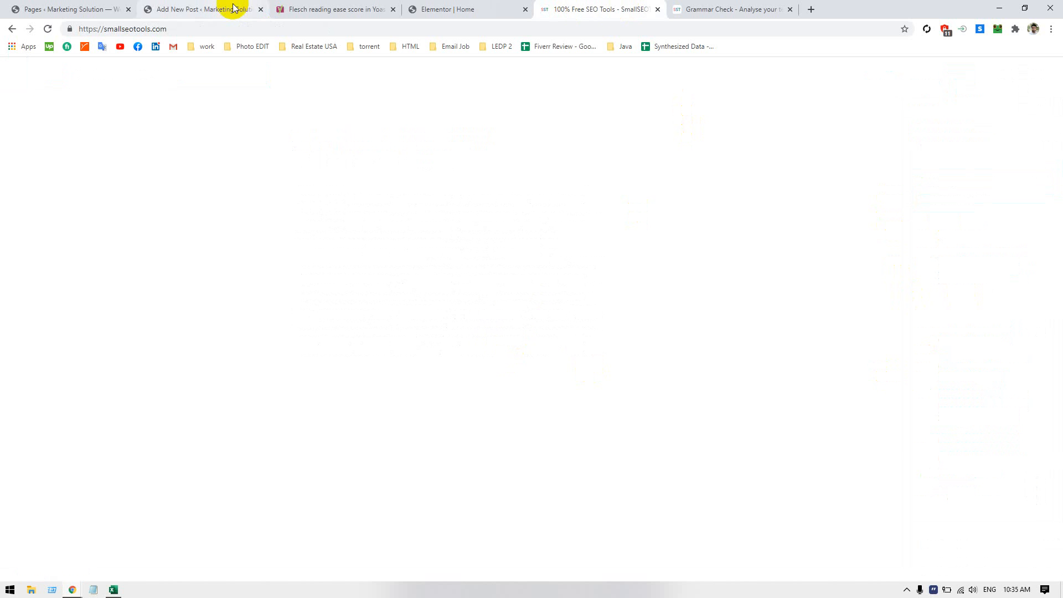
{"action": "left_click", "coordinate": [378, 8]}
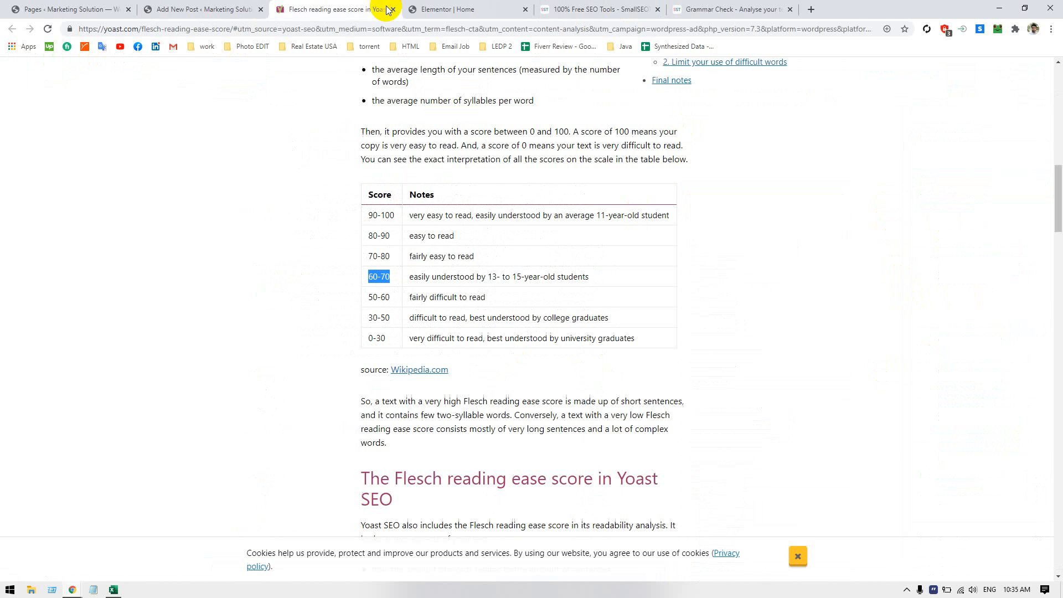
{"action": "left_click", "coordinate": [193, 9]}
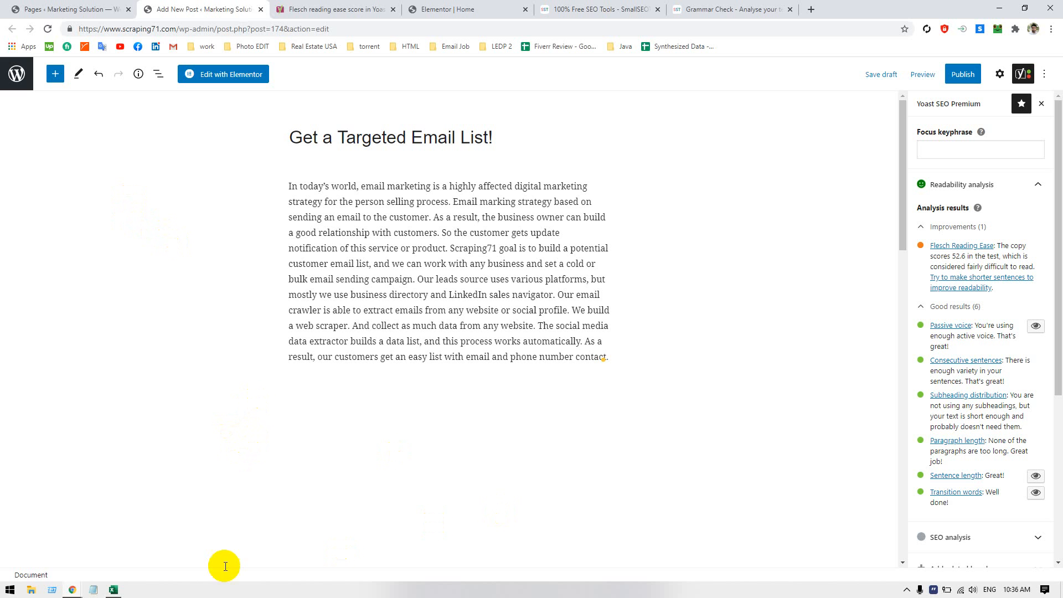
Switch to Excel and close the Book1 workbook that holds the email marketing paragraph
{"action": "left_click", "coordinate": [113, 591]}
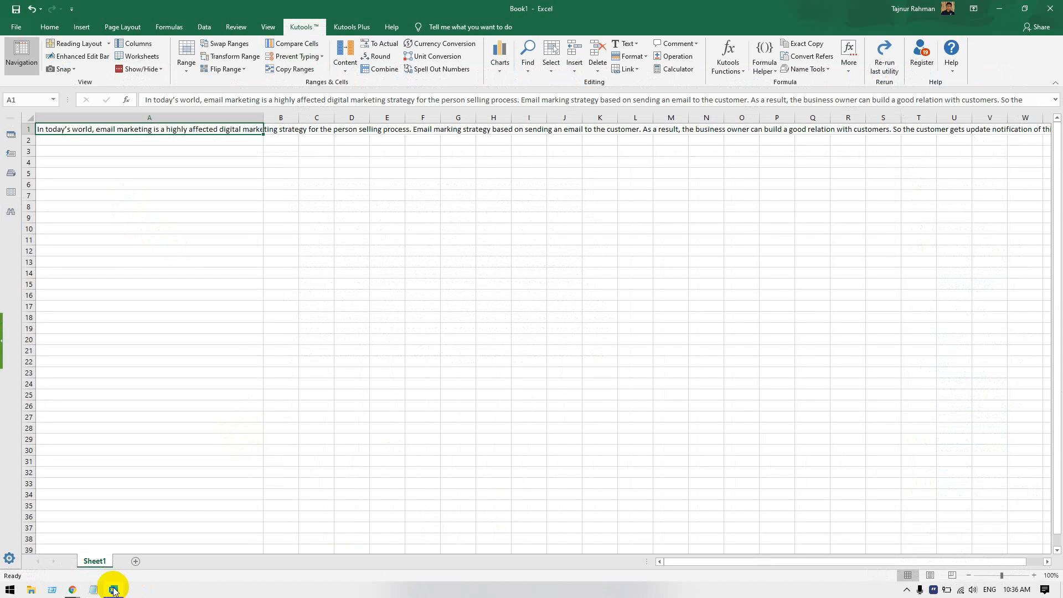
{"action": "left_click", "coordinate": [1050, 8]}
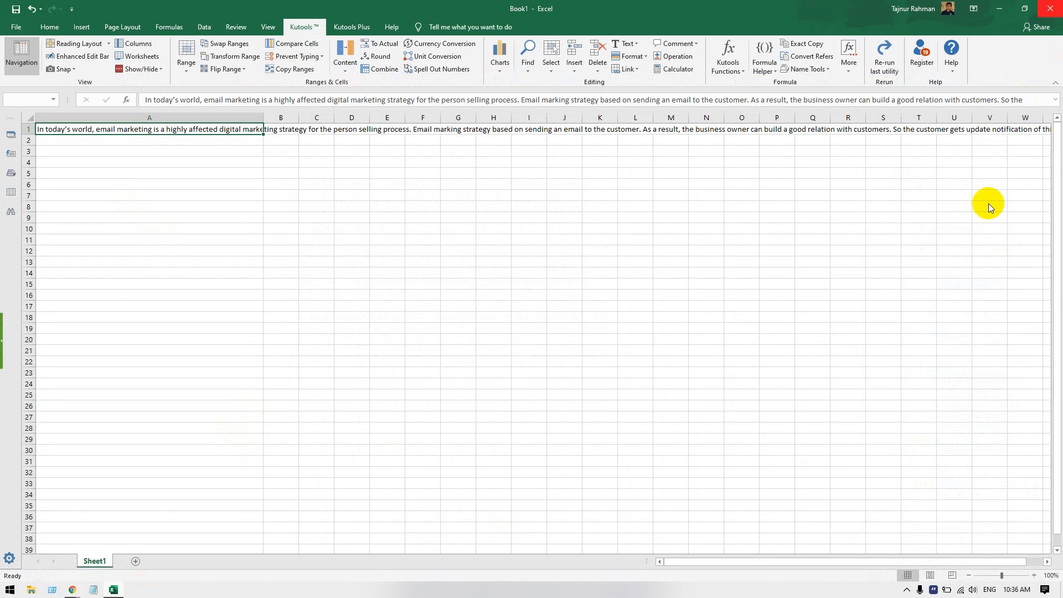
{"action": "left_click", "coordinate": [591, 357]}
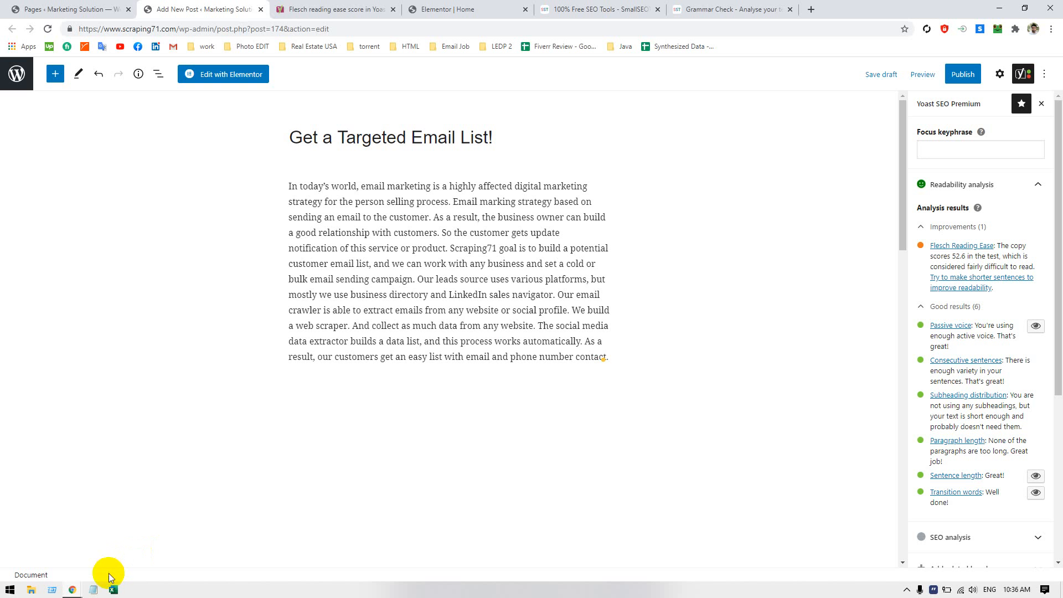
Open the recent Excel workbook lead filtered.xlsx and inspect the keywords "sales process" and "personal selling" in its list
{"action": "left_click", "coordinate": [112, 591]}
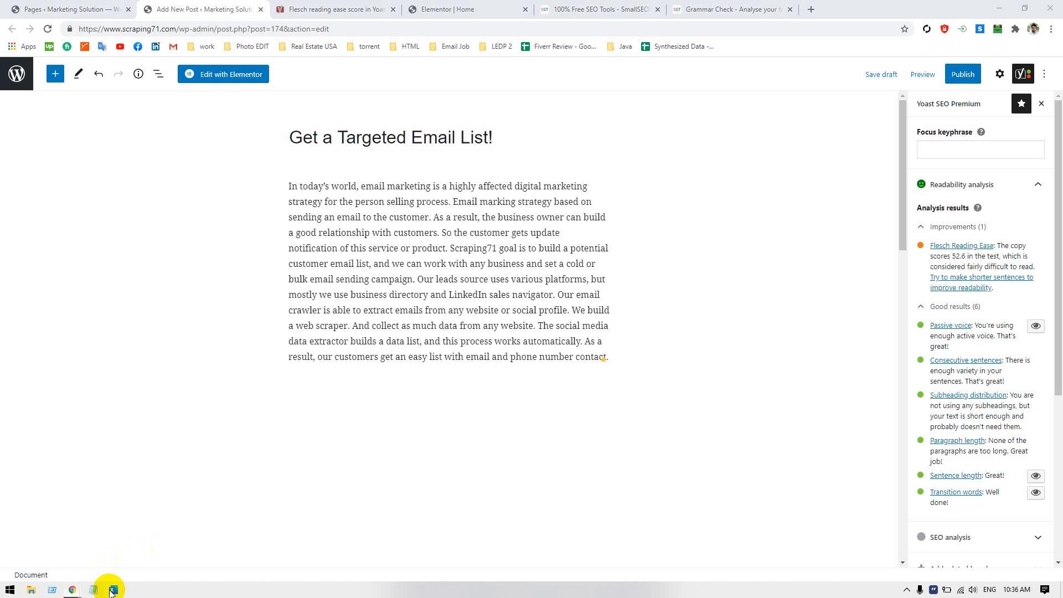
{"action": "right_click", "coordinate": [112, 590]}
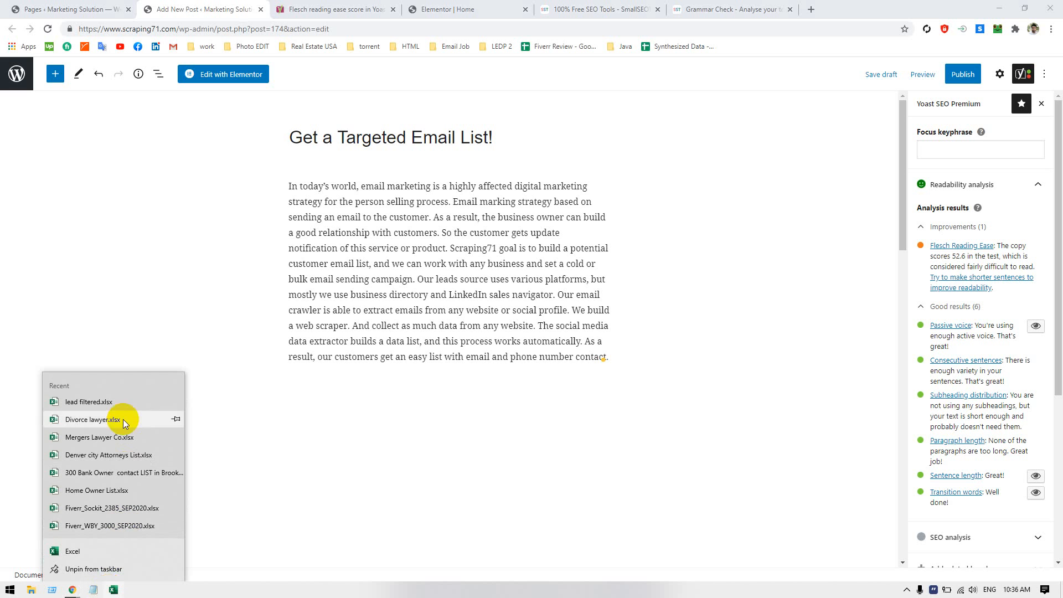
{"action": "left_click", "coordinate": [112, 408]}
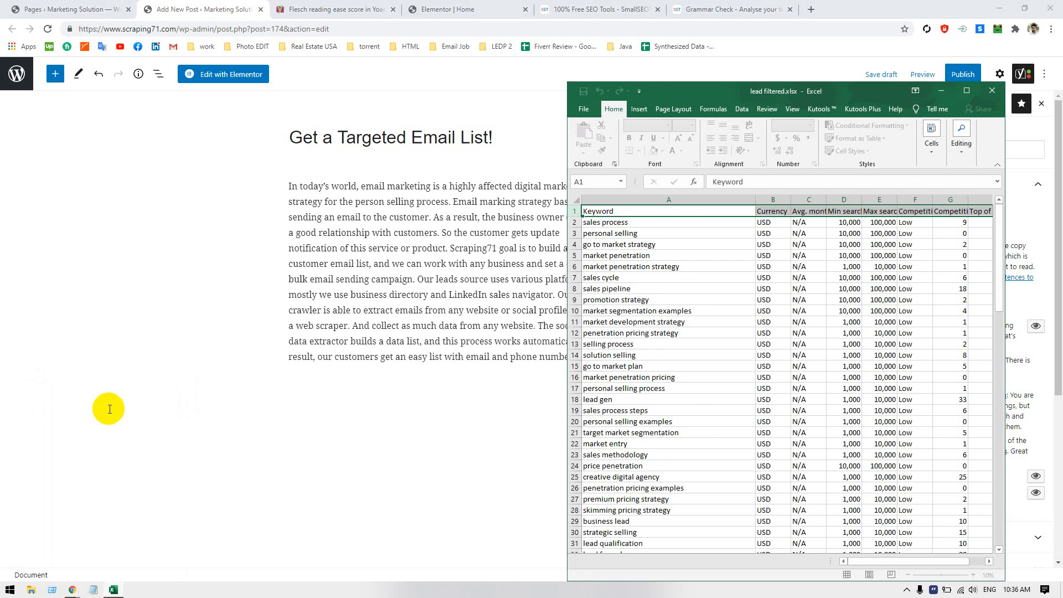
{"action": "left_click", "coordinate": [676, 221]}
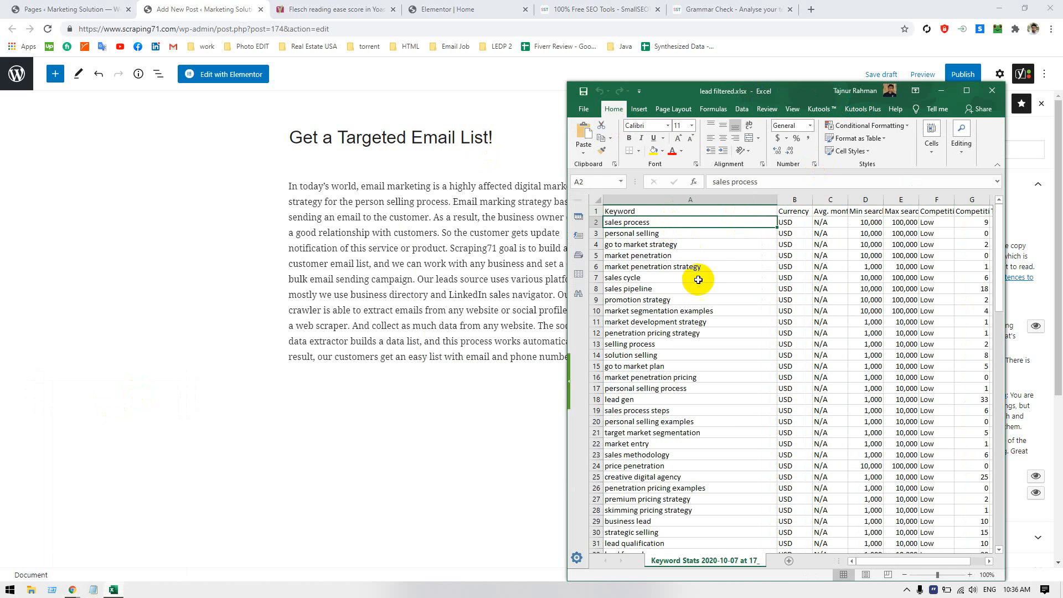
{"action": "left_click", "coordinate": [690, 235]}
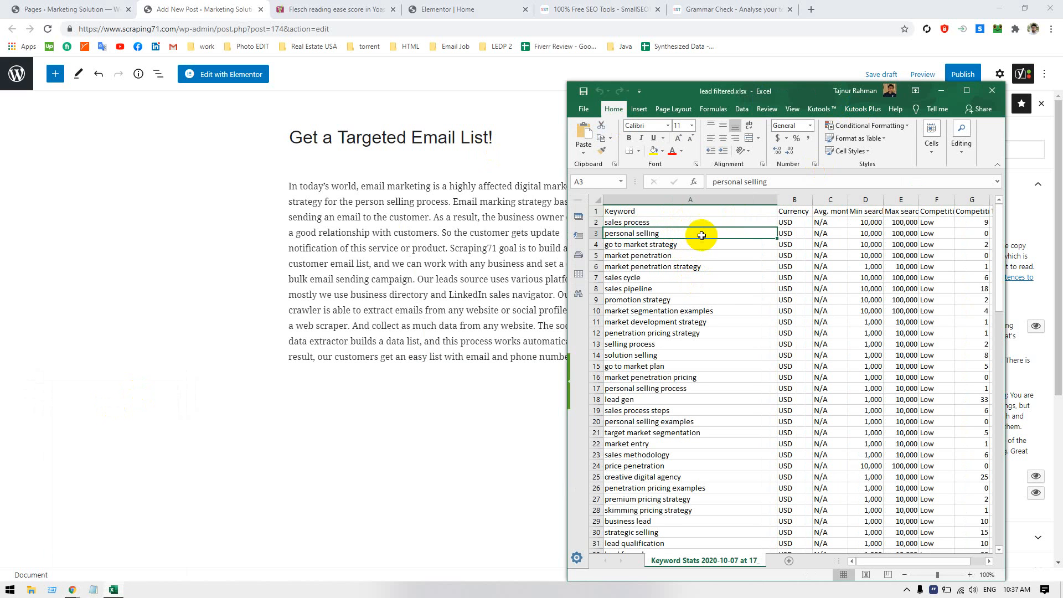
Inspect the first three keywords, "sales process" through "go to market strategy", and return to the WordPress post
{"action": "left_click", "coordinate": [699, 243]}
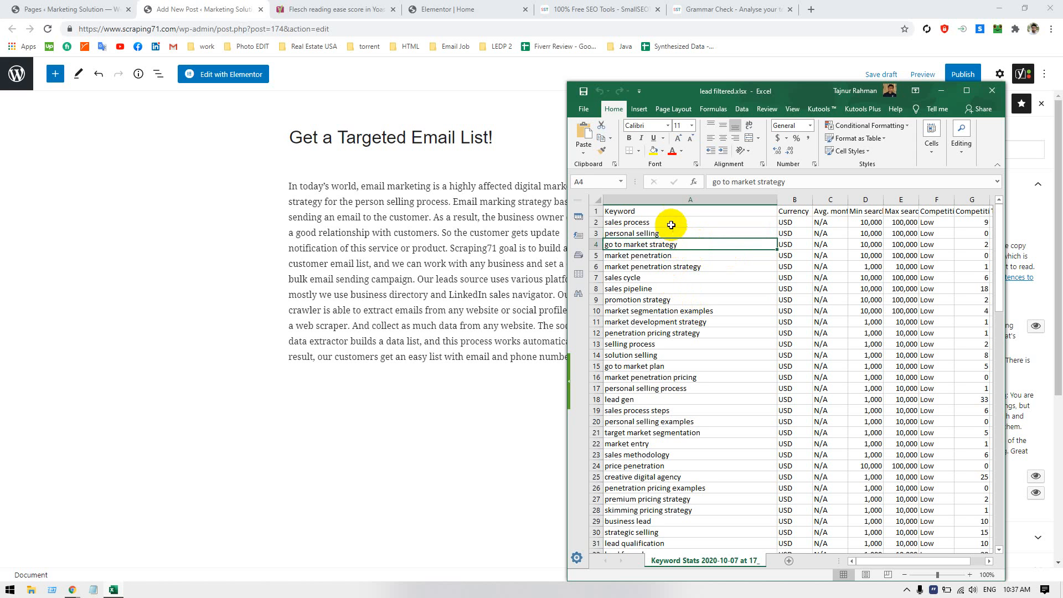
{"action": "left_click_drag", "start_coordinate": [671, 222], "coordinate": [675, 244]}
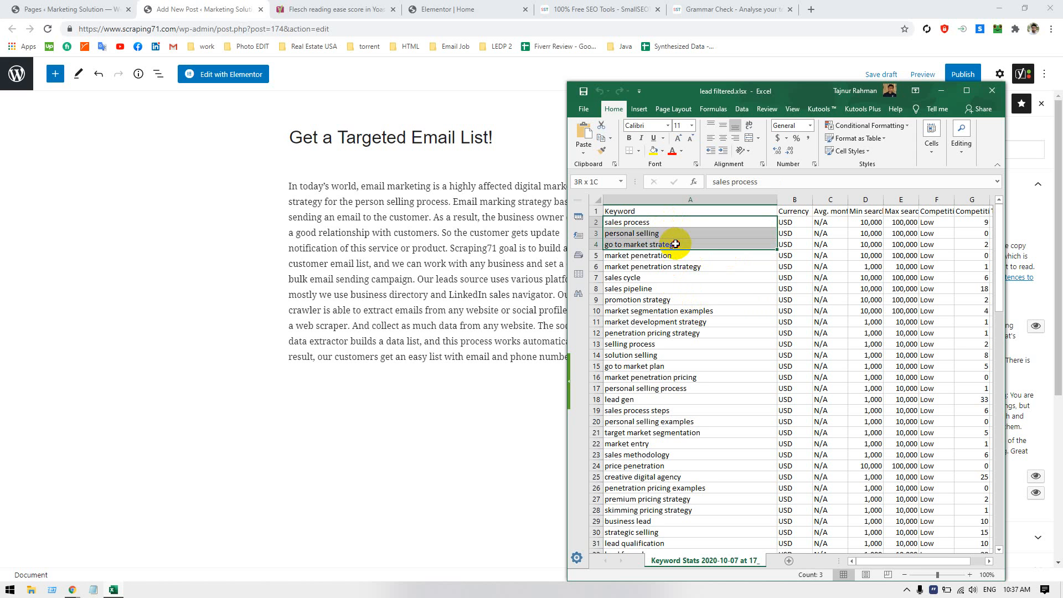
{"action": "left_click", "coordinate": [940, 90]}
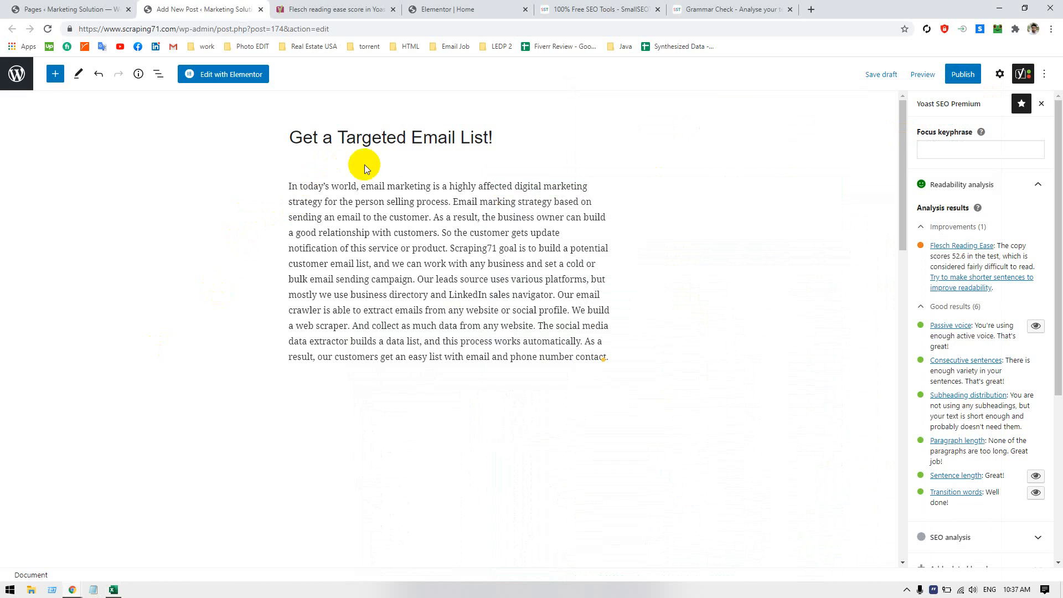
Examine the phrase "email marketing" in the first sentence of the post's body paragraph
{"action": "left_click_drag", "start_coordinate": [361, 186], "coordinate": [430, 186]}
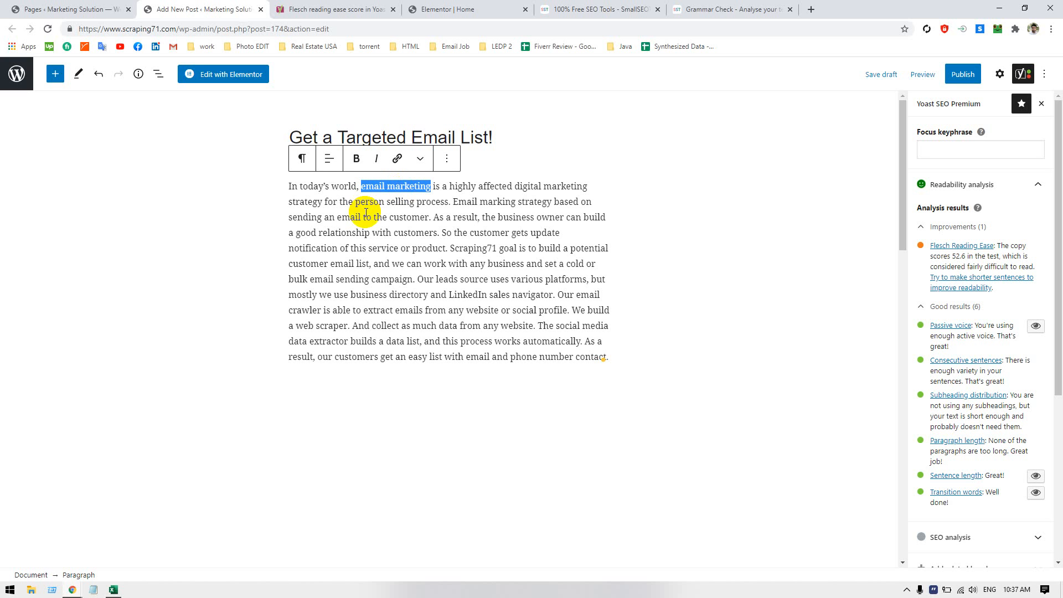
{"action": "left_click", "coordinate": [392, 191]}
{"action": "double_click", "coordinate": [377, 191]}
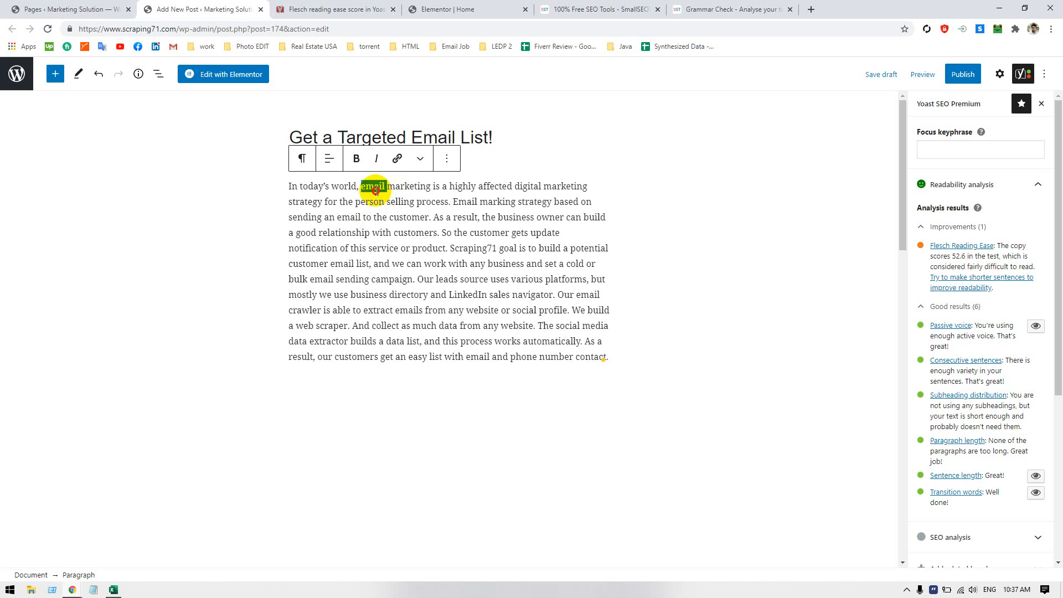
{"action": "left_click", "coordinate": [380, 188]}
{"action": "double_click", "coordinate": [368, 187]}
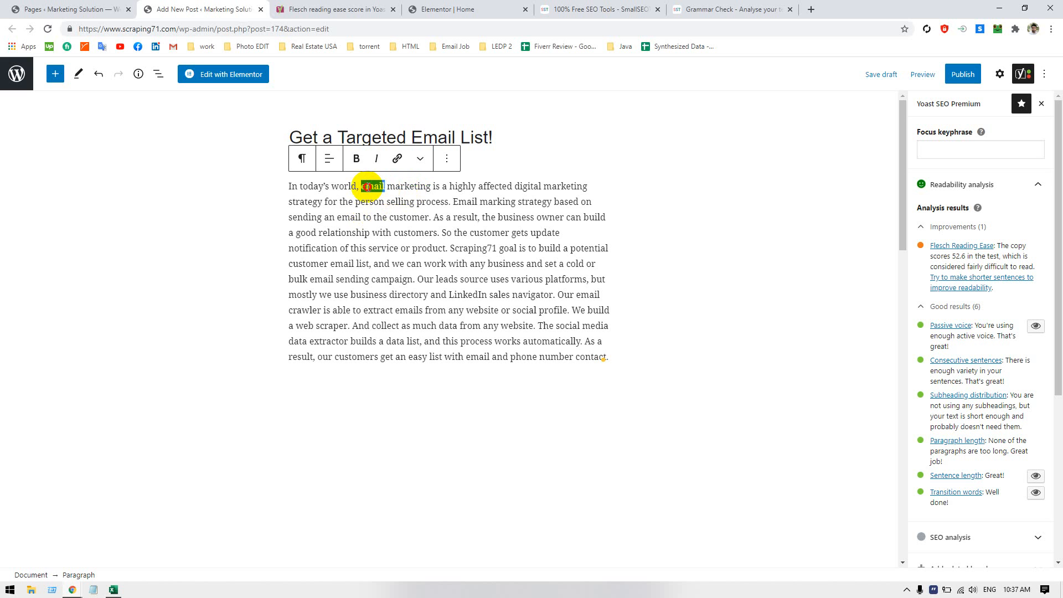
{"action": "left_click_drag", "start_coordinate": [368, 187], "coordinate": [405, 186]}
{"action": "left_click", "coordinate": [402, 199]}
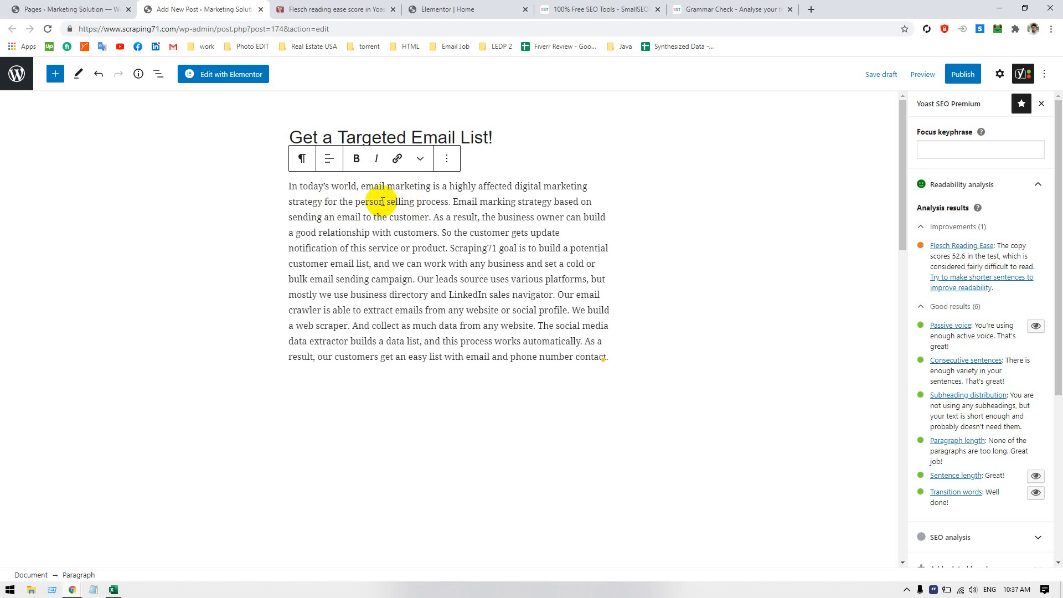
Insert "in" after "person" in the first sentence and accept the Grammarly correction "the selling"
{"action": "left_click_drag", "start_coordinate": [379, 202], "coordinate": [386, 203]}
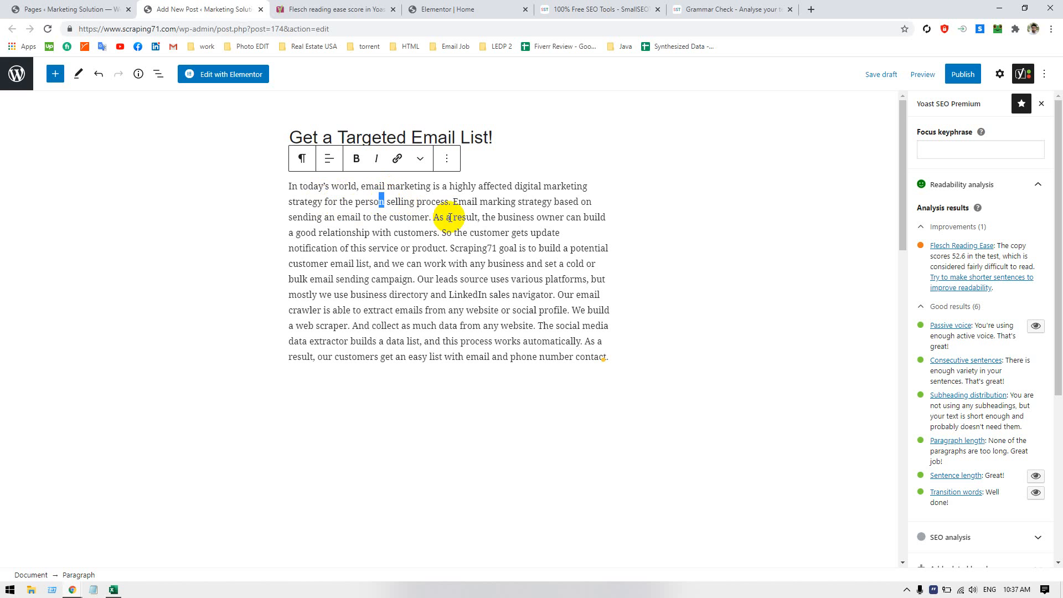
{"action": "left_click", "coordinate": [385, 202]}
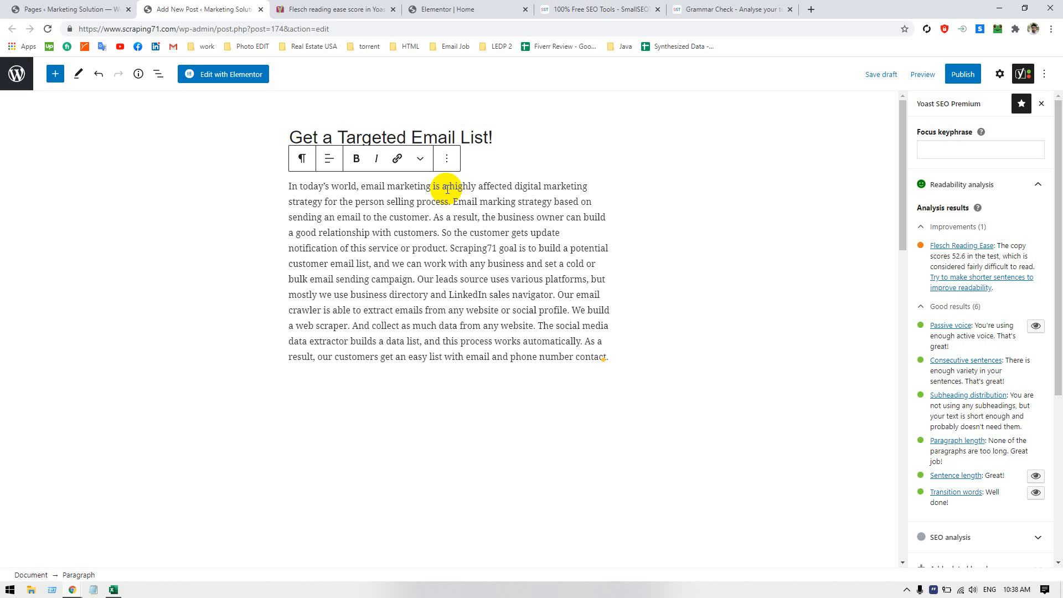
{"action": "type", "text": "in"}
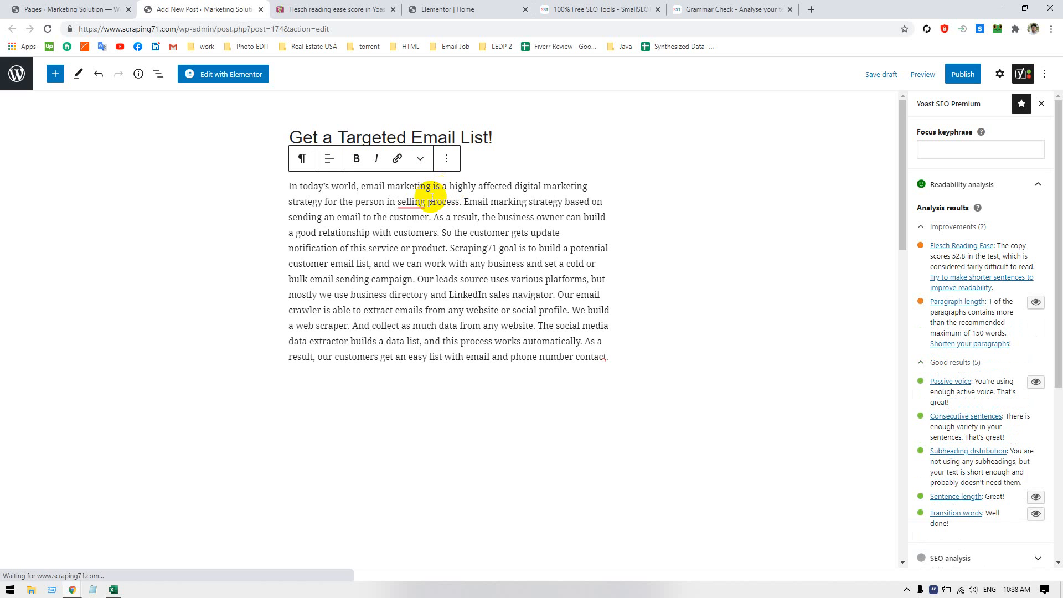
{"action": "mouse_move", "coordinate": [410, 202]}
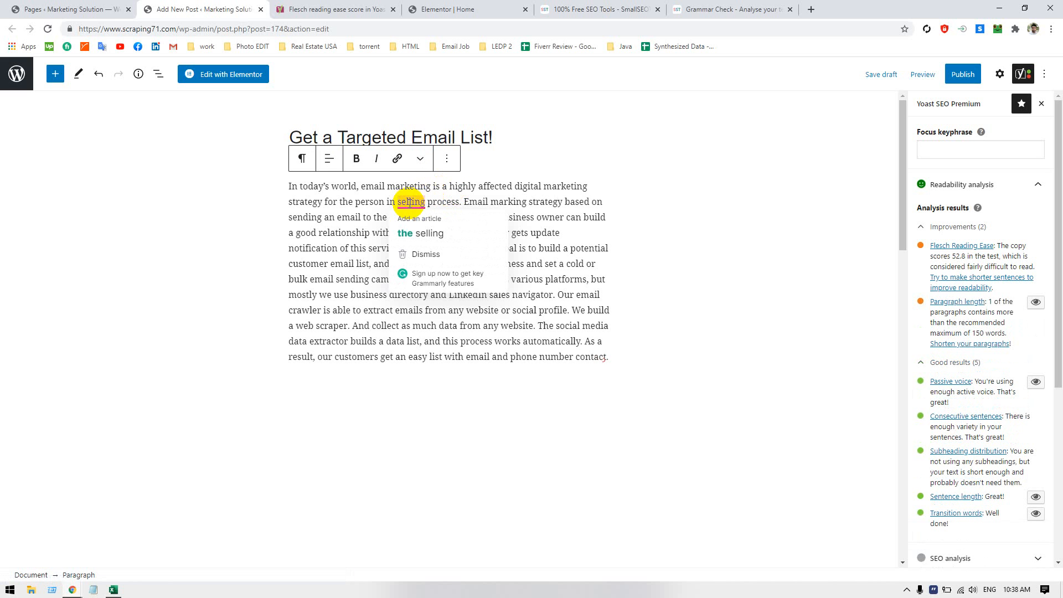
{"action": "left_click", "coordinate": [412, 233]}
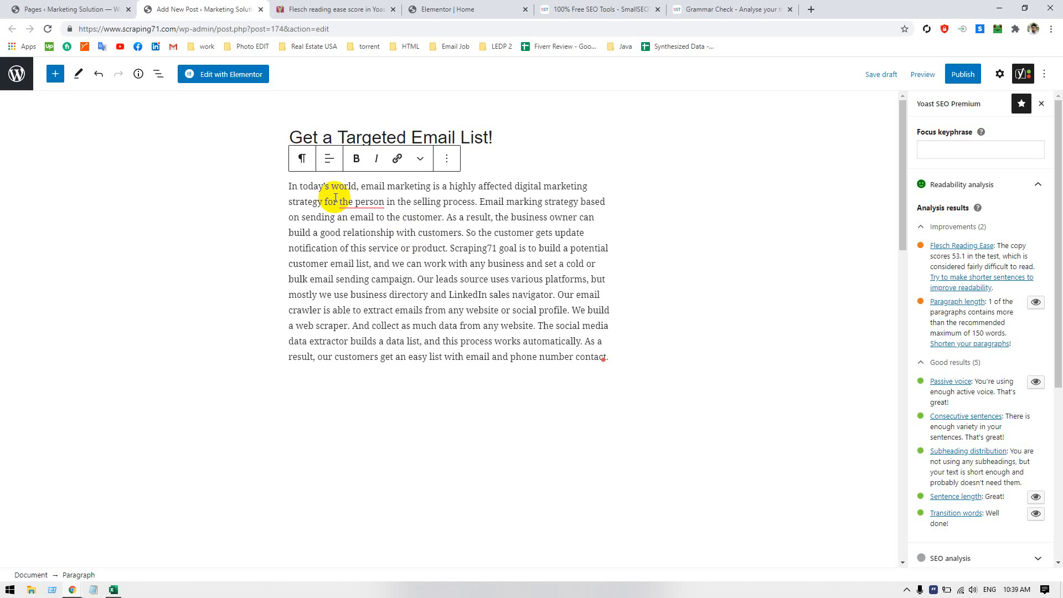
Change "the person" to "a person" in the first sentence with Grammarly's article suggestion
{"action": "mouse_move", "coordinate": [352, 202]}
{"action": "left_click", "coordinate": [359, 233]}
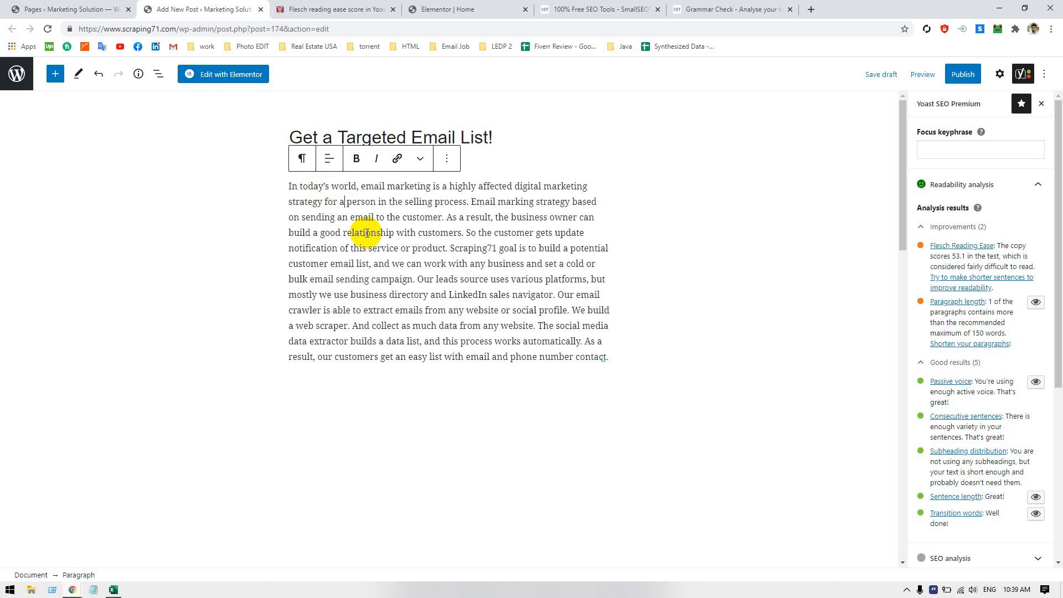
{"action": "key", "text": "BackSpace"}
{"action": "key", "text": "BackSpace"}
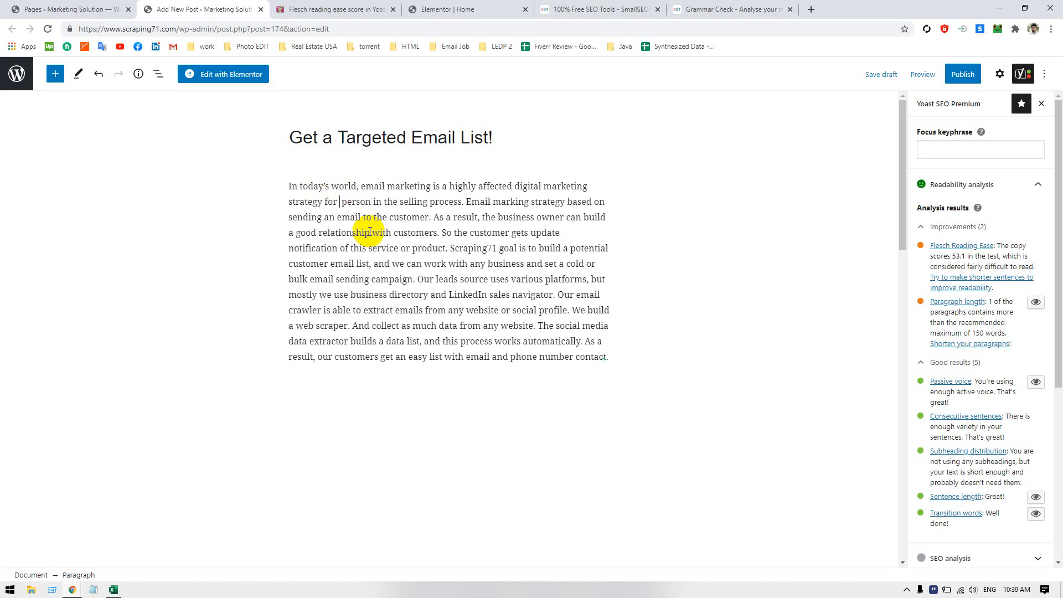
{"action": "key", "text": "BackSpace"}
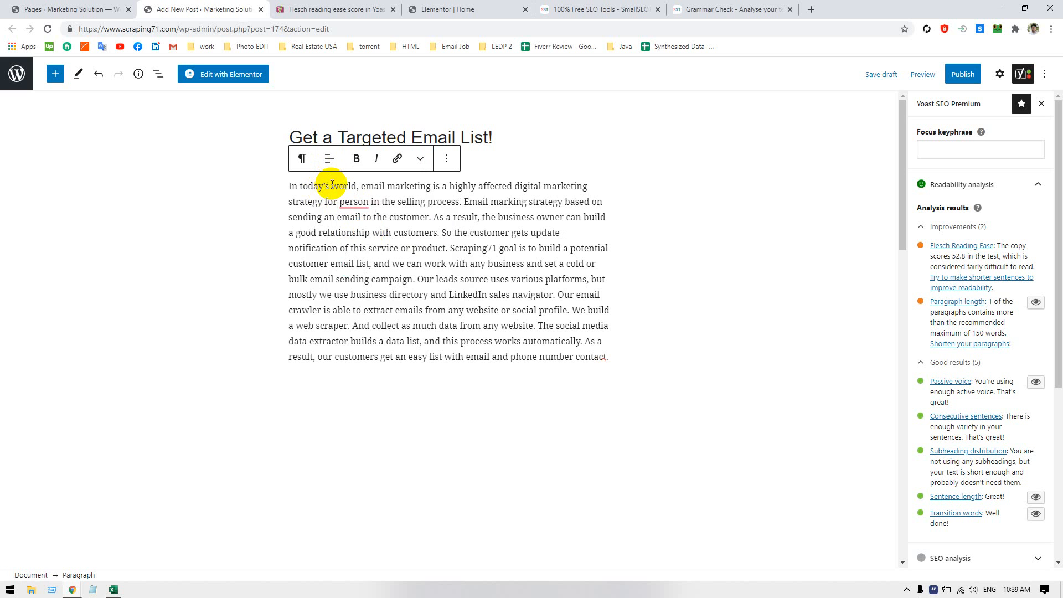
{"action": "mouse_move", "coordinate": [340, 201]}
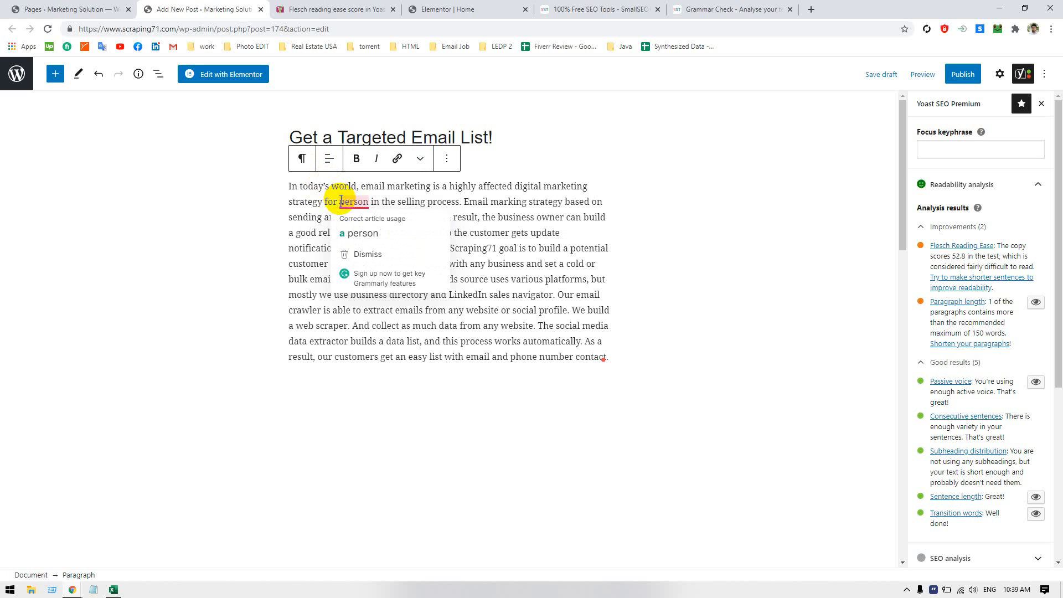
{"action": "left_click", "coordinate": [407, 233]}
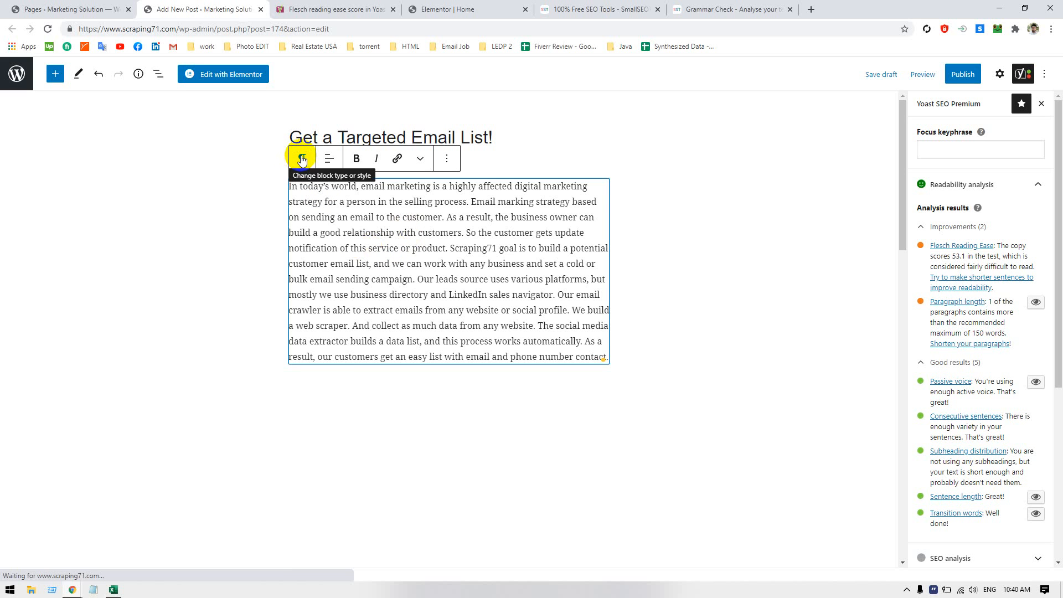
{"action": "left_click", "coordinate": [449, 159]}
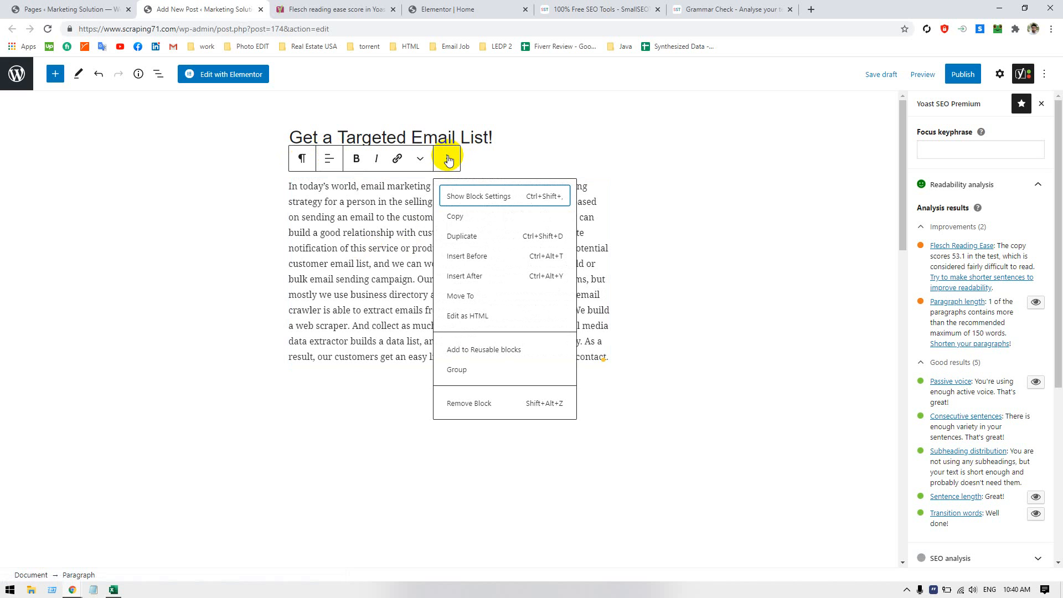
{"action": "left_click", "coordinate": [450, 159]}
{"action": "left_click", "coordinate": [302, 158]}
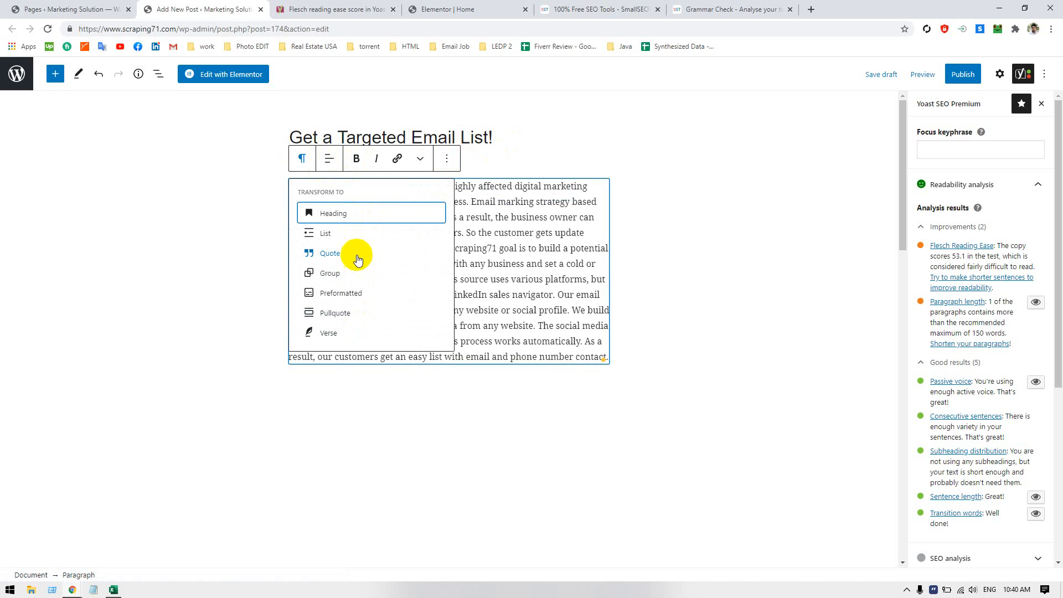
{"action": "left_click", "coordinate": [329, 159]}
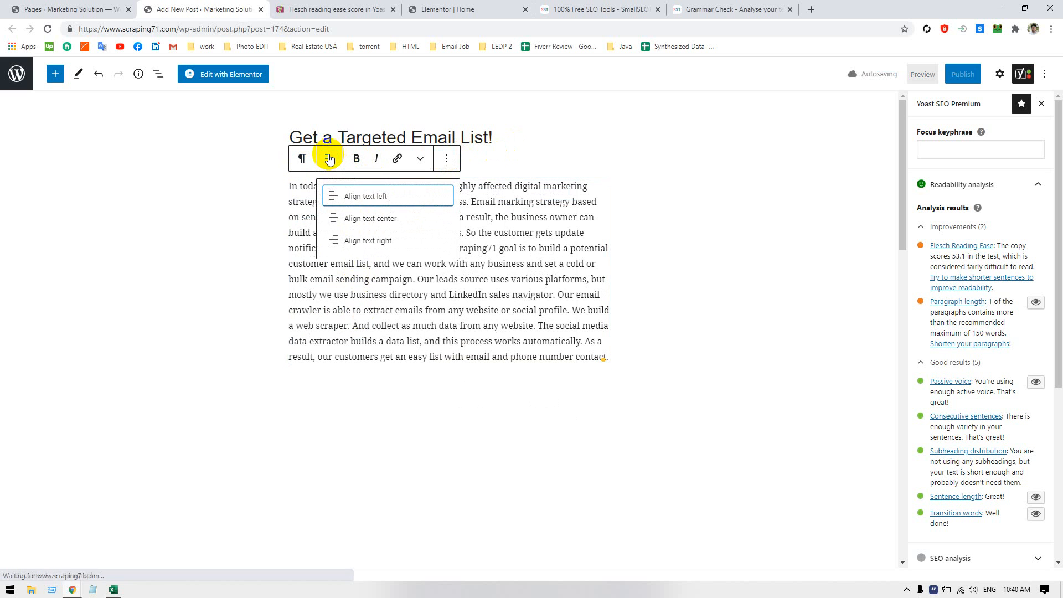
{"action": "left_click", "coordinate": [420, 158]}
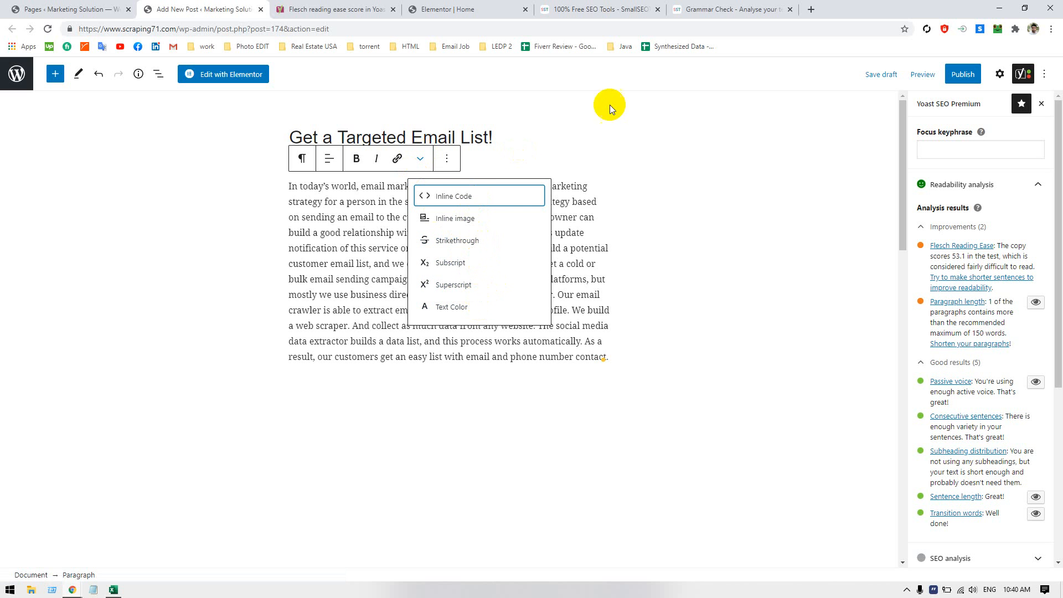
{"action": "left_click", "coordinate": [506, 279]}
{"action": "double_click", "coordinate": [430, 247]}
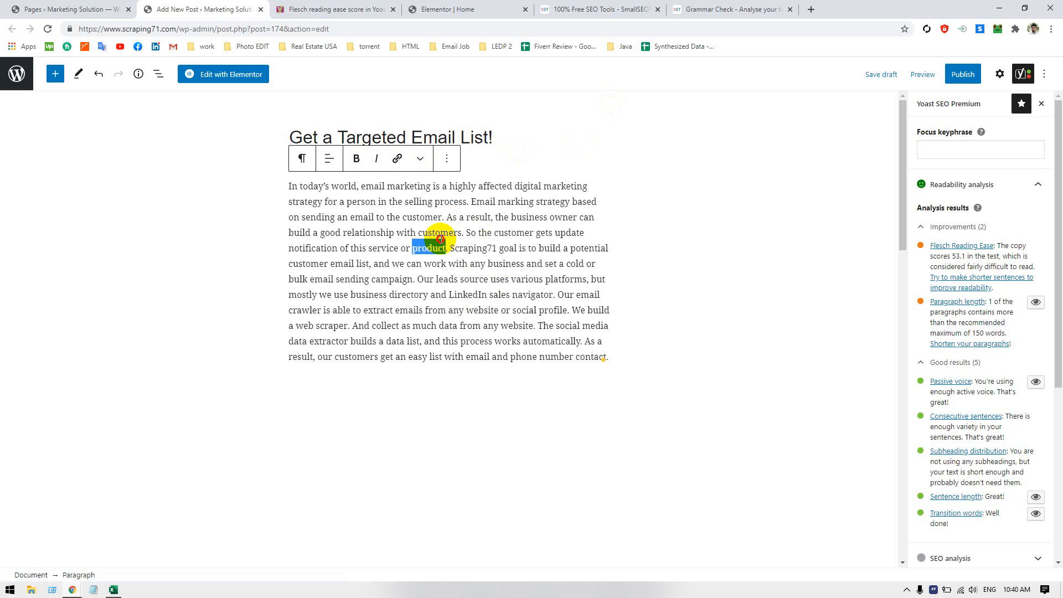
{"action": "double_click", "coordinate": [371, 186]}
{"action": "left_click", "coordinate": [417, 201]}
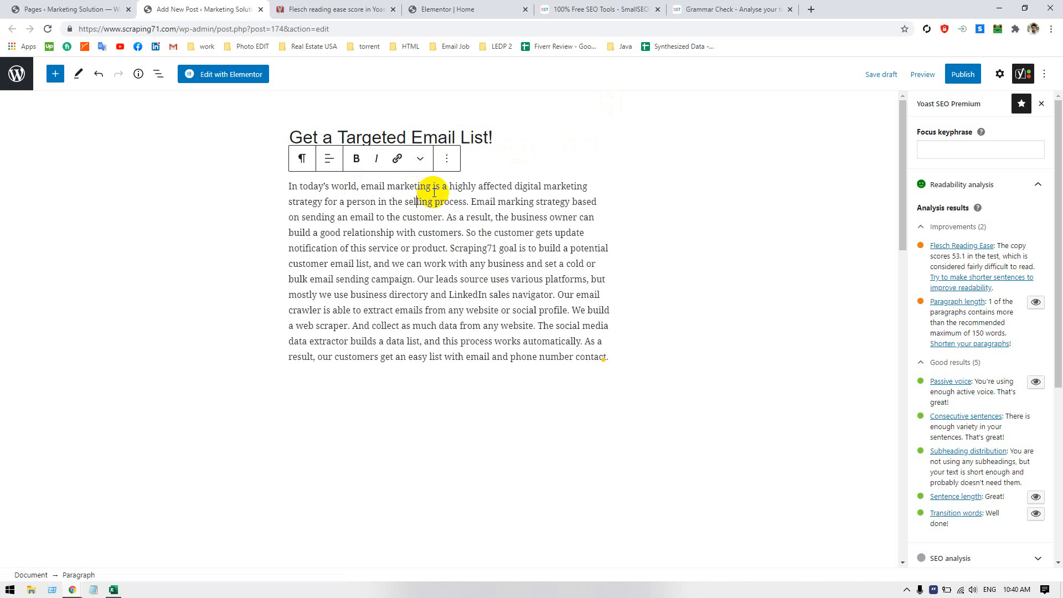
{"action": "left_click", "coordinate": [446, 159]}
{"action": "left_click", "coordinate": [594, 216]}
{"action": "triple_click", "coordinate": [545, 201]}
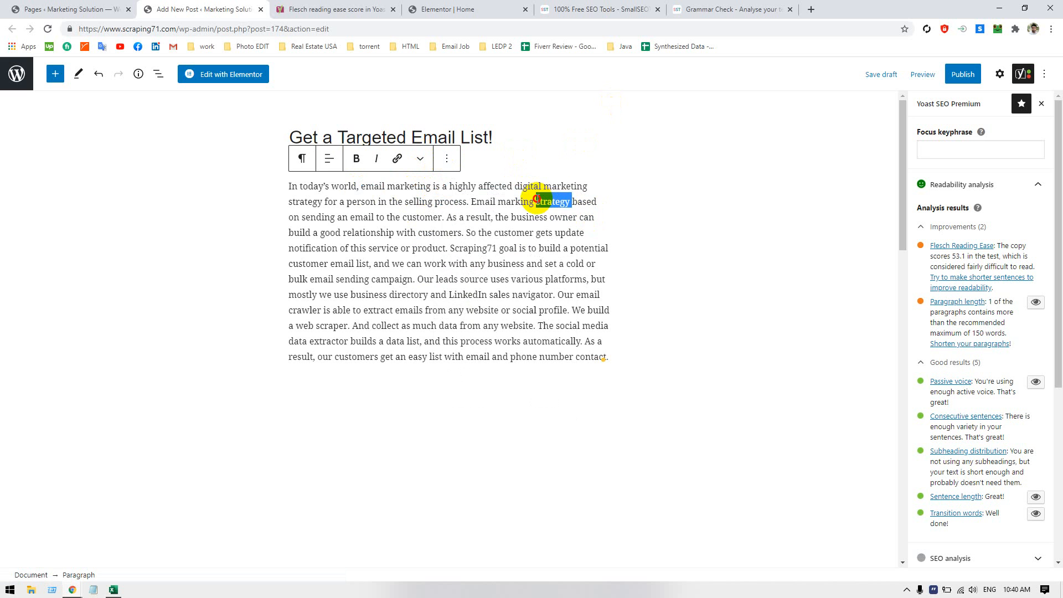
{"action": "left_click", "coordinate": [459, 202]}
Copy the body paragraph block to the clipboard
{"action": "left_click", "coordinate": [446, 160]}
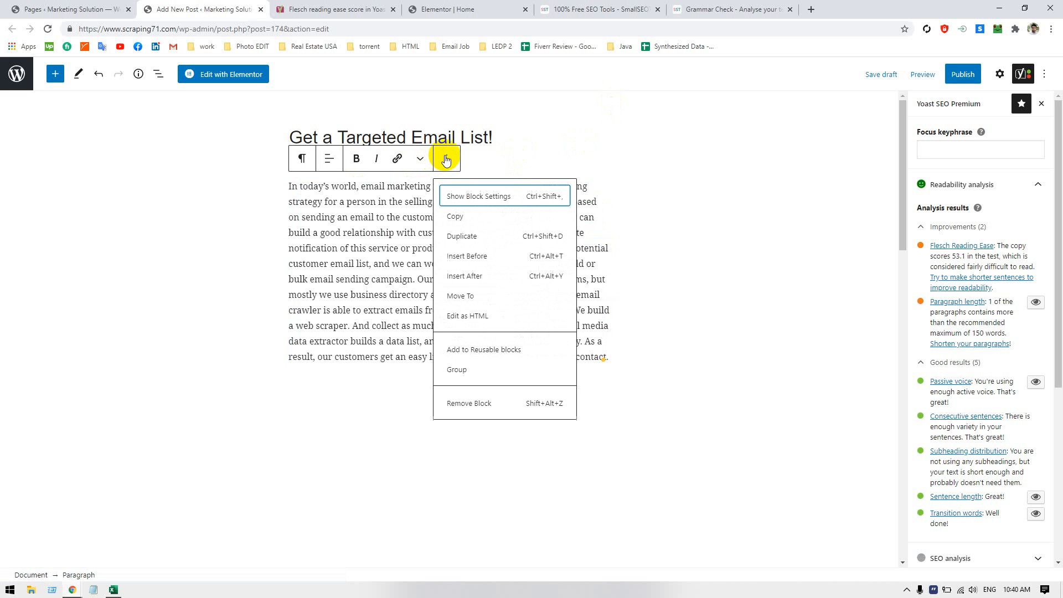
{"action": "left_click", "coordinate": [471, 216]}
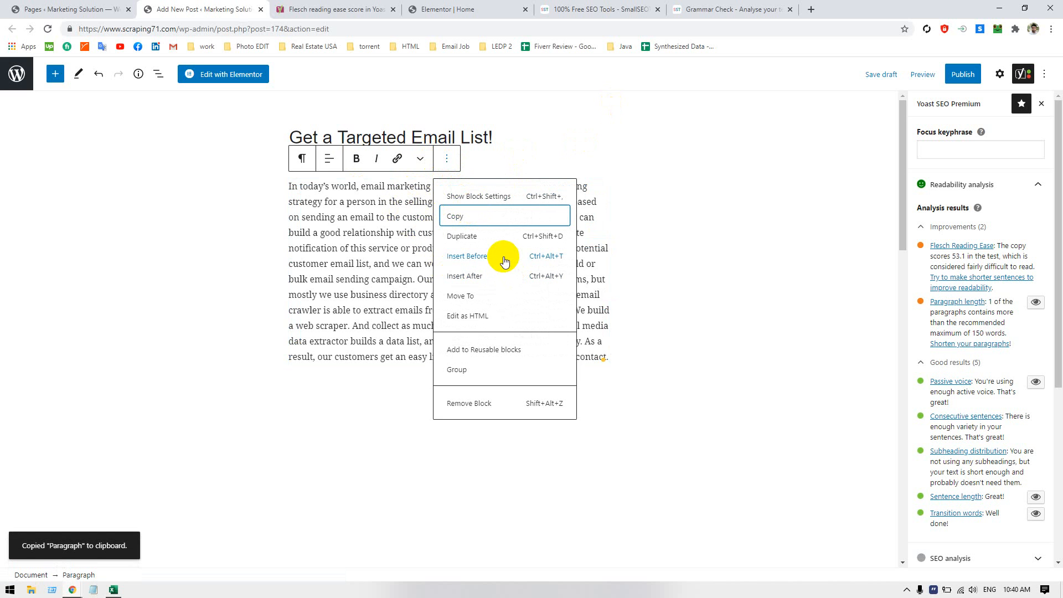
{"action": "left_click", "coordinate": [359, 261]}
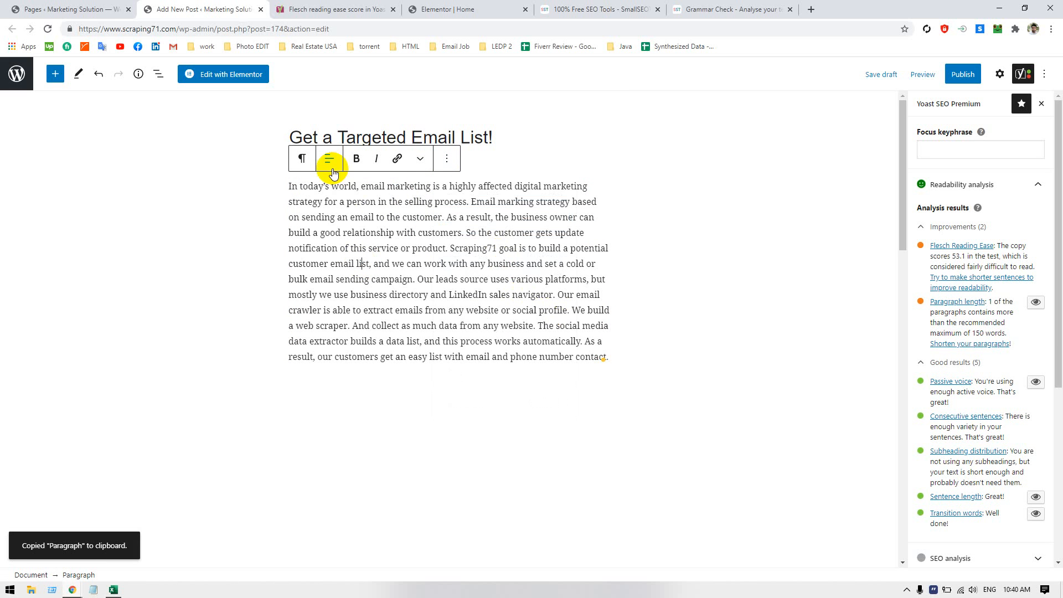
{"action": "left_click", "coordinate": [329, 167]}
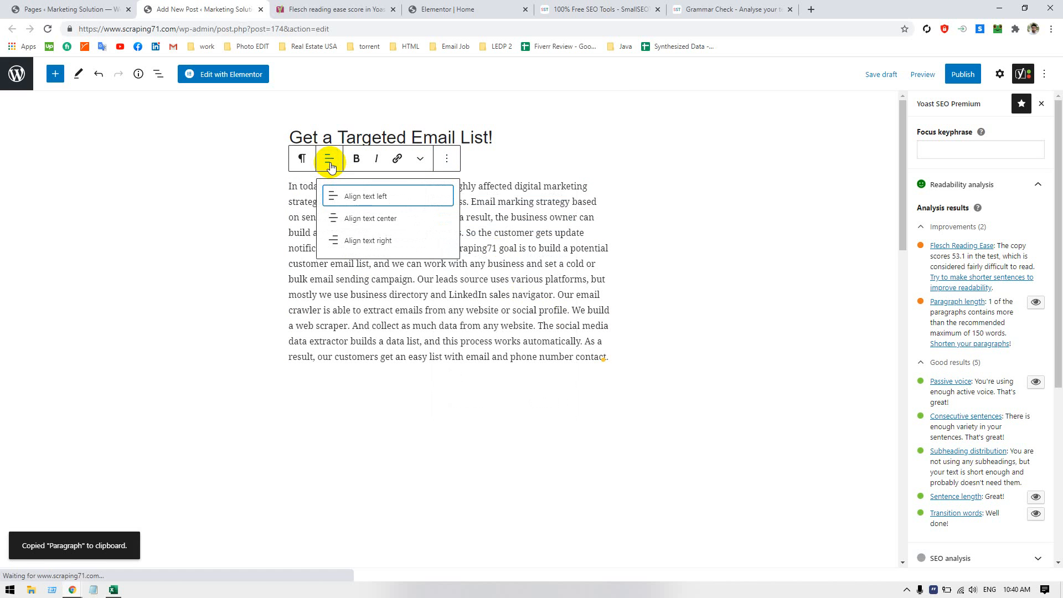
{"action": "left_click", "coordinate": [302, 161]}
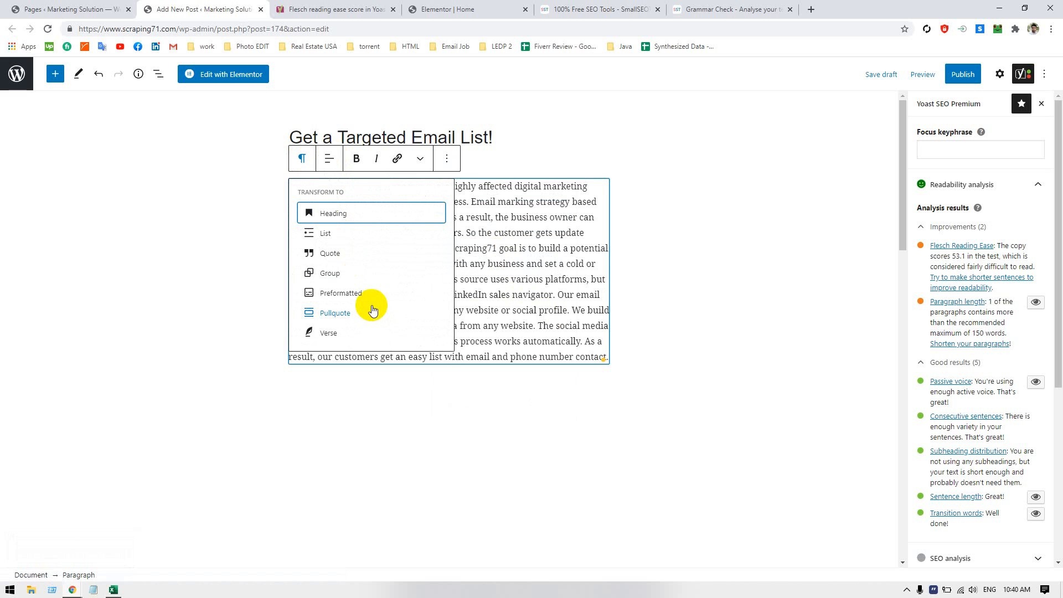
{"action": "left_click", "coordinate": [31, 225]}
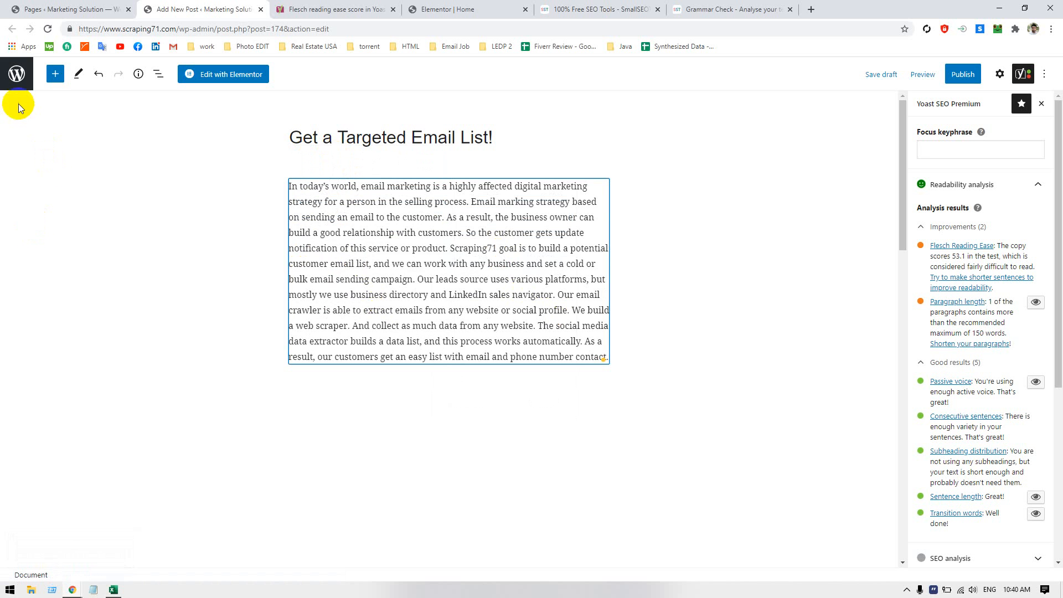
Browse the available block types and add an empty Paragraph block below the body text
{"action": "left_click", "coordinate": [54, 76]}
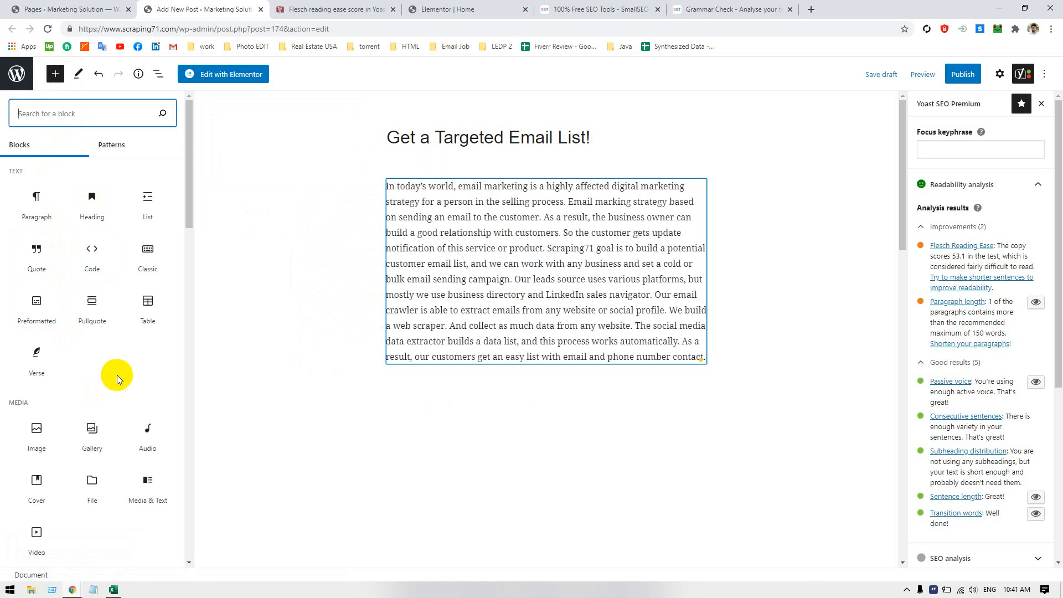
{"action": "scroll", "coordinate": [112, 368], "scroll_direction": "down", "scroll_amount": 2}
{"action": "scroll", "coordinate": [115, 365], "scroll_direction": "up", "scroll_amount": 2}
{"action": "scroll", "coordinate": [114, 357], "scroll_direction": "down", "scroll_amount": 3}
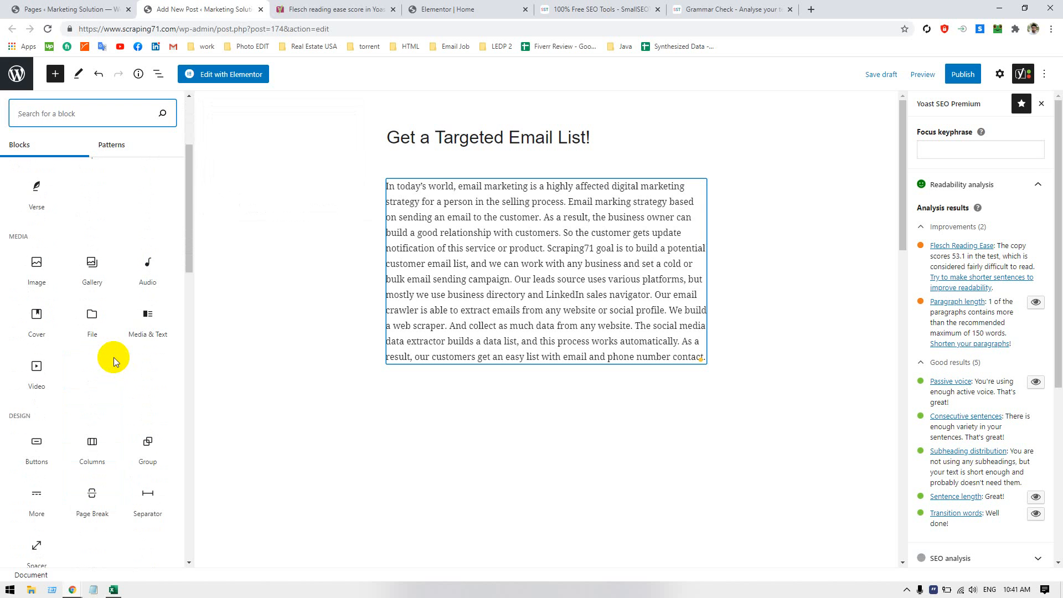
{"action": "scroll", "coordinate": [114, 357], "scroll_direction": "down", "scroll_amount": 3}
{"action": "mouse_move", "coordinate": [114, 357]}
{"action": "scroll", "coordinate": [114, 359], "scroll_direction": "up", "scroll_amount": 6}
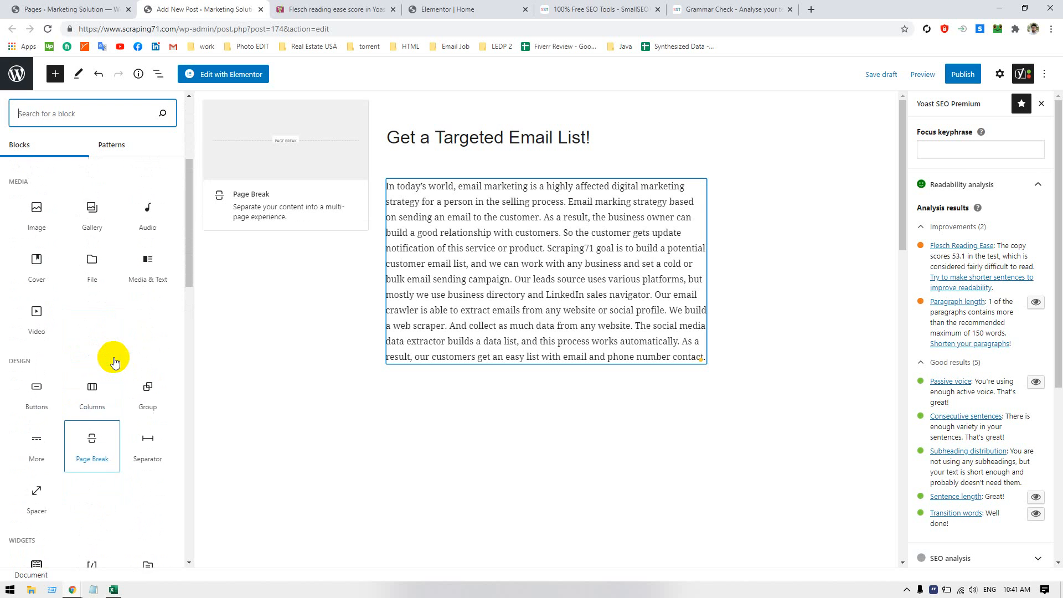
{"action": "left_click", "coordinate": [35, 206]}
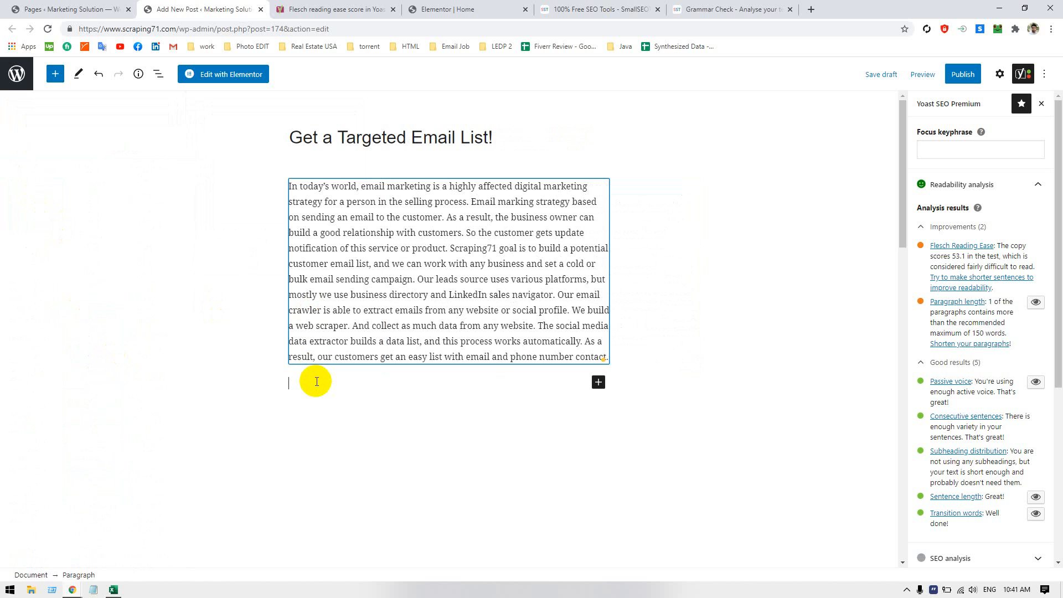
Cut the body text from "The social media data extractor" to the end and paste it into the empty paragraph below
{"action": "left_click", "coordinate": [307, 348]}
{"action": "left_click", "coordinate": [422, 341]}
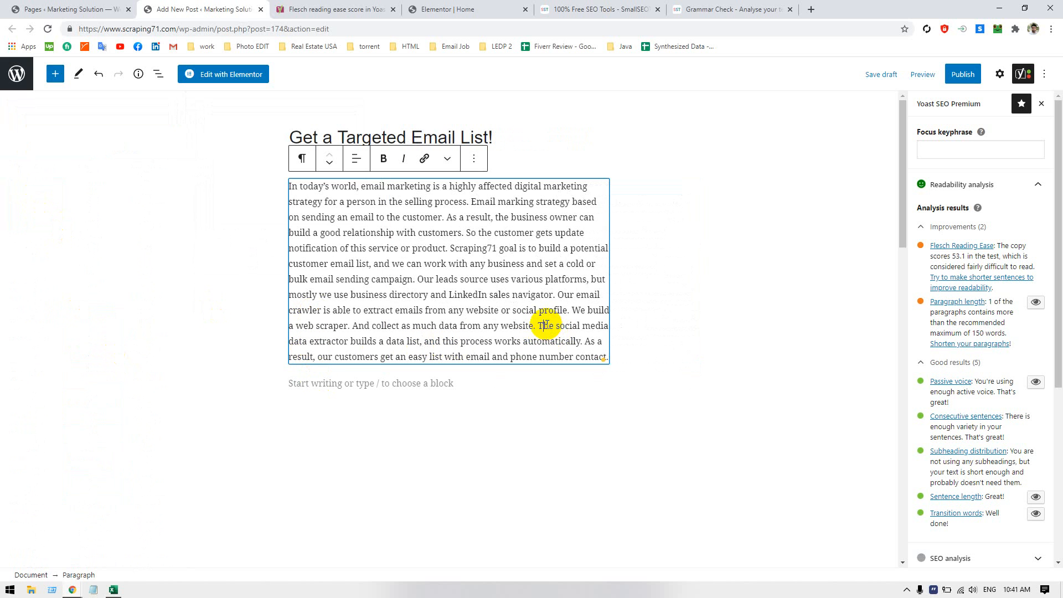
{"action": "left_click_drag", "start_coordinate": [543, 325], "coordinate": [607, 358]}
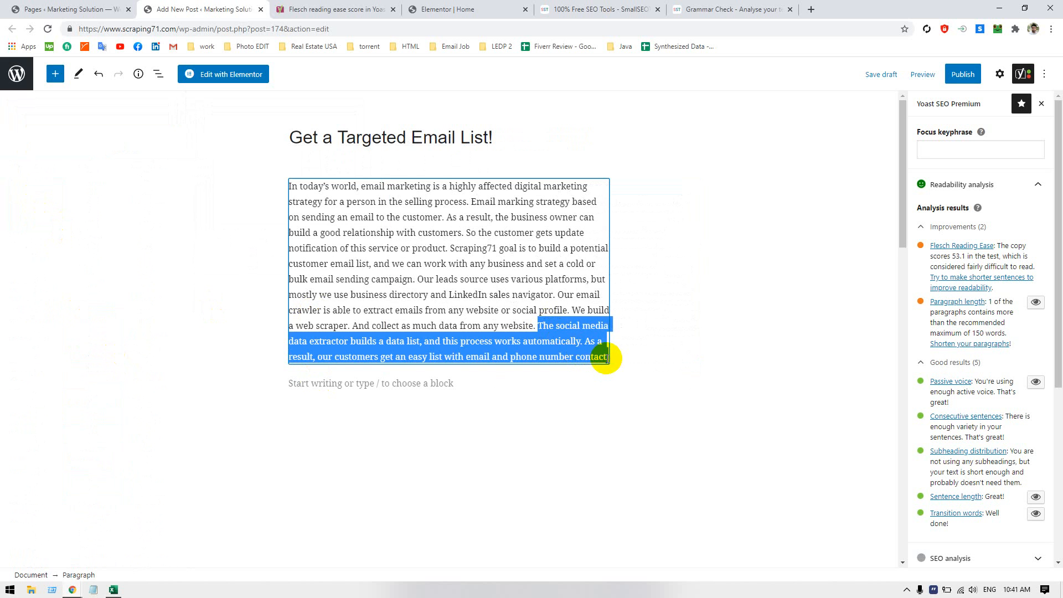
{"action": "key", "text": "ctrl+x"}
{"action": "left_click", "coordinate": [435, 355]}
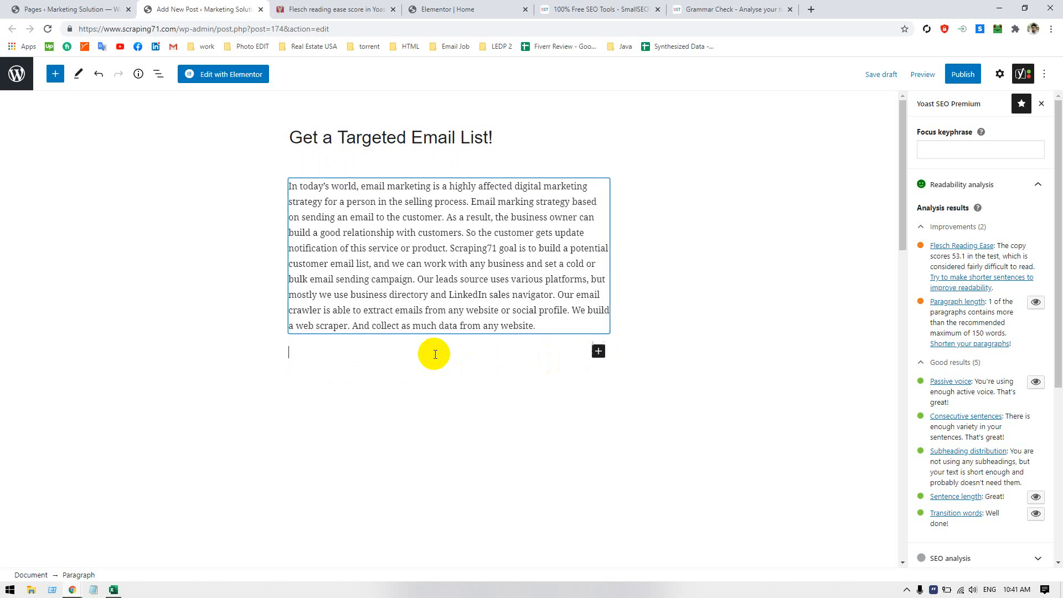
{"action": "key", "text": "ctrl+v"}
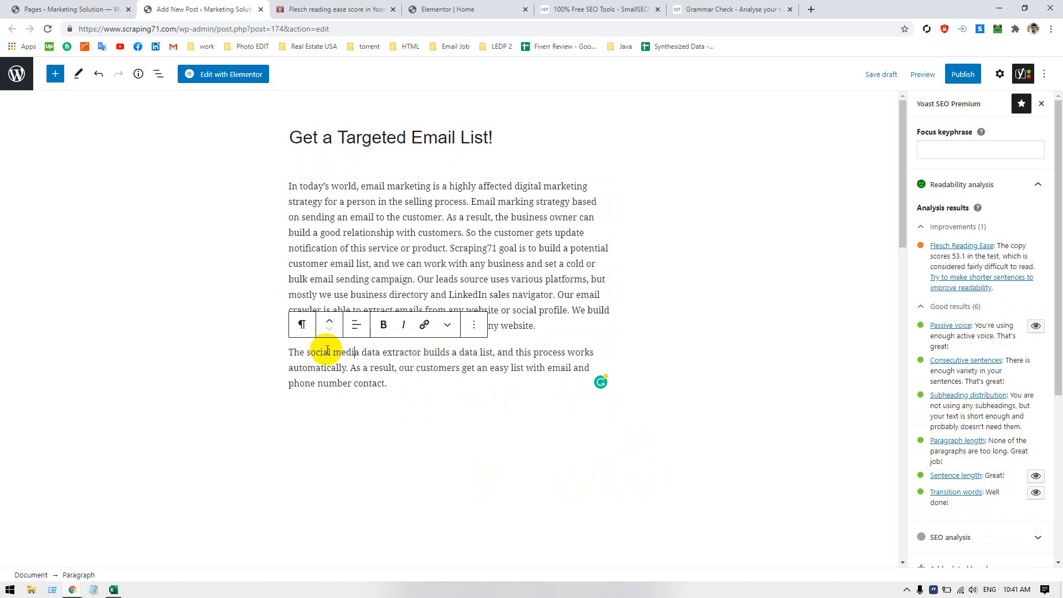
{"action": "left_click", "coordinate": [307, 352]}
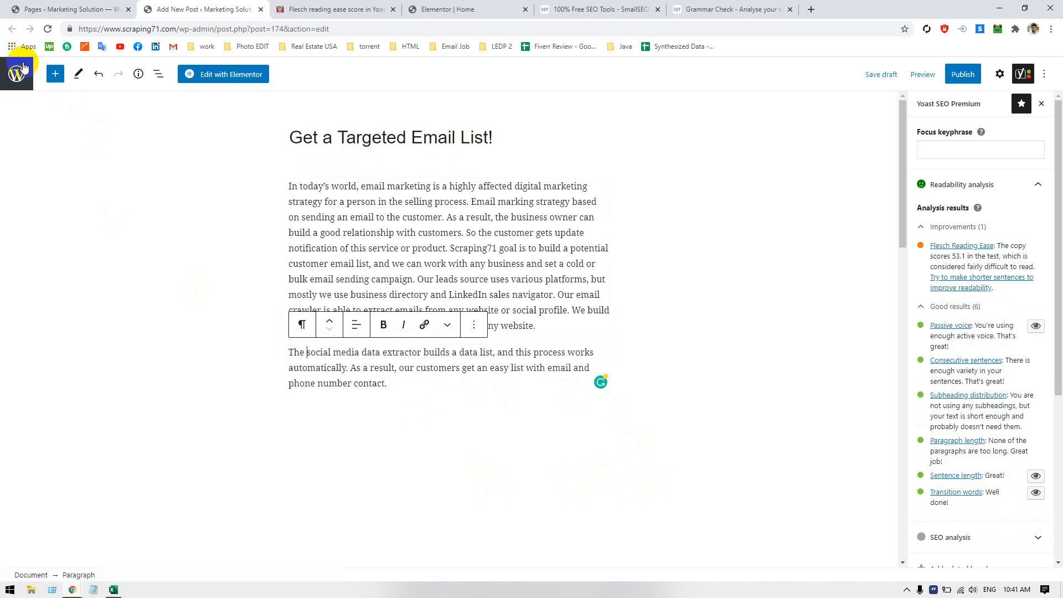
Add an empty H2 heading block below the second paragraph
{"action": "left_click", "coordinate": [55, 77]}
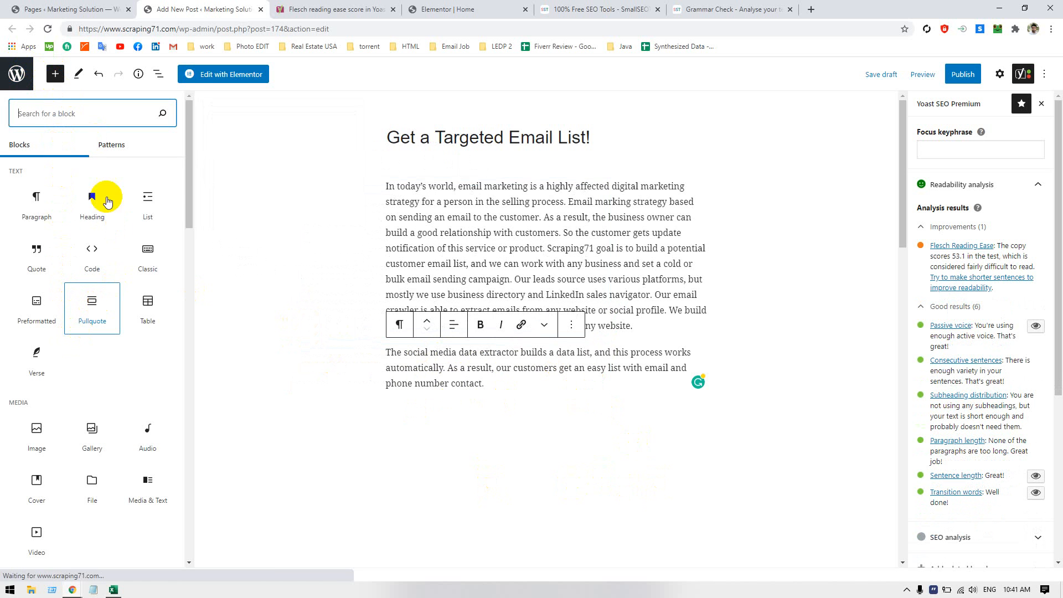
{"action": "left_click", "coordinate": [90, 205]}
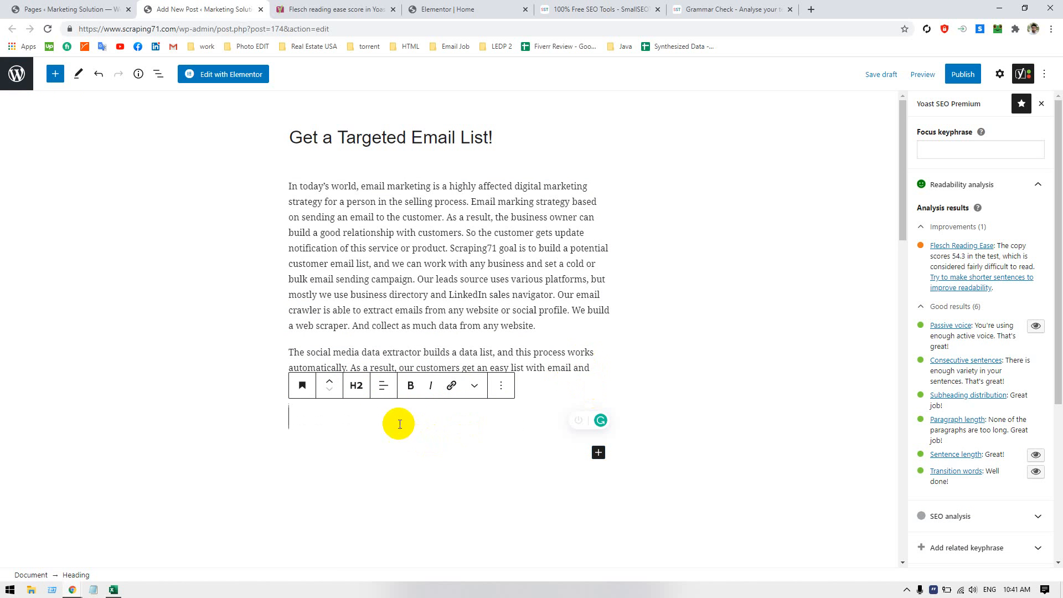
{"action": "left_click", "coordinate": [562, 350]}
{"action": "left_click", "coordinate": [531, 353]}
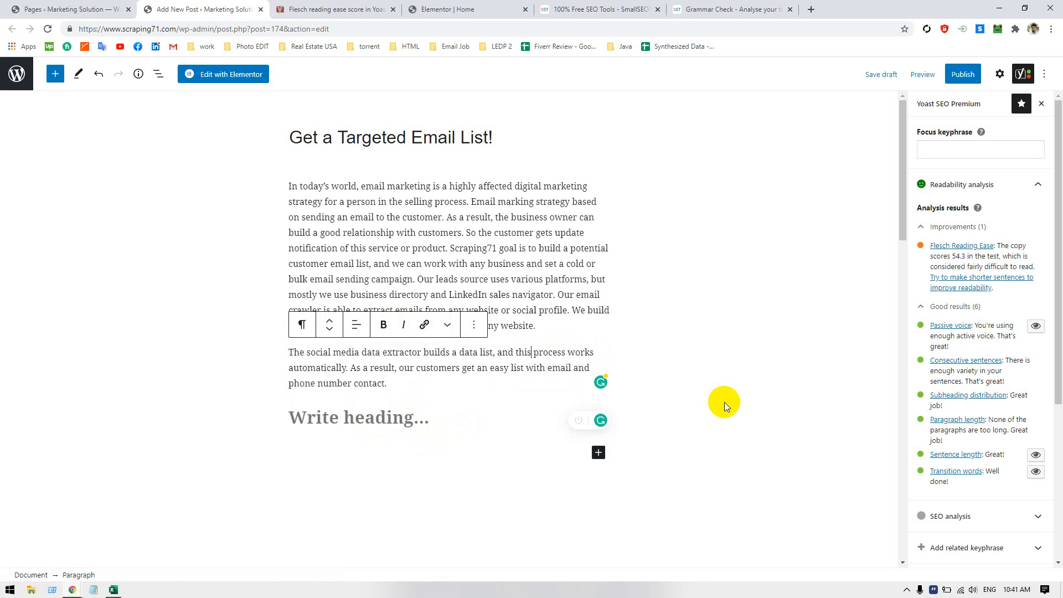
Undo the added heading block and the text pasted into the second paragraph
{"action": "key", "text": "ctrl+z"}
{"action": "key", "text": "ctrl+z"}
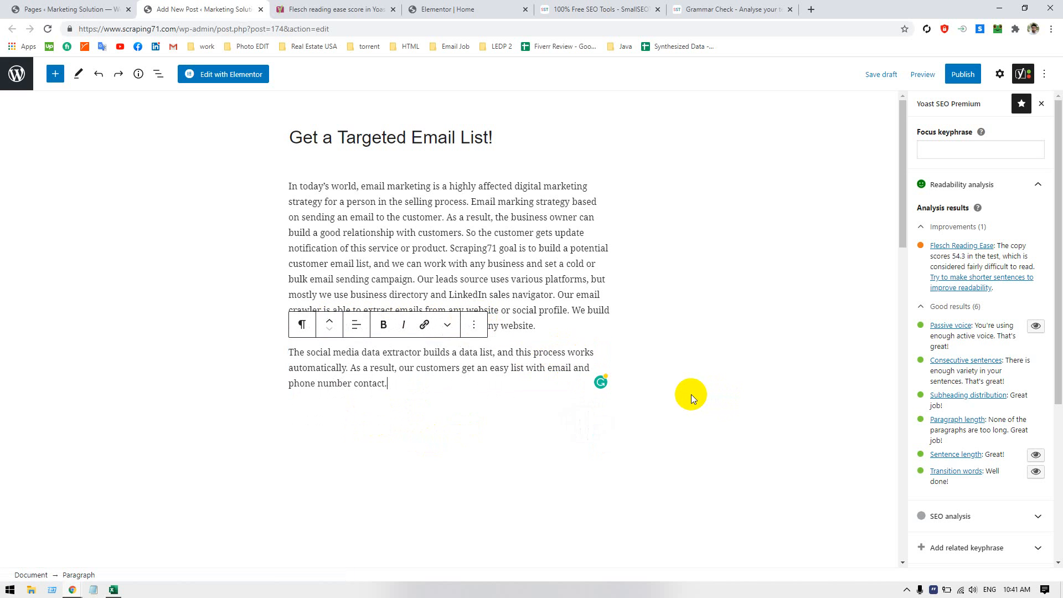
{"action": "key", "text": "ctrl+z"}
Insert an empty H2 heading block directly below the body paragraph
{"action": "left_click", "coordinate": [434, 357]}
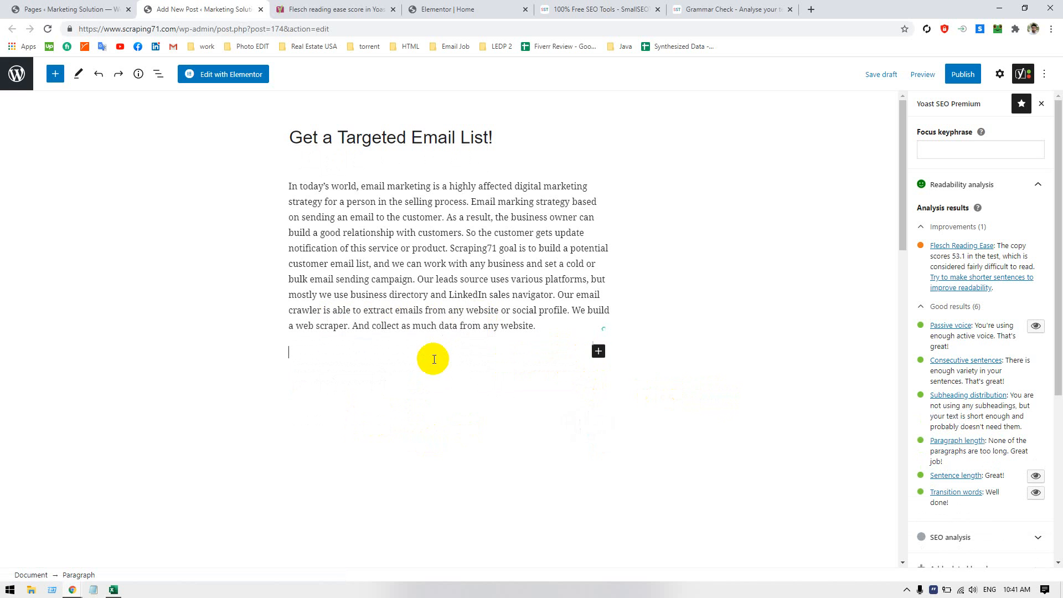
{"action": "left_click", "coordinate": [599, 351]}
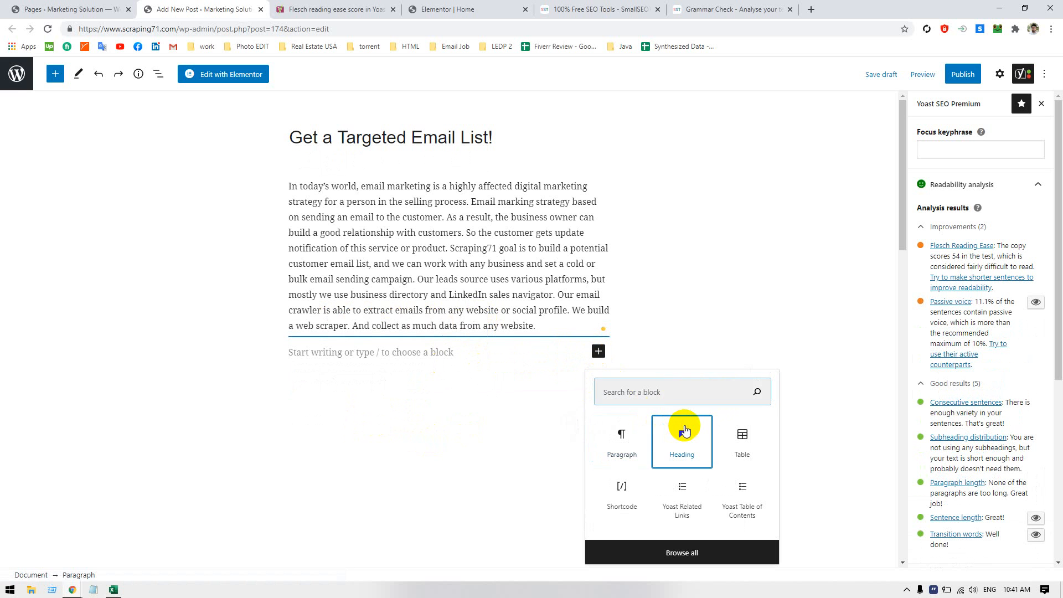
{"action": "left_click", "coordinate": [675, 429]}
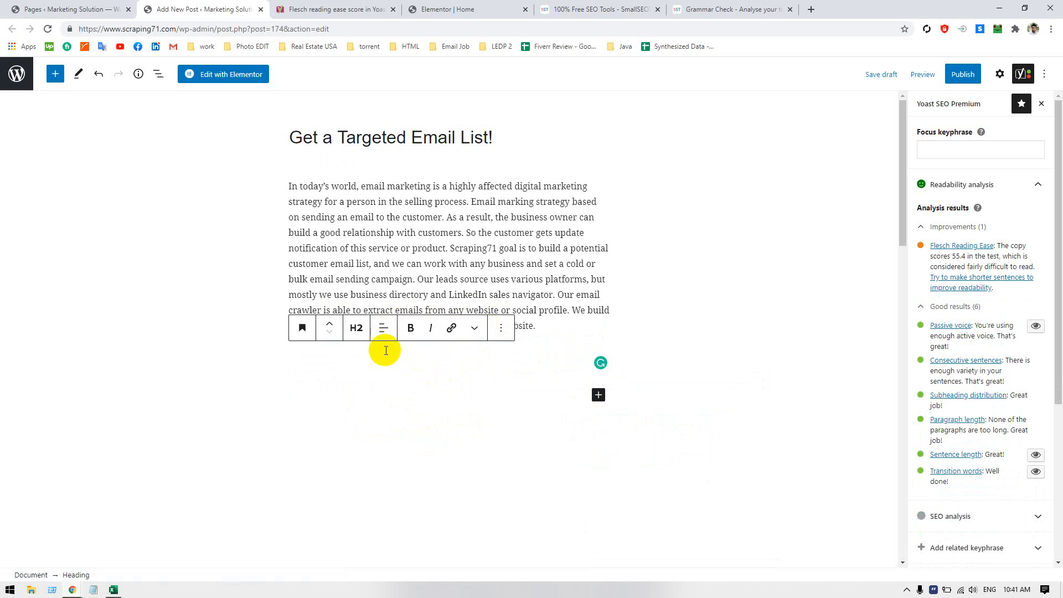
{"action": "type", "text": "Emai"}
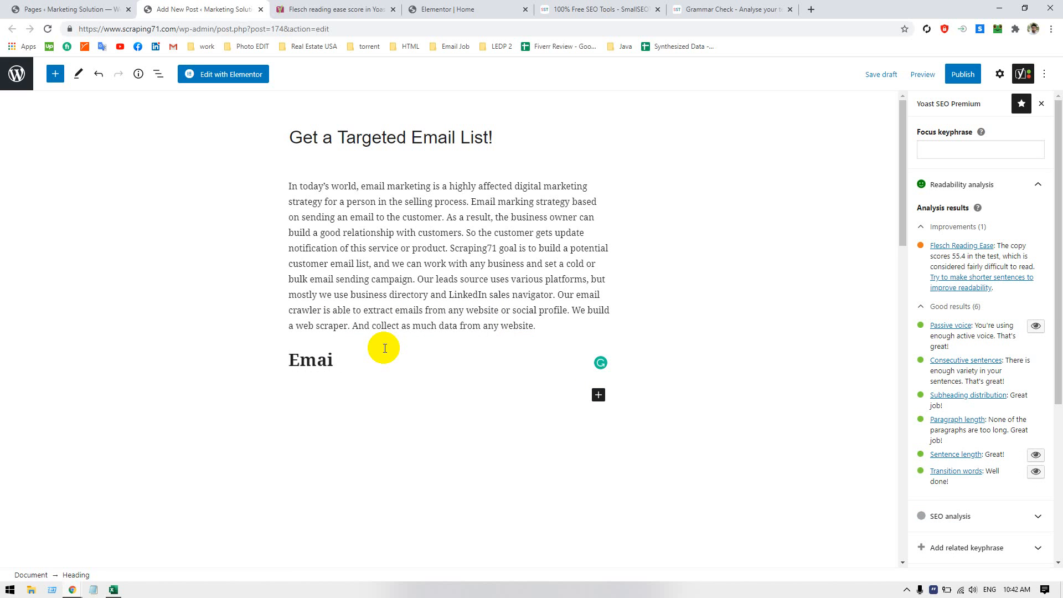
{"action": "key", "text": "BackSpace"}
{"action": "key", "text": "BackSpace"}
{"action": "key", "text": "BackSpace"}
{"action": "key", "text": "BackSpace"}
{"action": "key", "text": "BackSpace"}
{"action": "key", "text": "BackSpace"}
{"action": "key", "text": "BackSpace"}
{"action": "key", "text": "BackSpace"}
{"action": "key", "text": "BackSpace"}
{"action": "key", "text": "BackSpace"}
{"action": "key", "text": "BackSpace"}
{"action": "key", "text": "BackSpace"}
{"action": "key", "text": "BackSpace"}
{"action": "key", "text": "BackSpace"}
{"action": "key", "text": "BackSpace"}
{"action": "key", "text": "BackSpace"}
{"action": "key", "text": "BackSpace"}
{"action": "key", "text": "ctrl+z"}
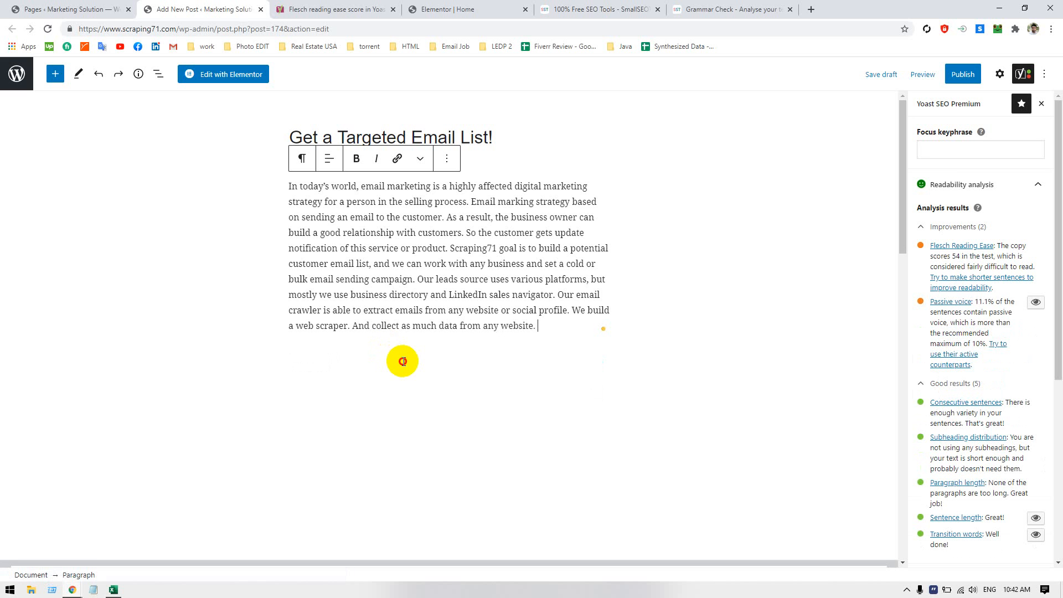
Try converting the body paragraph into a heading block, and undo the conversion
{"action": "left_click", "coordinate": [301, 158]}
{"action": "left_click", "coordinate": [359, 212]}
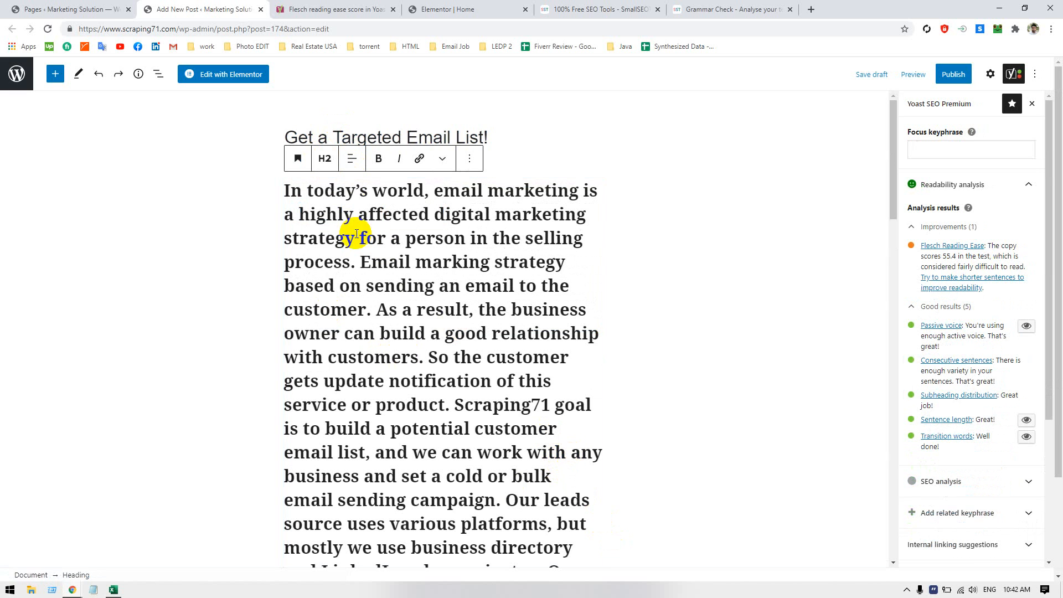
{"action": "left_click", "coordinate": [225, 227]}
{"action": "left_click", "coordinate": [392, 236]}
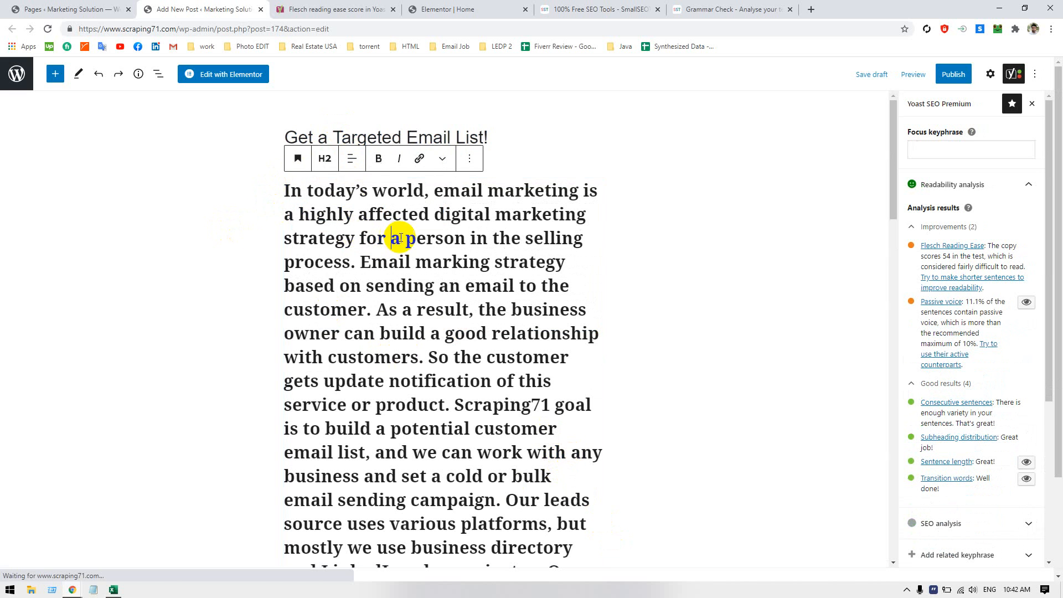
{"action": "key", "text": "ctrl+z"}
{"action": "key", "text": "ctrl+z"}
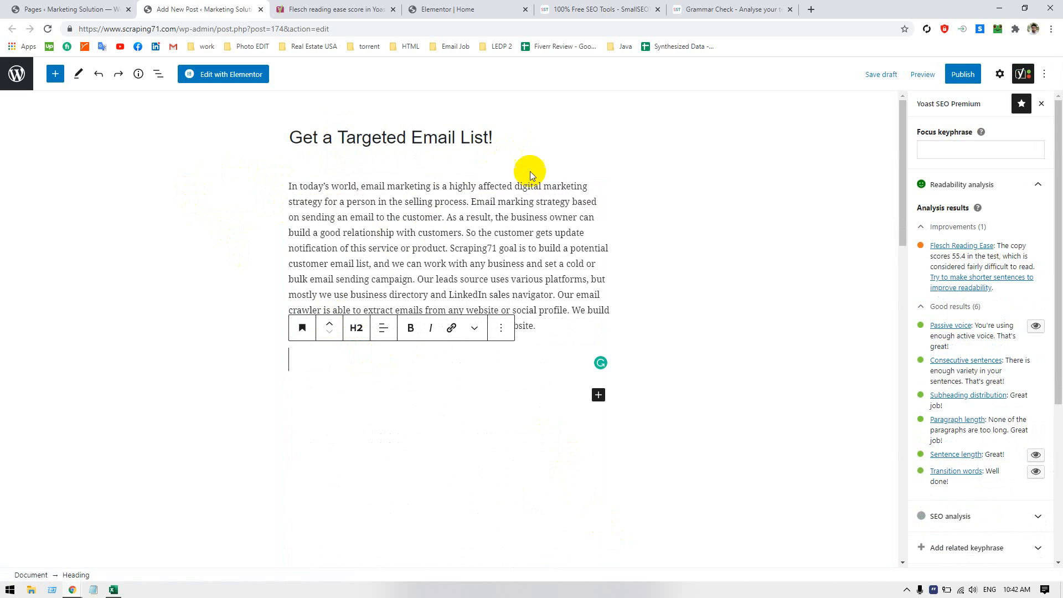
Add an empty paragraph block below the empty heading
{"action": "left_click", "coordinate": [500, 330]}
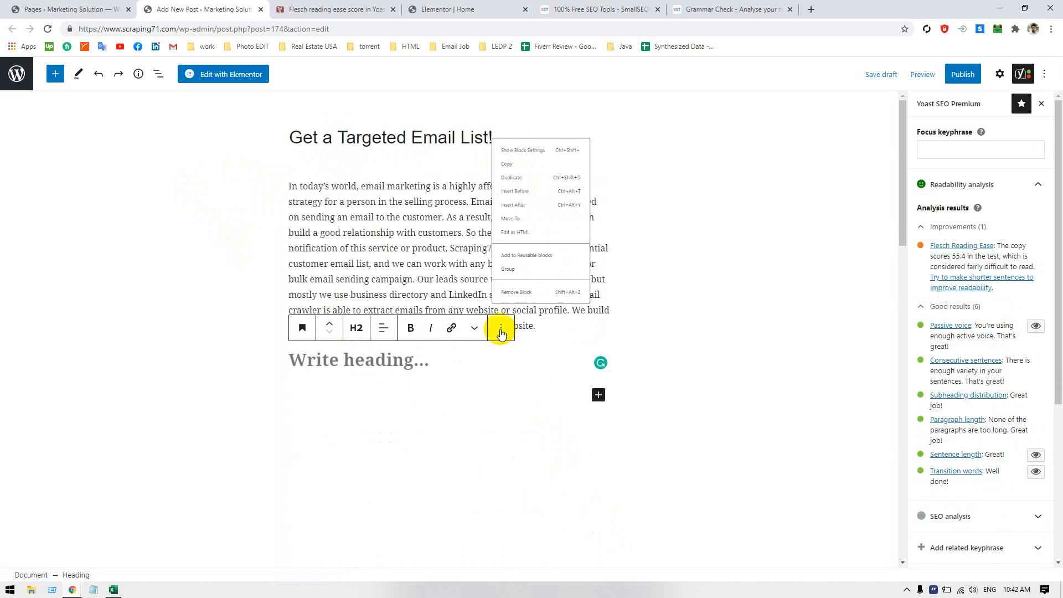
{"action": "left_click", "coordinate": [510, 393]}
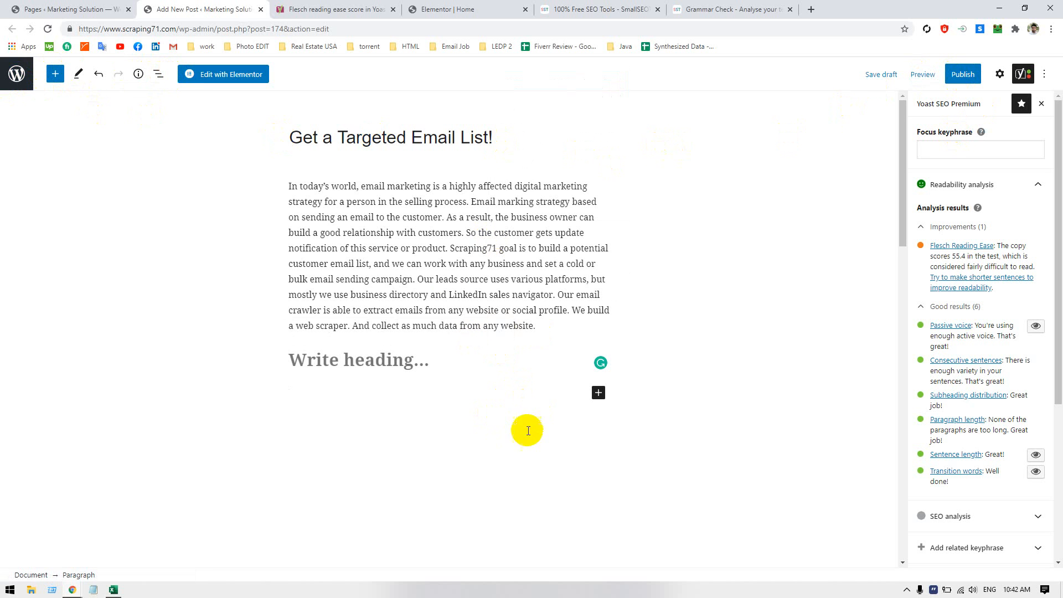
{"action": "scroll", "coordinate": [332, 327], "scroll_direction": "down", "scroll_amount": 3}
{"action": "scroll", "coordinate": [336, 318], "scroll_direction": "up", "scroll_amount": 3}
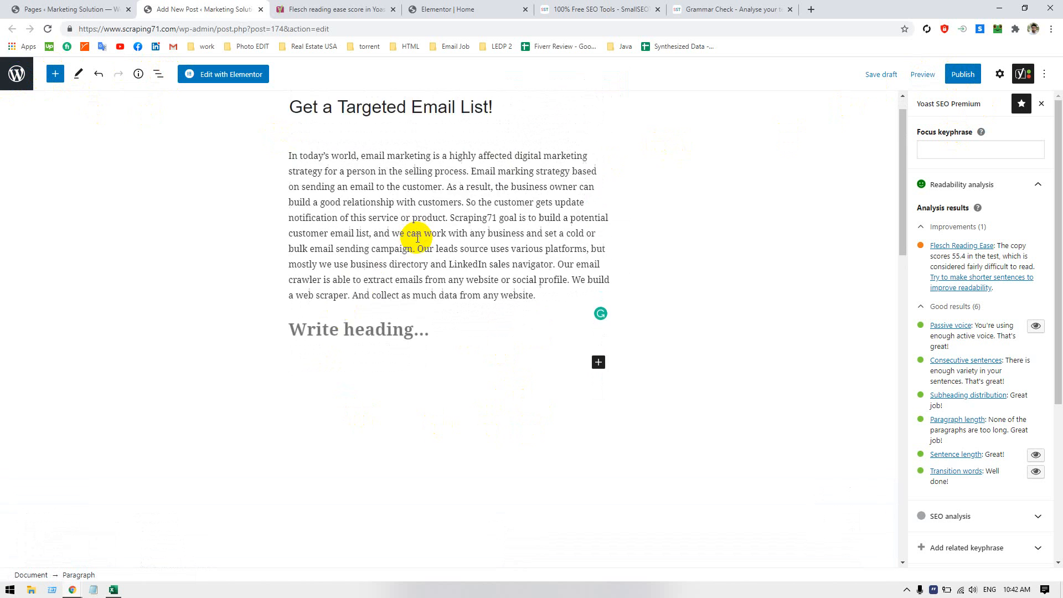
Switch the body paragraph block to HTML editing
{"action": "left_click", "coordinate": [415, 248]}
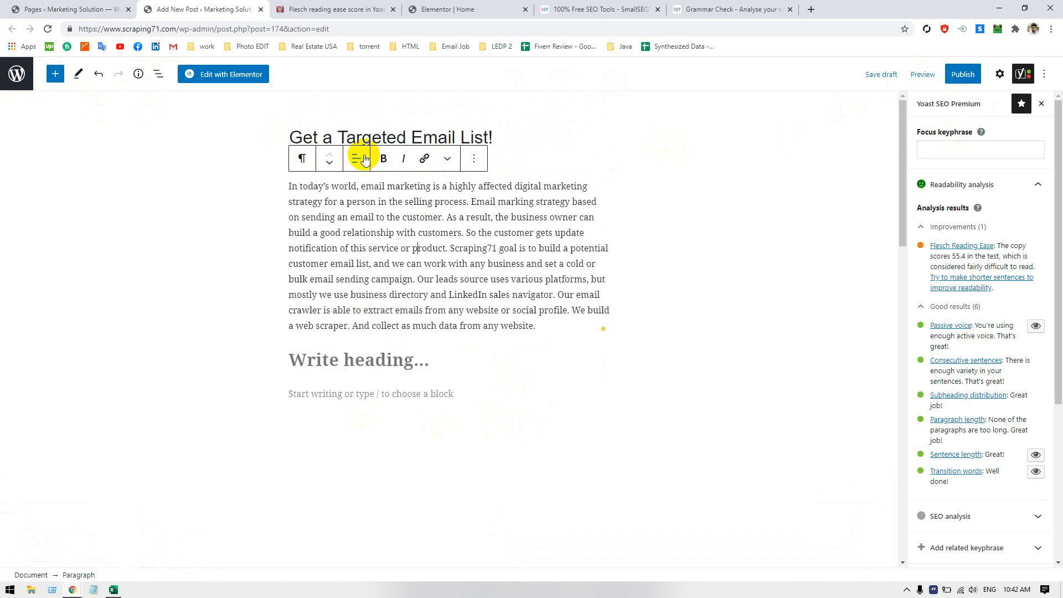
{"action": "left_click", "coordinate": [474, 159]}
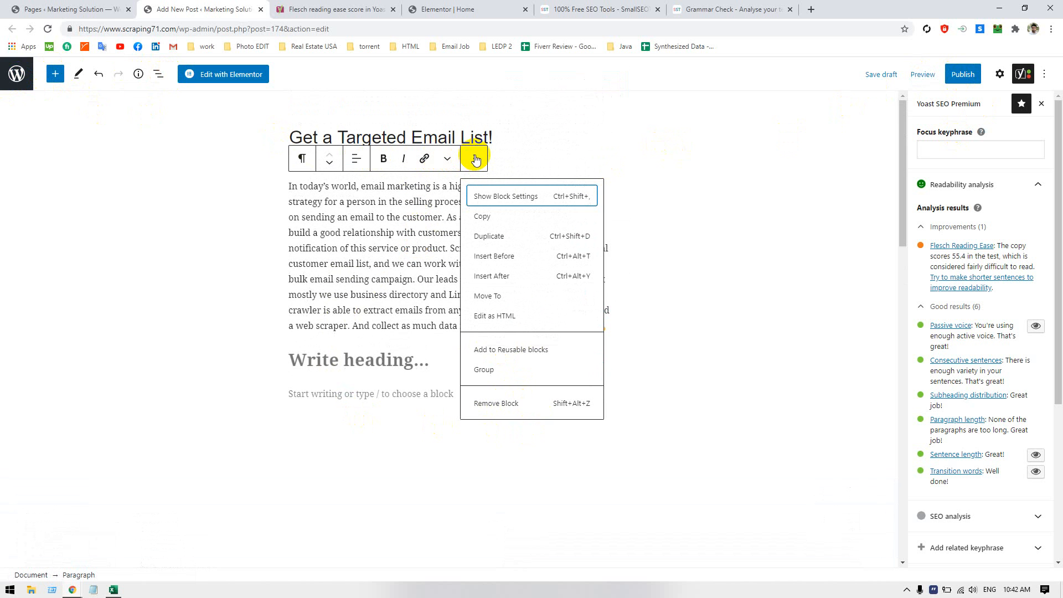
{"action": "left_click", "coordinate": [490, 316]}
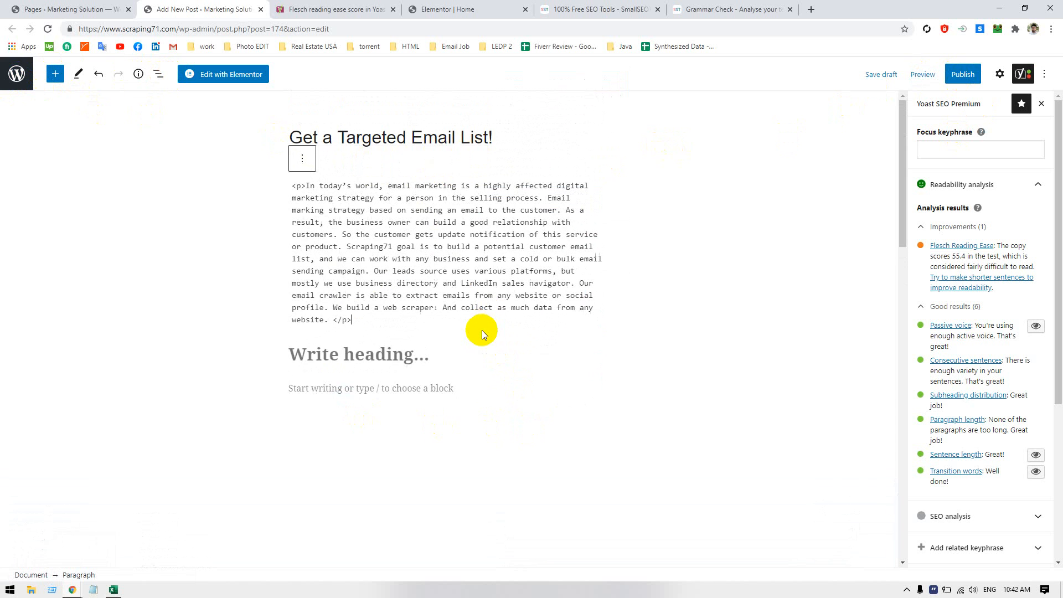
{"action": "left_click", "coordinate": [406, 210]}
{"action": "left_click", "coordinate": [374, 349]}
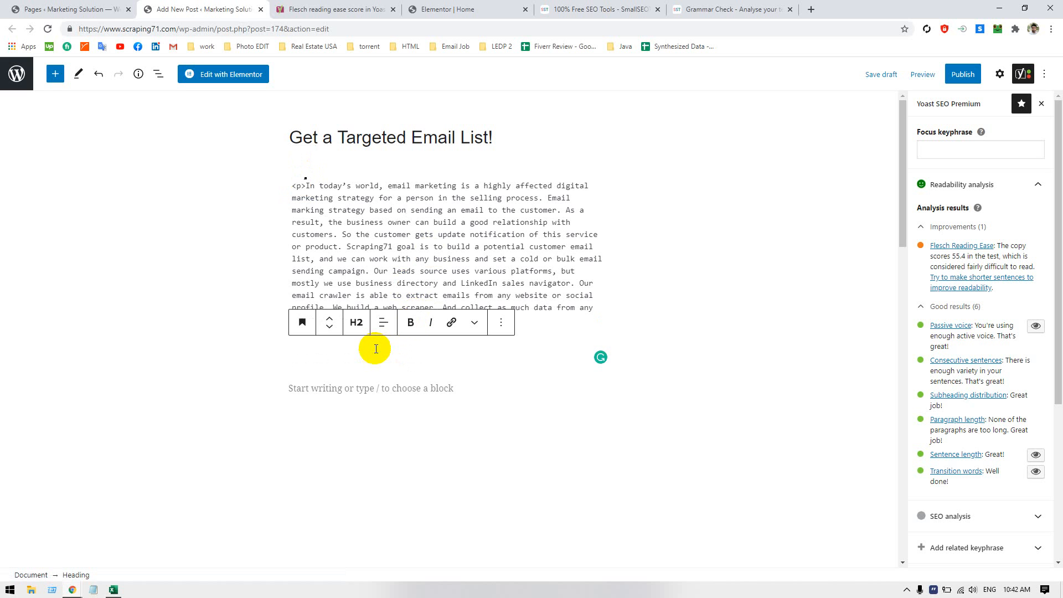
{"action": "type", "text": "h2"}
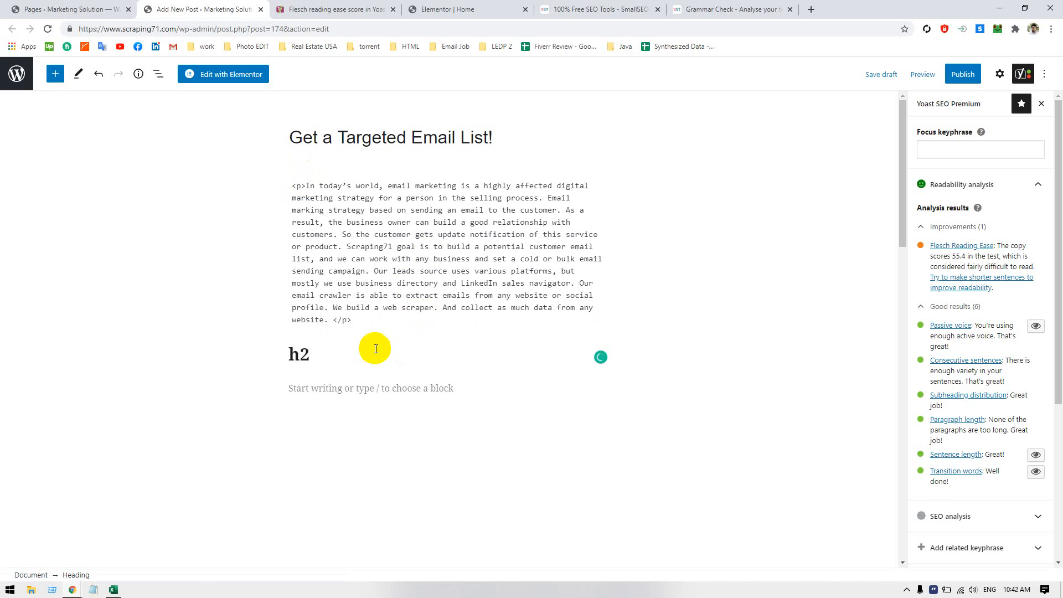
{"action": "key", "text": "BackSpace"}
{"action": "key", "text": "BackSpace"}
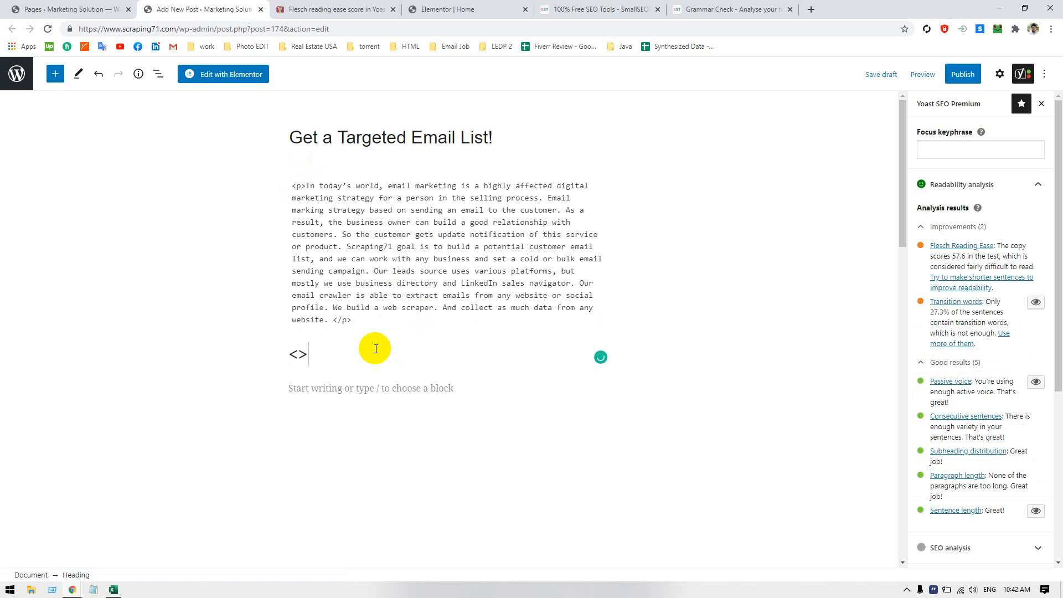
{"action": "key", "text": "Left"}
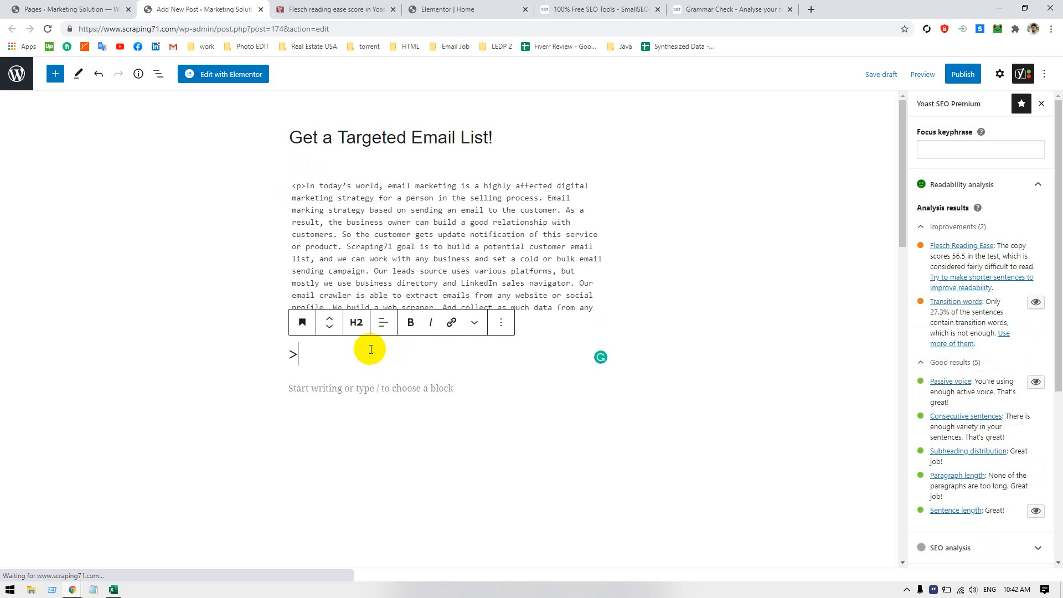
{"action": "key", "text": "Delete"}
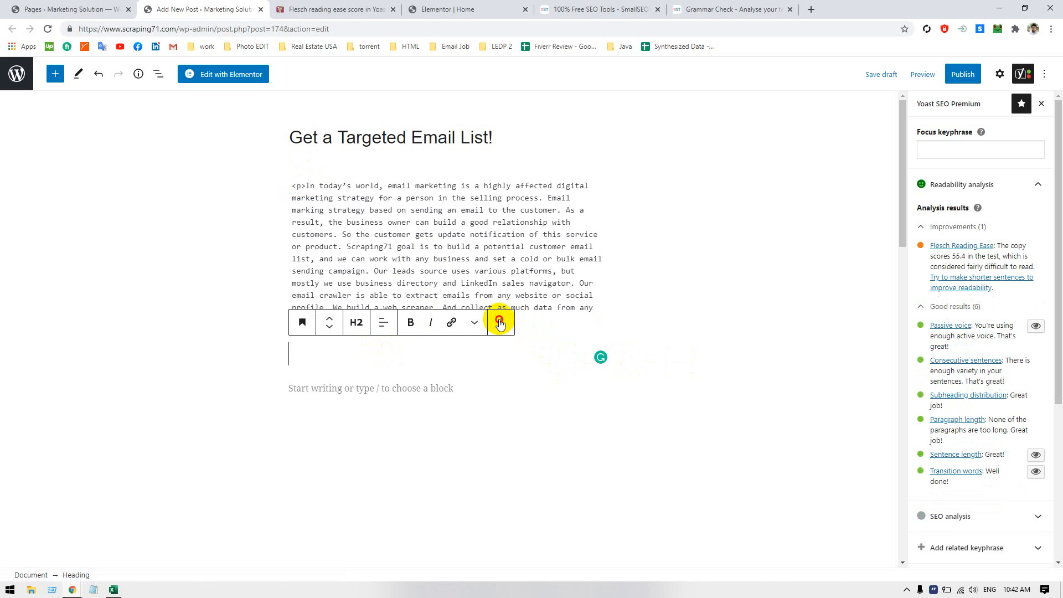
Edit the heading block as HTML, remove the h2 tag's id attribute and enter "Qualified Email List" as its text
{"action": "left_click", "coordinate": [501, 322]}
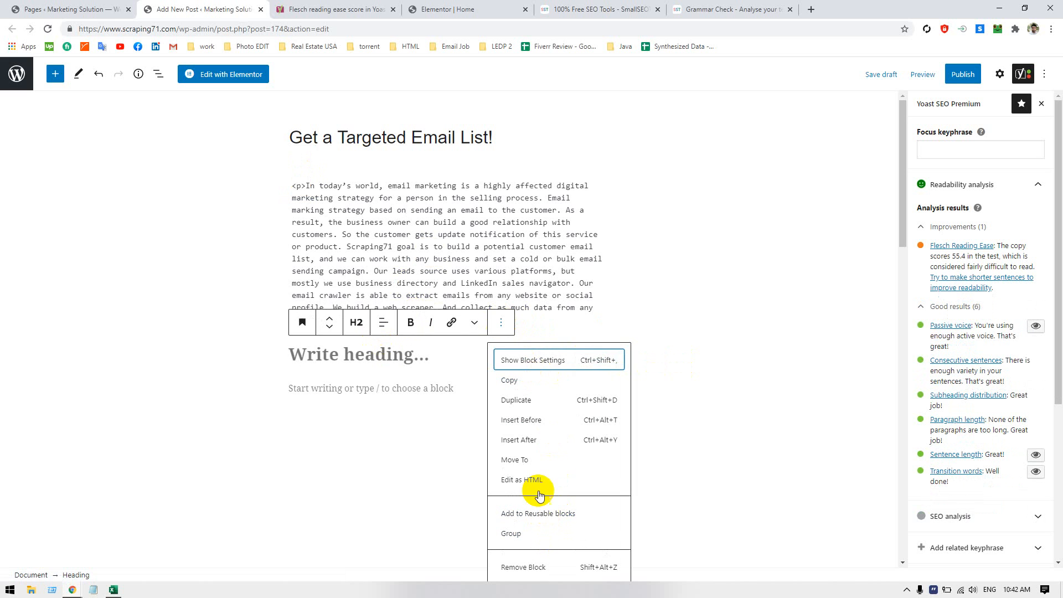
{"action": "left_click", "coordinate": [526, 479]}
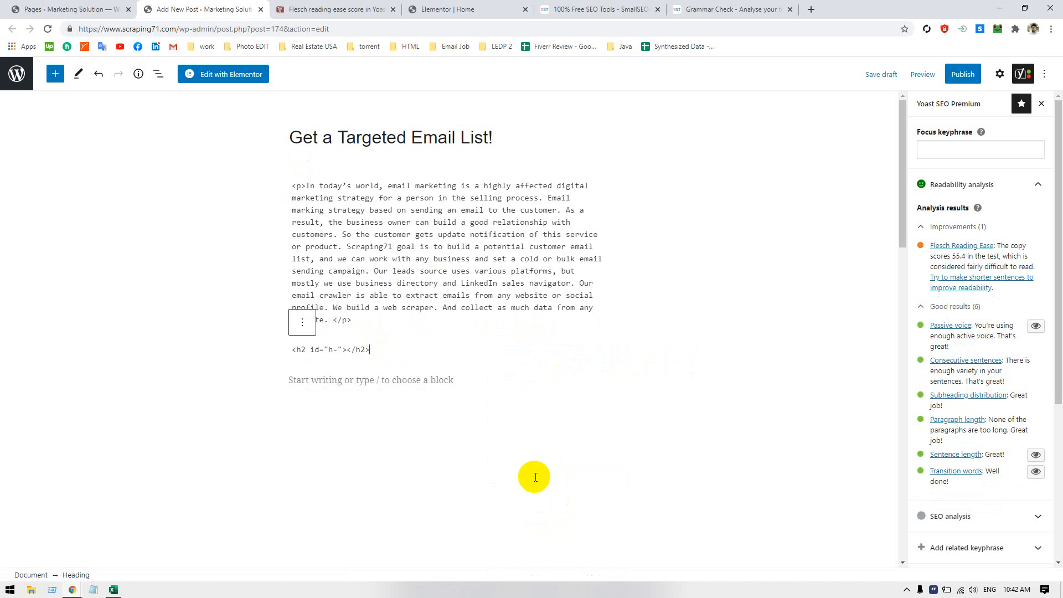
{"action": "left_click", "coordinate": [343, 349]}
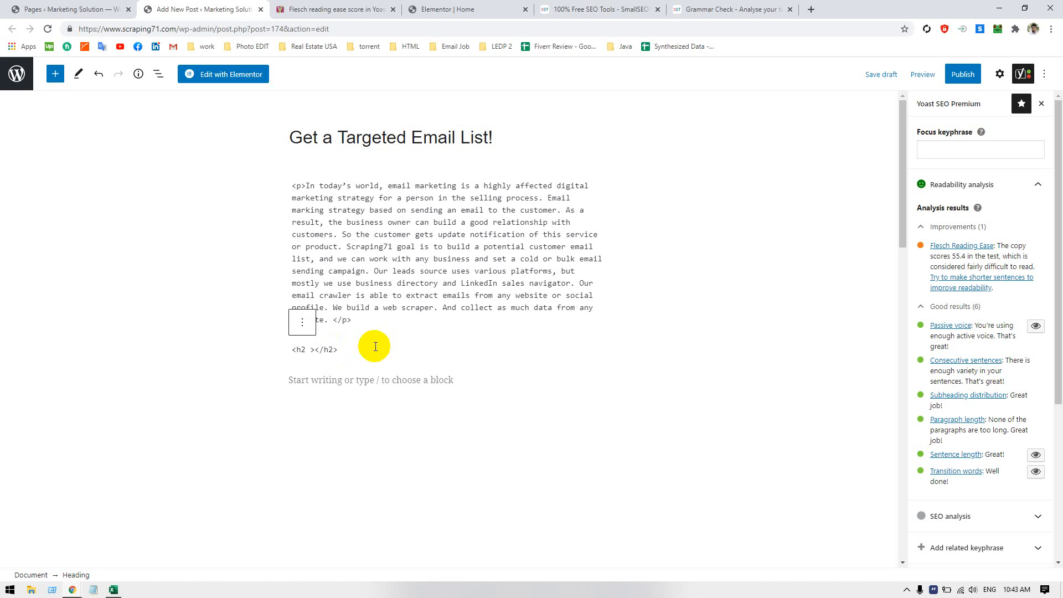
{"action": "key", "text": "BackSpace"}
{"action": "left_click", "coordinate": [311, 349]}
{"action": "type", "text": "Qualified"}
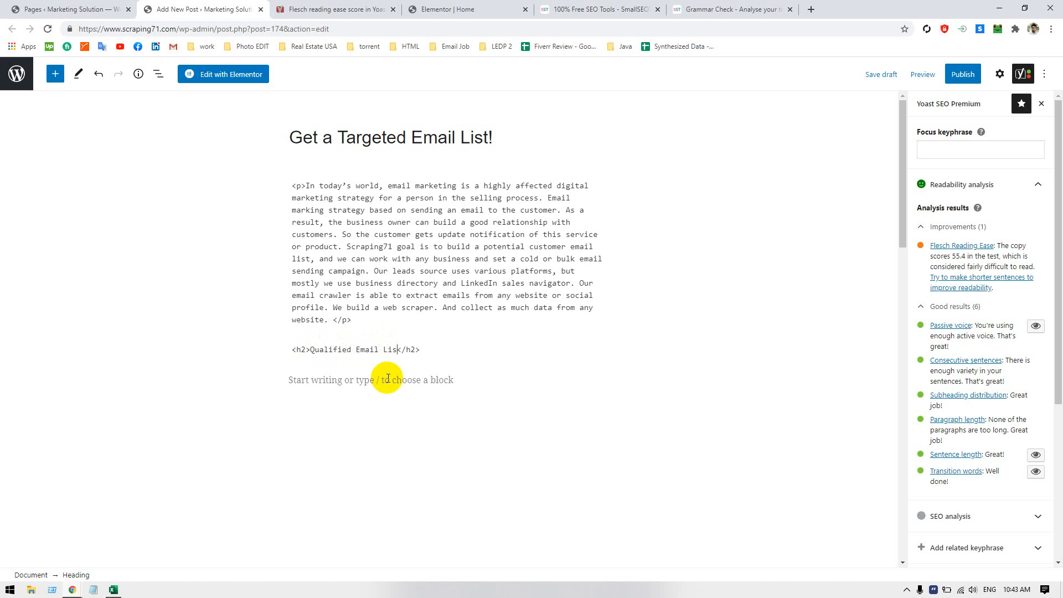
Add a <p> tag on a new line after the closing h2 tag and leave the heading block's HTML
{"action": "left_click", "coordinate": [451, 344]}
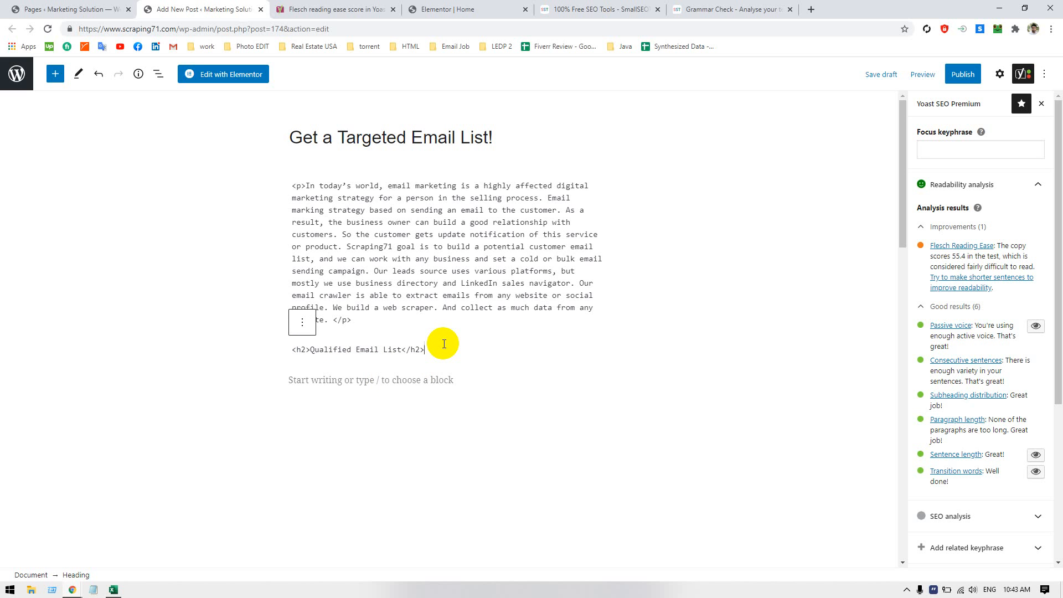
{"action": "key", "text": "Return"}
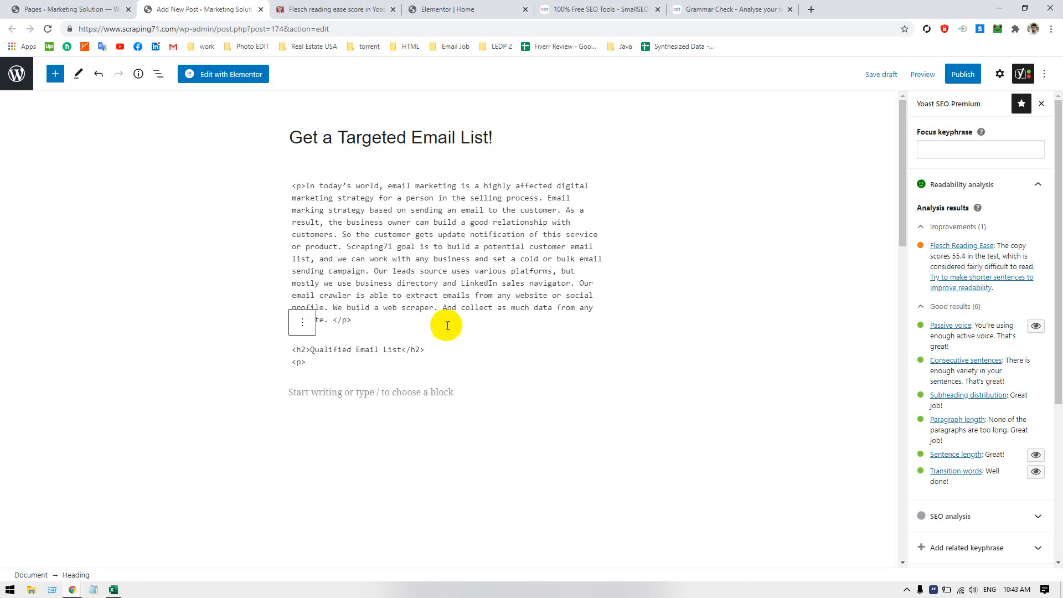
{"action": "left_click", "coordinate": [464, 294]}
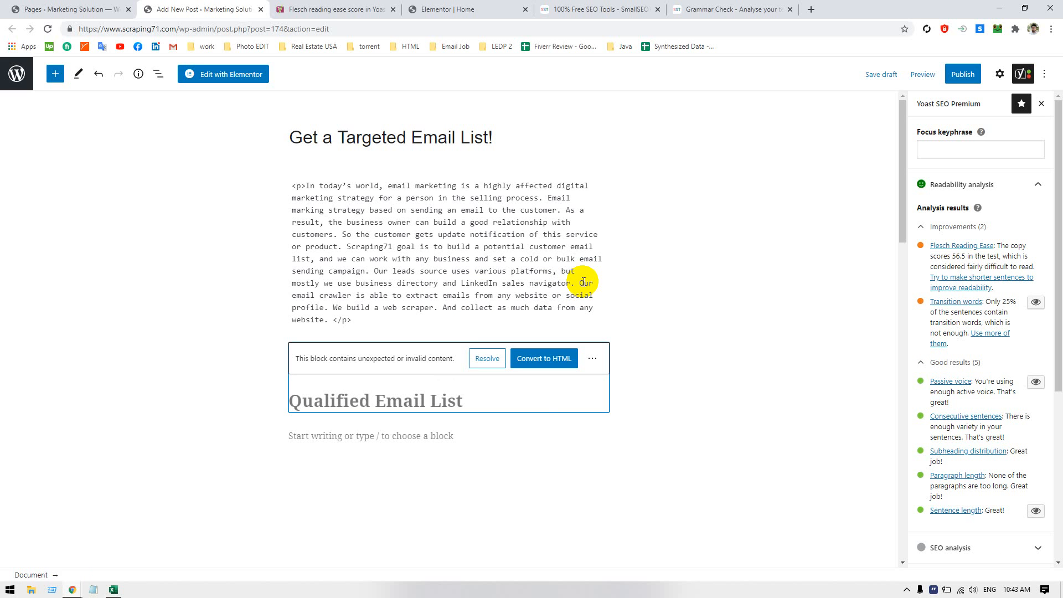
Copy the body paragraph under "Get a Targeted Email List!" from the Elementor home page and paste it into Notepad
{"action": "left_click", "coordinate": [420, 312]}
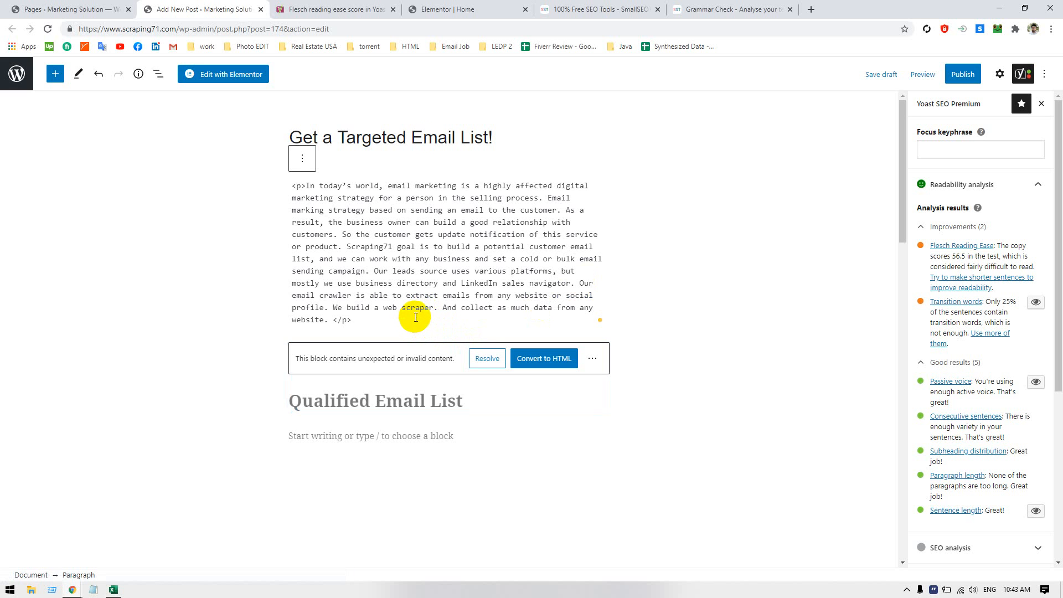
{"action": "left_click", "coordinate": [595, 9]}
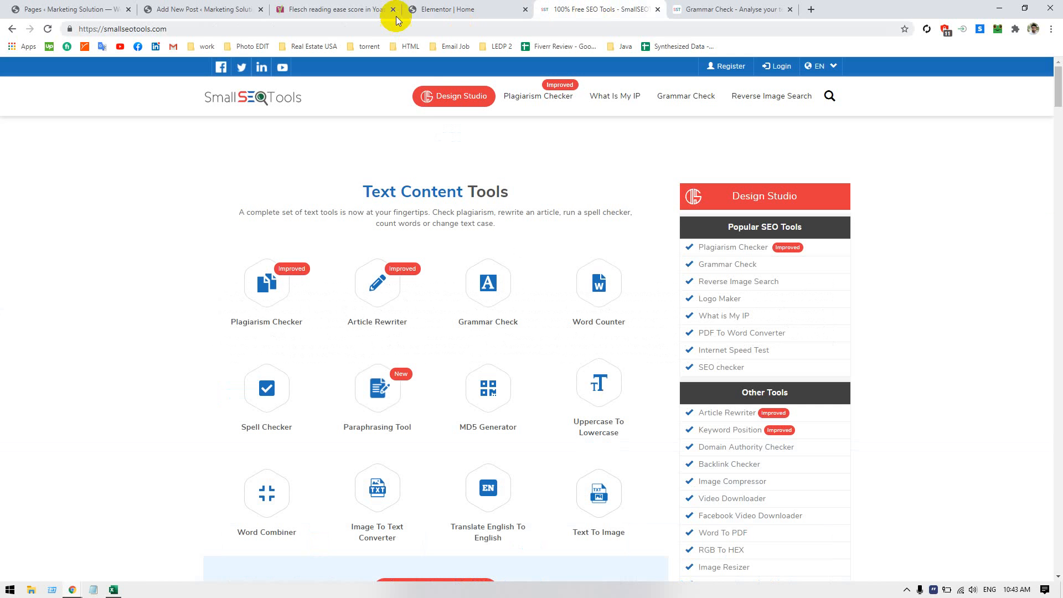
{"action": "left_click", "coordinate": [440, 10]}
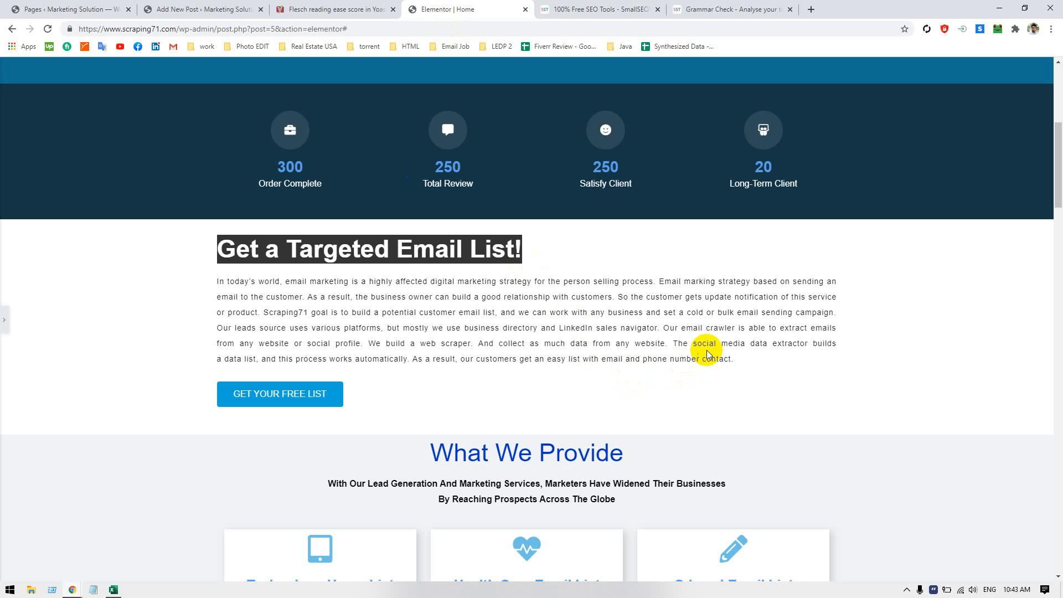
{"action": "left_click_drag", "start_coordinate": [216, 282], "coordinate": [747, 358]}
{"action": "key", "text": "ctrl+c"}
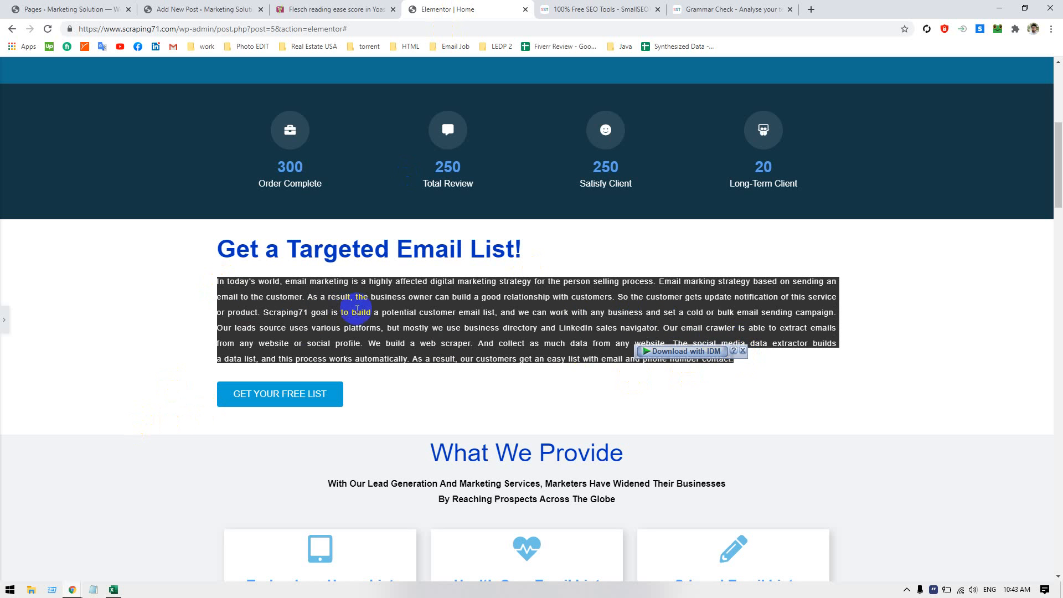
{"action": "left_click", "coordinate": [93, 590]}
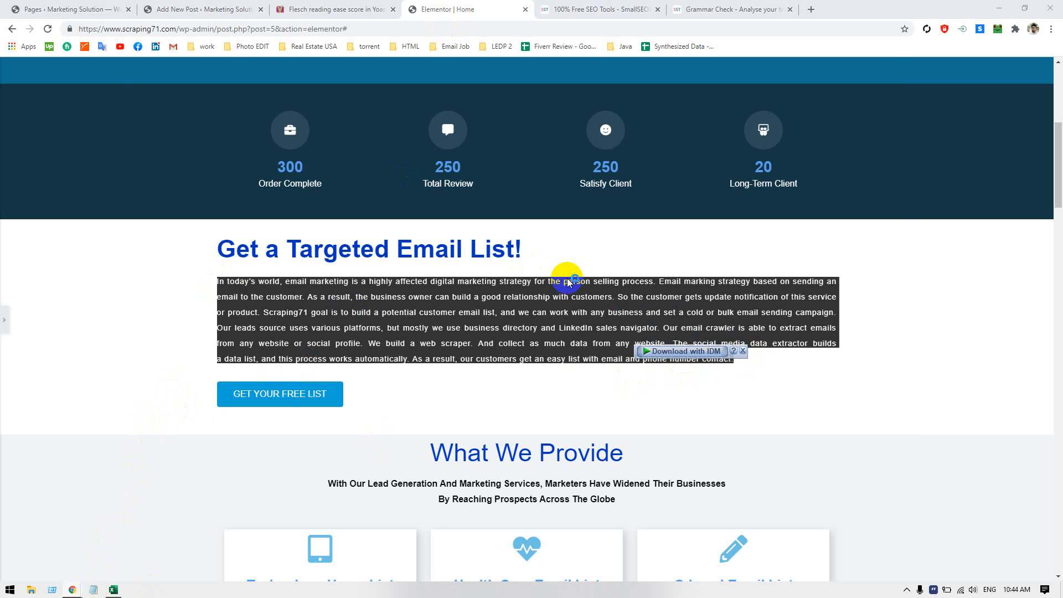
{"action": "key", "text": "ctrl+v"}
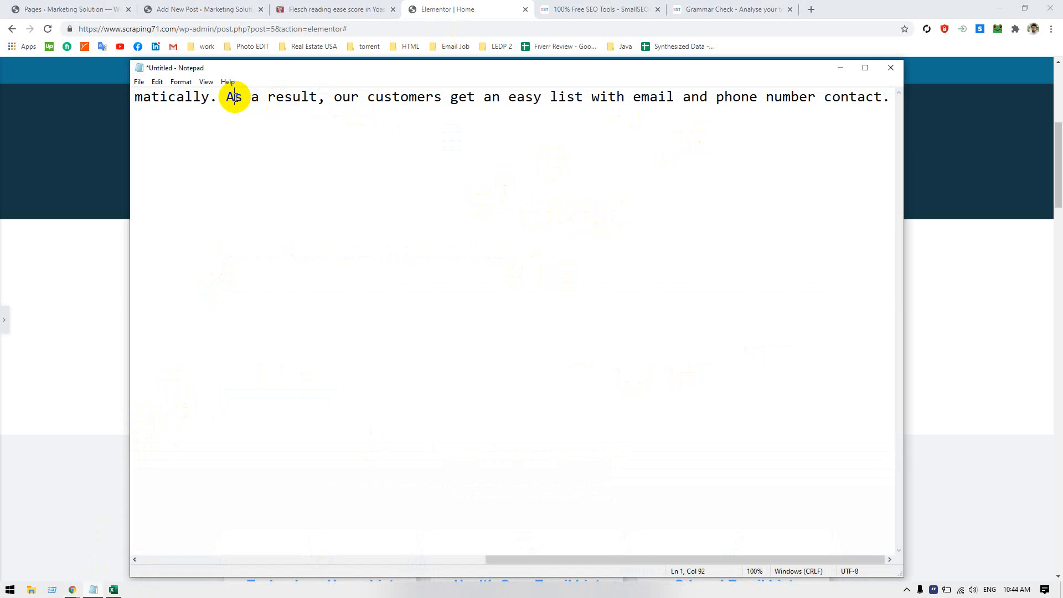
Convert the invalid heading block to HTML and add "As a result, our customers get an easy list with email and phone number contact.<p>", copying the sentence from Notepad
{"action": "left_click_drag", "start_coordinate": [234, 97], "coordinate": [939, 221]}
{"action": "key", "text": "ctrl+c"}
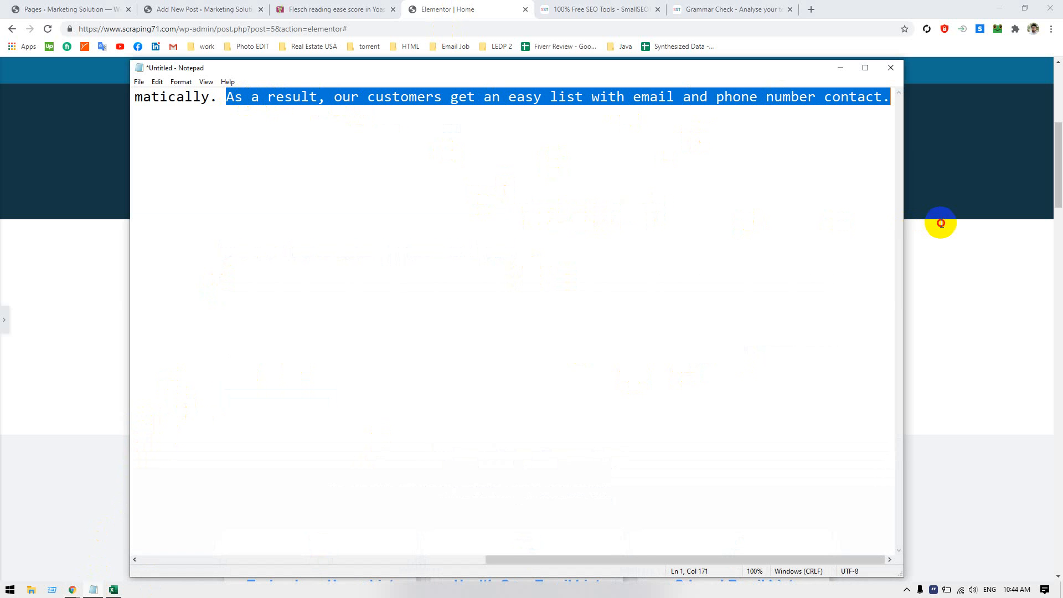
{"action": "left_click", "coordinate": [190, 15]}
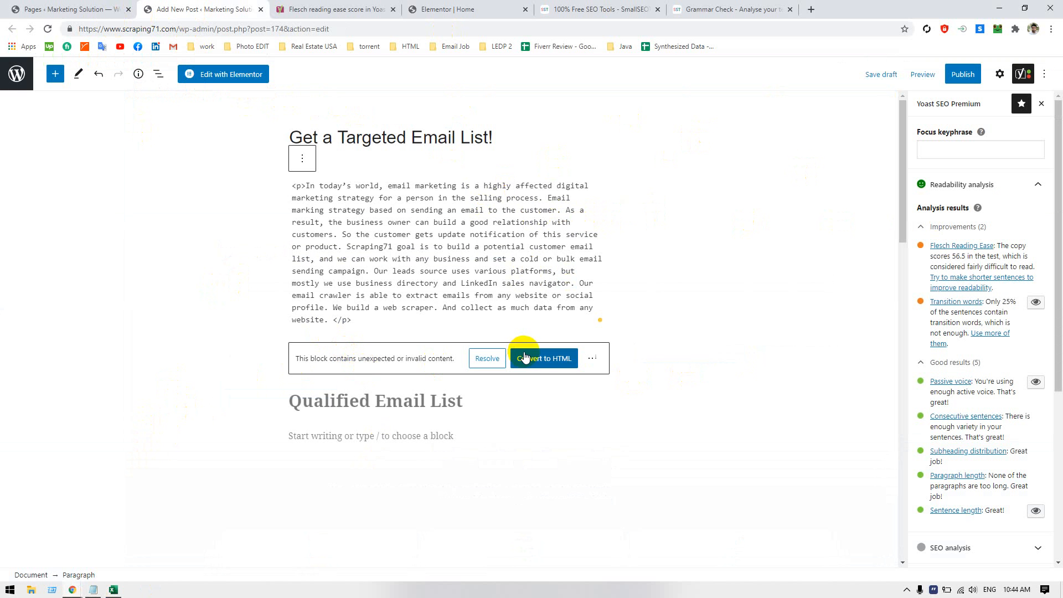
{"action": "left_click", "coordinate": [541, 360]}
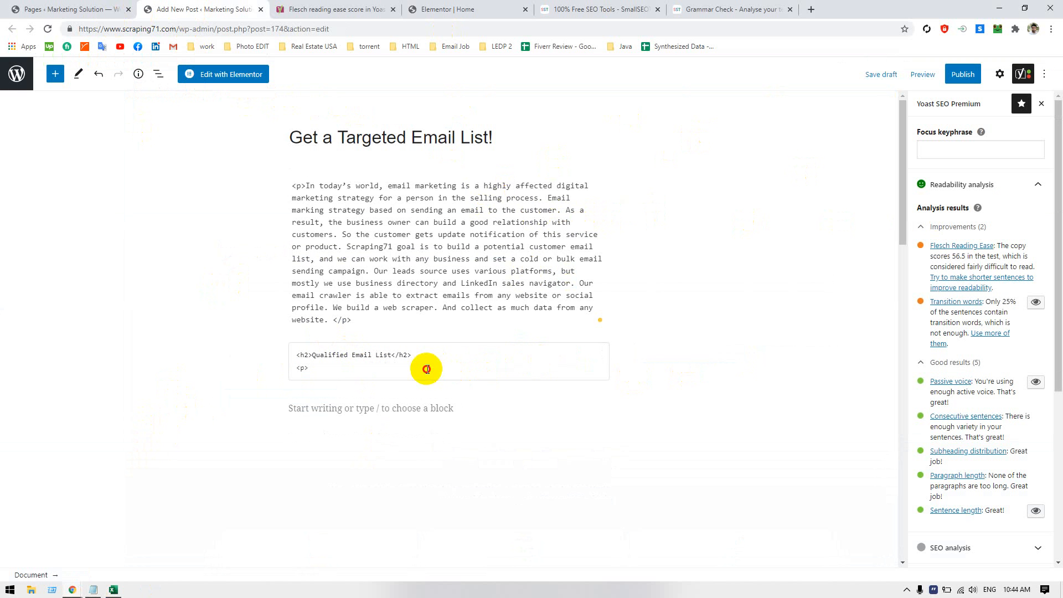
{"action": "left_click", "coordinate": [329, 374]}
{"action": "key", "text": "ctrl+v"}
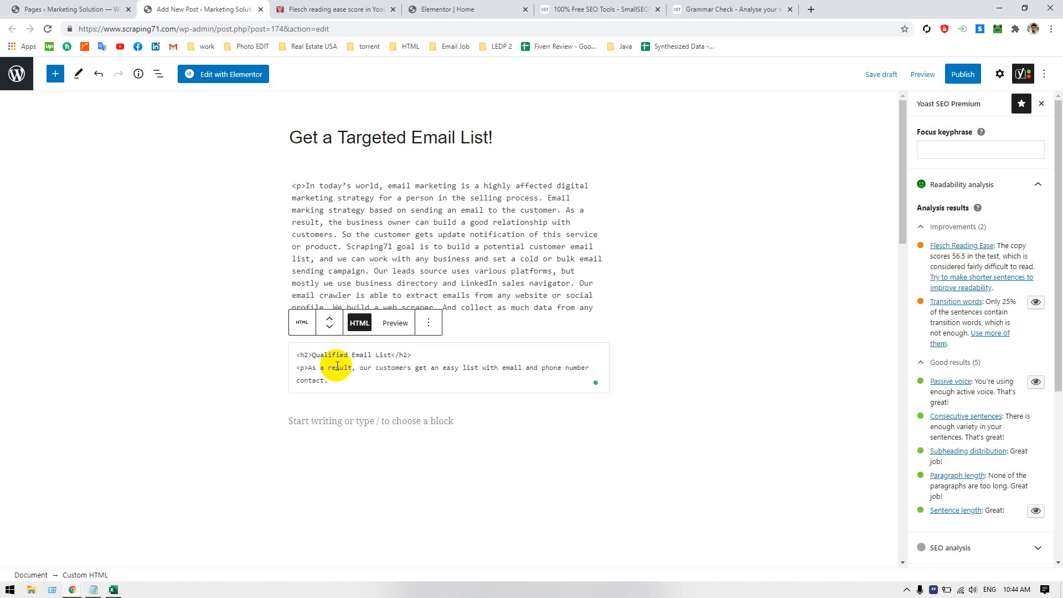
{"action": "type", "text": "<"}
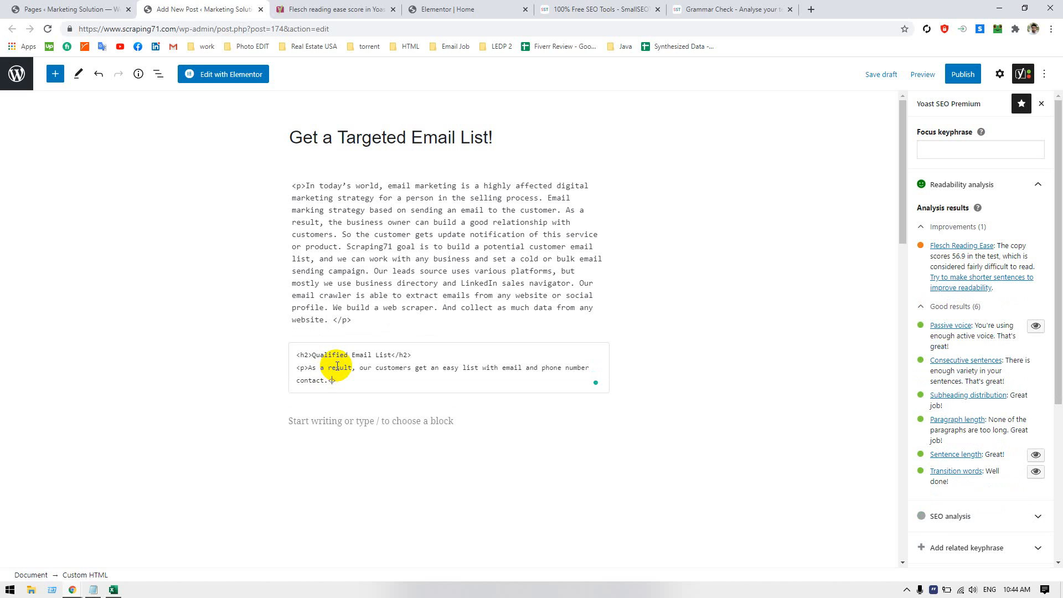
{"action": "type", "text": "p>"}
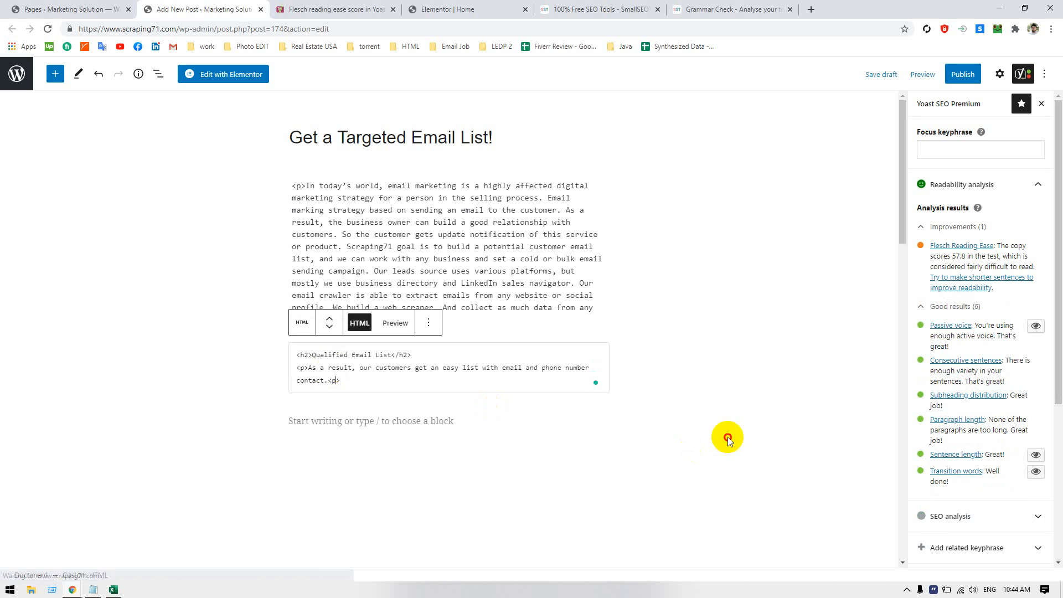
{"action": "left_click", "coordinate": [727, 437]}
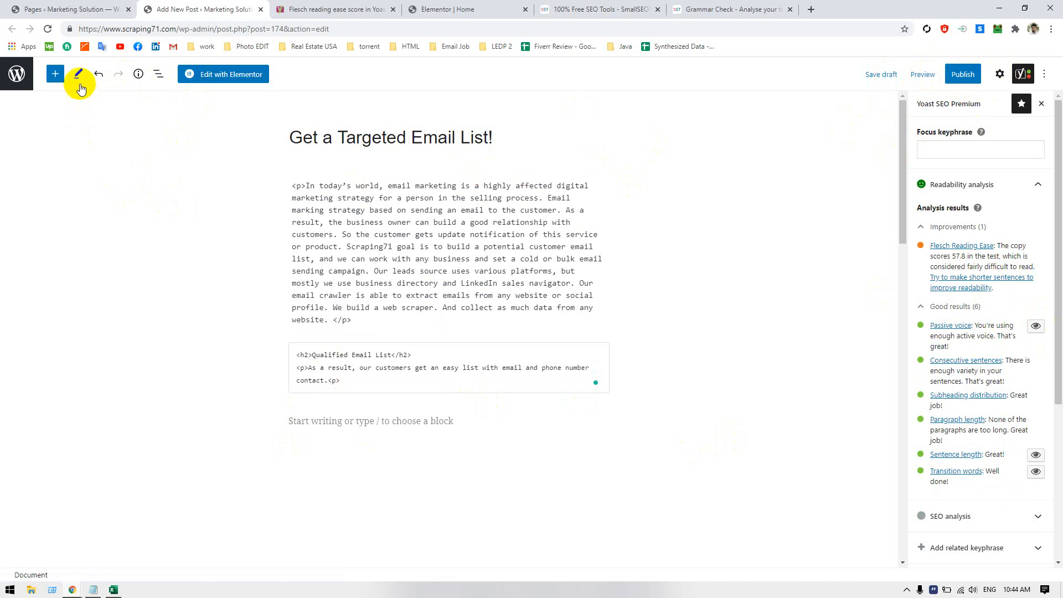
Switch the first body paragraph block back to visual editing
{"action": "left_click", "coordinate": [159, 76]}
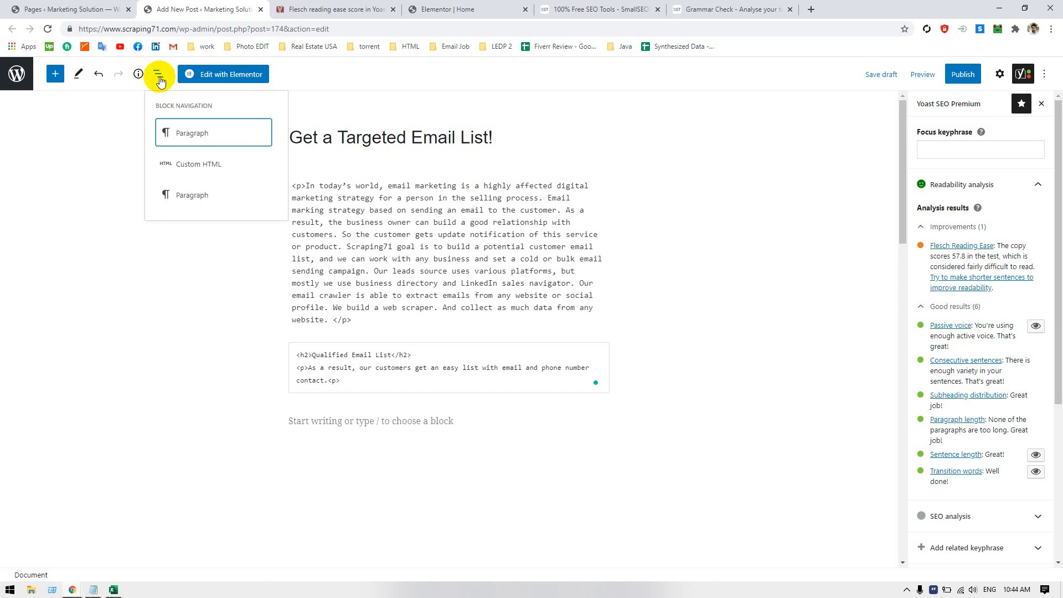
{"action": "left_click", "coordinate": [410, 451]}
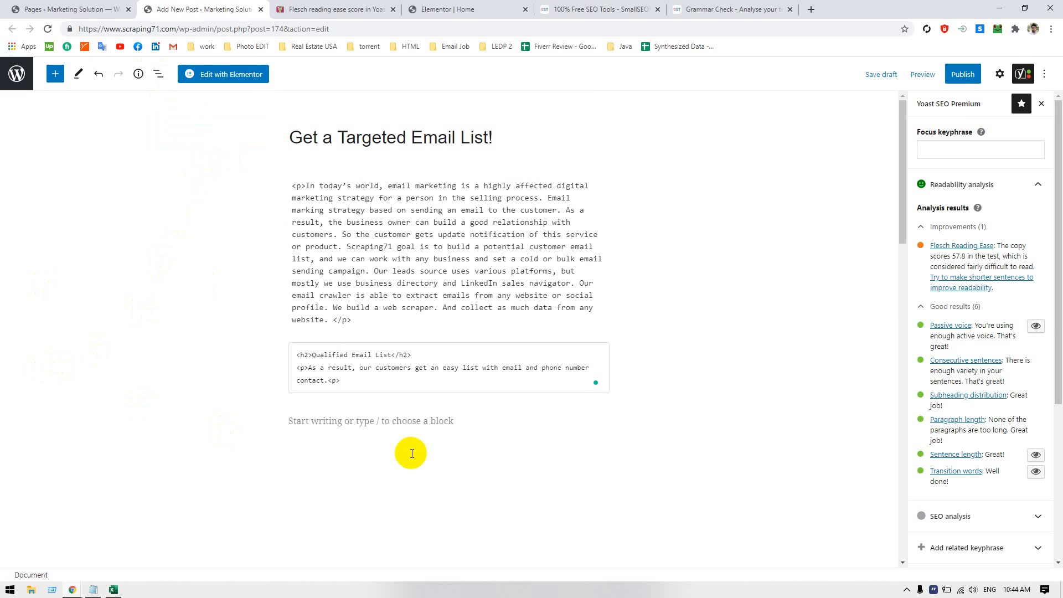
{"action": "left_click", "coordinate": [415, 419]}
{"action": "left_click", "coordinate": [485, 241]}
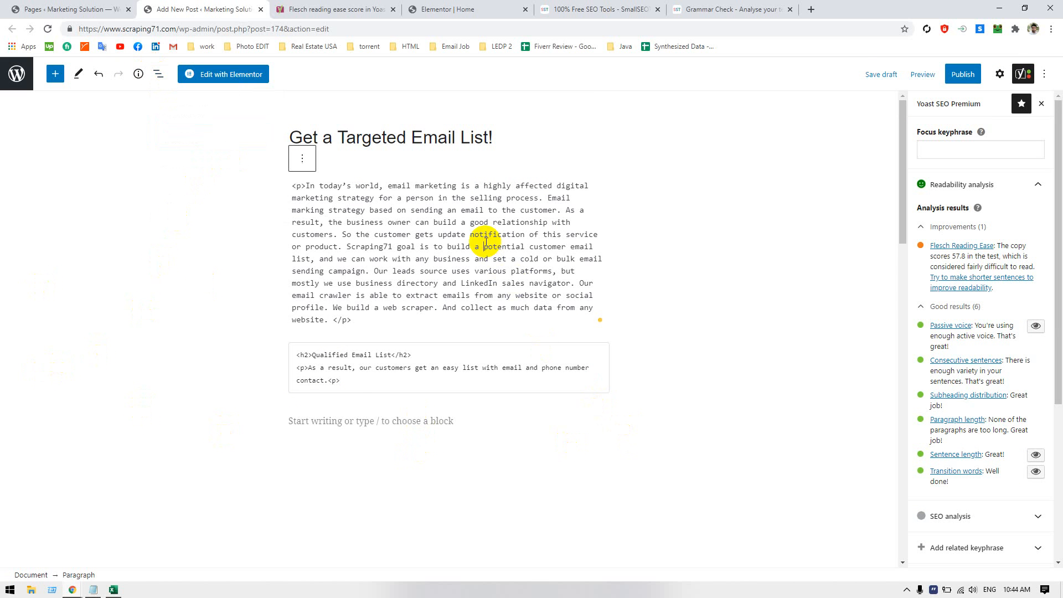
{"action": "left_click", "coordinate": [302, 158]}
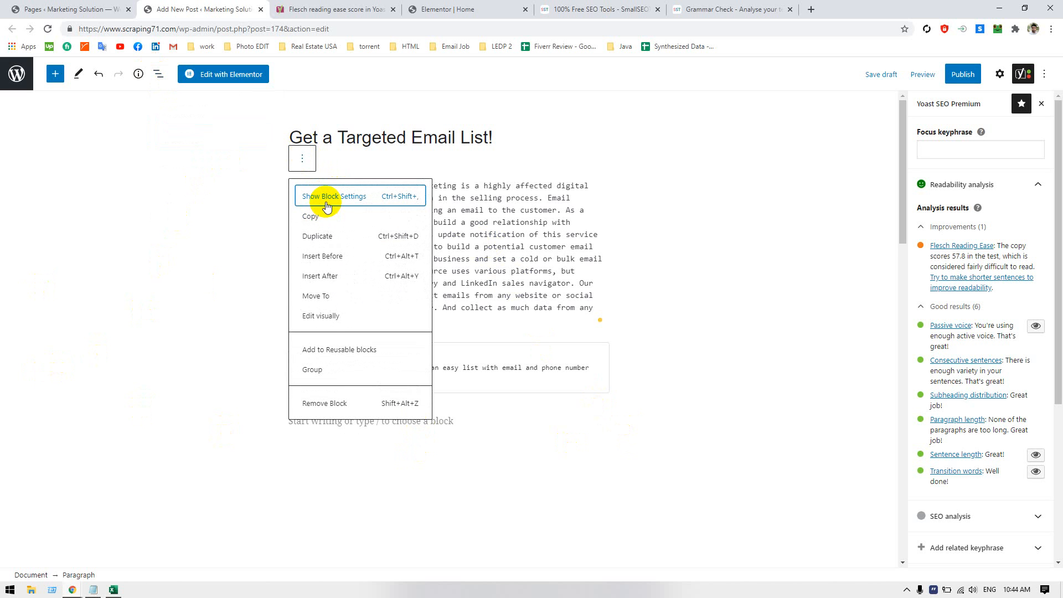
{"action": "left_click", "coordinate": [321, 316]}
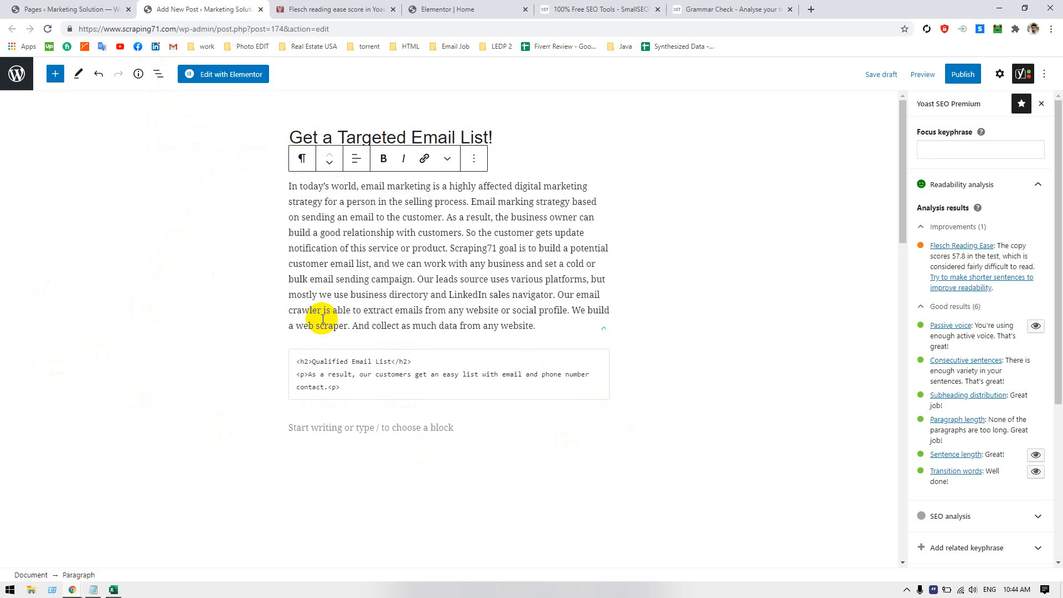
Correct the final paragraph tag in the custom HTML block to </p>
{"action": "left_click", "coordinate": [344, 371]}
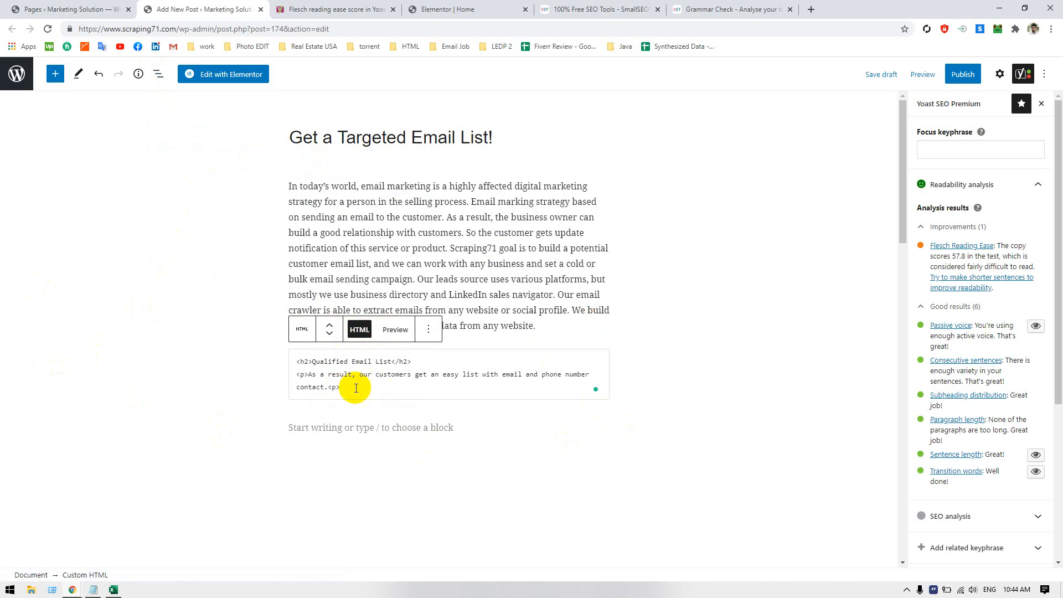
{"action": "left_click", "coordinate": [331, 387]}
{"action": "type", "text": "/"}
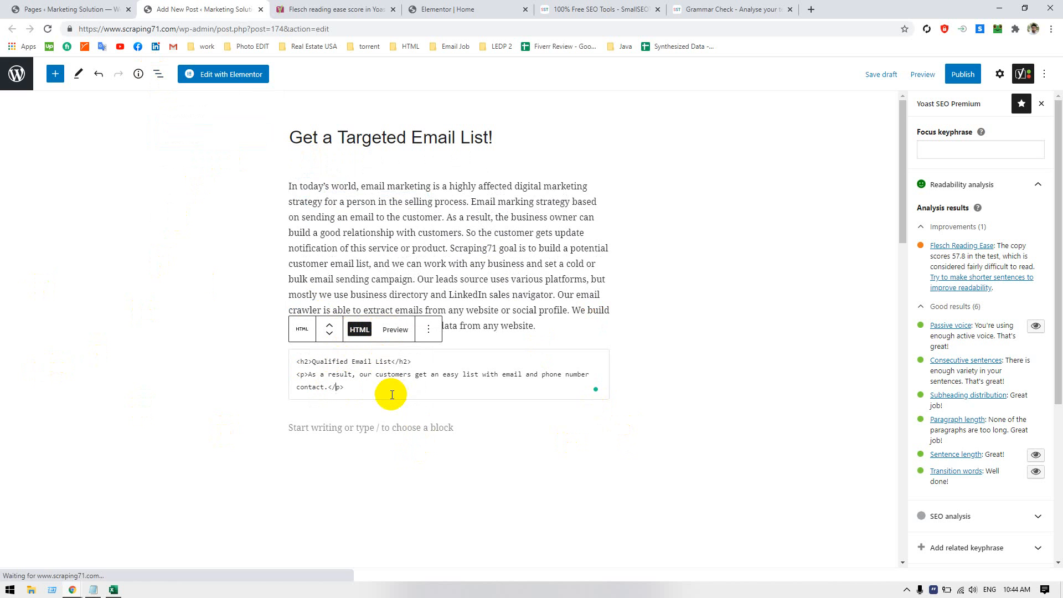
{"action": "left_click", "coordinate": [302, 329]}
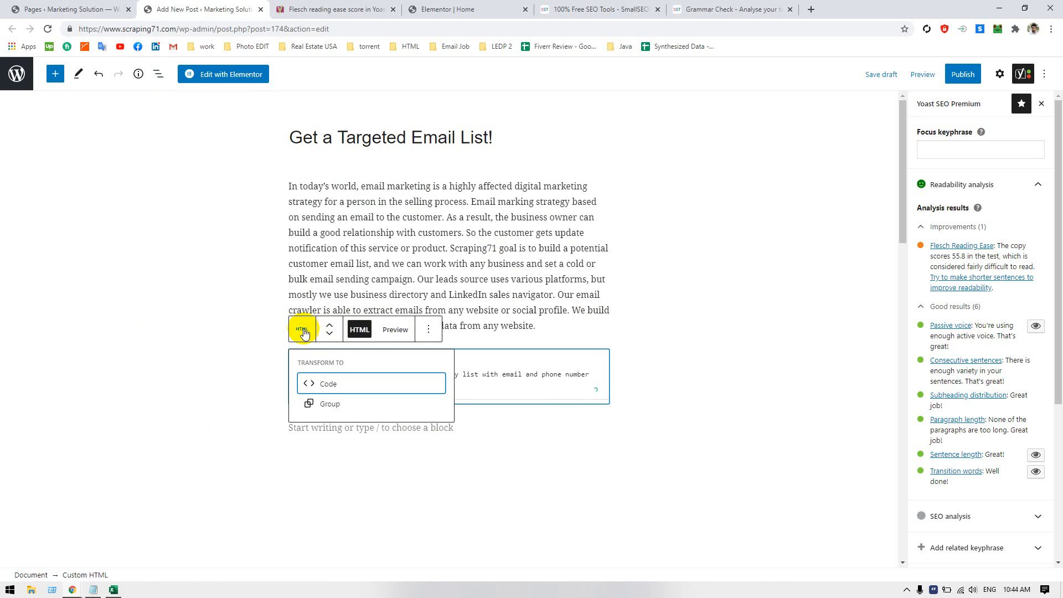
{"action": "left_click", "coordinate": [359, 330]}
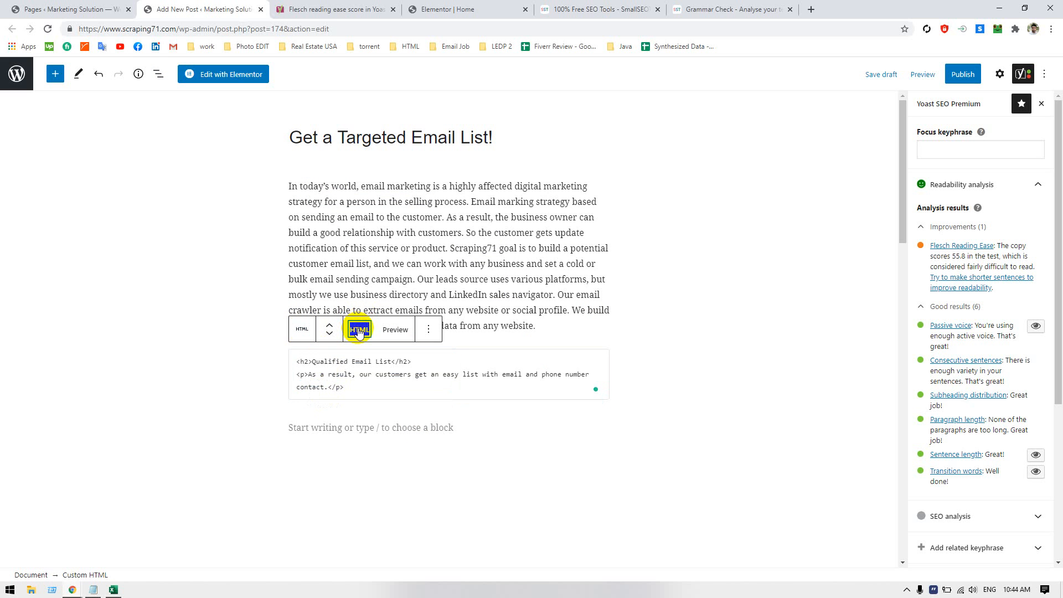
{"action": "left_click", "coordinate": [428, 329]}
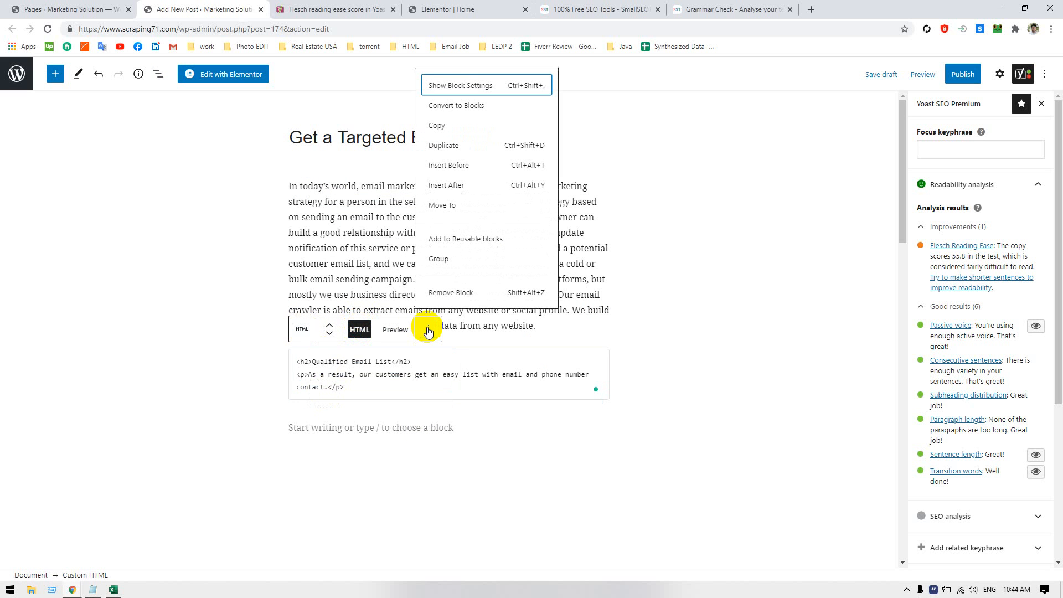
{"action": "left_click", "coordinate": [470, 86]}
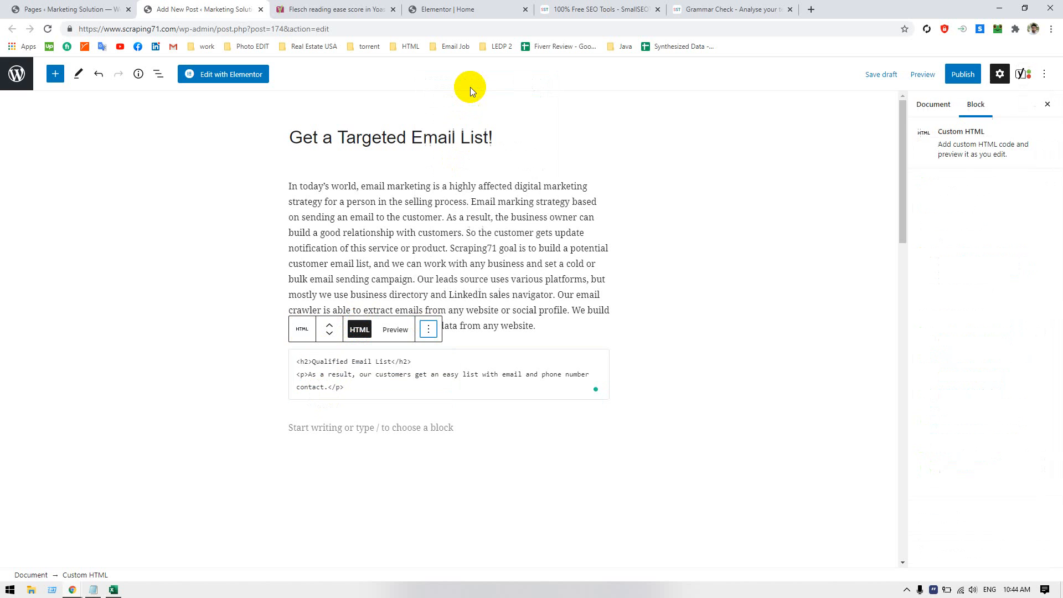
{"action": "left_click", "coordinate": [428, 330]}
{"action": "left_click", "coordinate": [497, 89]}
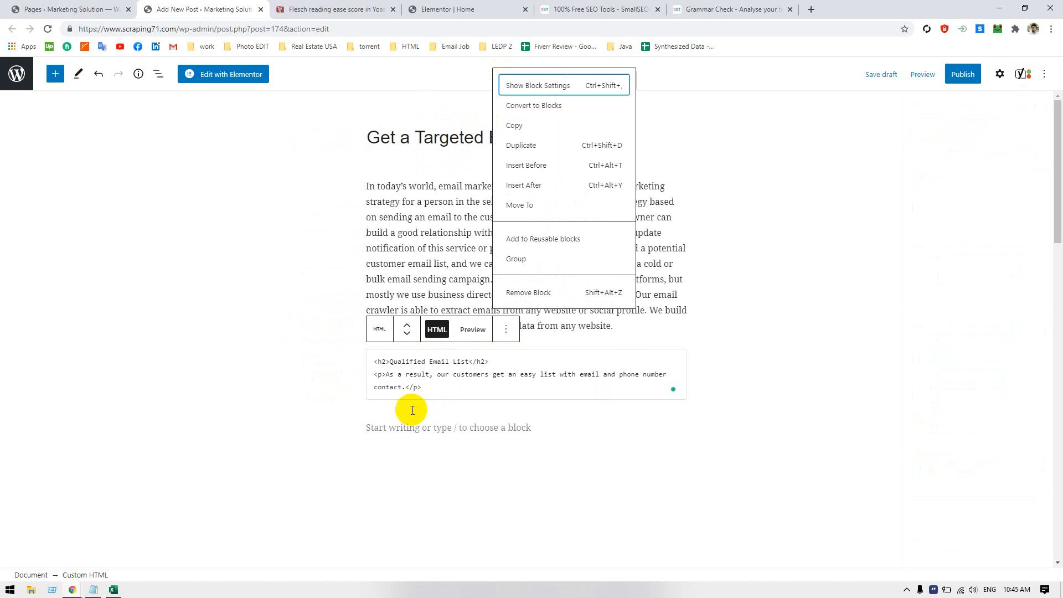
Convert the custom HTML block into regular heading and paragraph blocks and deselect them
{"action": "left_click", "coordinate": [506, 329]}
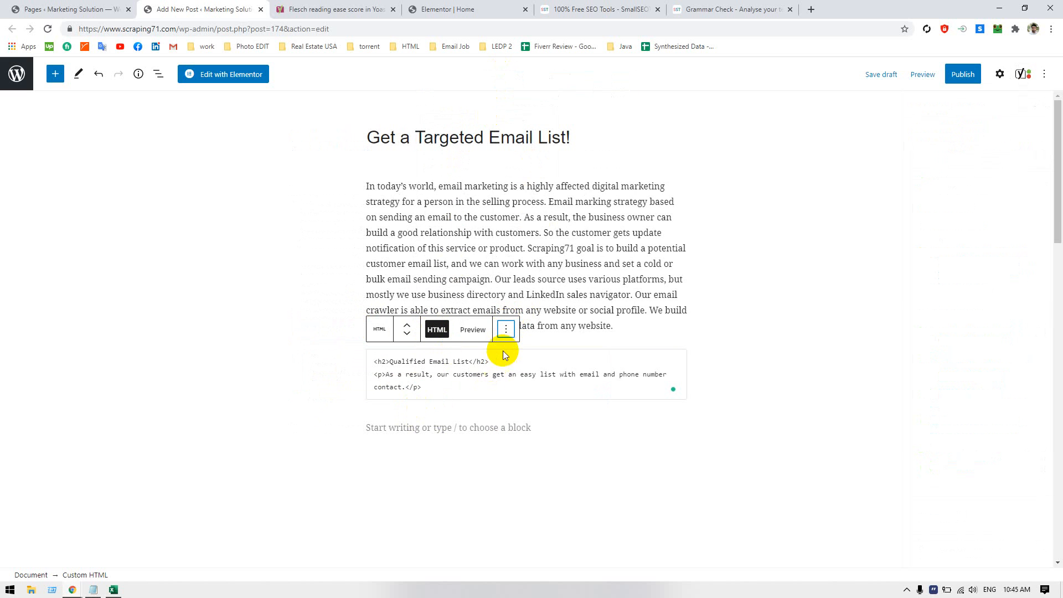
{"action": "left_click", "coordinate": [506, 329]}
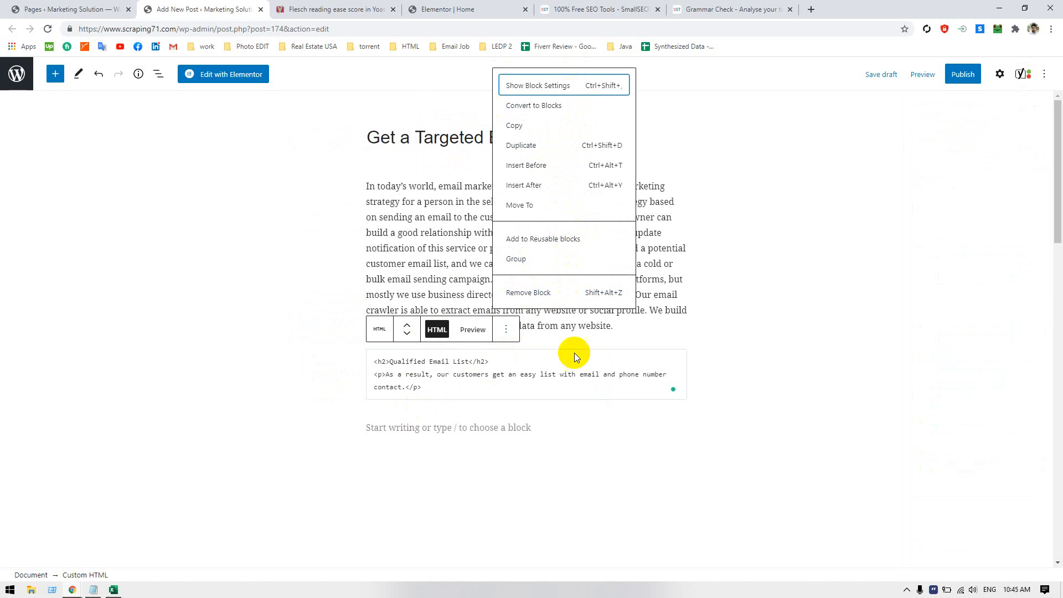
{"action": "left_click", "coordinate": [503, 336]}
{"action": "left_click", "coordinate": [496, 337]}
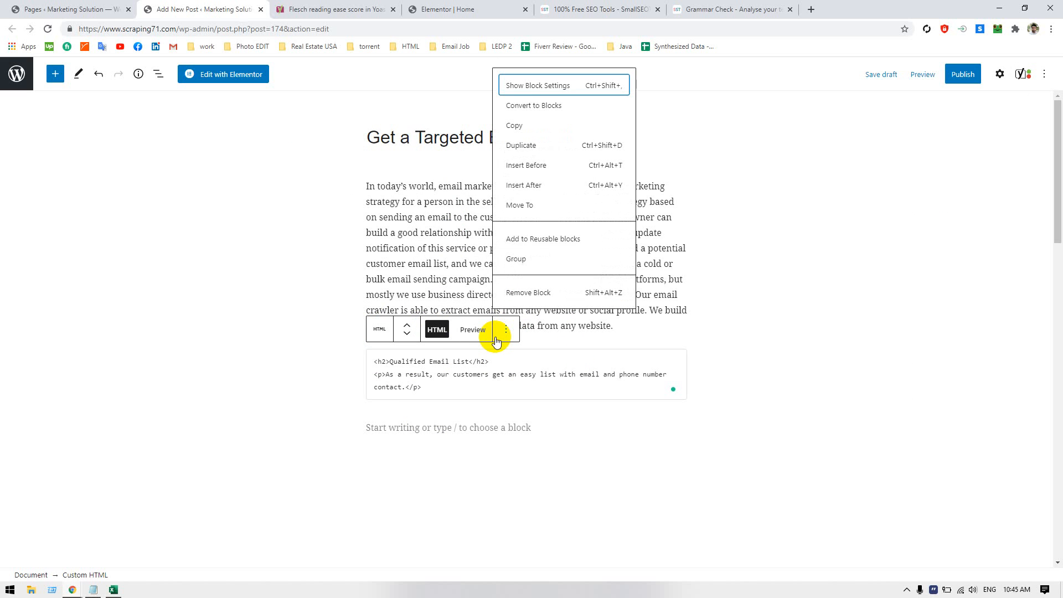
{"action": "left_click", "coordinate": [530, 106]}
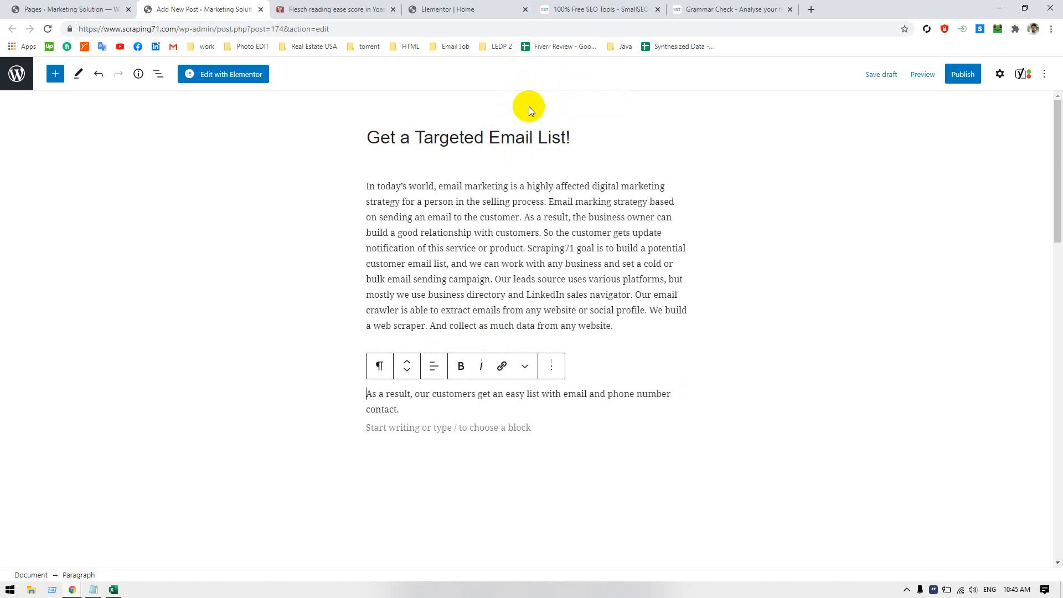
{"action": "left_click", "coordinate": [742, 364]}
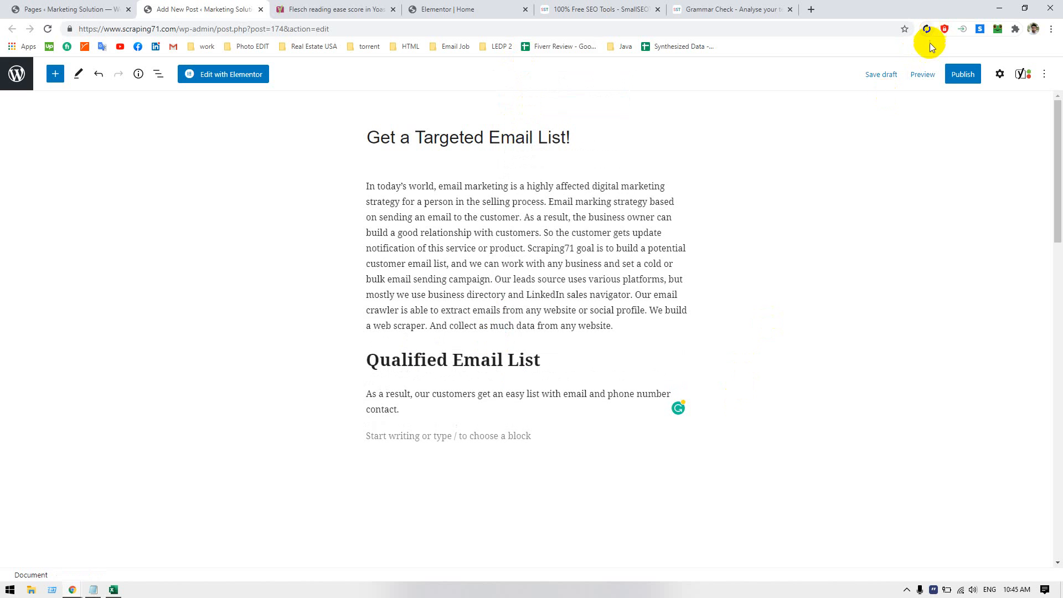
Reopen the Yoast readability analysis and review the improvements and good results, including sentence length
{"action": "left_click", "coordinate": [1031, 75]}
{"action": "left_click", "coordinate": [973, 181]}
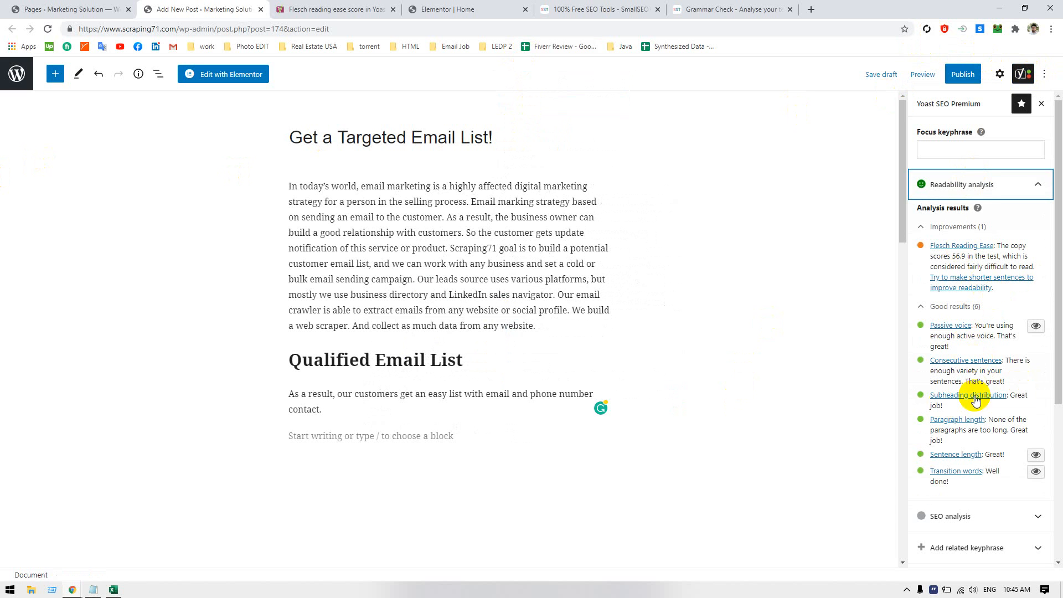
{"action": "double_click", "coordinate": [994, 454]}
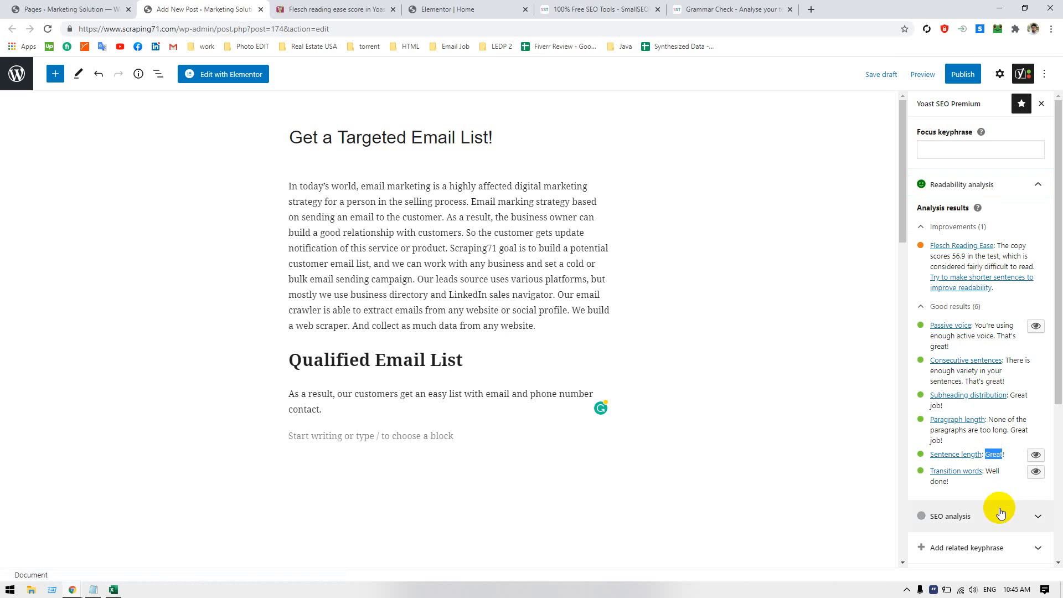
{"action": "left_click", "coordinate": [992, 409]}
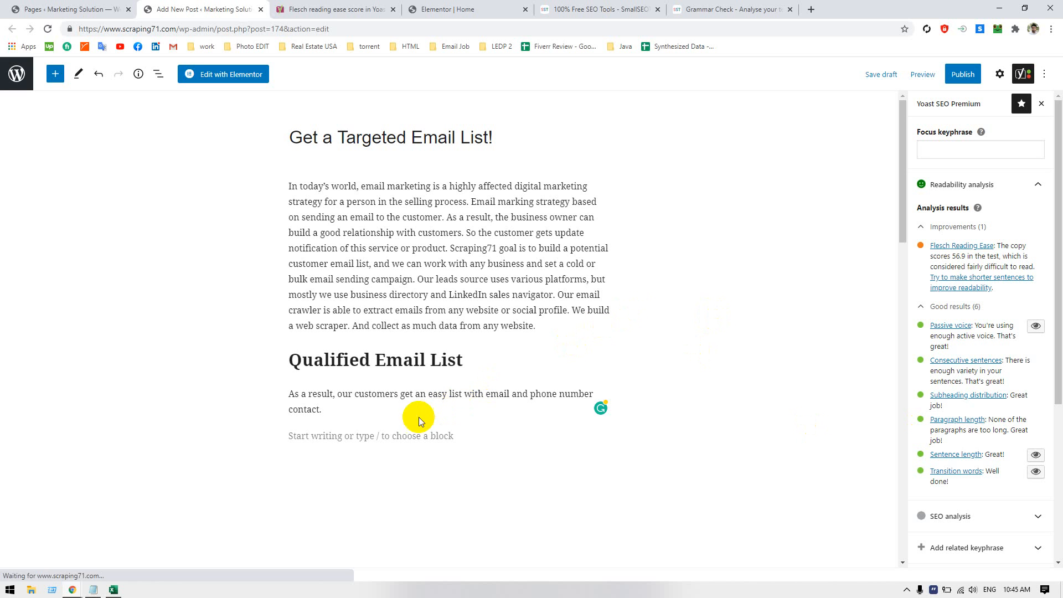
Move the sentence "As a result, our customers get an easy list with email and phone number contact." to the end of the first body paragraph
{"action": "double_click", "coordinate": [408, 392]}
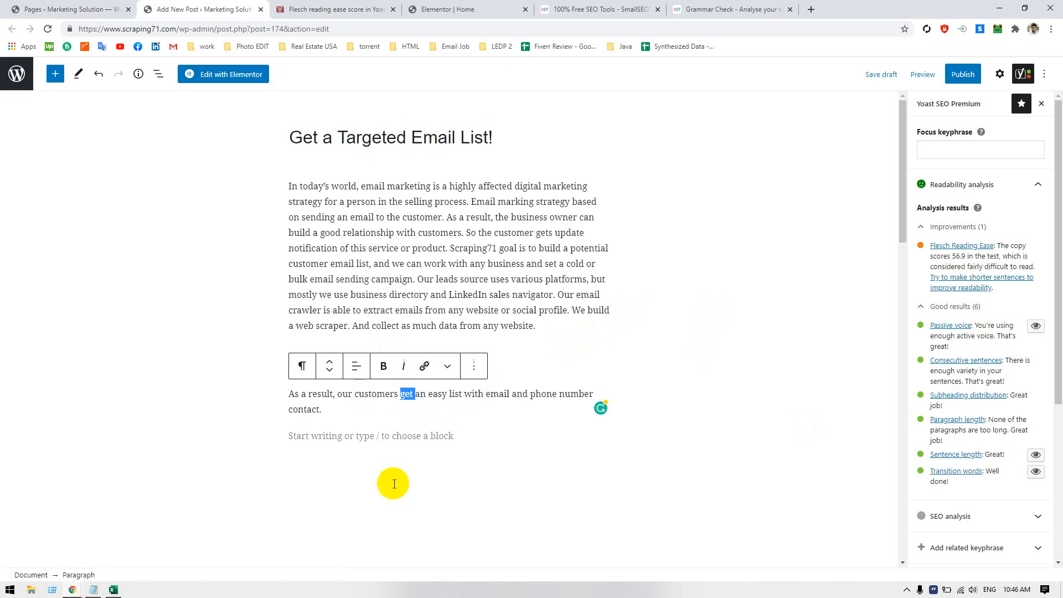
{"action": "left_click_drag", "start_coordinate": [291, 395], "coordinate": [320, 411]}
{"action": "key", "text": "ctrl+c"}
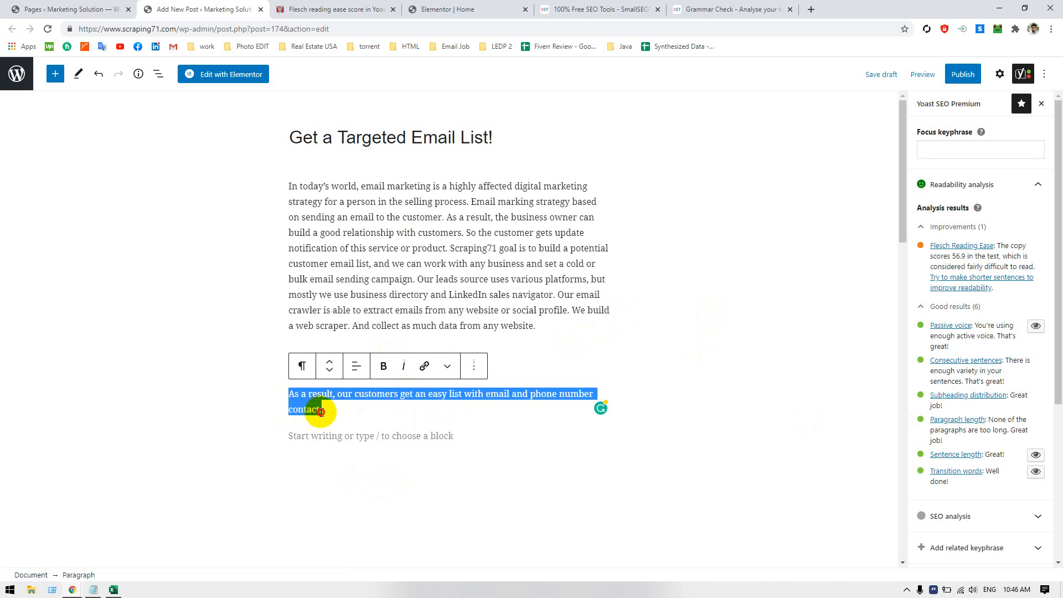
{"action": "key", "text": "BackSpace"}
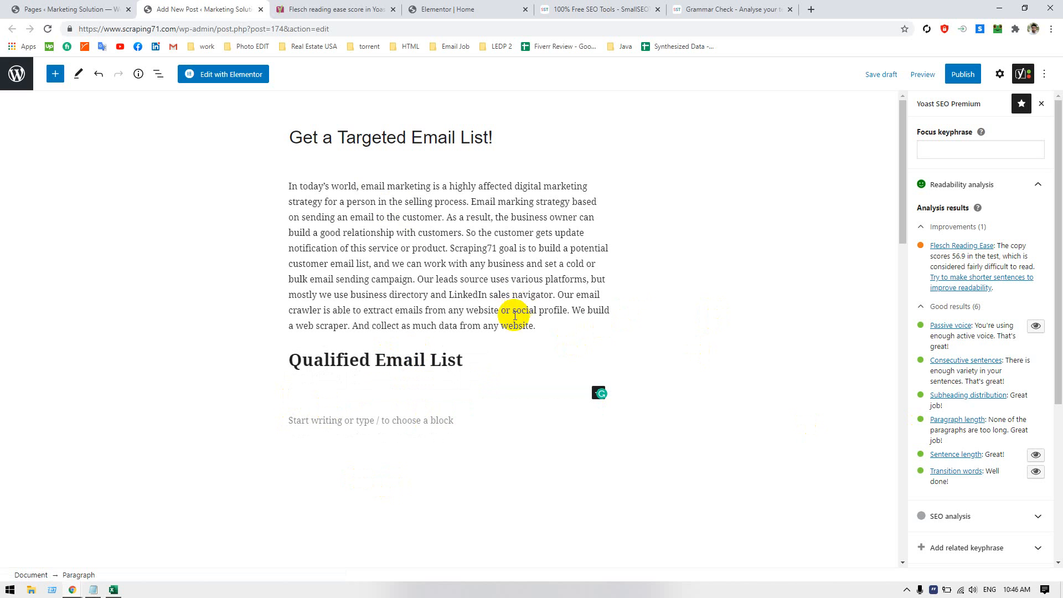
{"action": "left_click", "coordinate": [542, 322]}
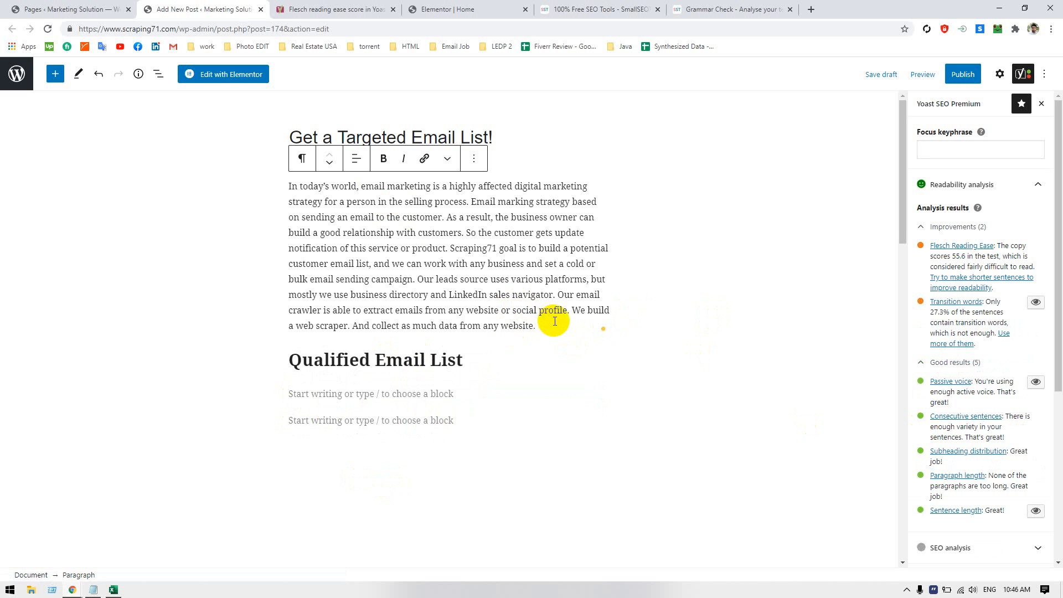
{"action": "key", "text": "ctrl+v"}
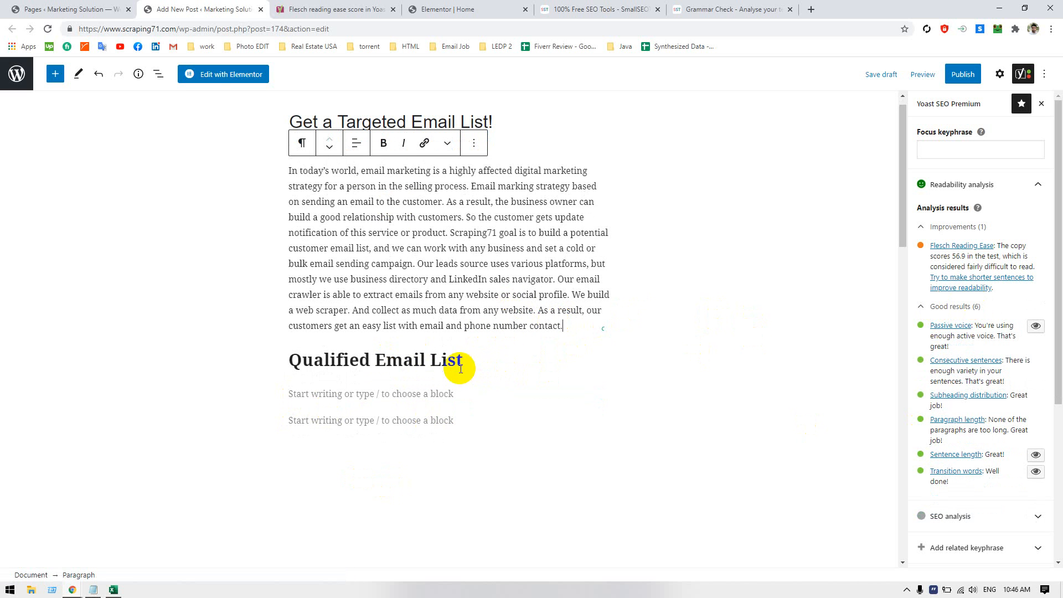
{"action": "key", "text": "alt+Tab"}
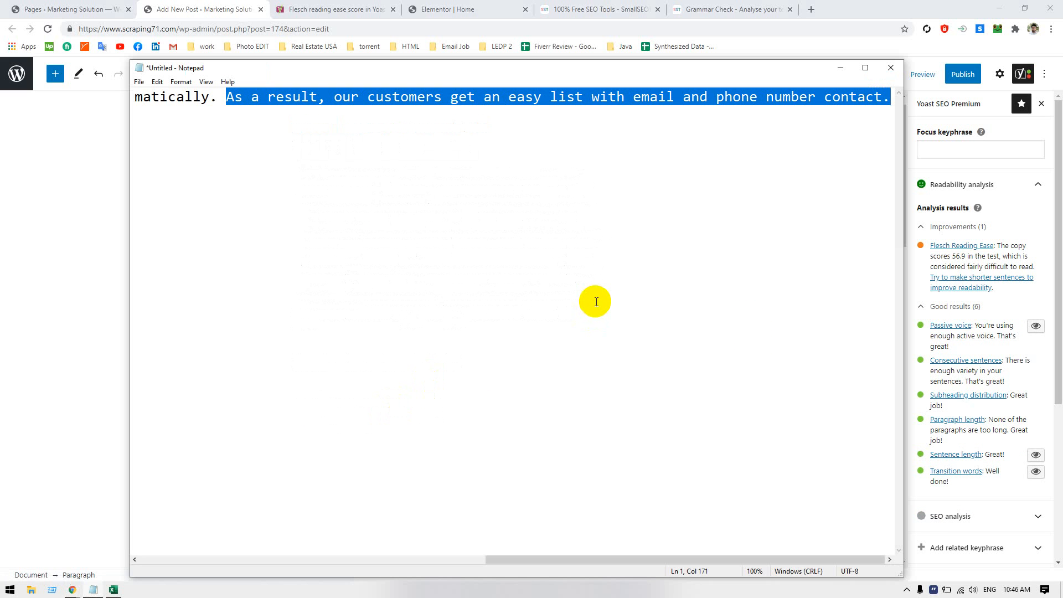
{"action": "key", "text": "alt+Tab"}
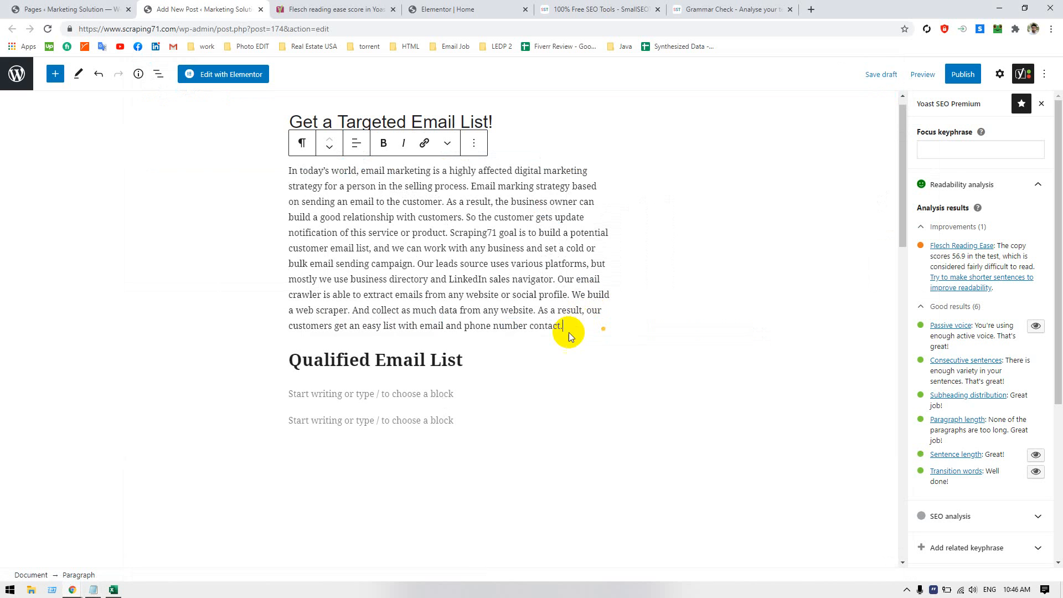
Remove the "Qualified Email List" heading block from the post
{"action": "double_click", "coordinate": [446, 363]}
{"action": "left_click", "coordinate": [410, 364]}
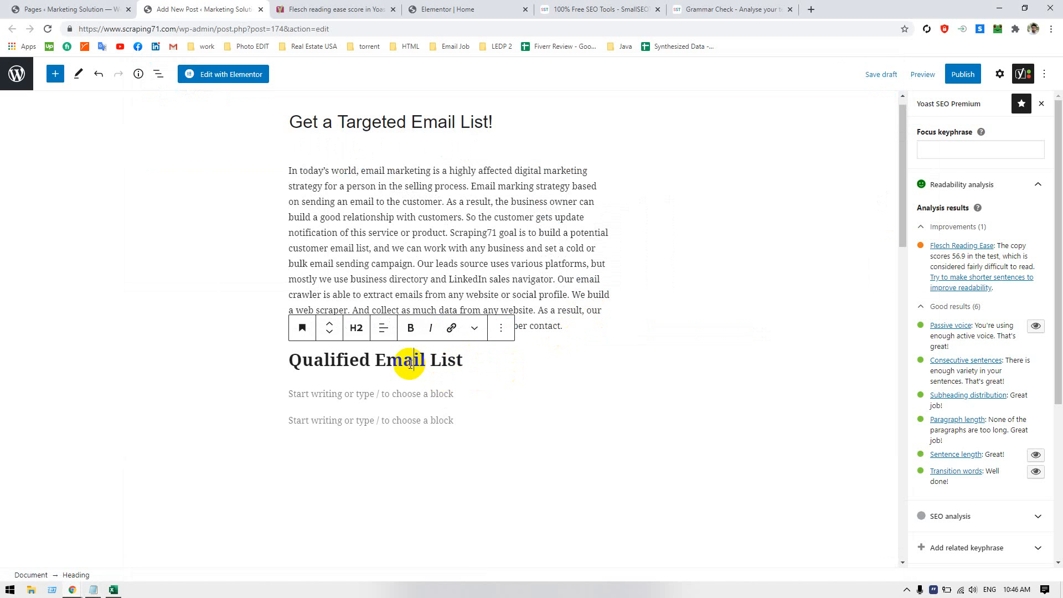
{"action": "double_click", "coordinate": [410, 364]}
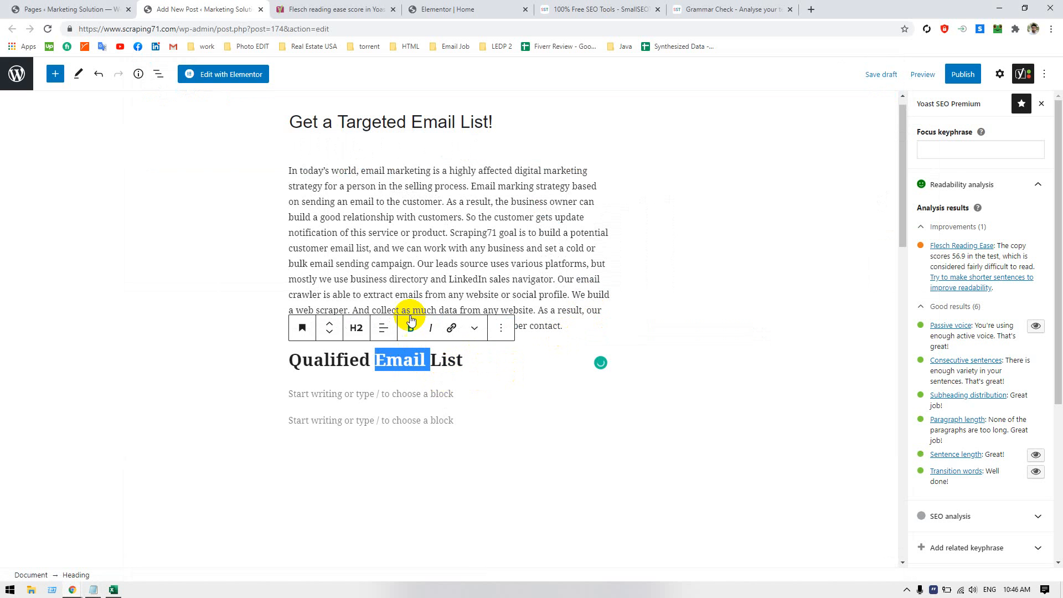
{"action": "left_click", "coordinate": [387, 277]}
{"action": "left_click", "coordinate": [403, 354]}
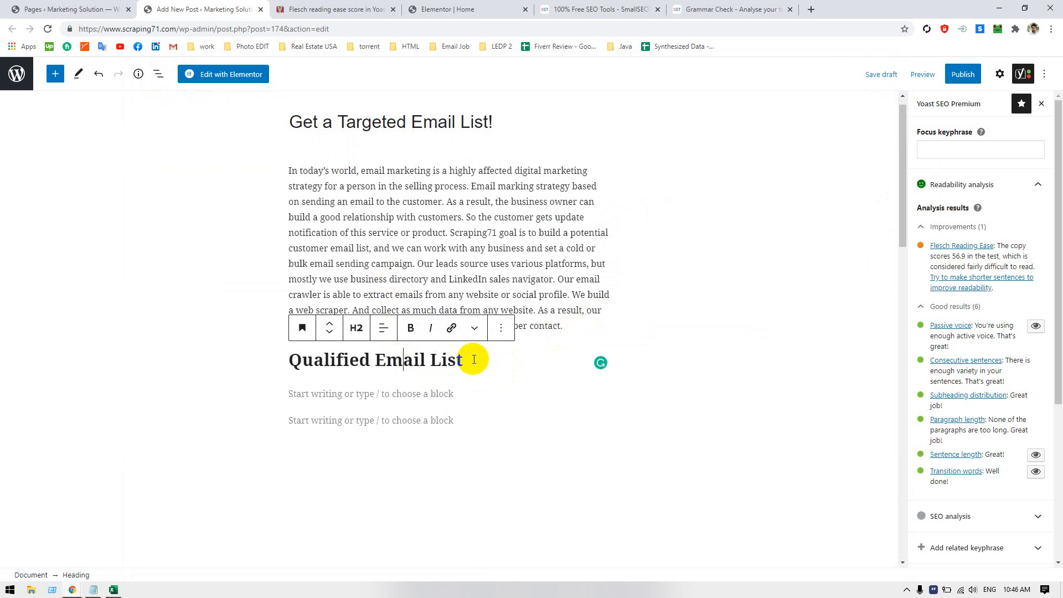
{"action": "left_click", "coordinate": [499, 330]}
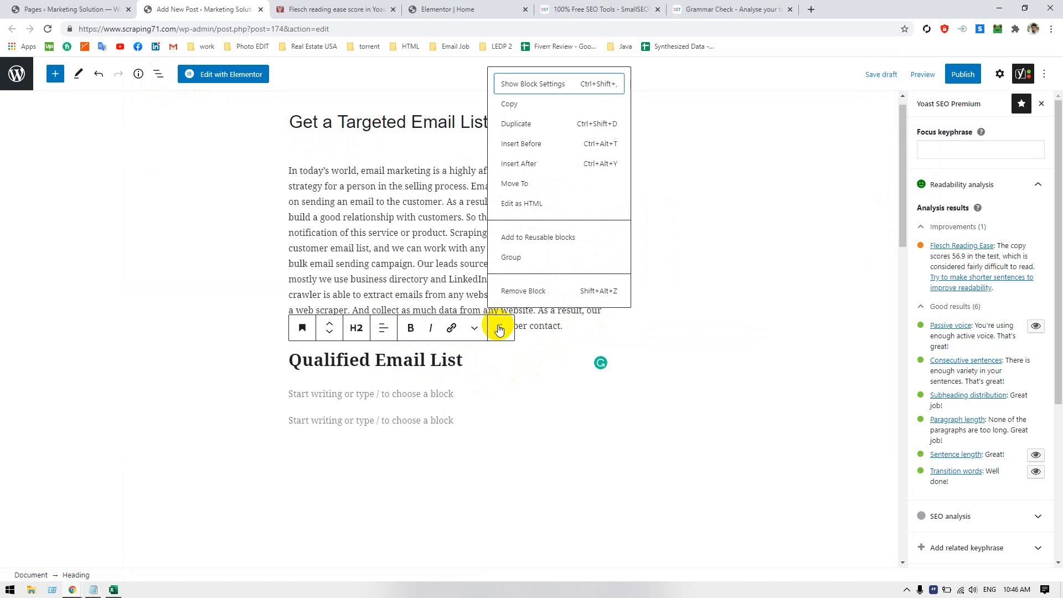
{"action": "left_click", "coordinate": [507, 290]}
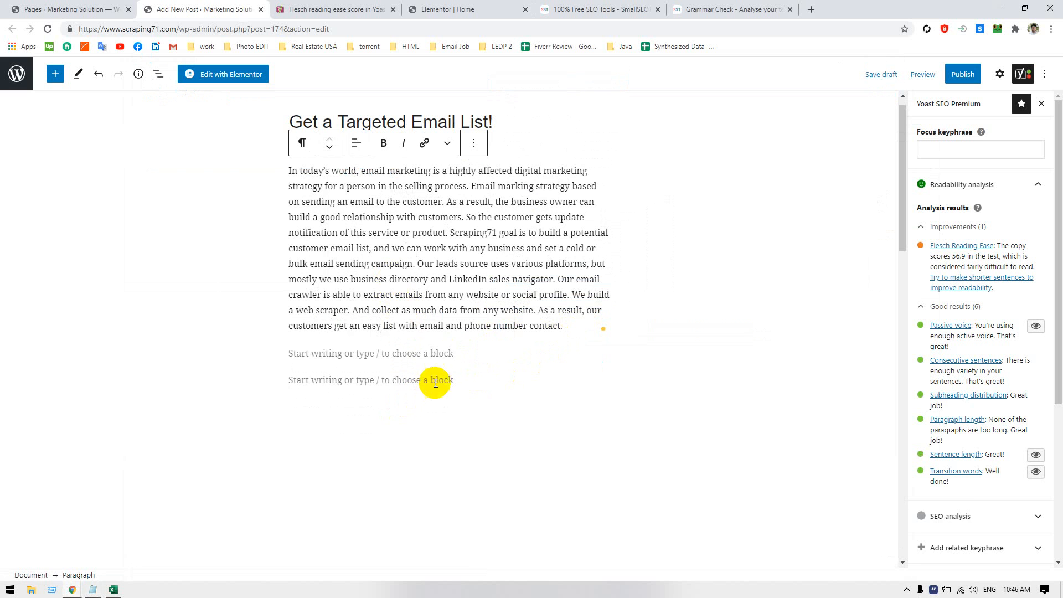
{"action": "left_click", "coordinate": [501, 350]}
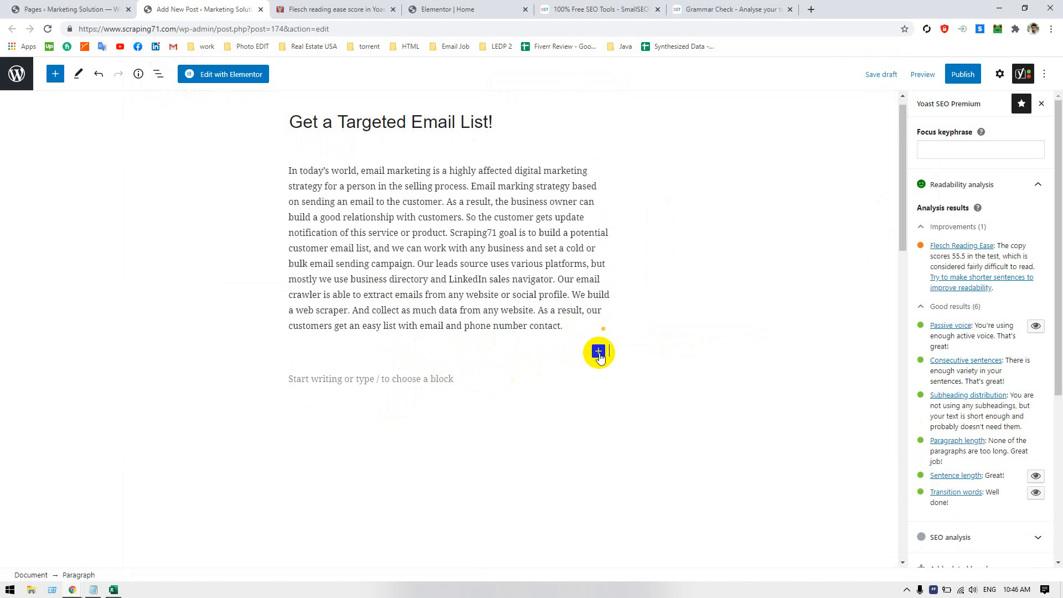
{"action": "right_click", "coordinate": [590, 351]}
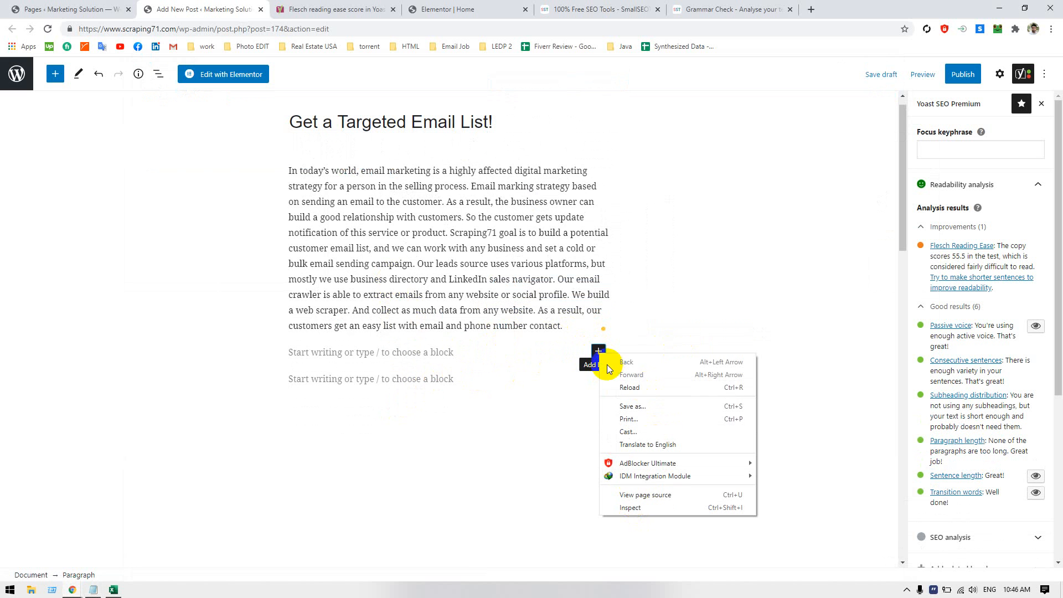
{"action": "left_click", "coordinate": [593, 354]}
{"action": "left_click", "coordinate": [594, 350]}
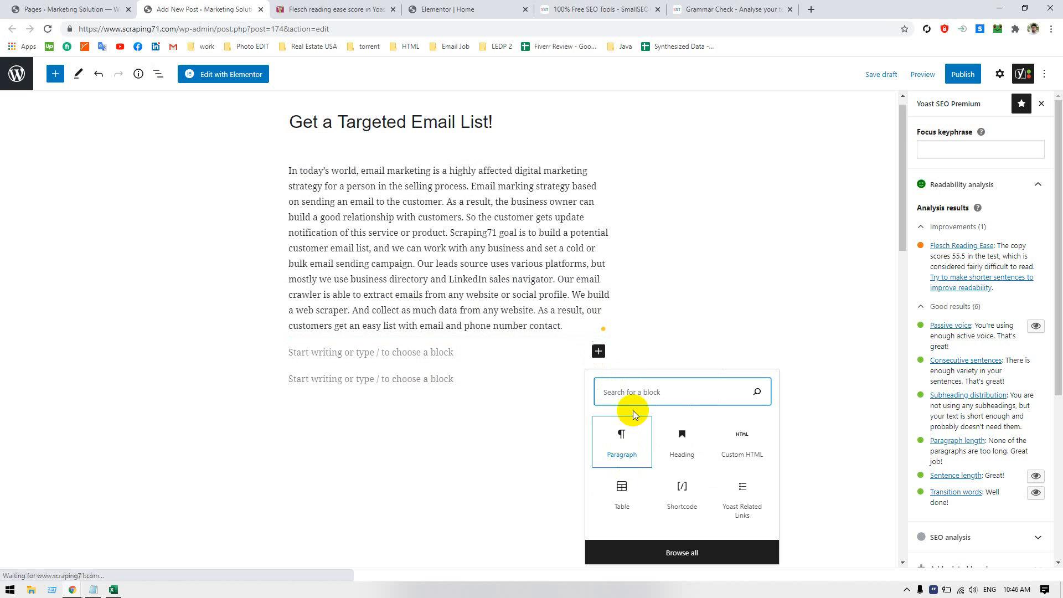
{"action": "left_click", "coordinate": [484, 353]}
{"action": "left_click", "coordinate": [458, 379]}
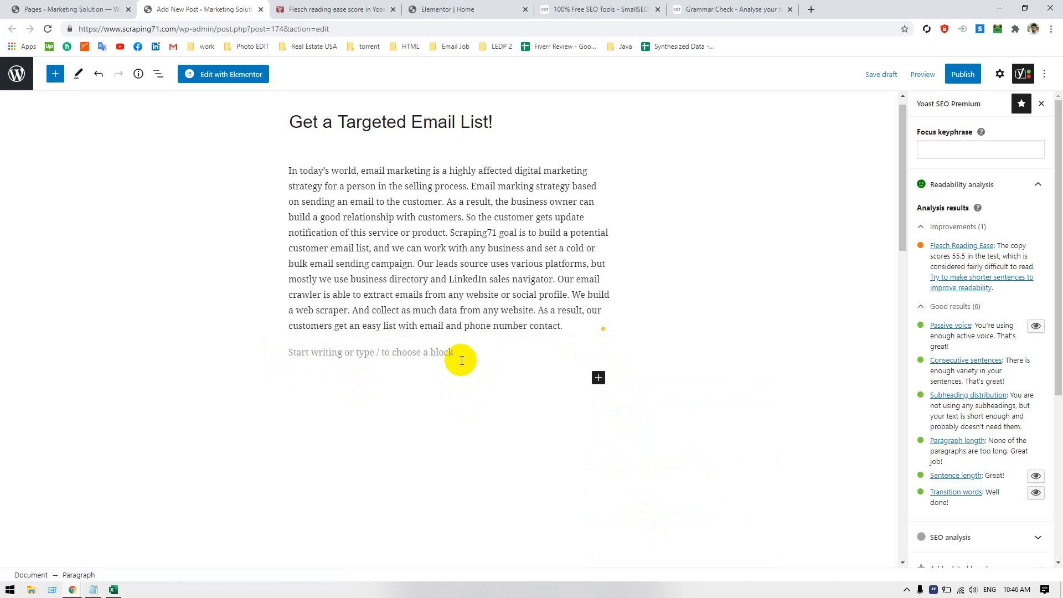
{"action": "left_click", "coordinate": [451, 354]}
{"action": "right_click", "coordinate": [451, 354]}
{"action": "left_click", "coordinate": [391, 352]}
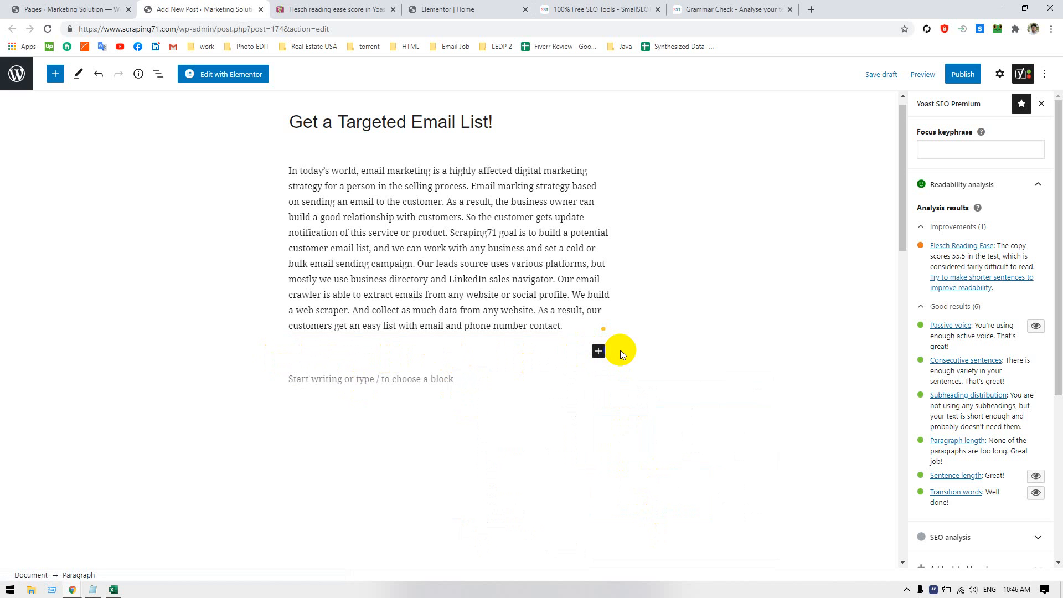
{"action": "left_click", "coordinate": [599, 351]}
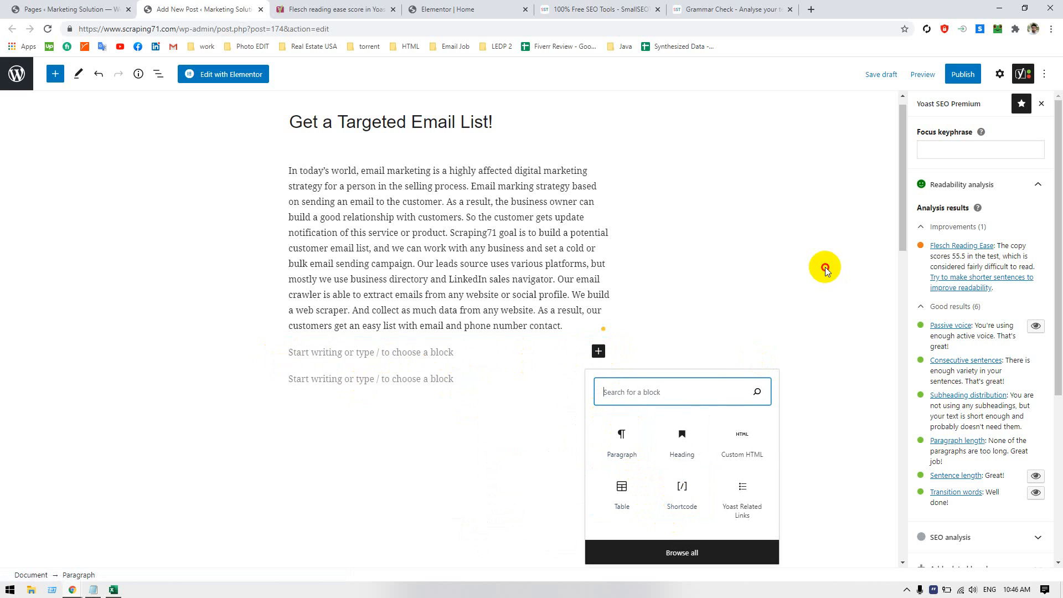
{"action": "left_click", "coordinate": [458, 326]}
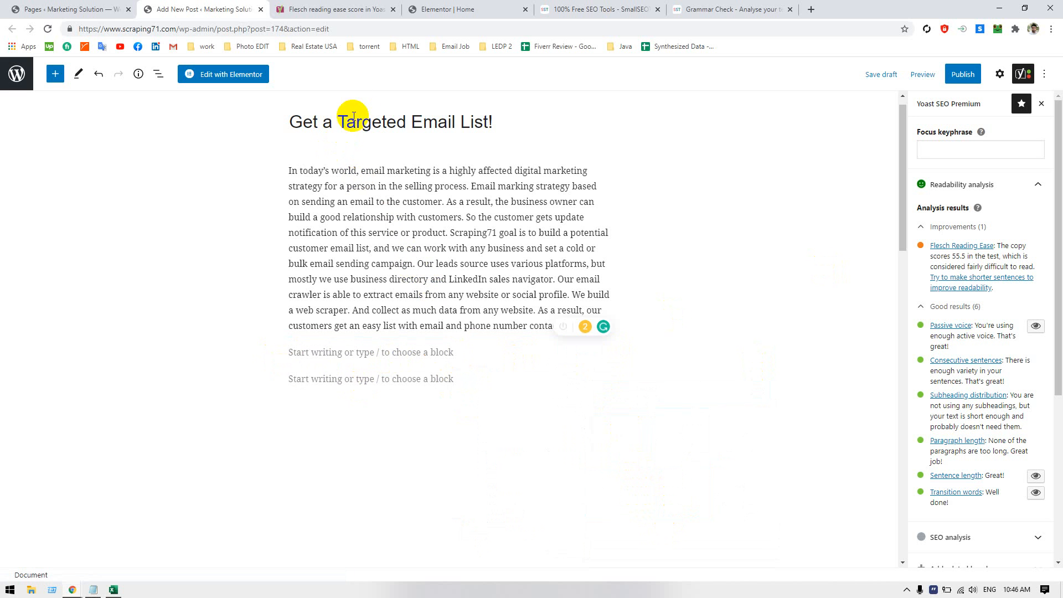
Switch to the Elementor home page and review its text sections, from "Get a Targeted Email List!" through "What We Provide" to "Digital Intelligence Solution"
{"action": "left_click", "coordinate": [434, 10]}
{"action": "left_click", "coordinate": [368, 268]}
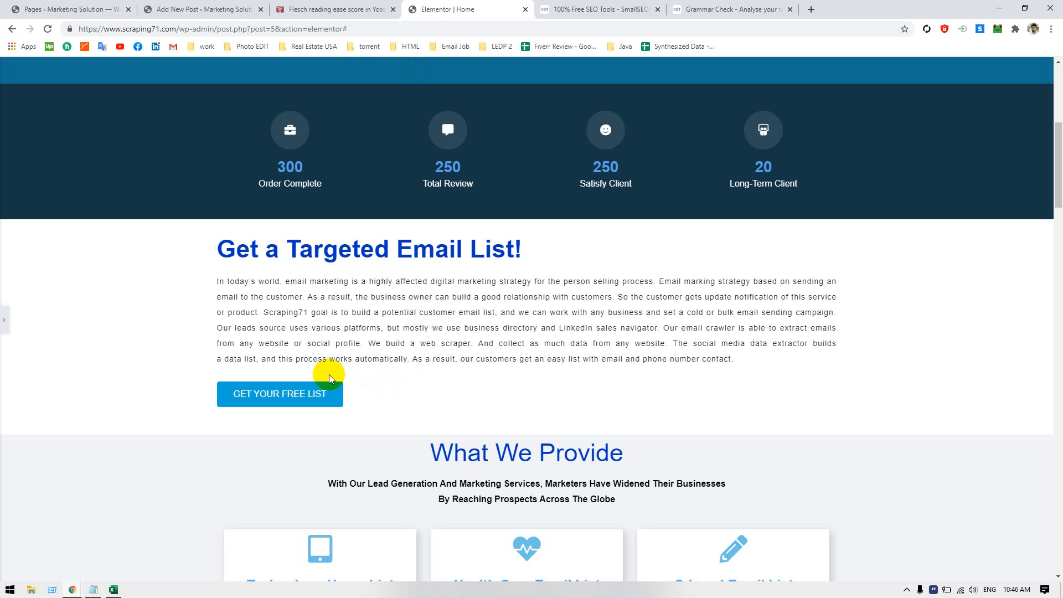
{"action": "left_click", "coordinate": [355, 28]}
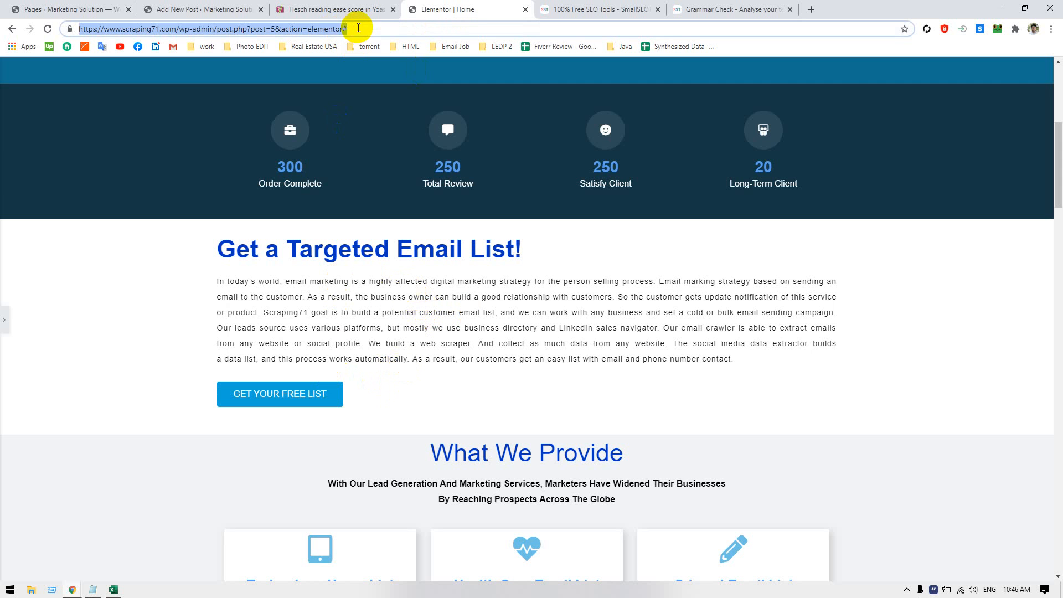
{"action": "left_click", "coordinate": [64, 10]}
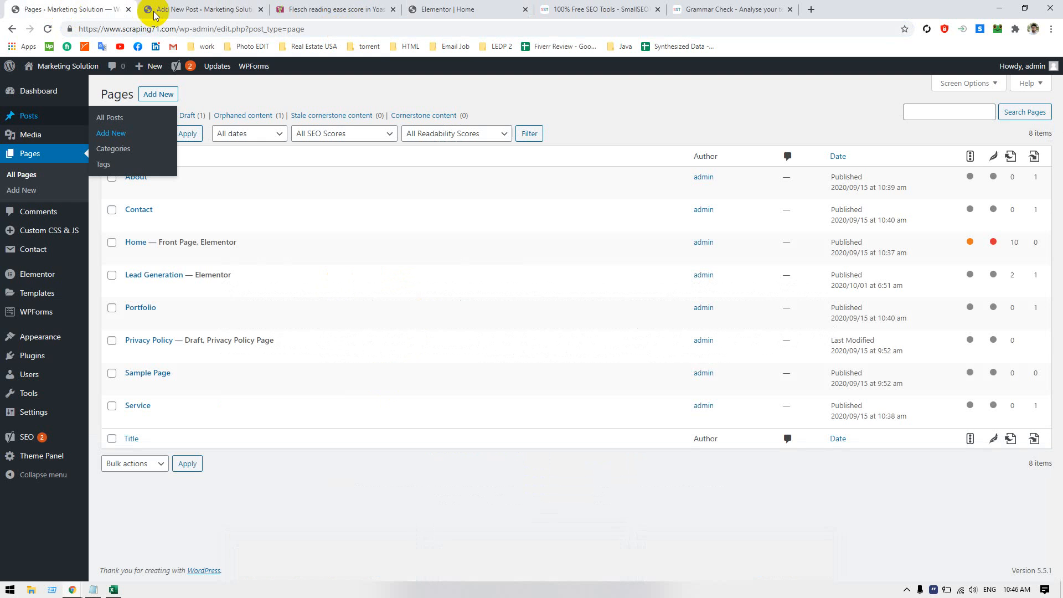
{"action": "left_click", "coordinate": [252, 10]}
{"action": "left_click", "coordinate": [474, 8]}
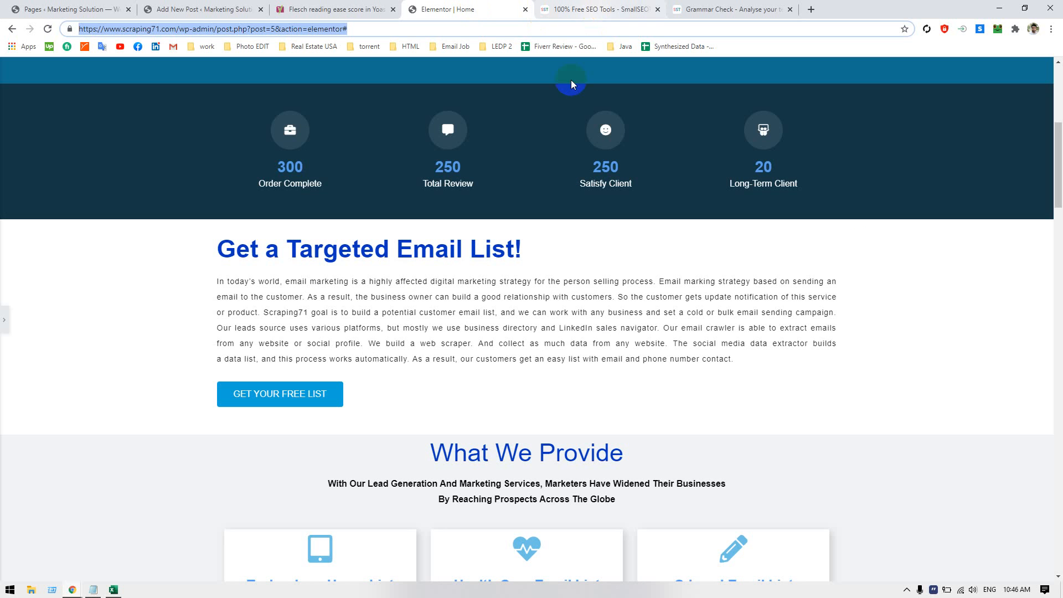
{"action": "scroll", "coordinate": [469, 315], "scroll_direction": "down", "scroll_amount": 1}
{"action": "scroll", "coordinate": [470, 314], "scroll_direction": "down", "scroll_amount": 5}
{"action": "scroll", "coordinate": [442, 277], "scroll_direction": "up", "scroll_amount": 2}
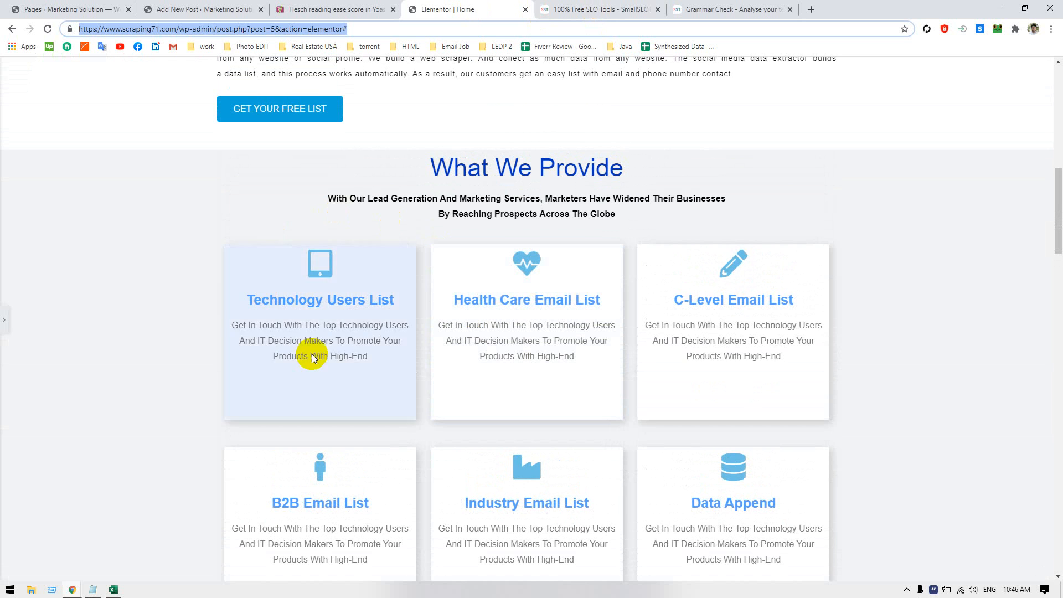
{"action": "scroll", "coordinate": [463, 328], "scroll_direction": "down", "scroll_amount": 4}
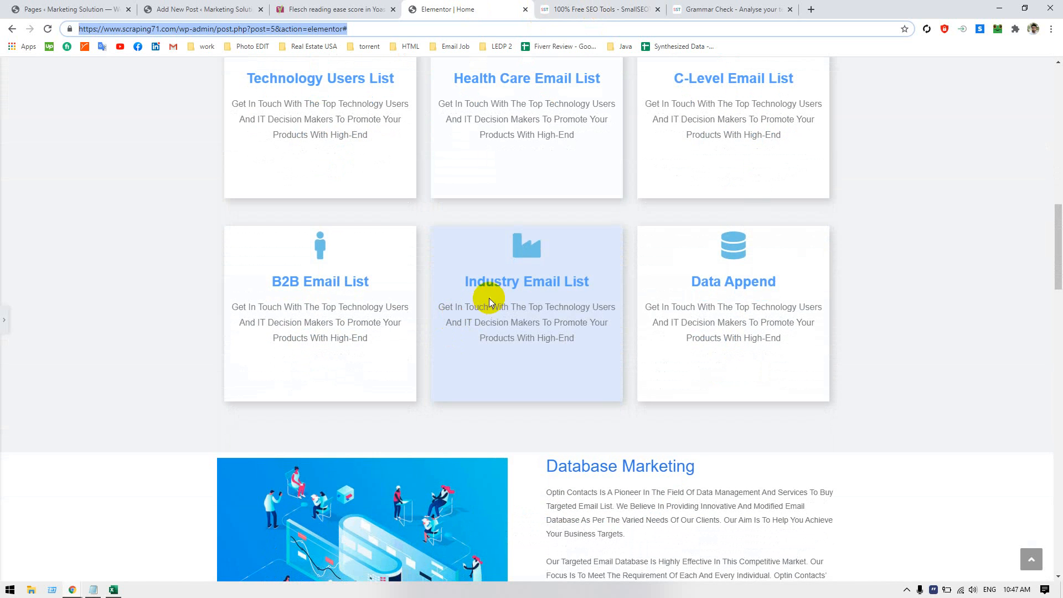
{"action": "scroll", "coordinate": [449, 332], "scroll_direction": "up", "scroll_amount": 15}
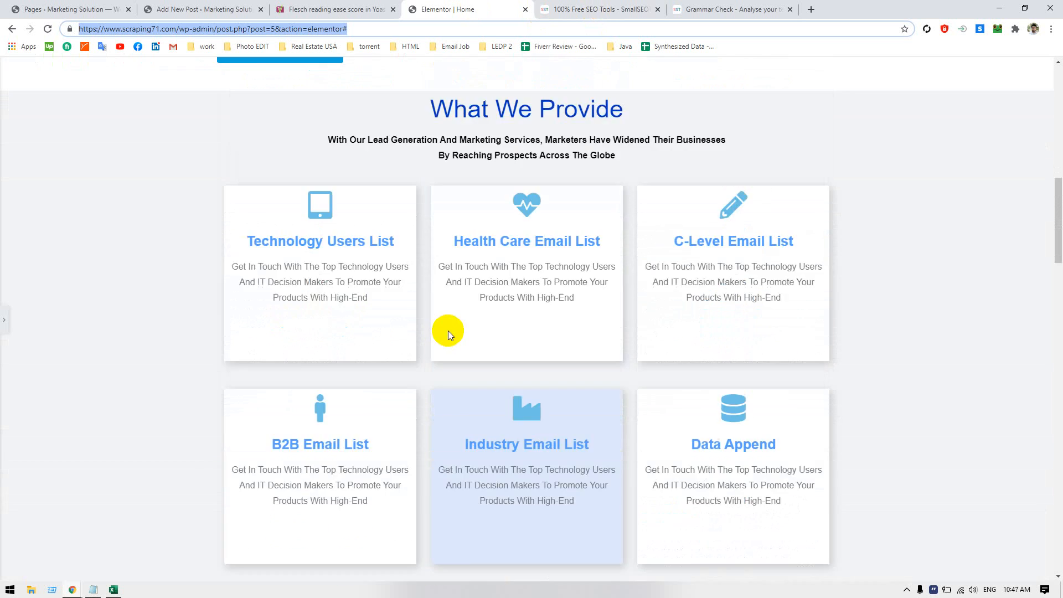
{"action": "scroll", "coordinate": [453, 347], "scroll_direction": "down", "scroll_amount": 15}
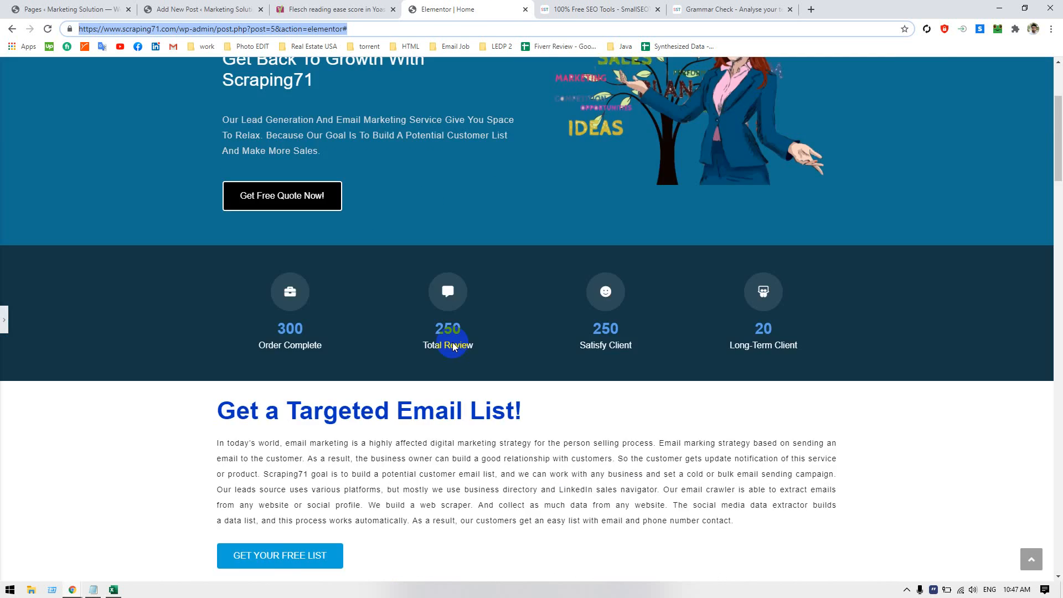
{"action": "scroll", "coordinate": [452, 342], "scroll_direction": "down", "scroll_amount": 2}
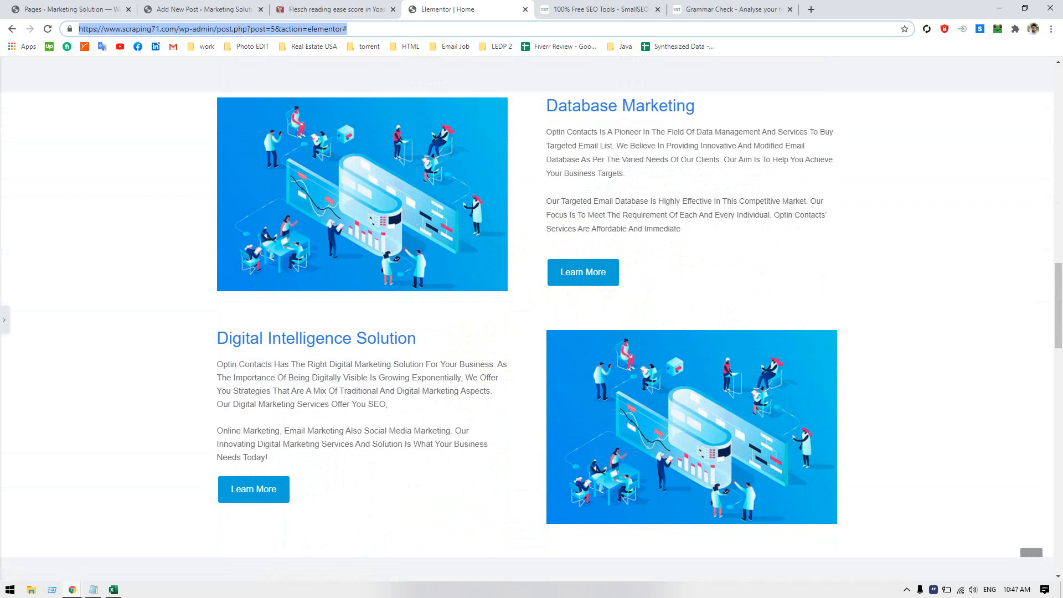
{"action": "key", "text": "alt+Tab"}
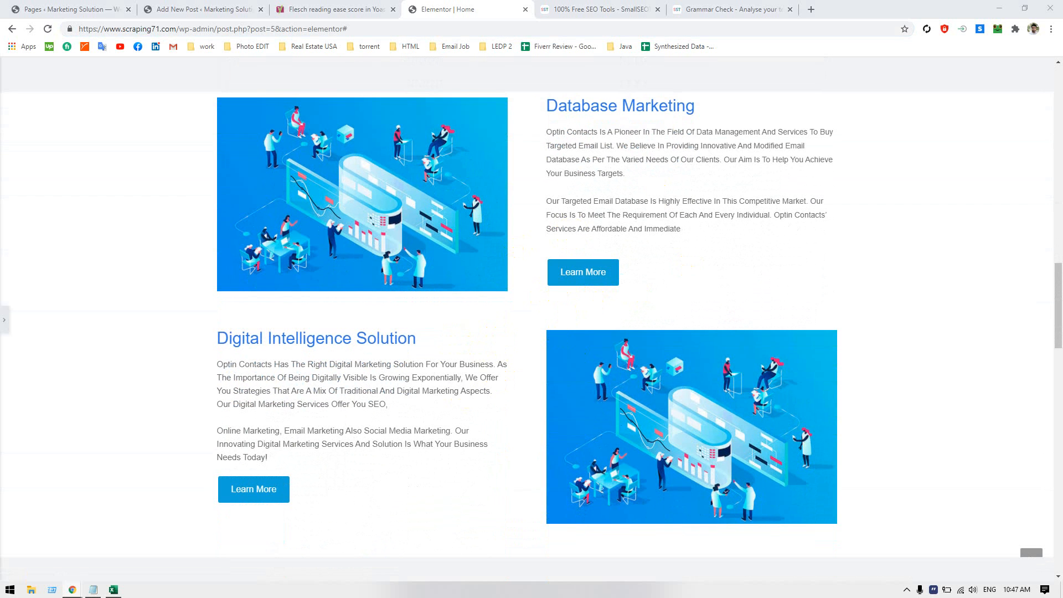